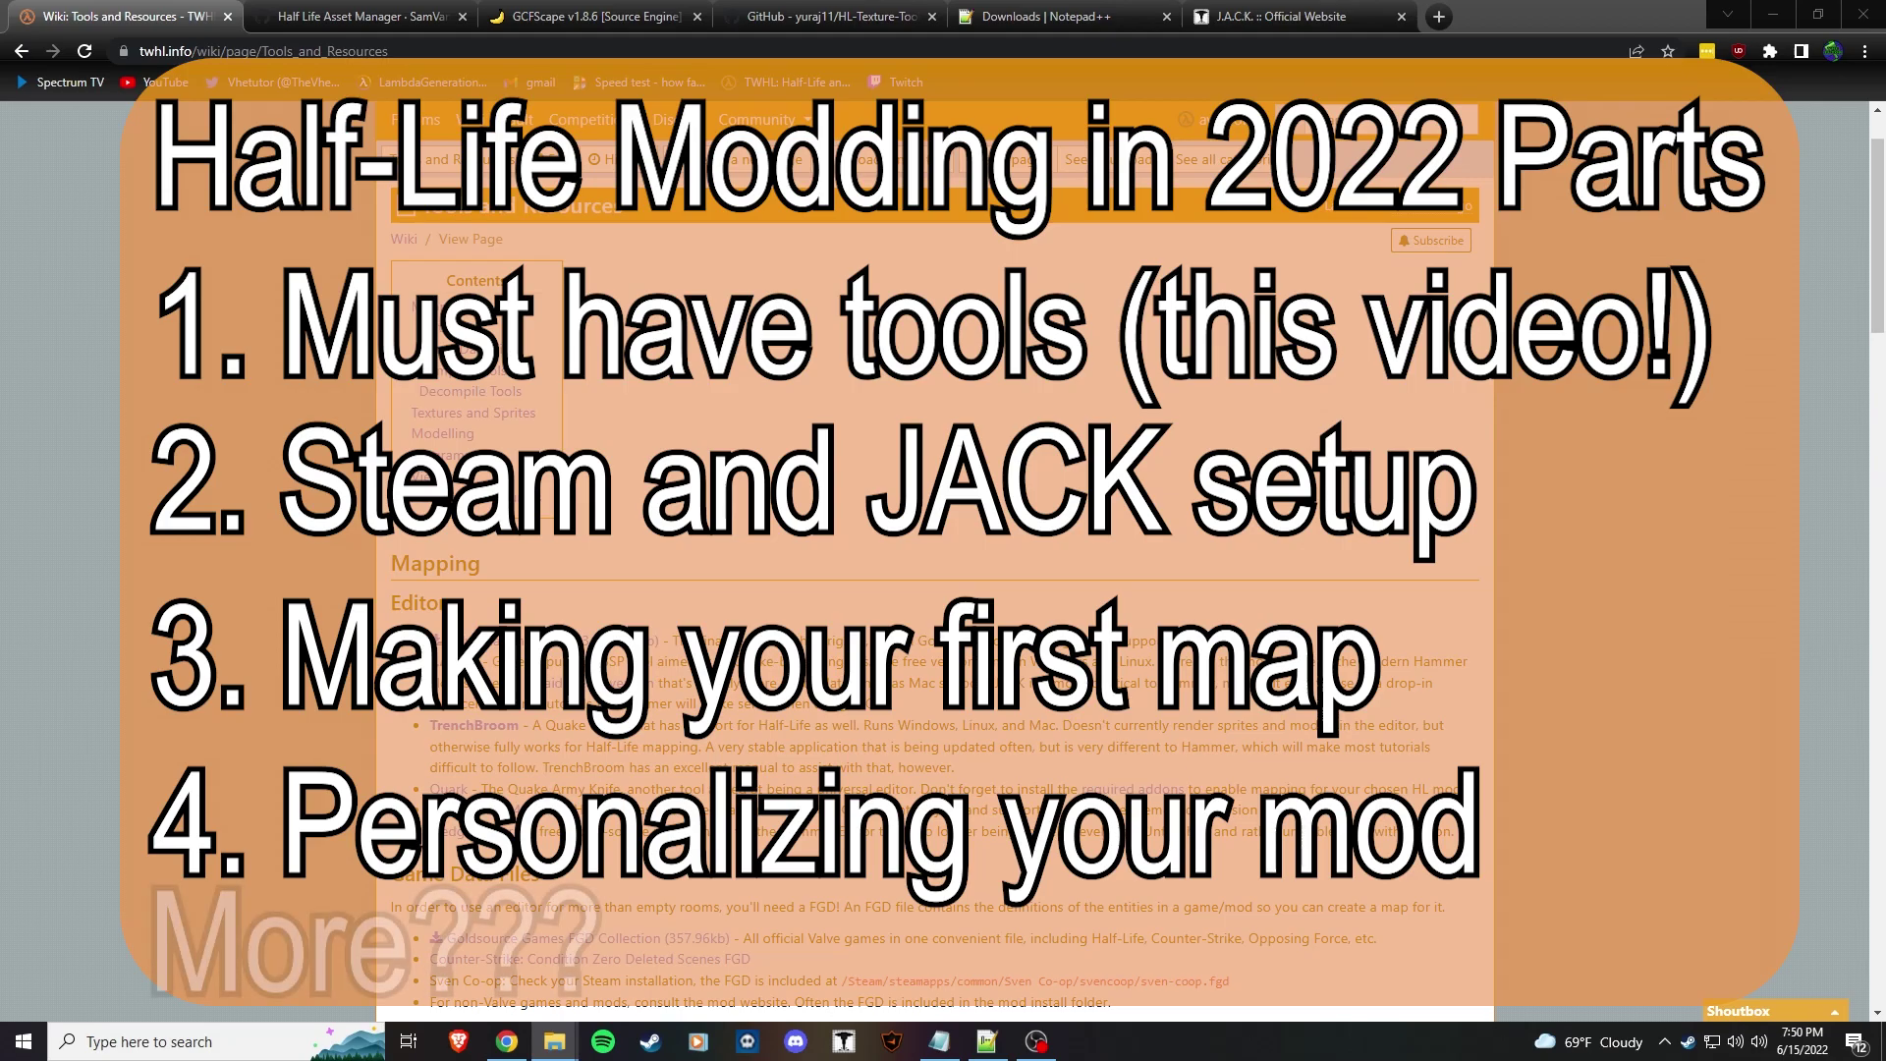
Scroll through the TWHL Tools and Resources list of modding tools.
scroll(1177, 526, "up", 1)
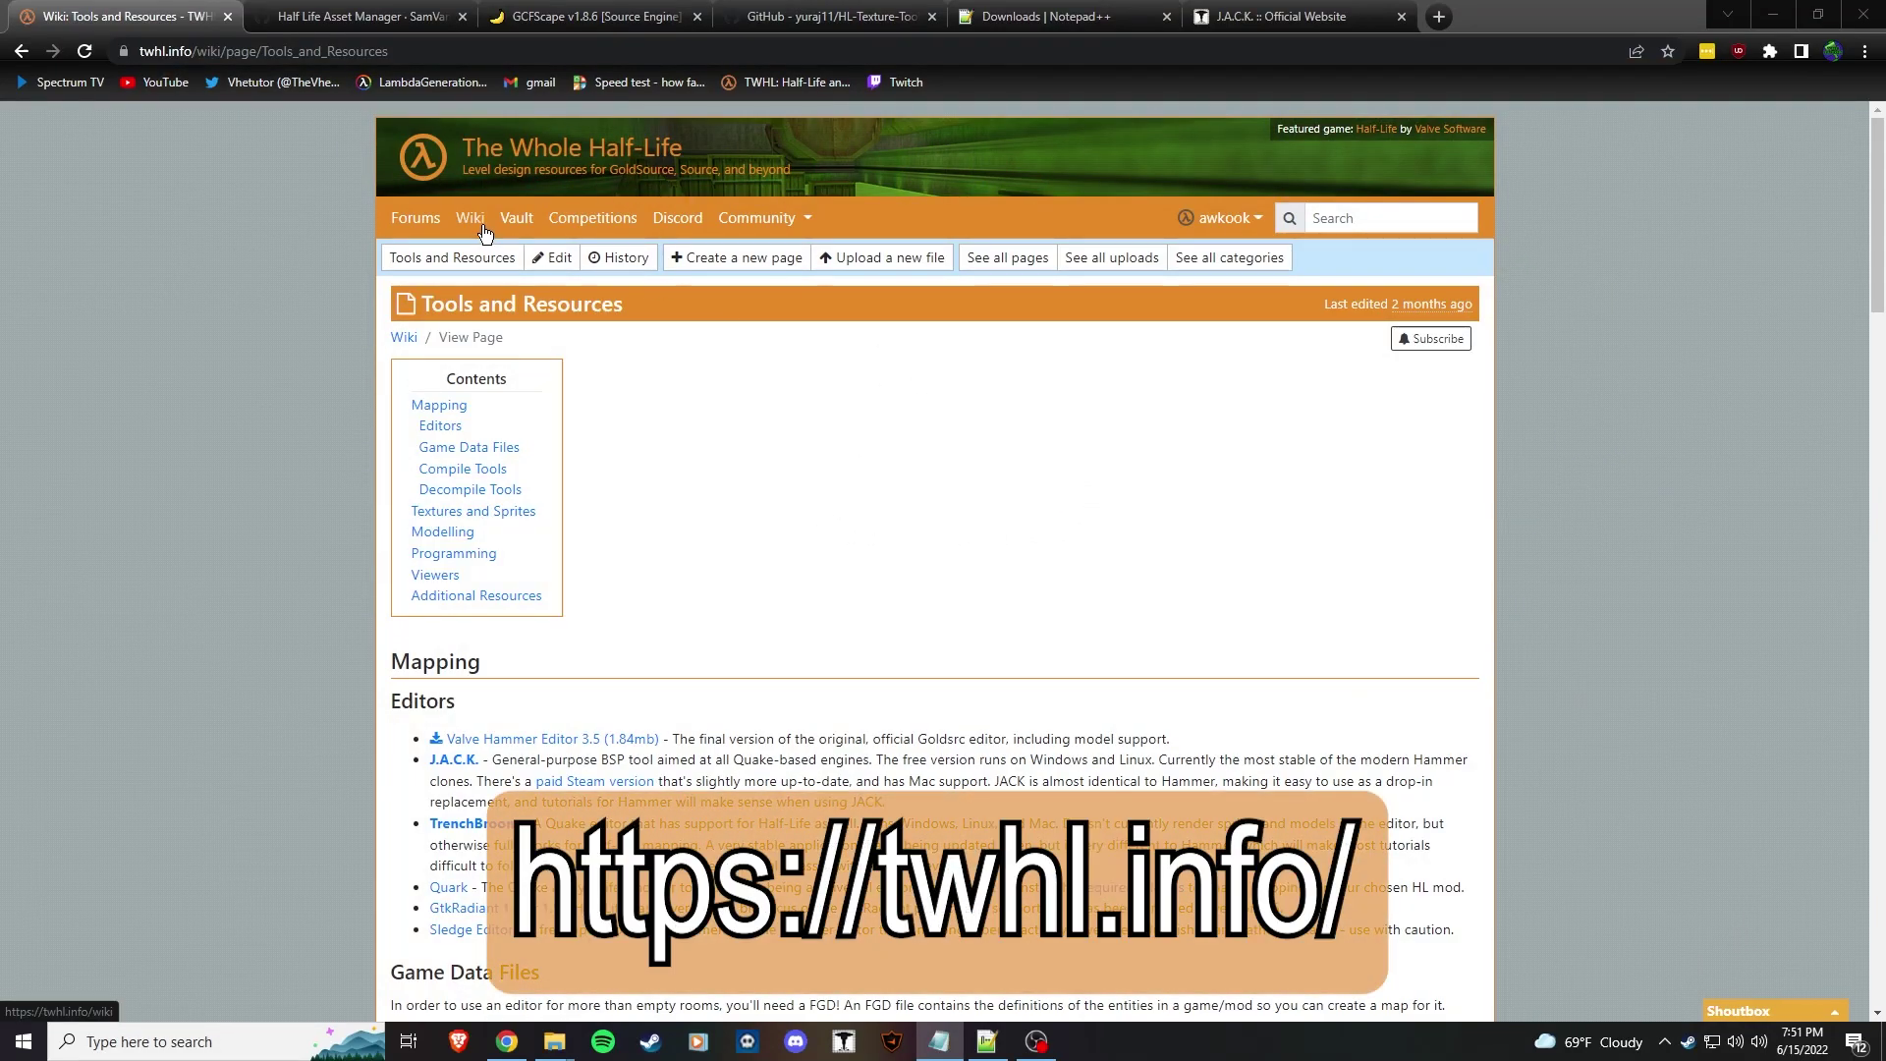
scroll(986, 504, "down", 15)
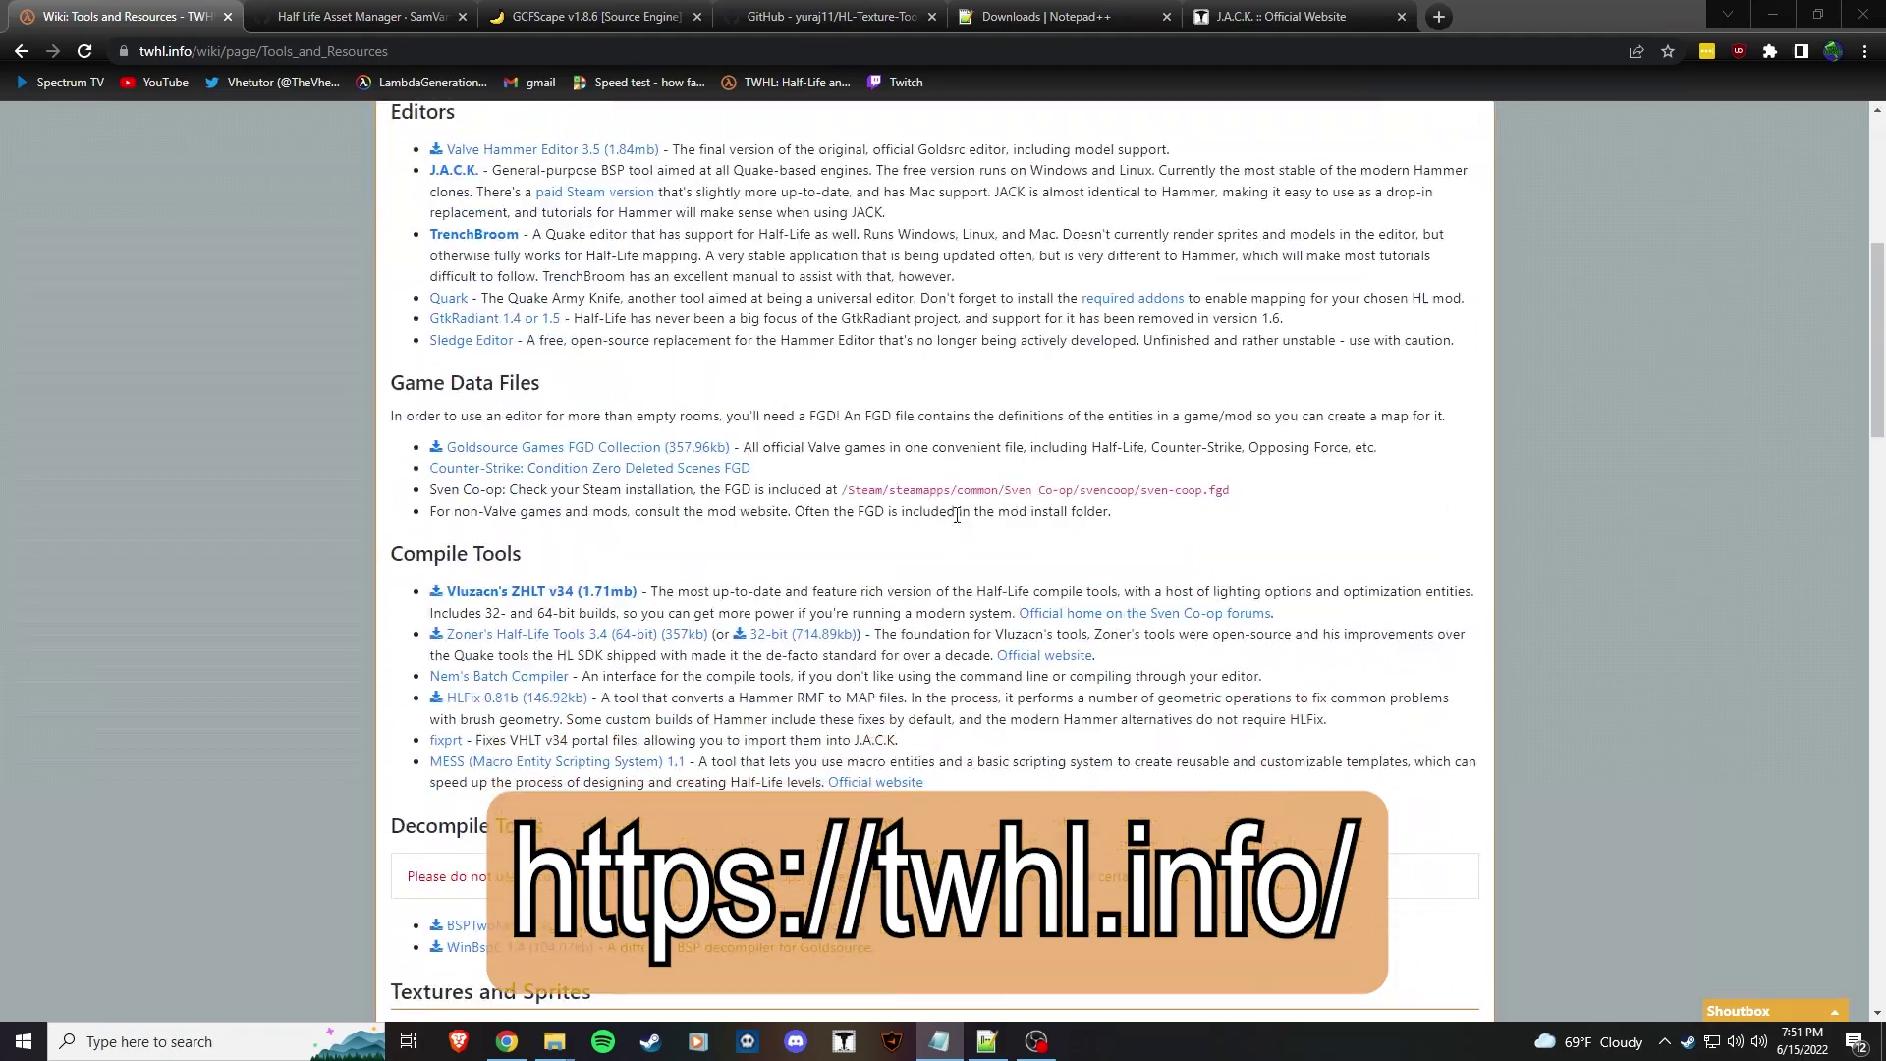
scroll(932, 538, "down", 5)
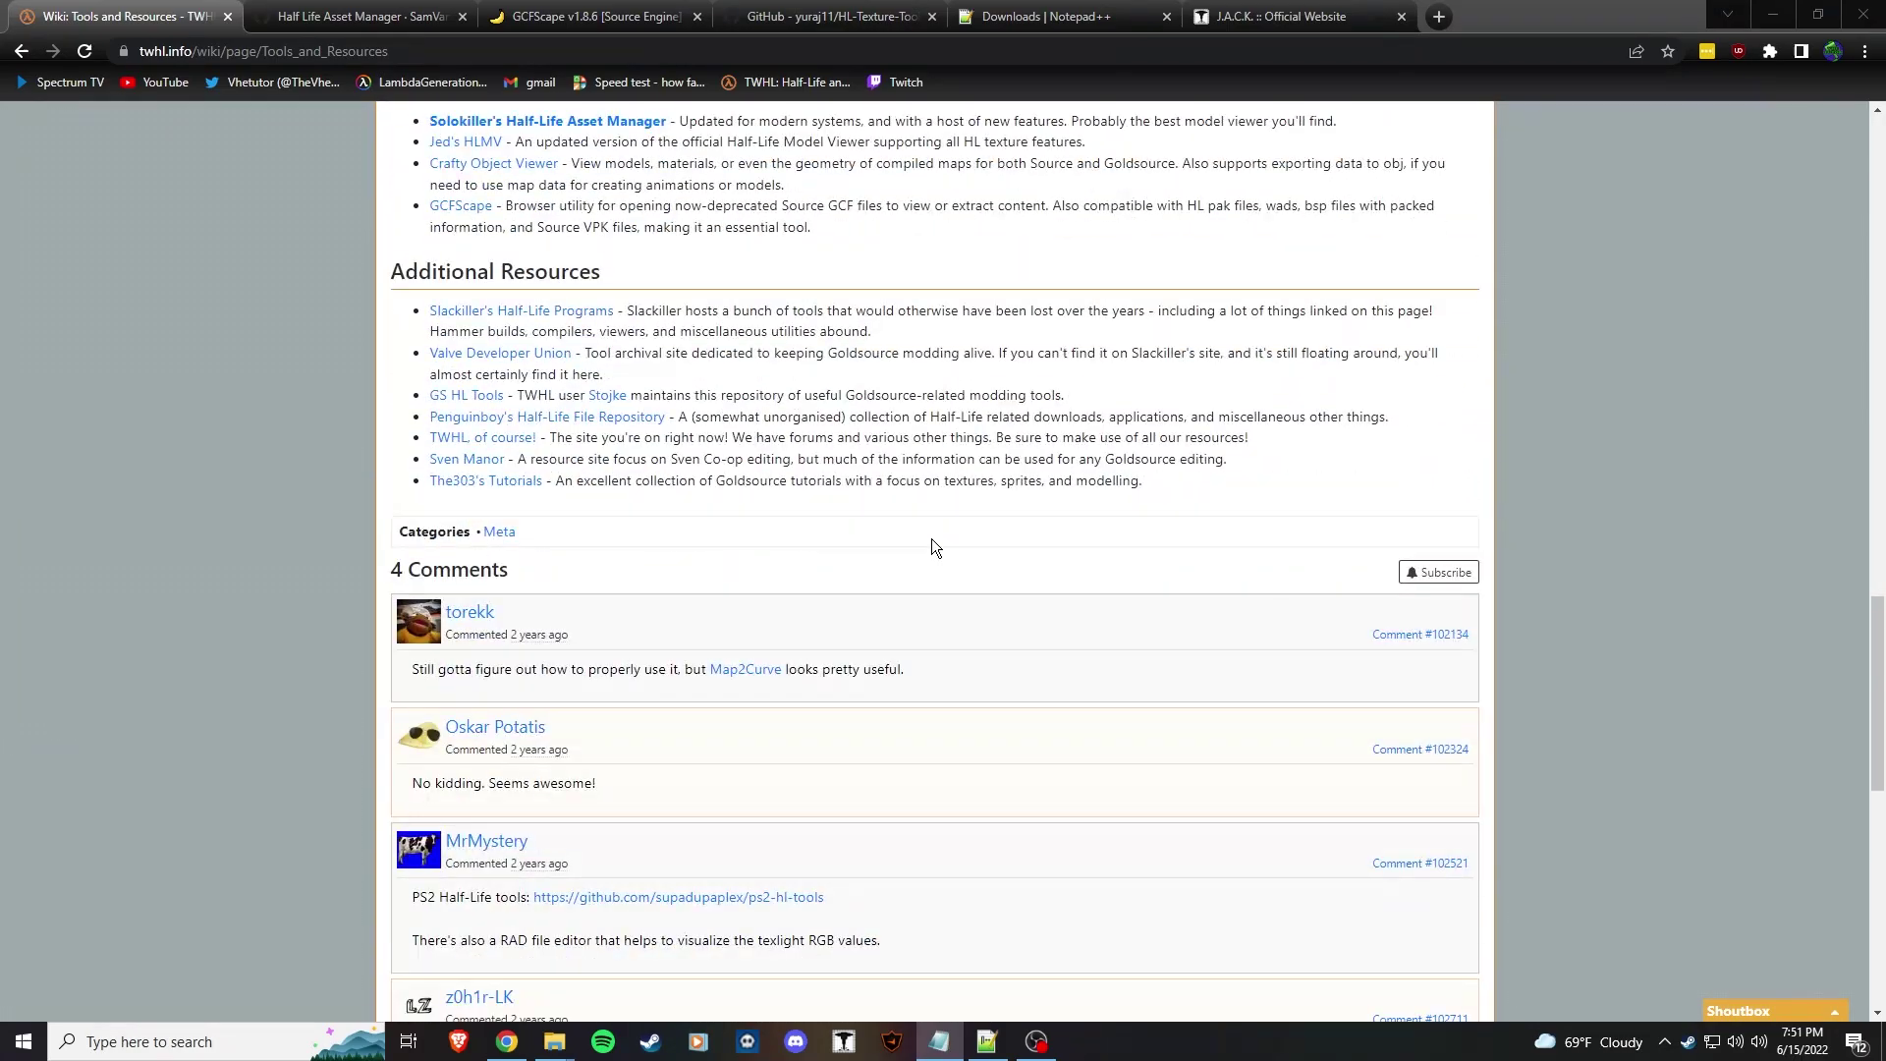
scroll(855, 653, "down", 6)
scroll(824, 667, "up", 11)
scroll(823, 667, "up", 20)
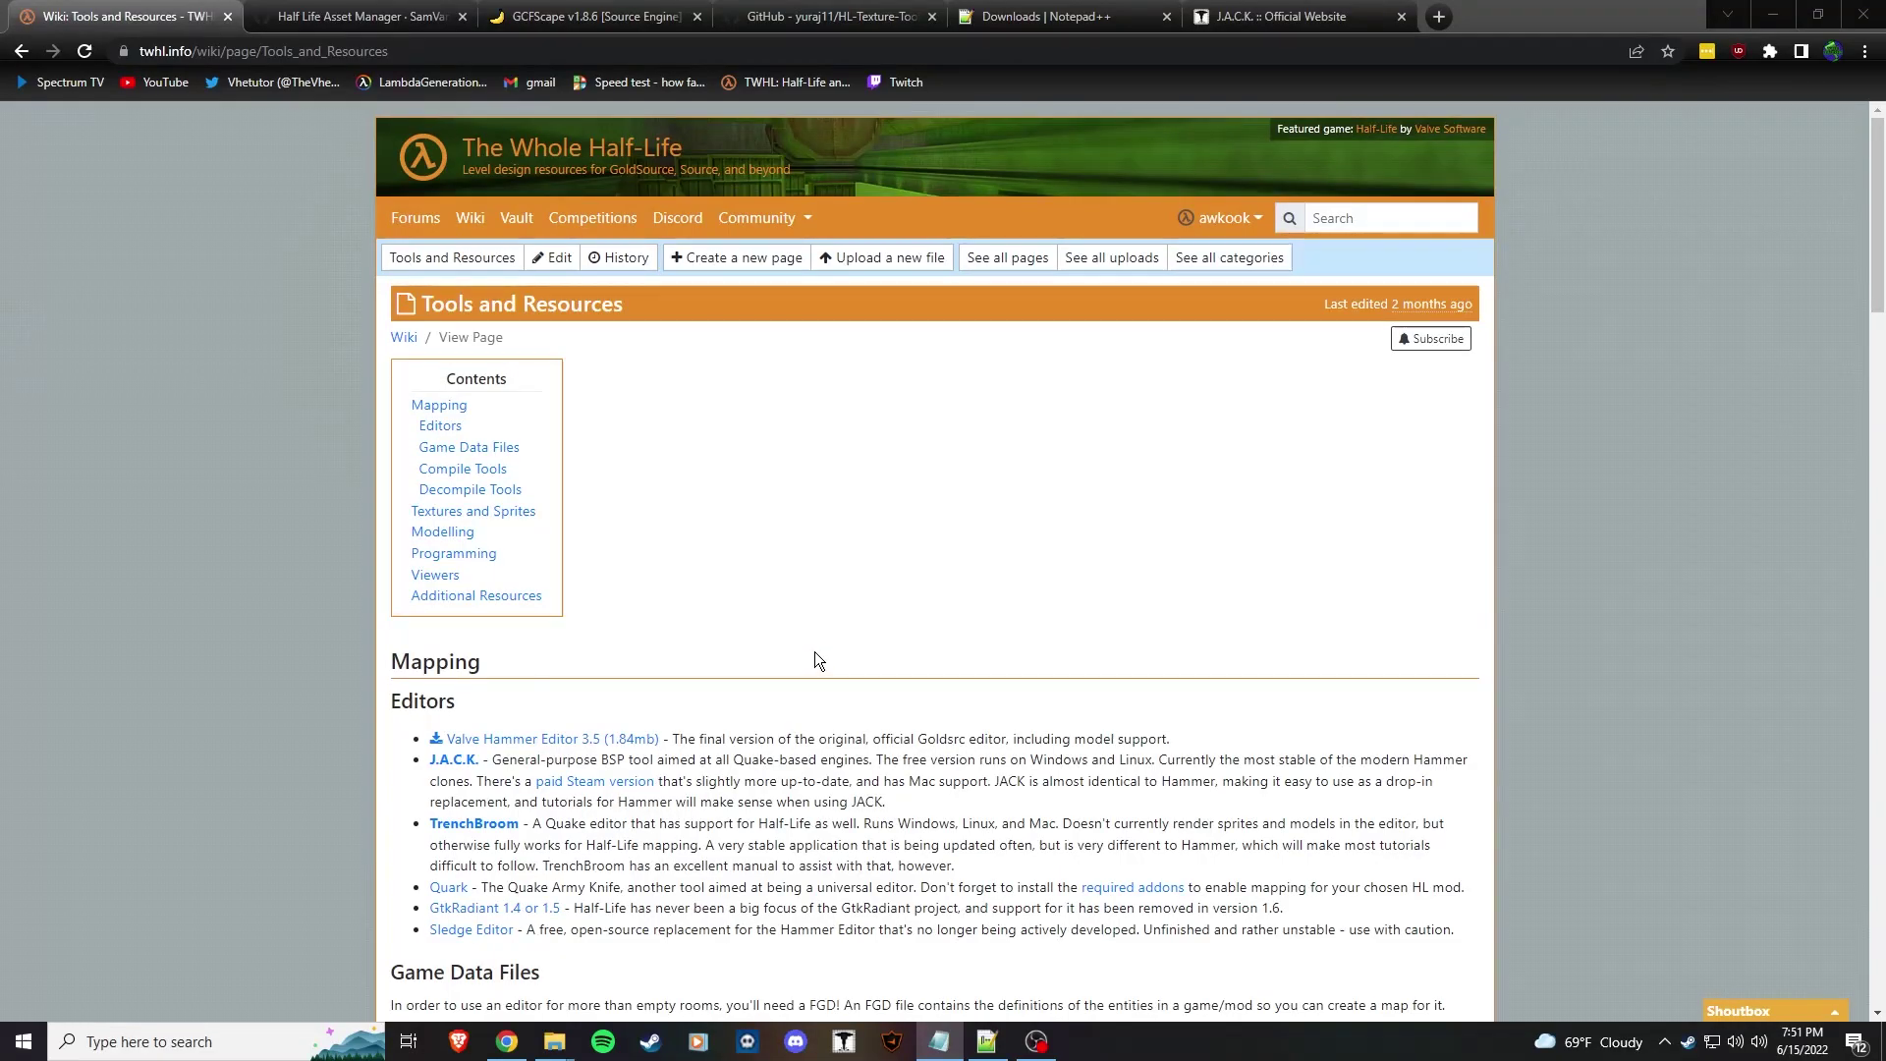
scroll(815, 651, "down", 5)
scroll(816, 634, "down", 5)
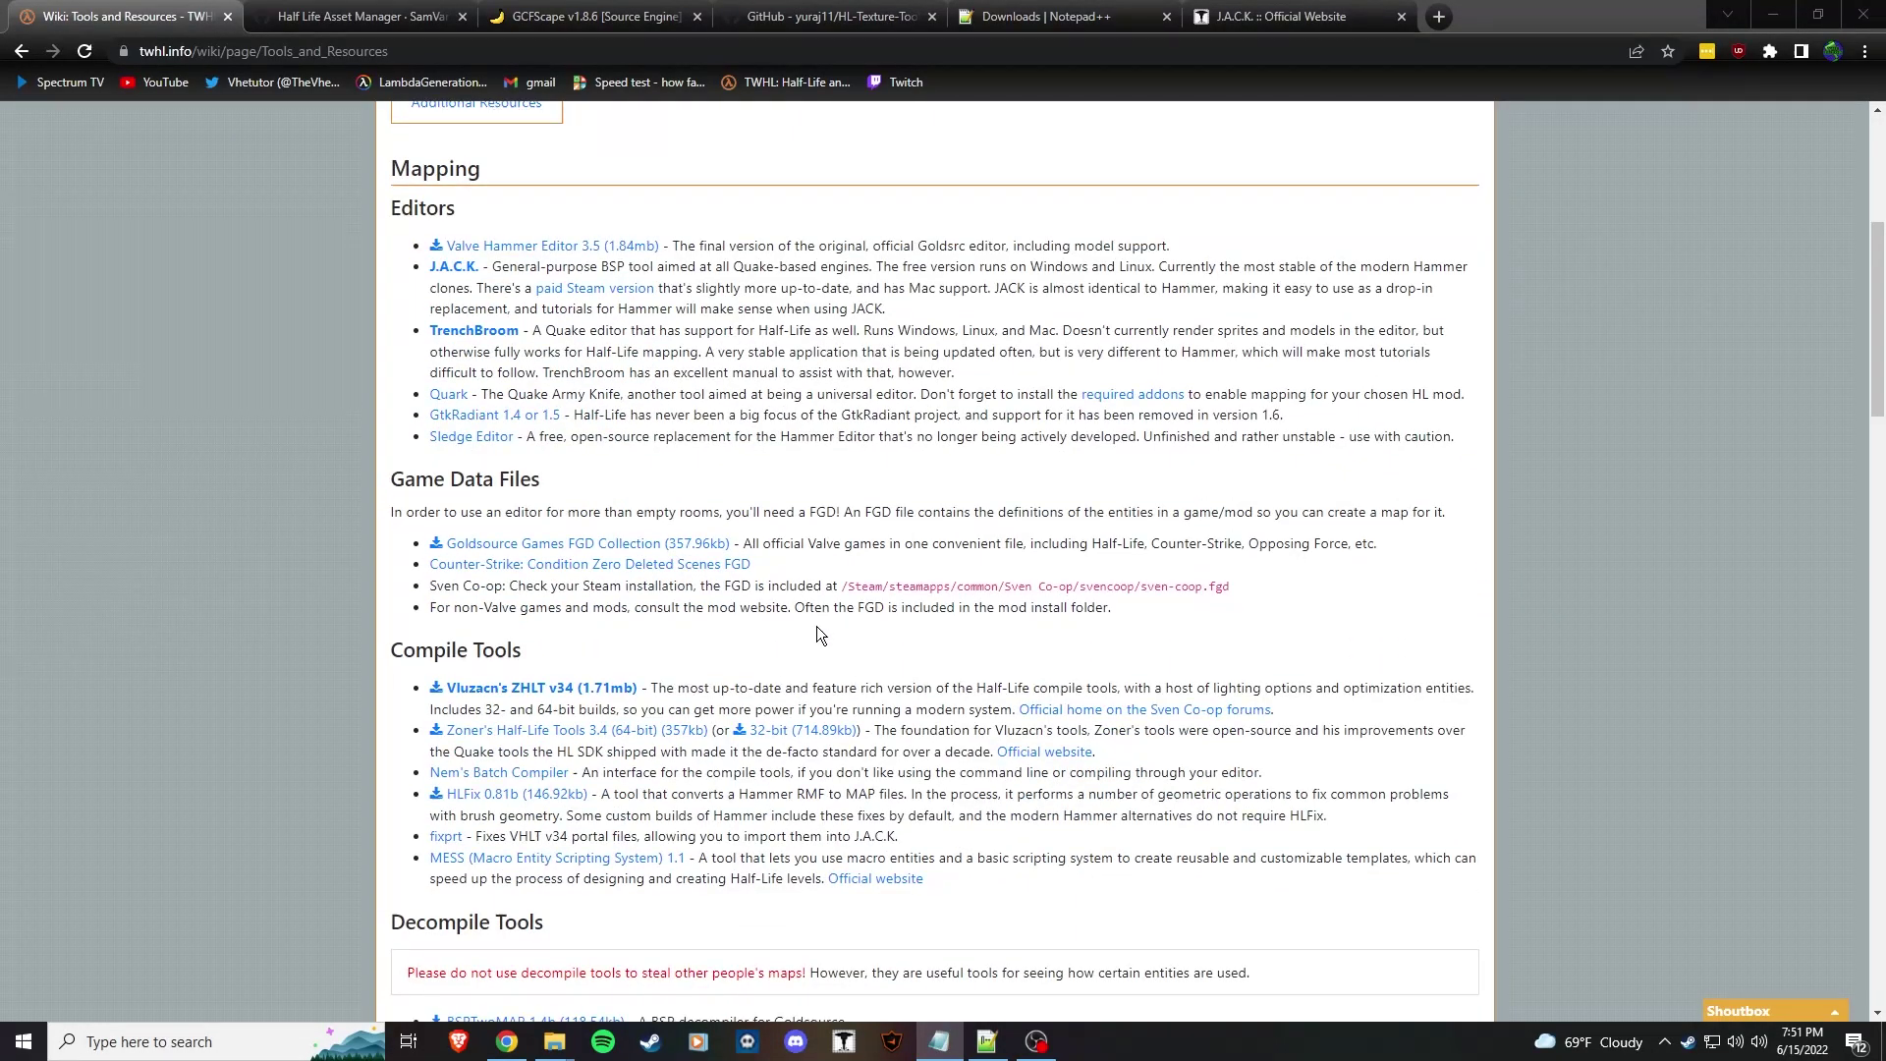
scroll(787, 598, "up", 4)
scroll(787, 598, "up", 5)
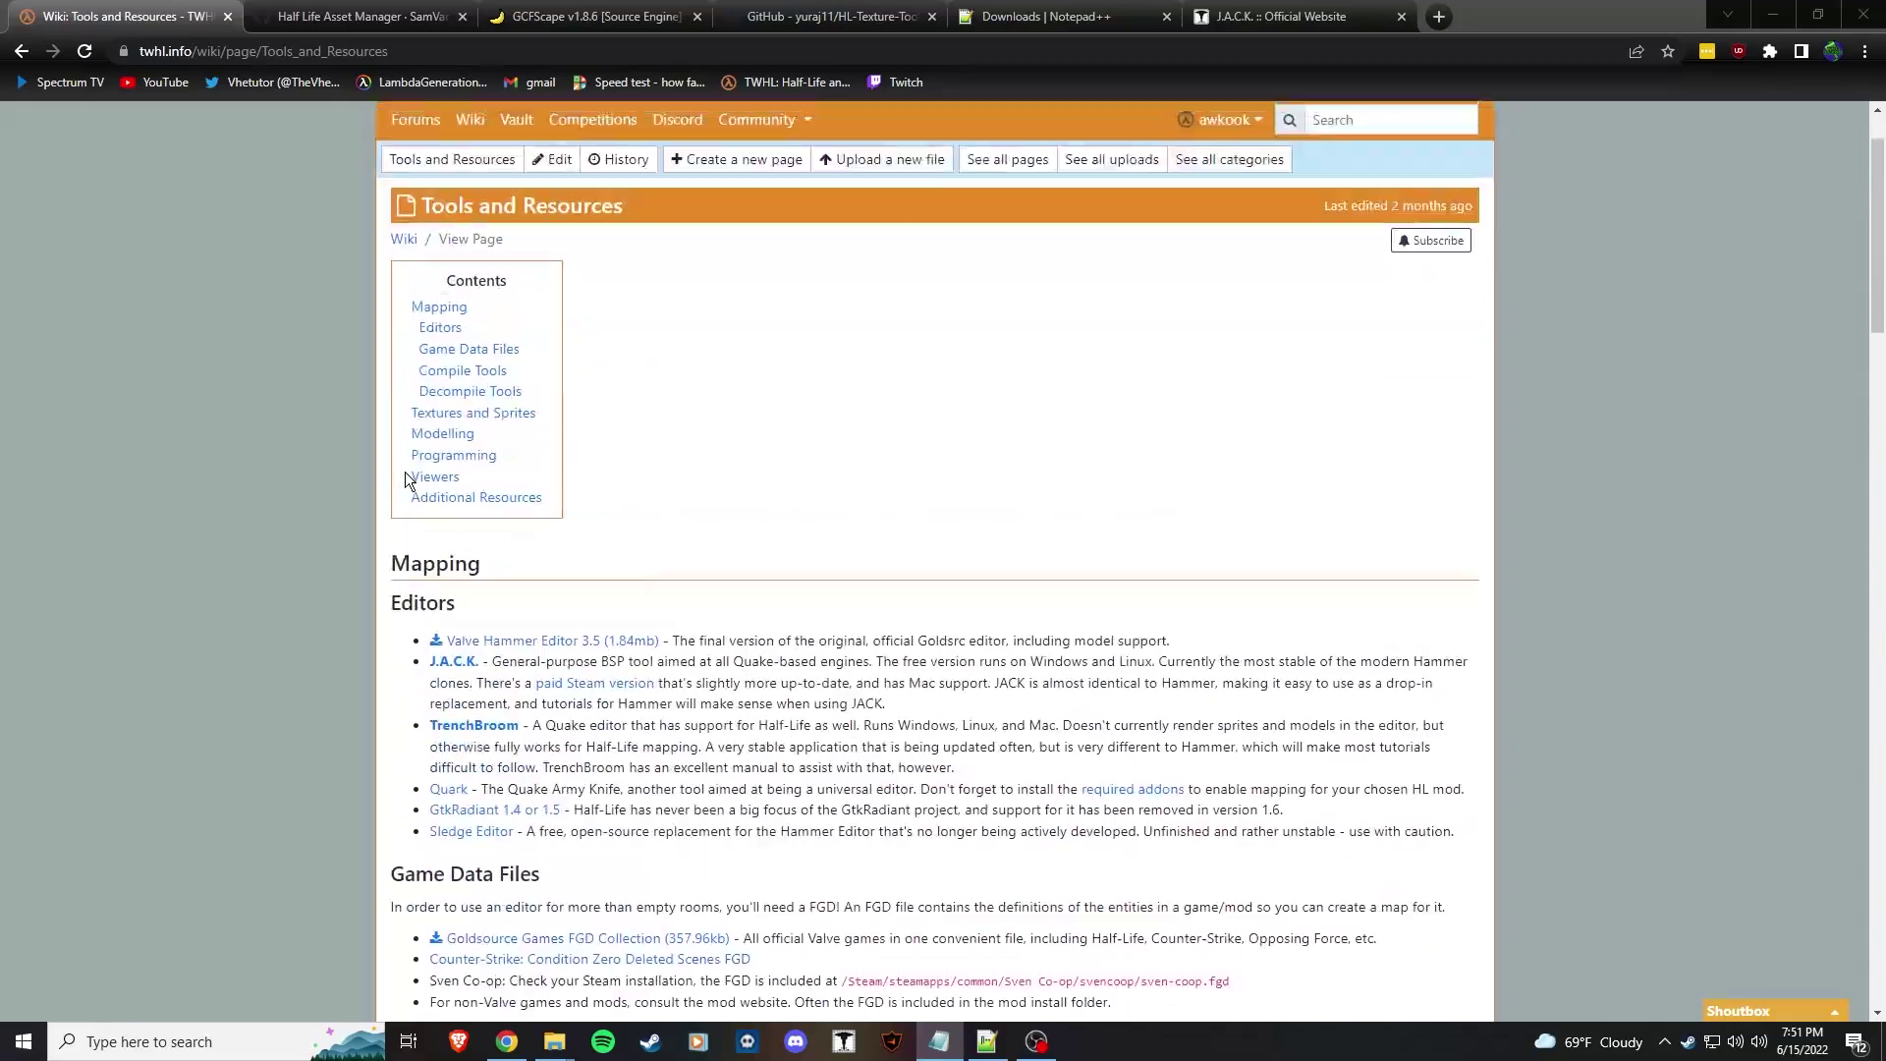
scroll(403, 562, "down", 5)
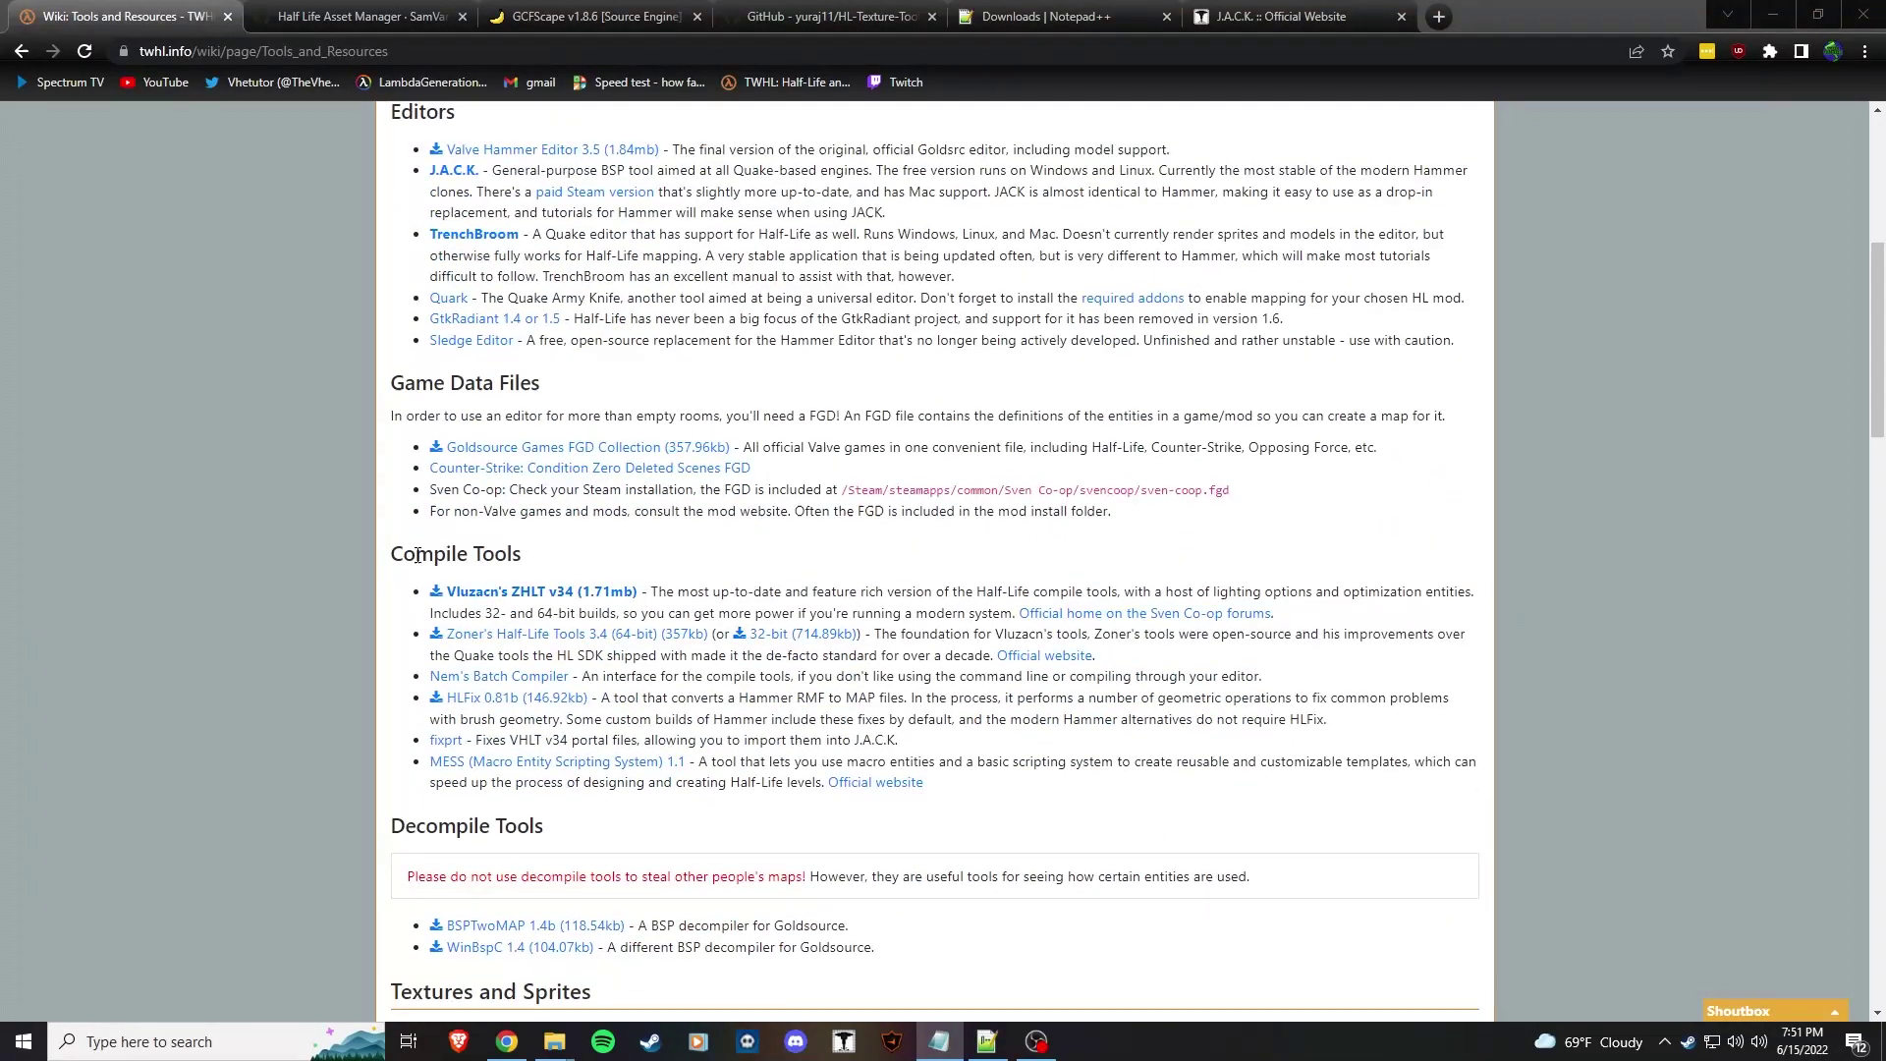
scroll(587, 555, "down", 4)
left_click_drag(391, 432, 586, 483)
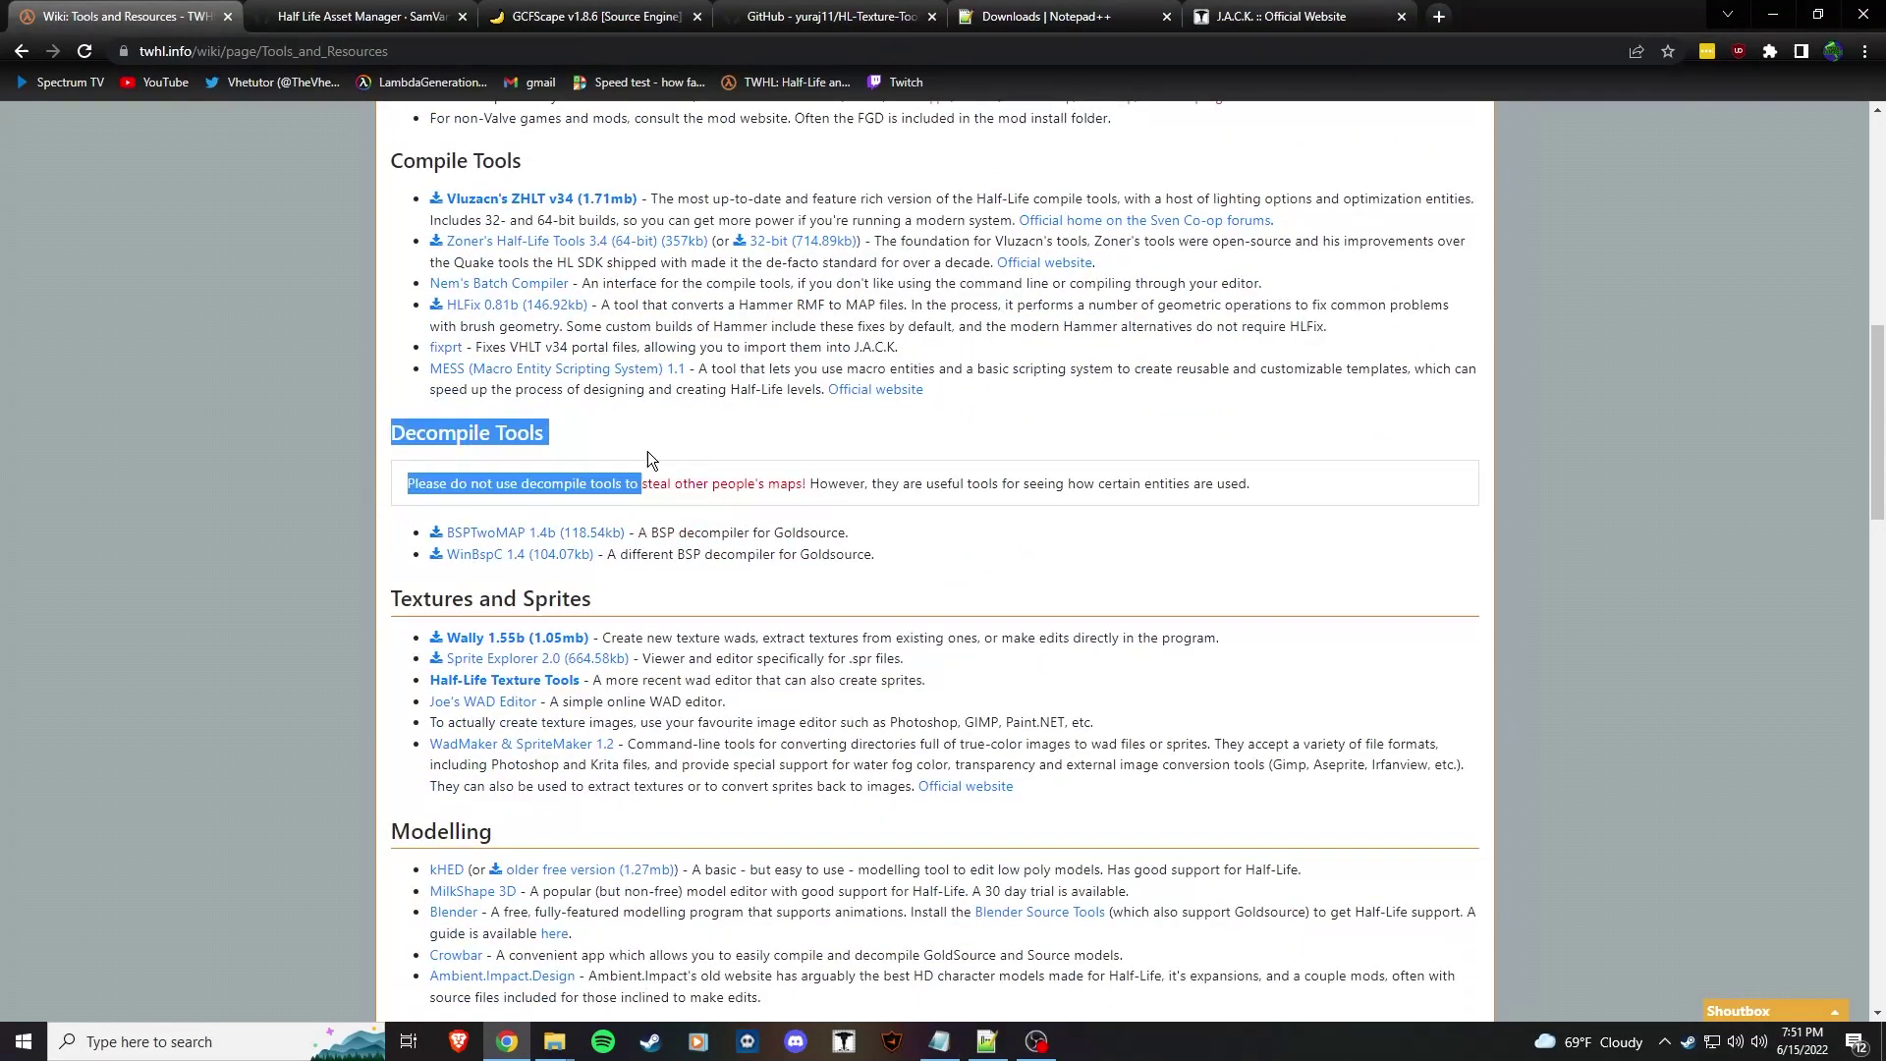
left_click(656, 453)
Finish reviewing the list and switch to the J.A.C.K. official website tab.
scroll(683, 457, "down", 3)
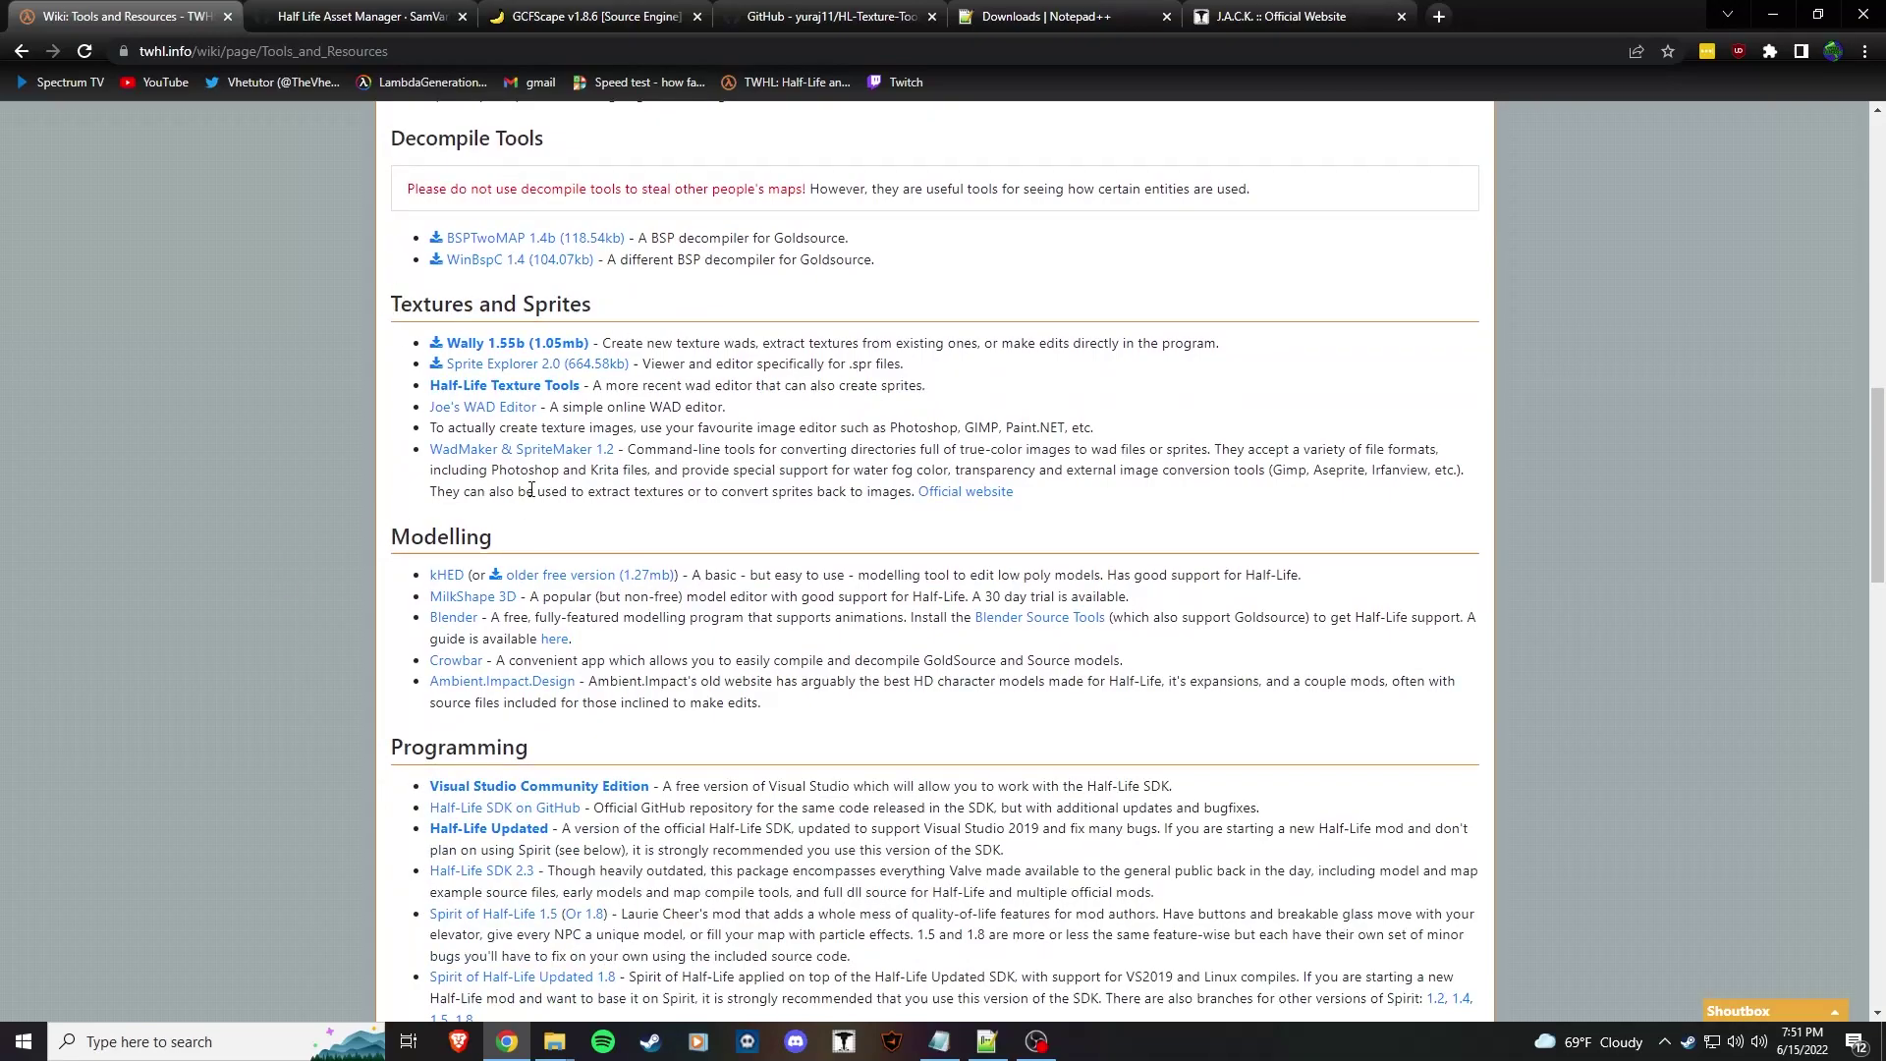
scroll(554, 520, "down", 8)
scroll(555, 520, "up", 18)
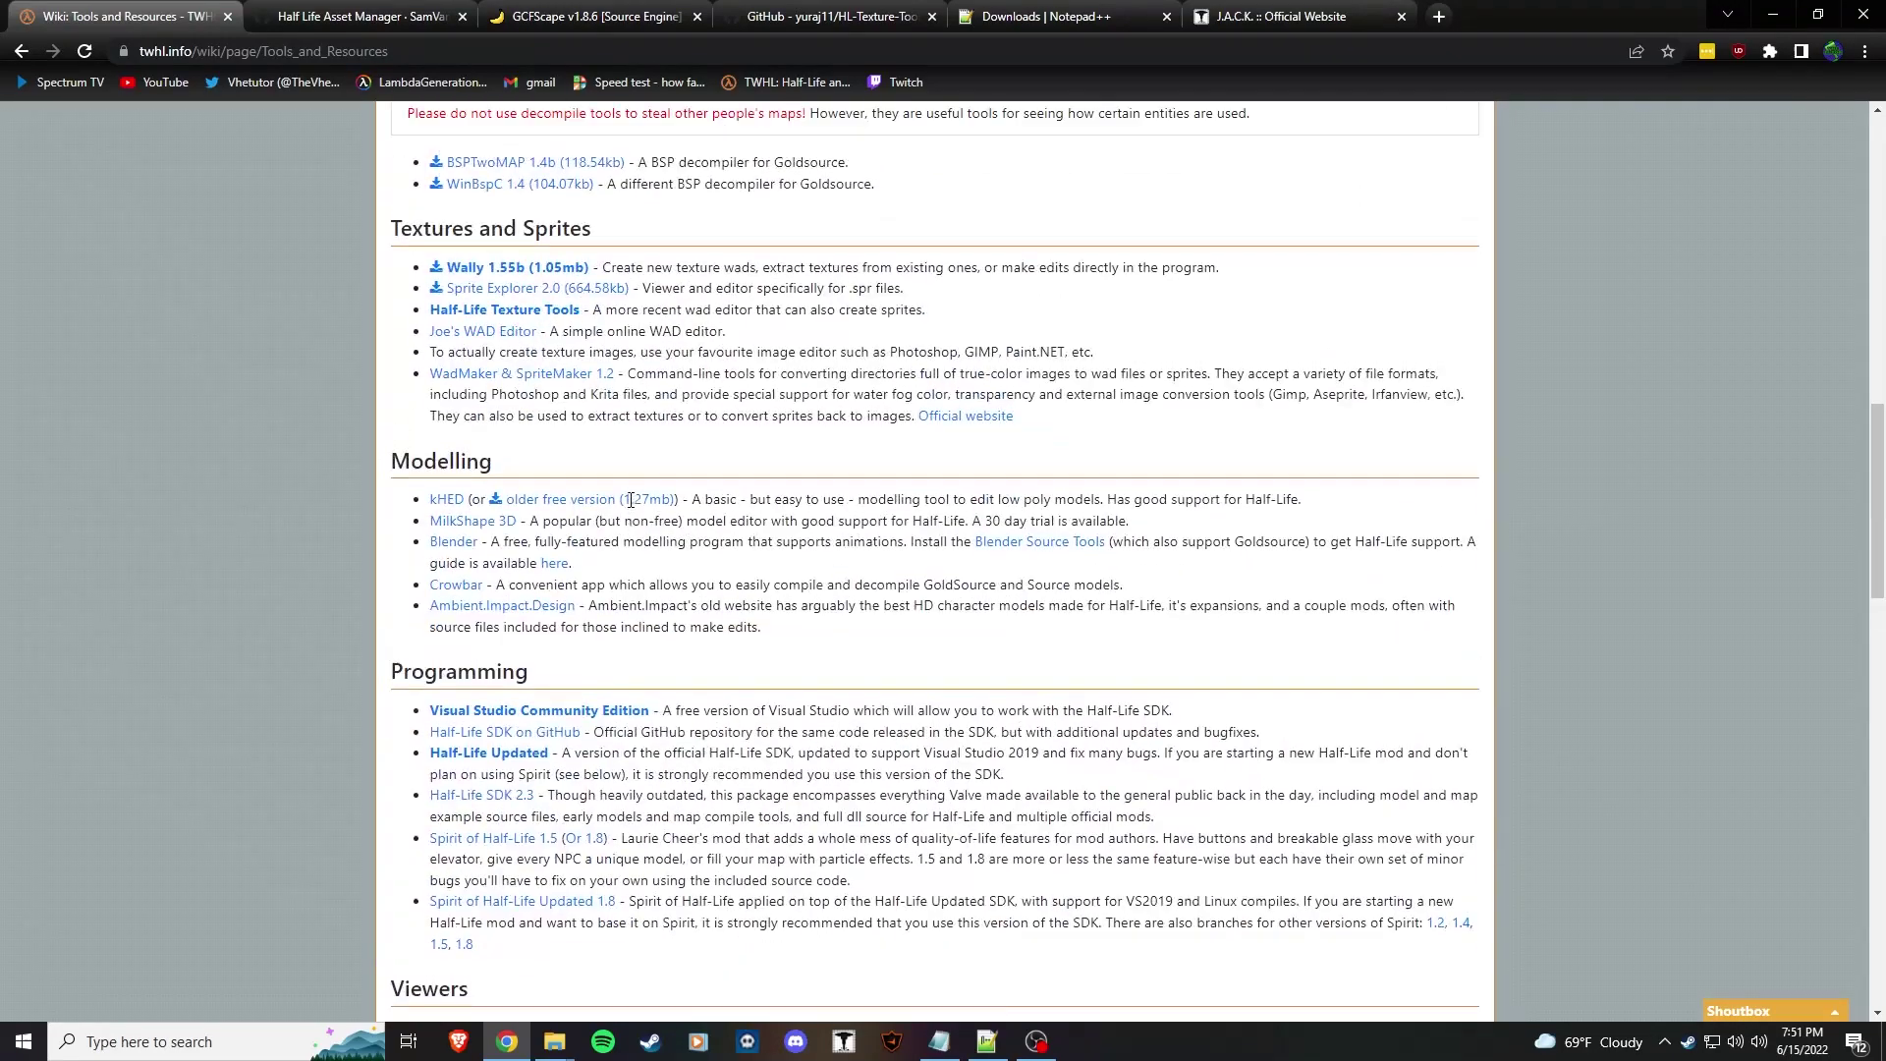
scroll(658, 476, "up", 4)
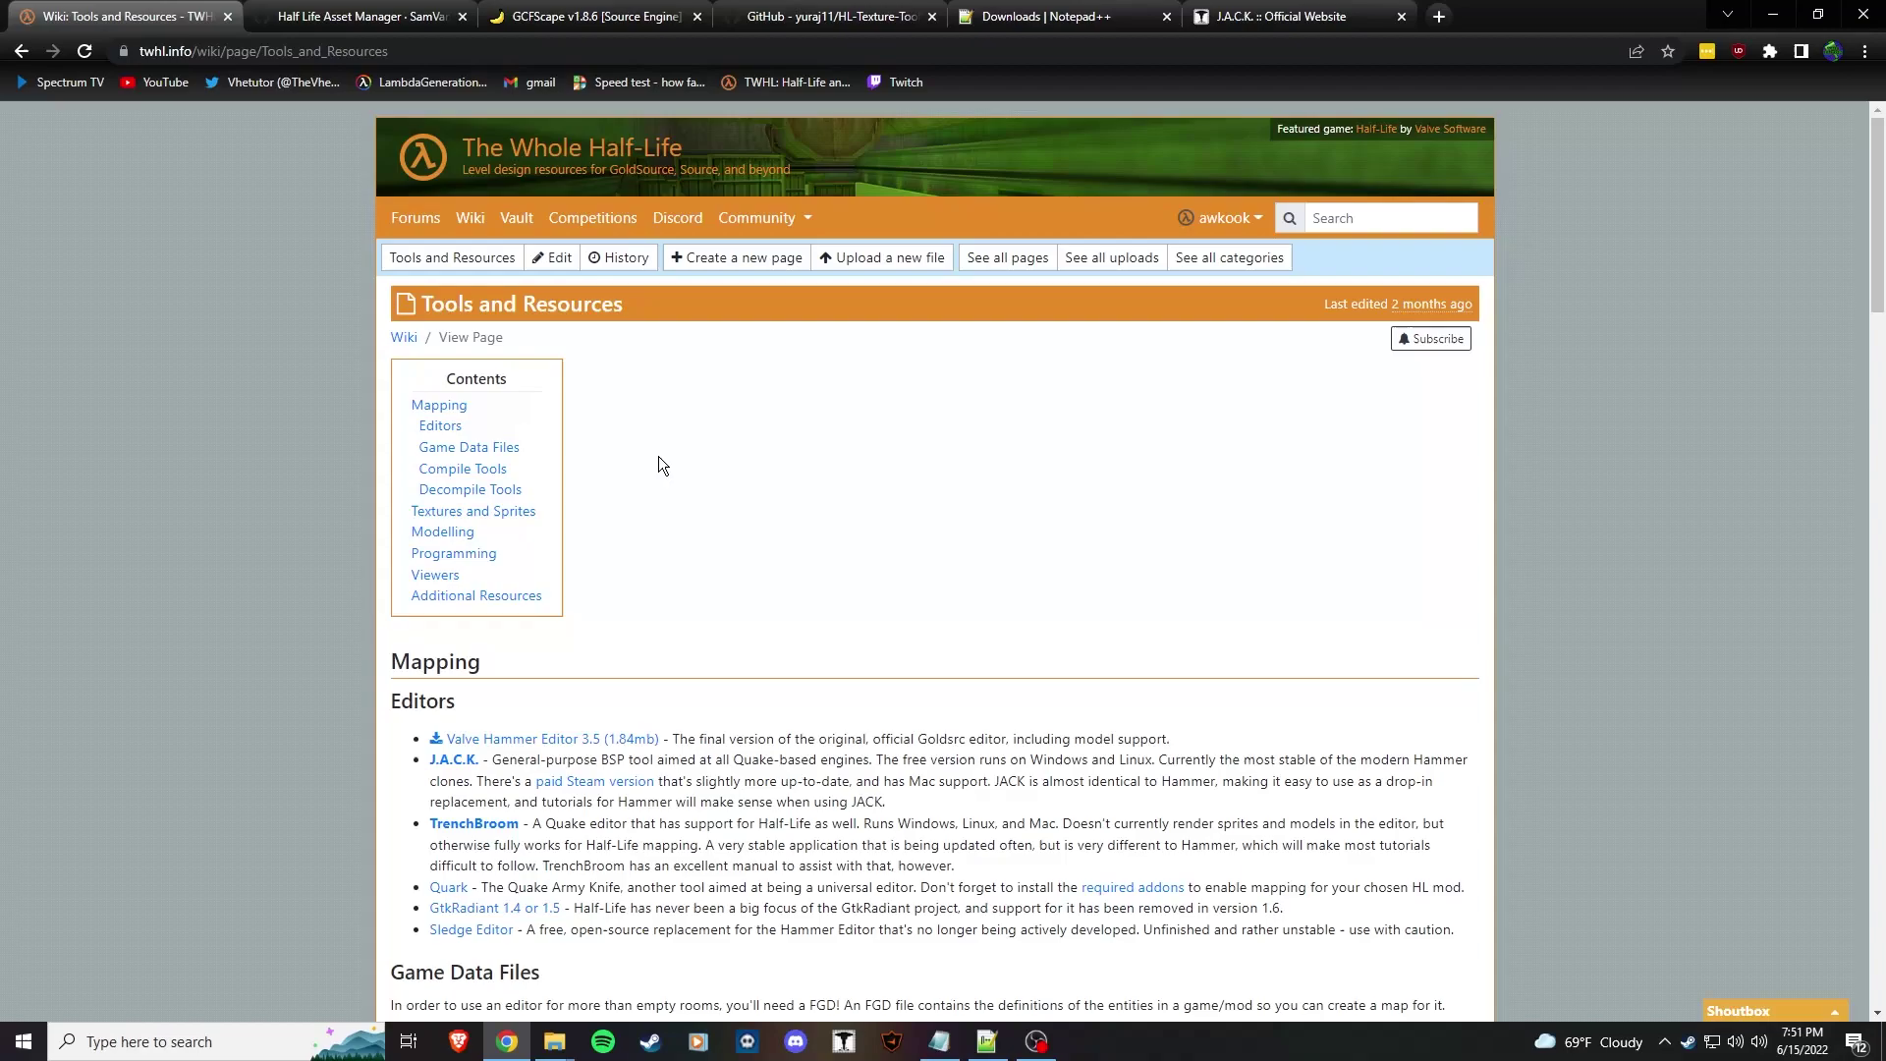
scroll(666, 495, "down", 2)
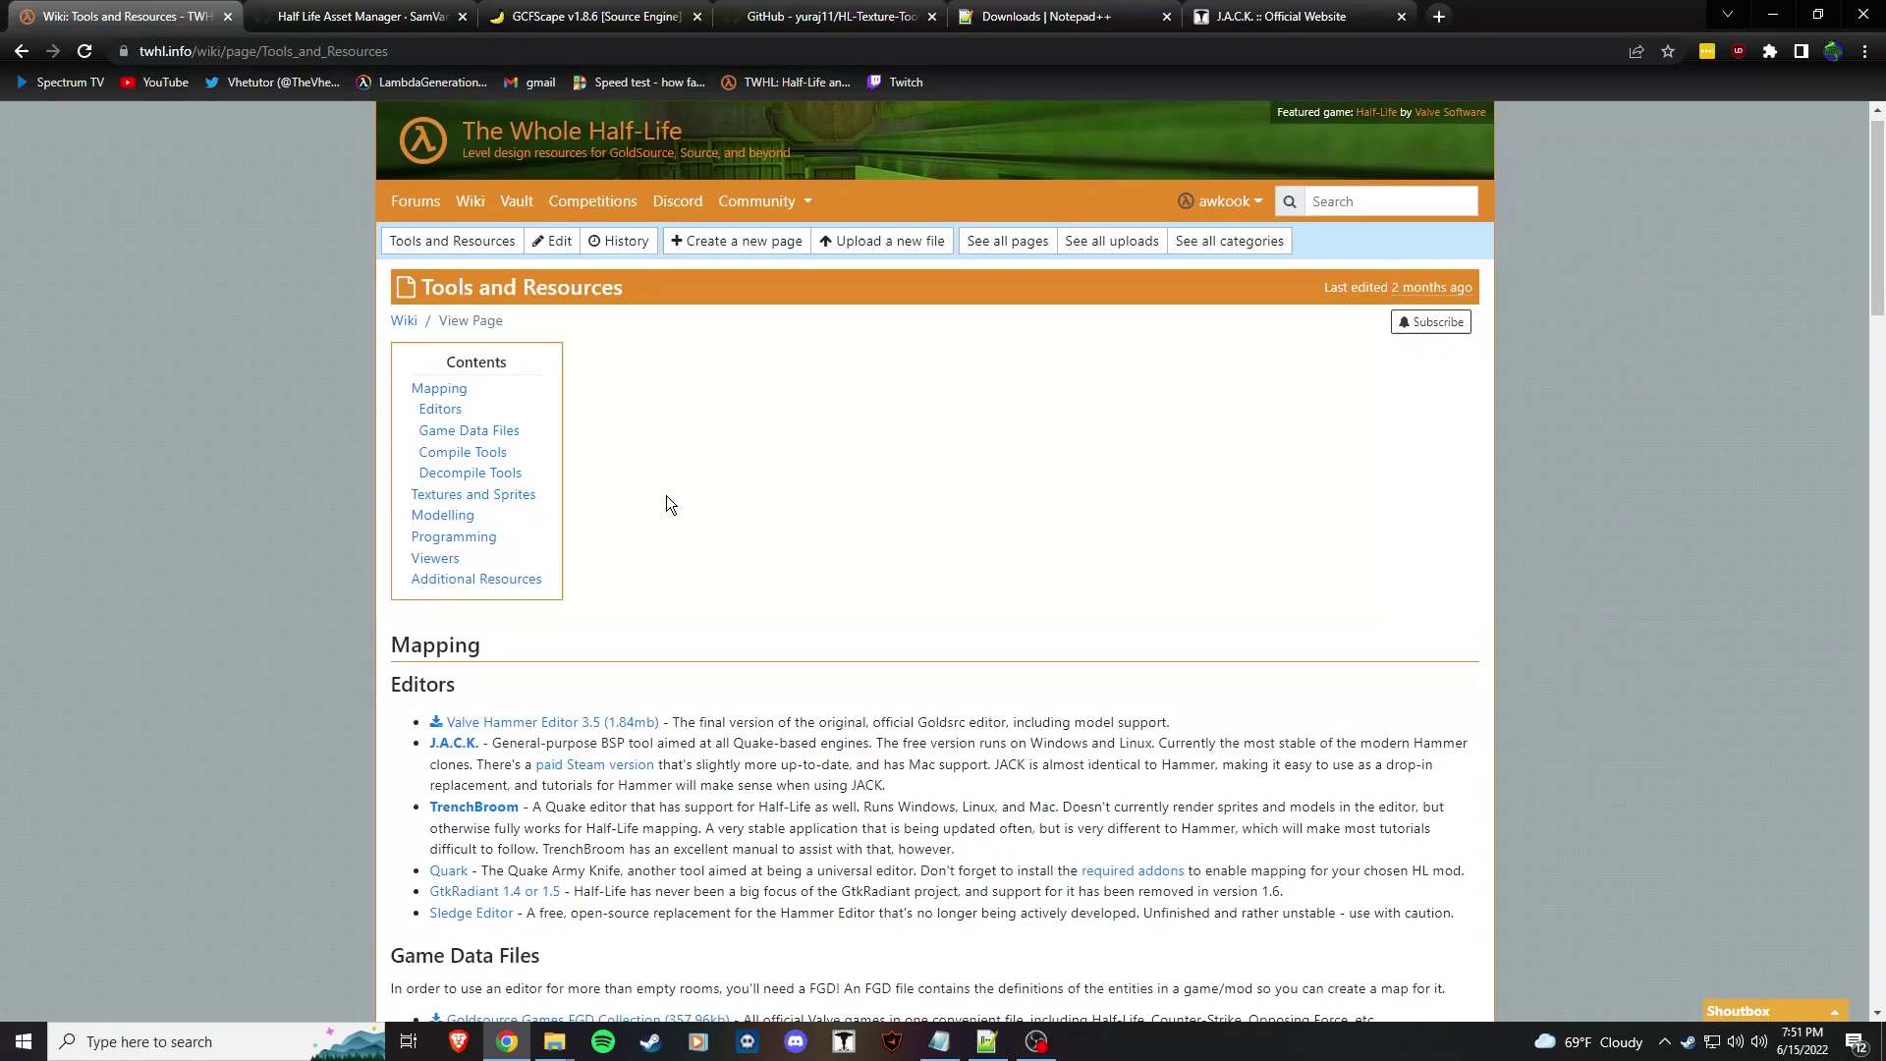
left_click(1287, 16)
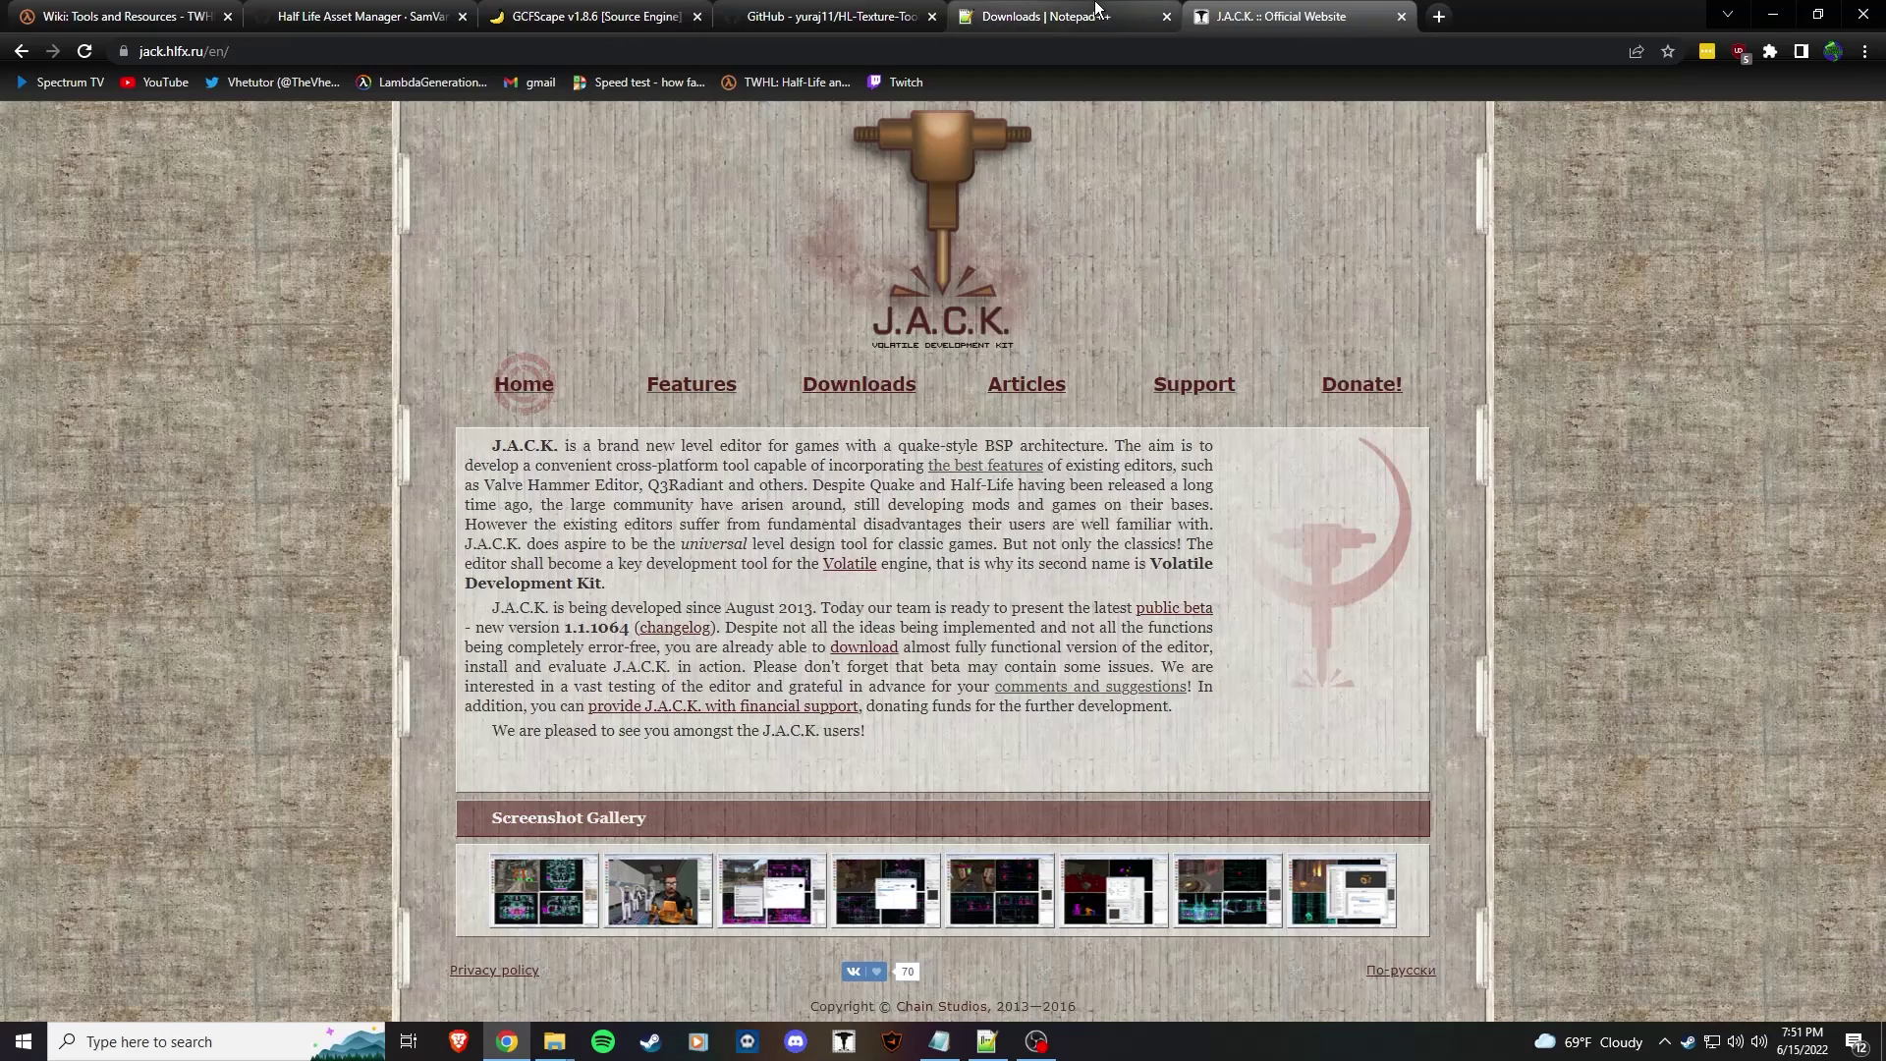
Return to the 'Wiki: Tools and Resources - TWHL' tab.
left_click(122, 16)
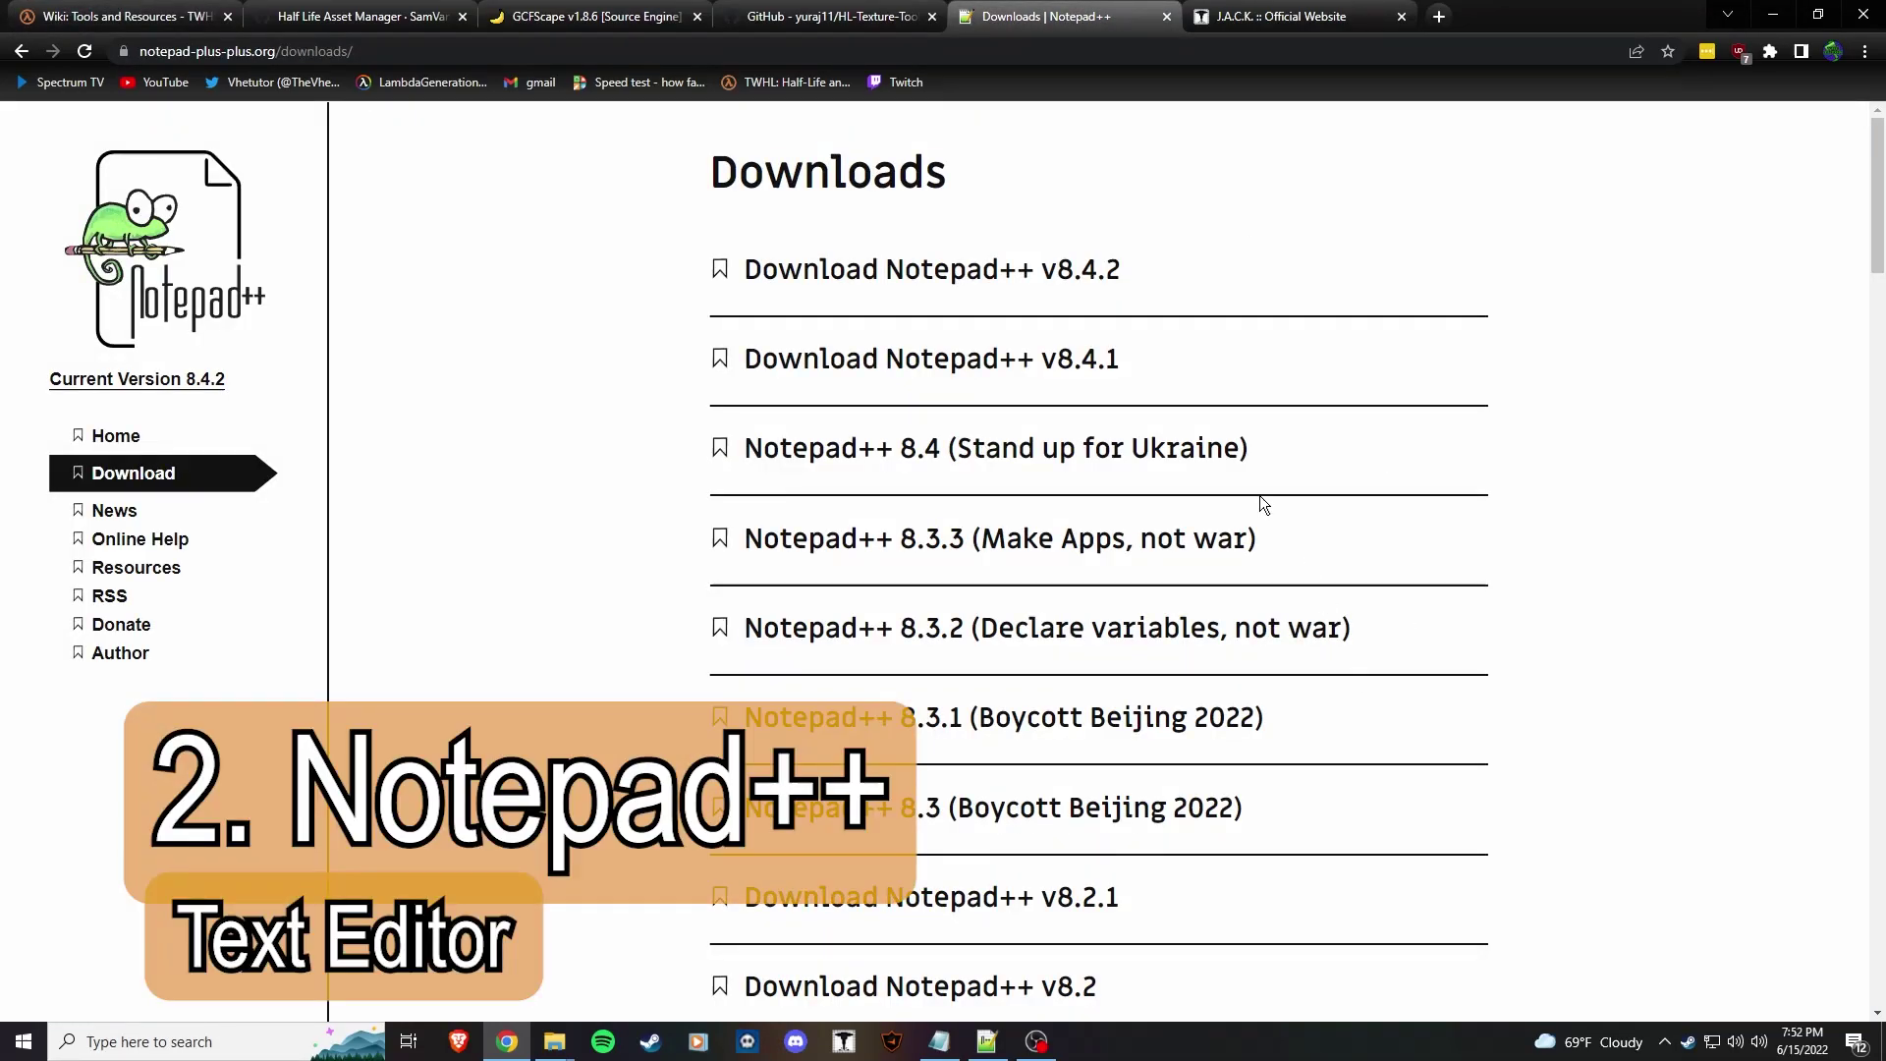
Show liblist.gam in Notepad++ and highlight its key/value settings on lines 3–12.
left_click(987, 1044)
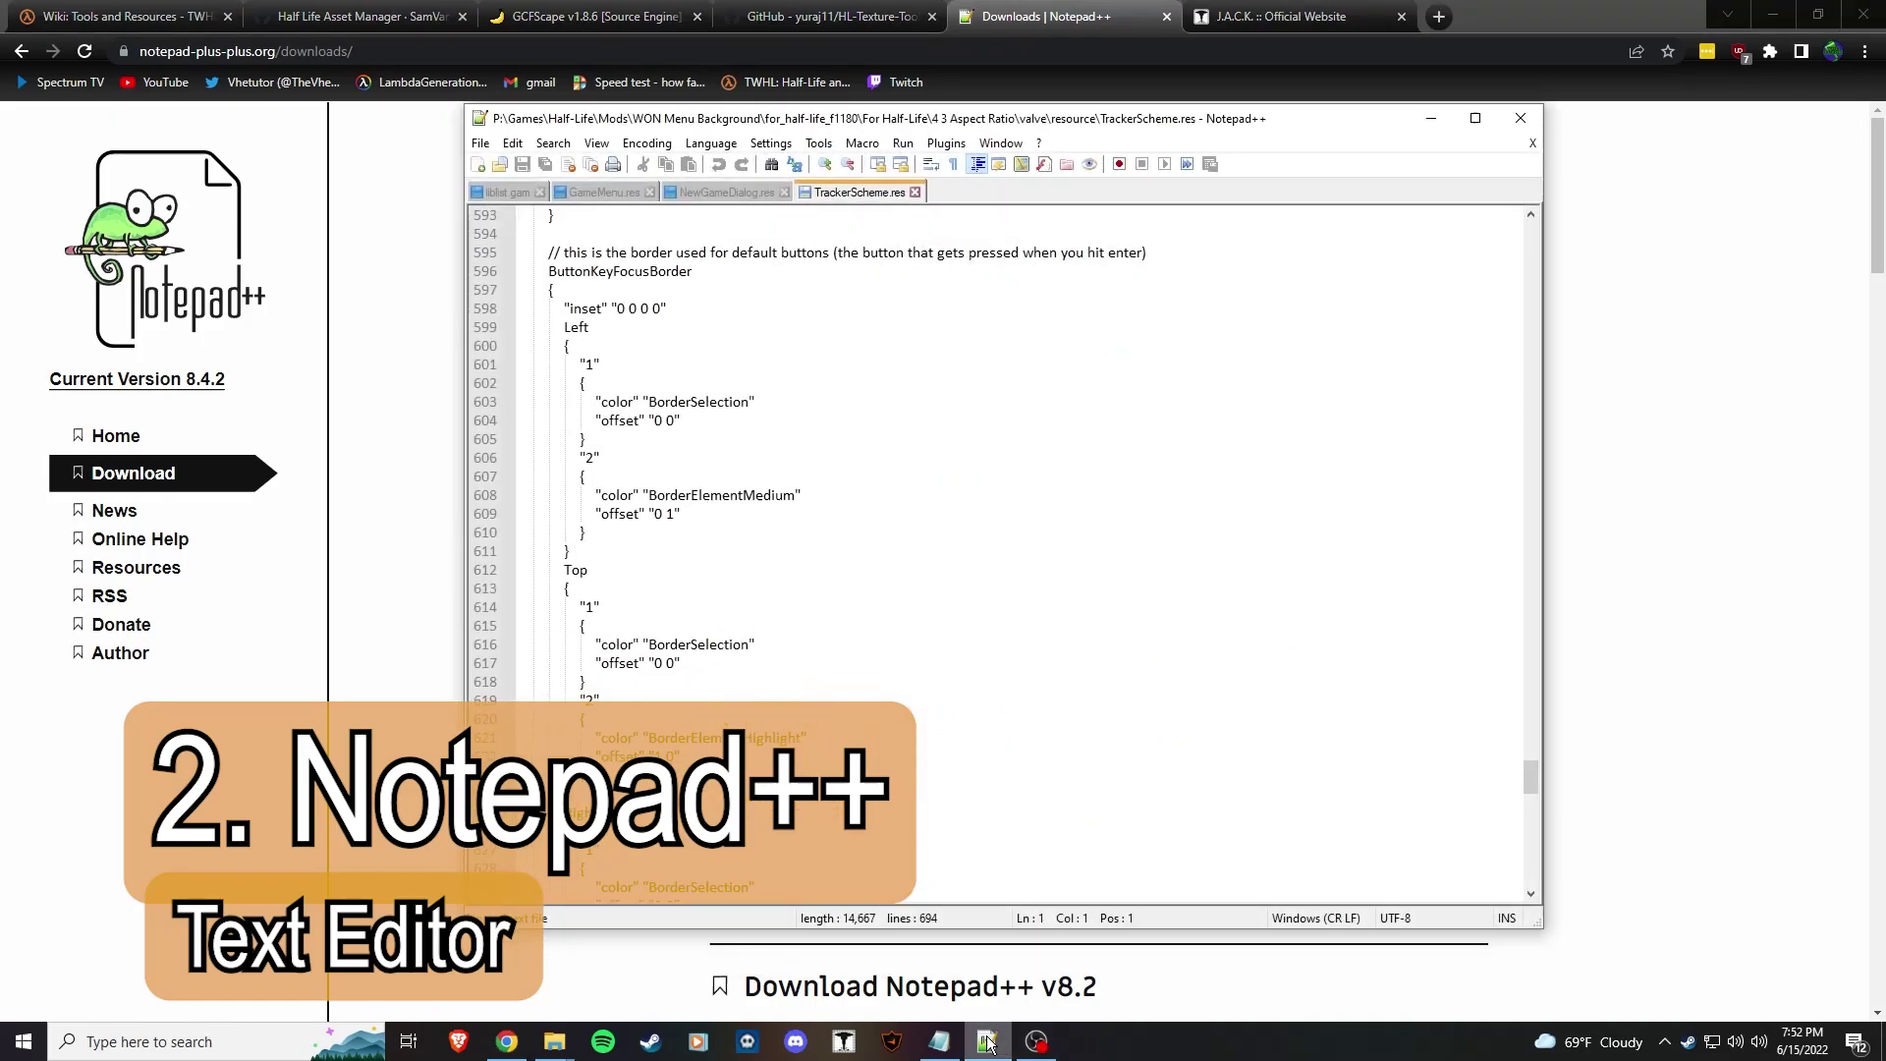
left_click(498, 190)
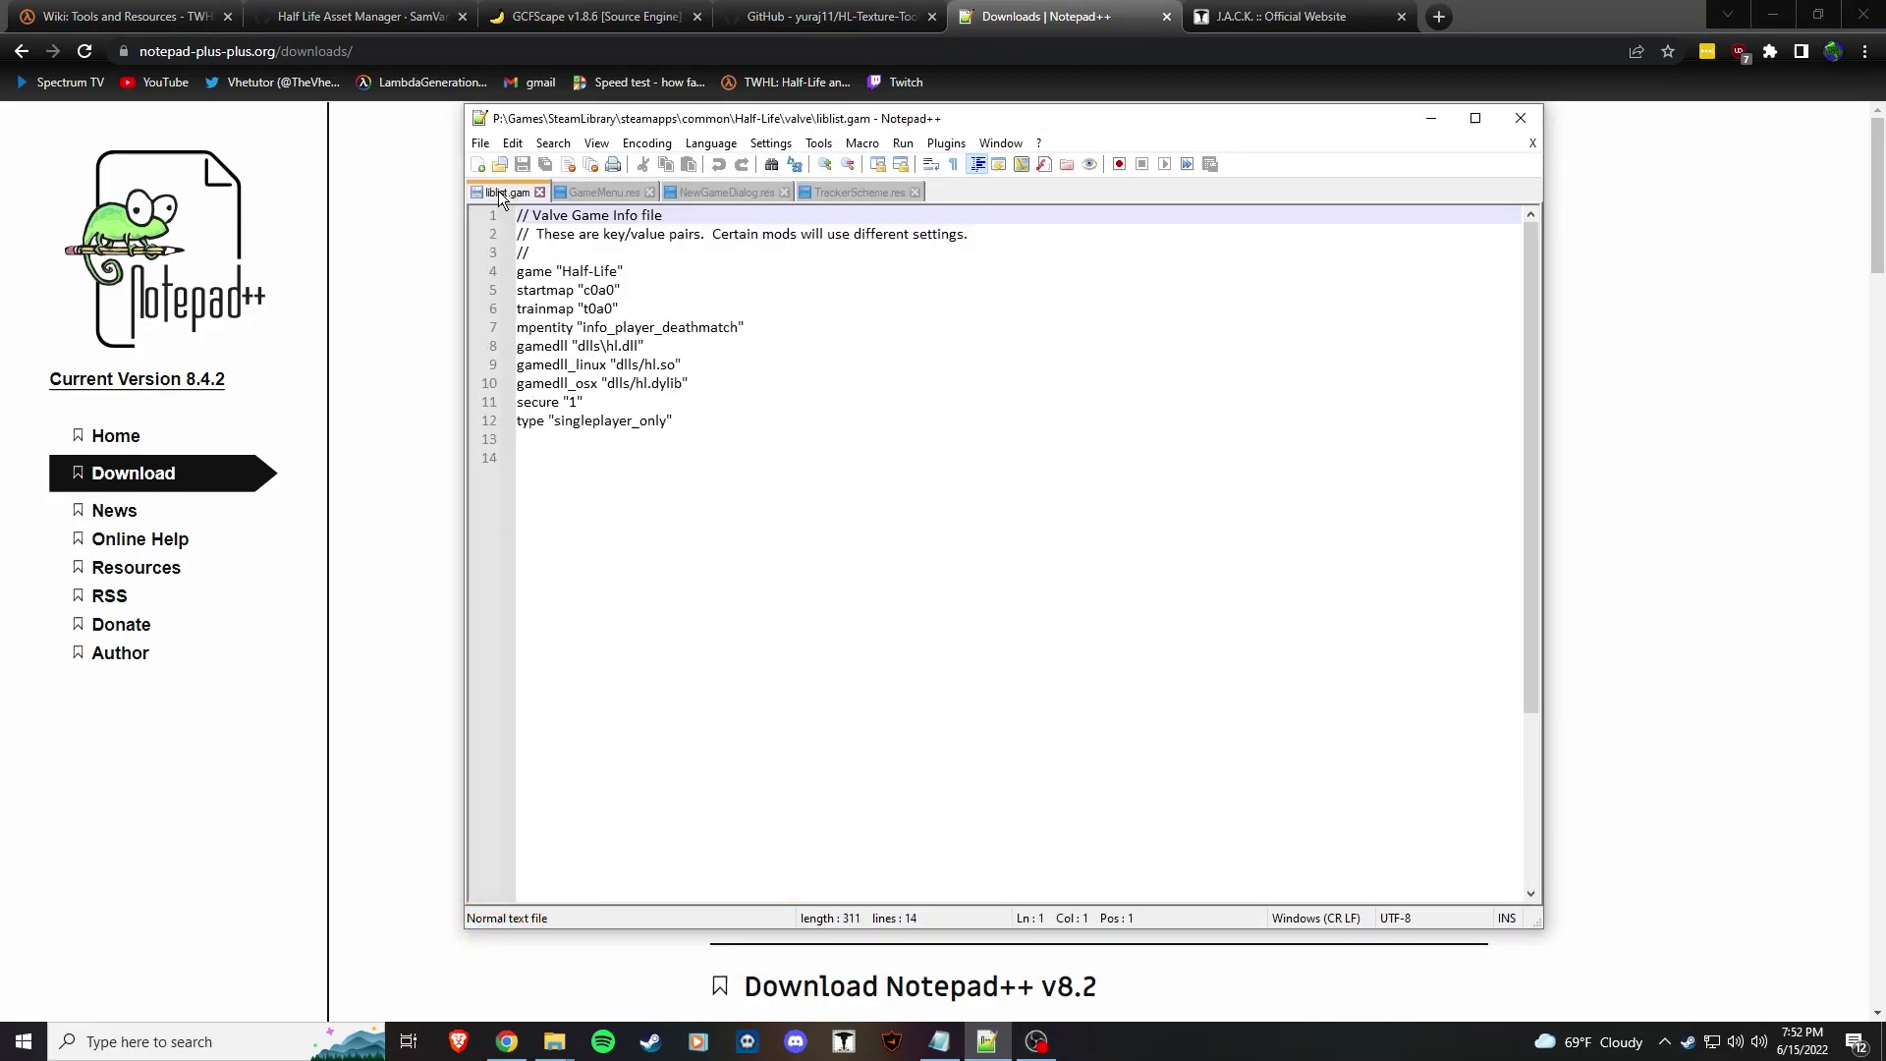
left_click(872, 404)
left_click(946, 496)
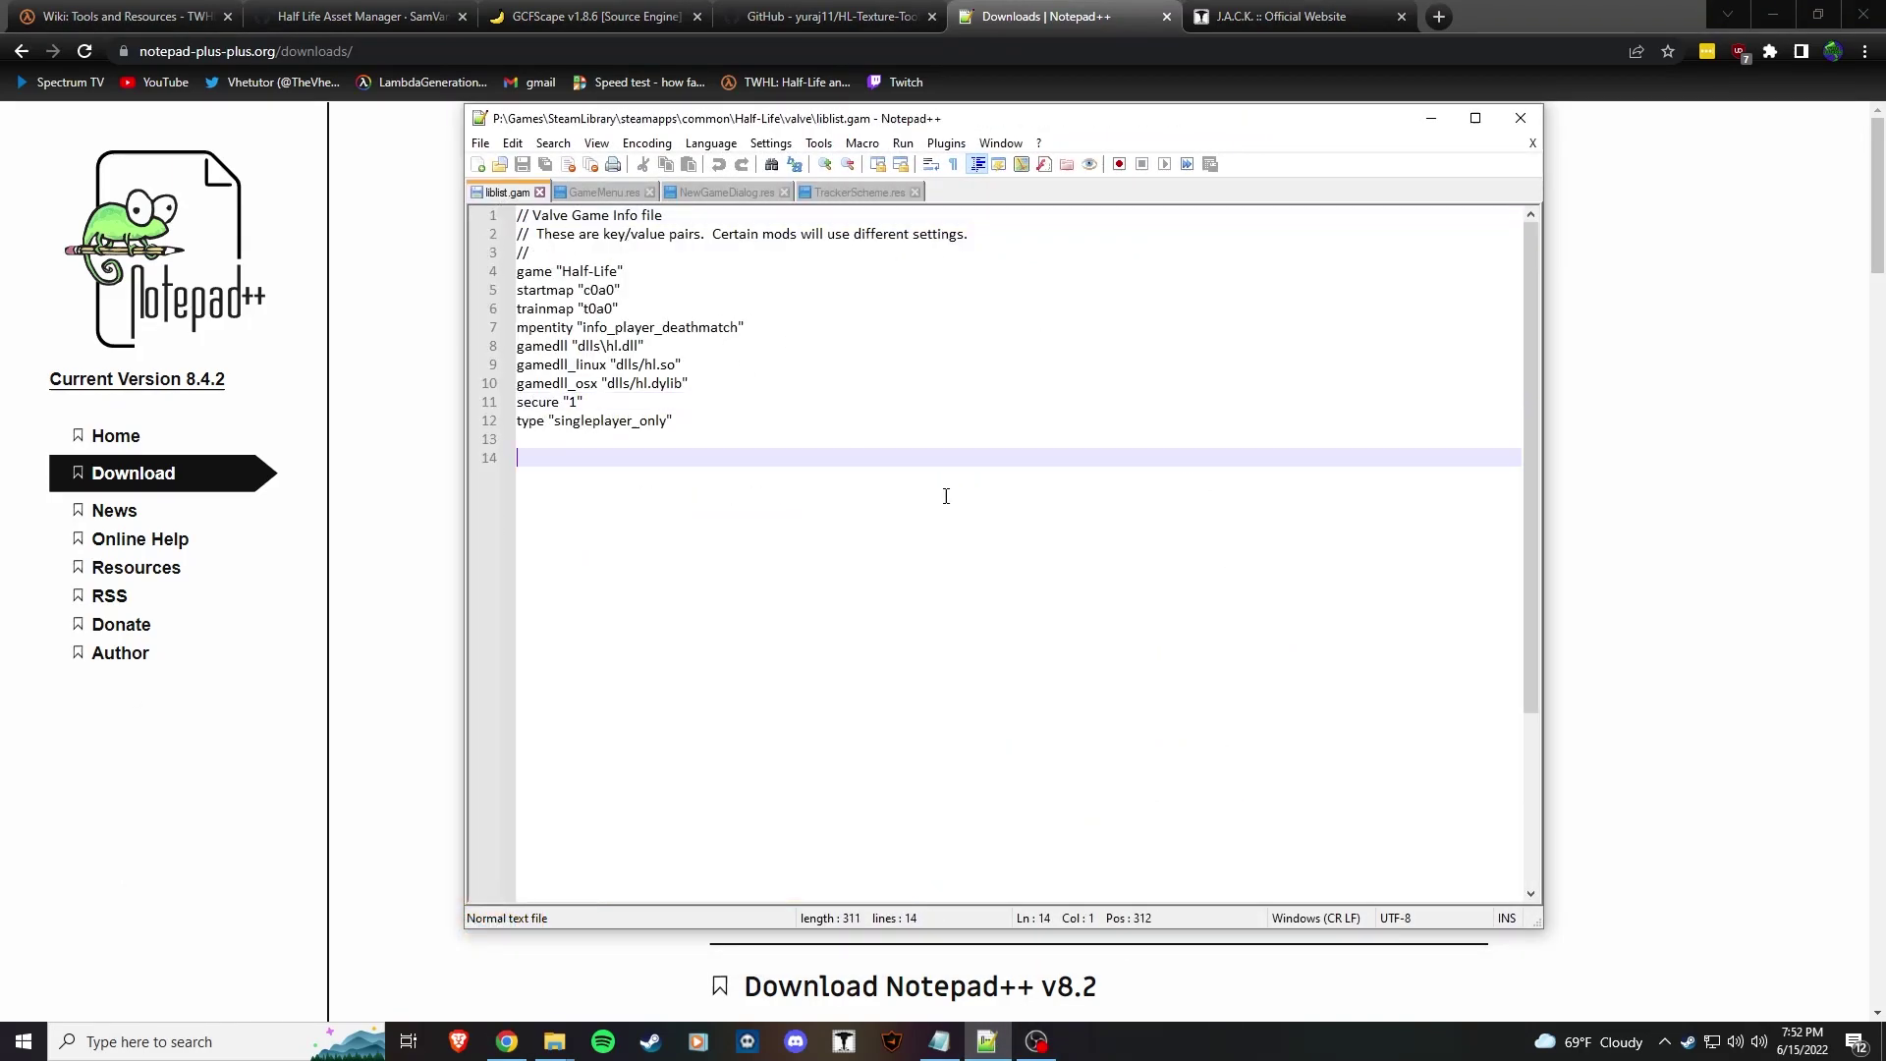
left_click_drag(783, 437, 435, 255)
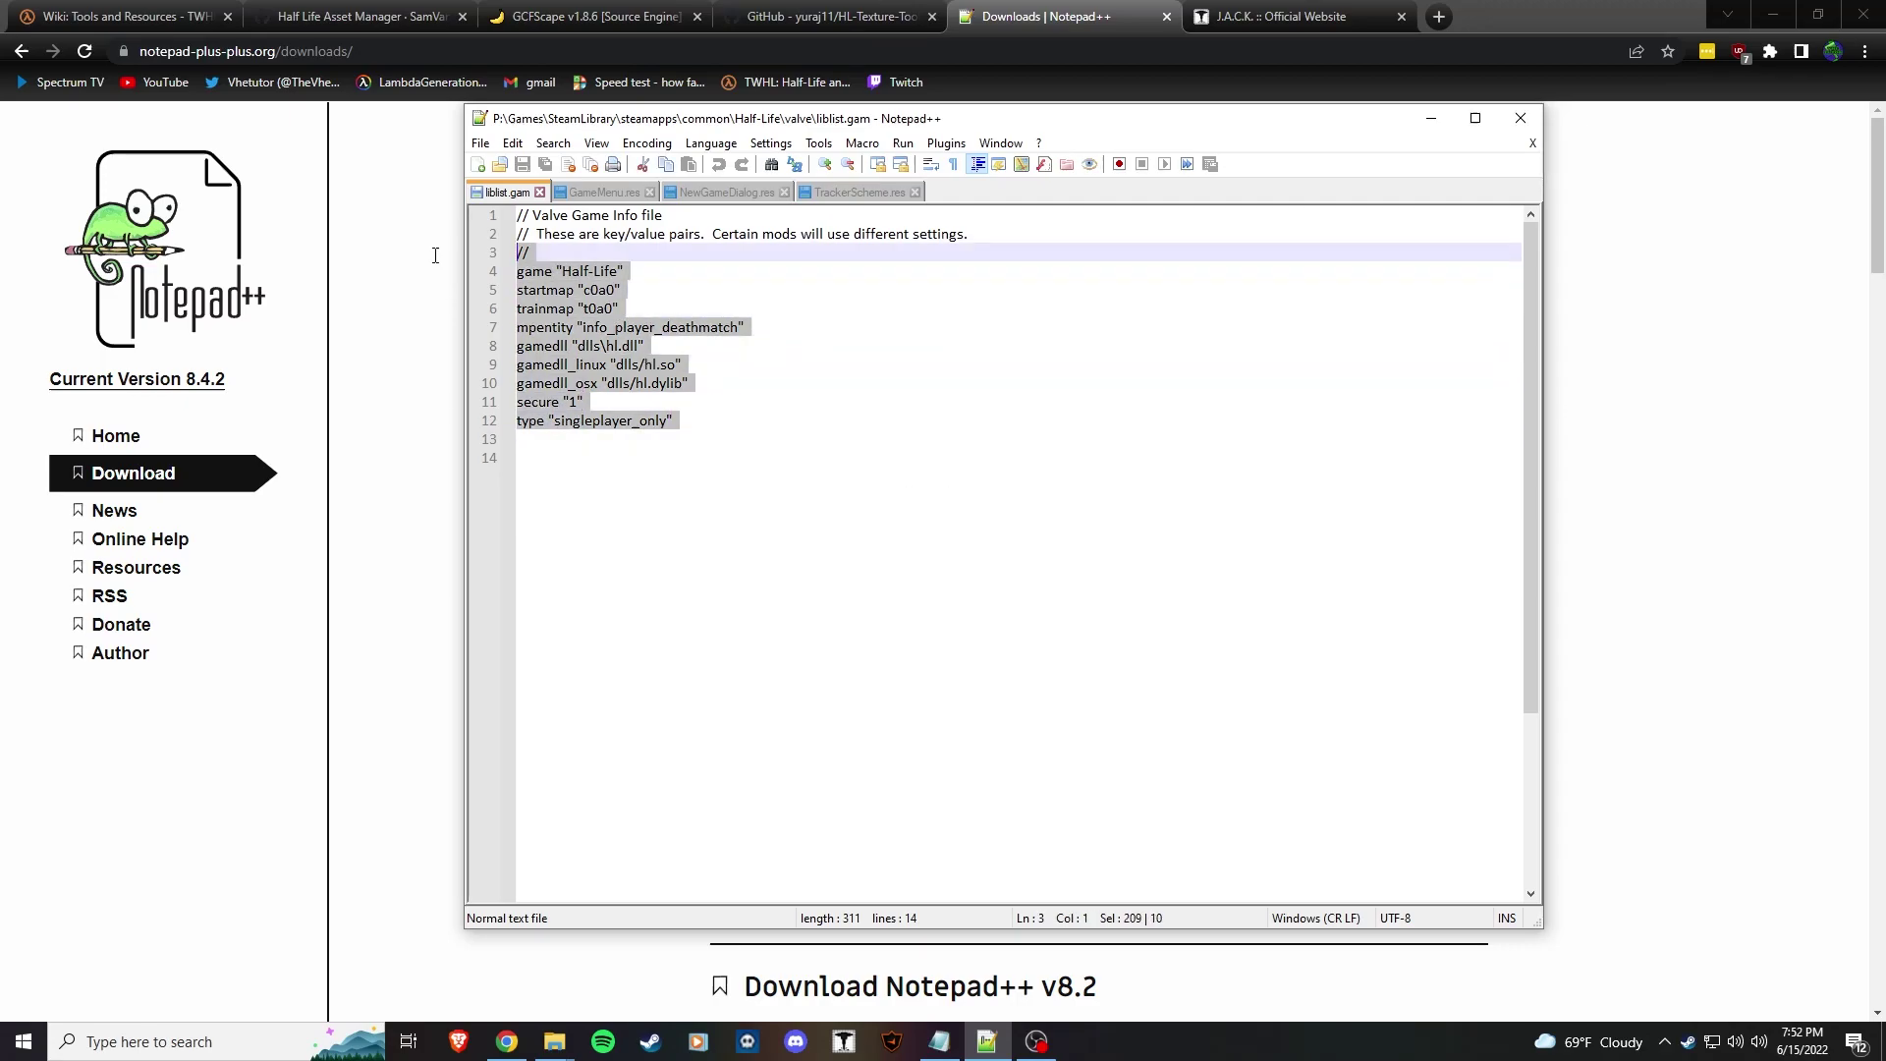
left_click(949, 402)
left_click(831, 474)
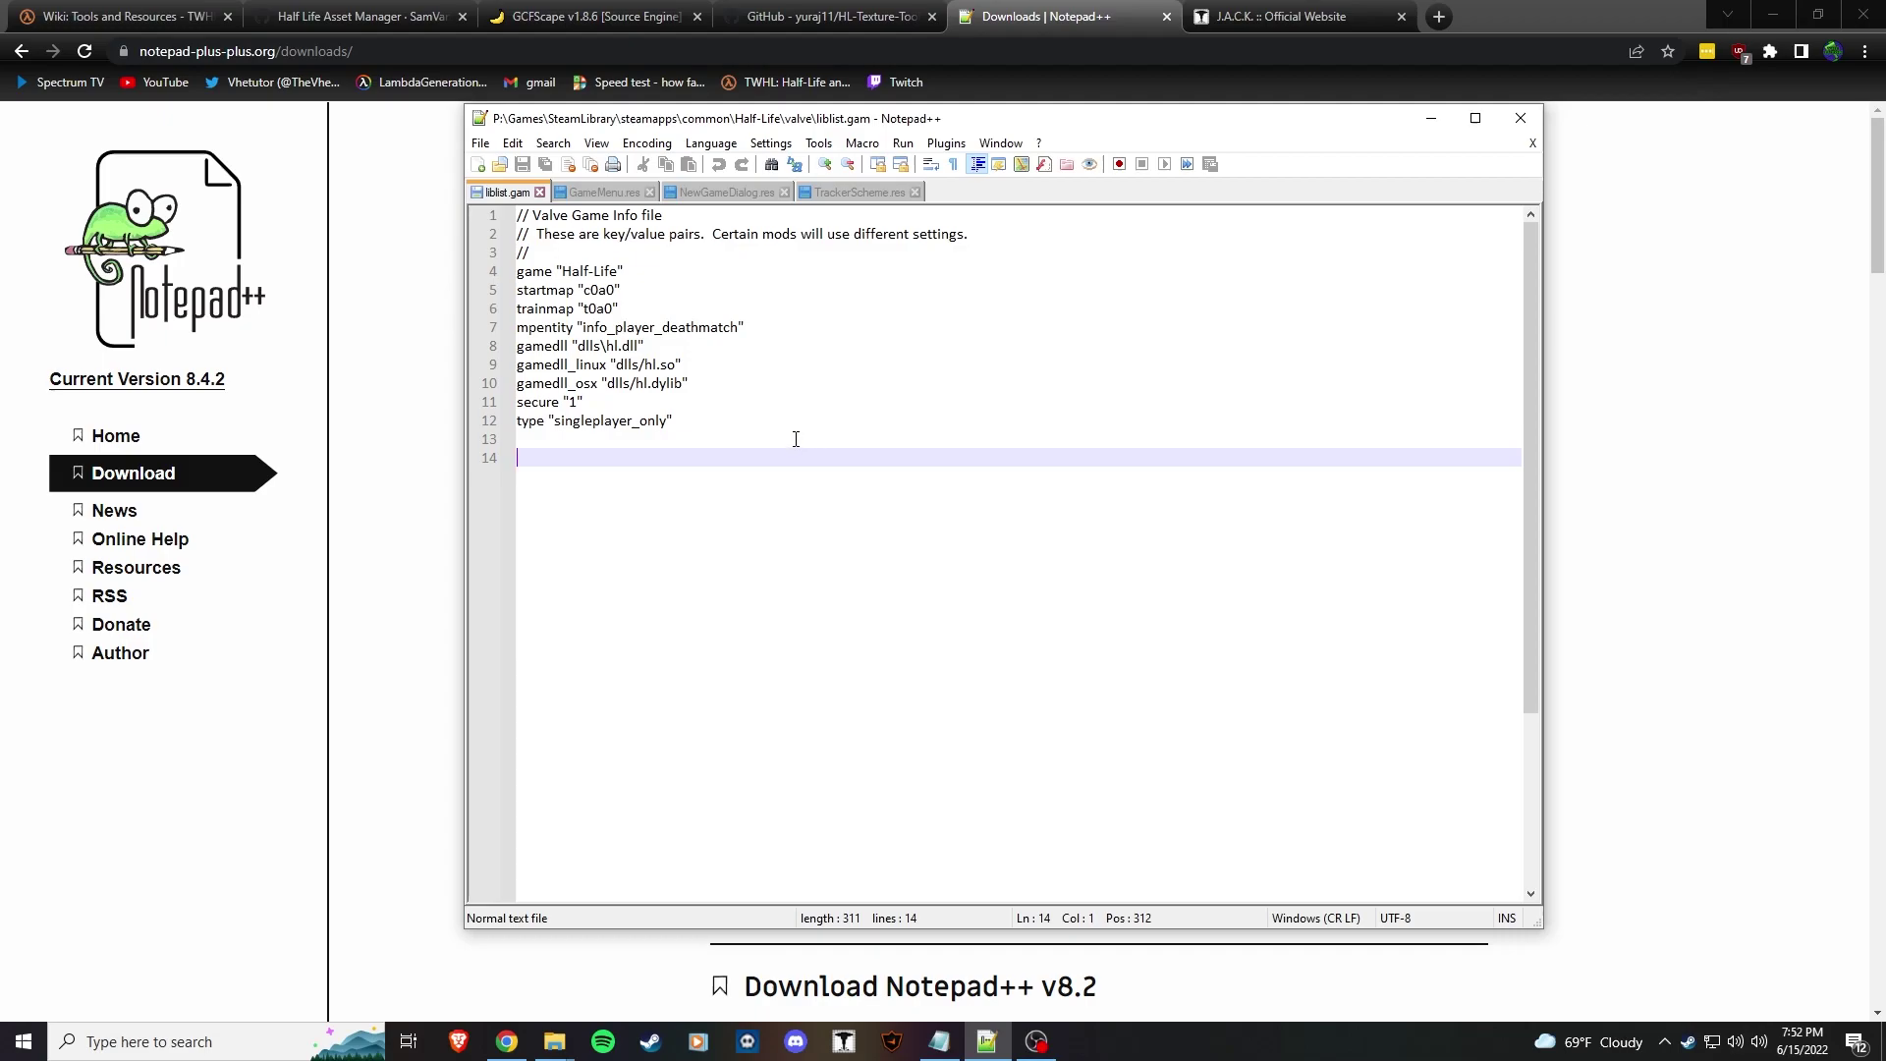
Bring the valve folder window forward and select upsideDown.cfg.
mouse_move(556, 1039)
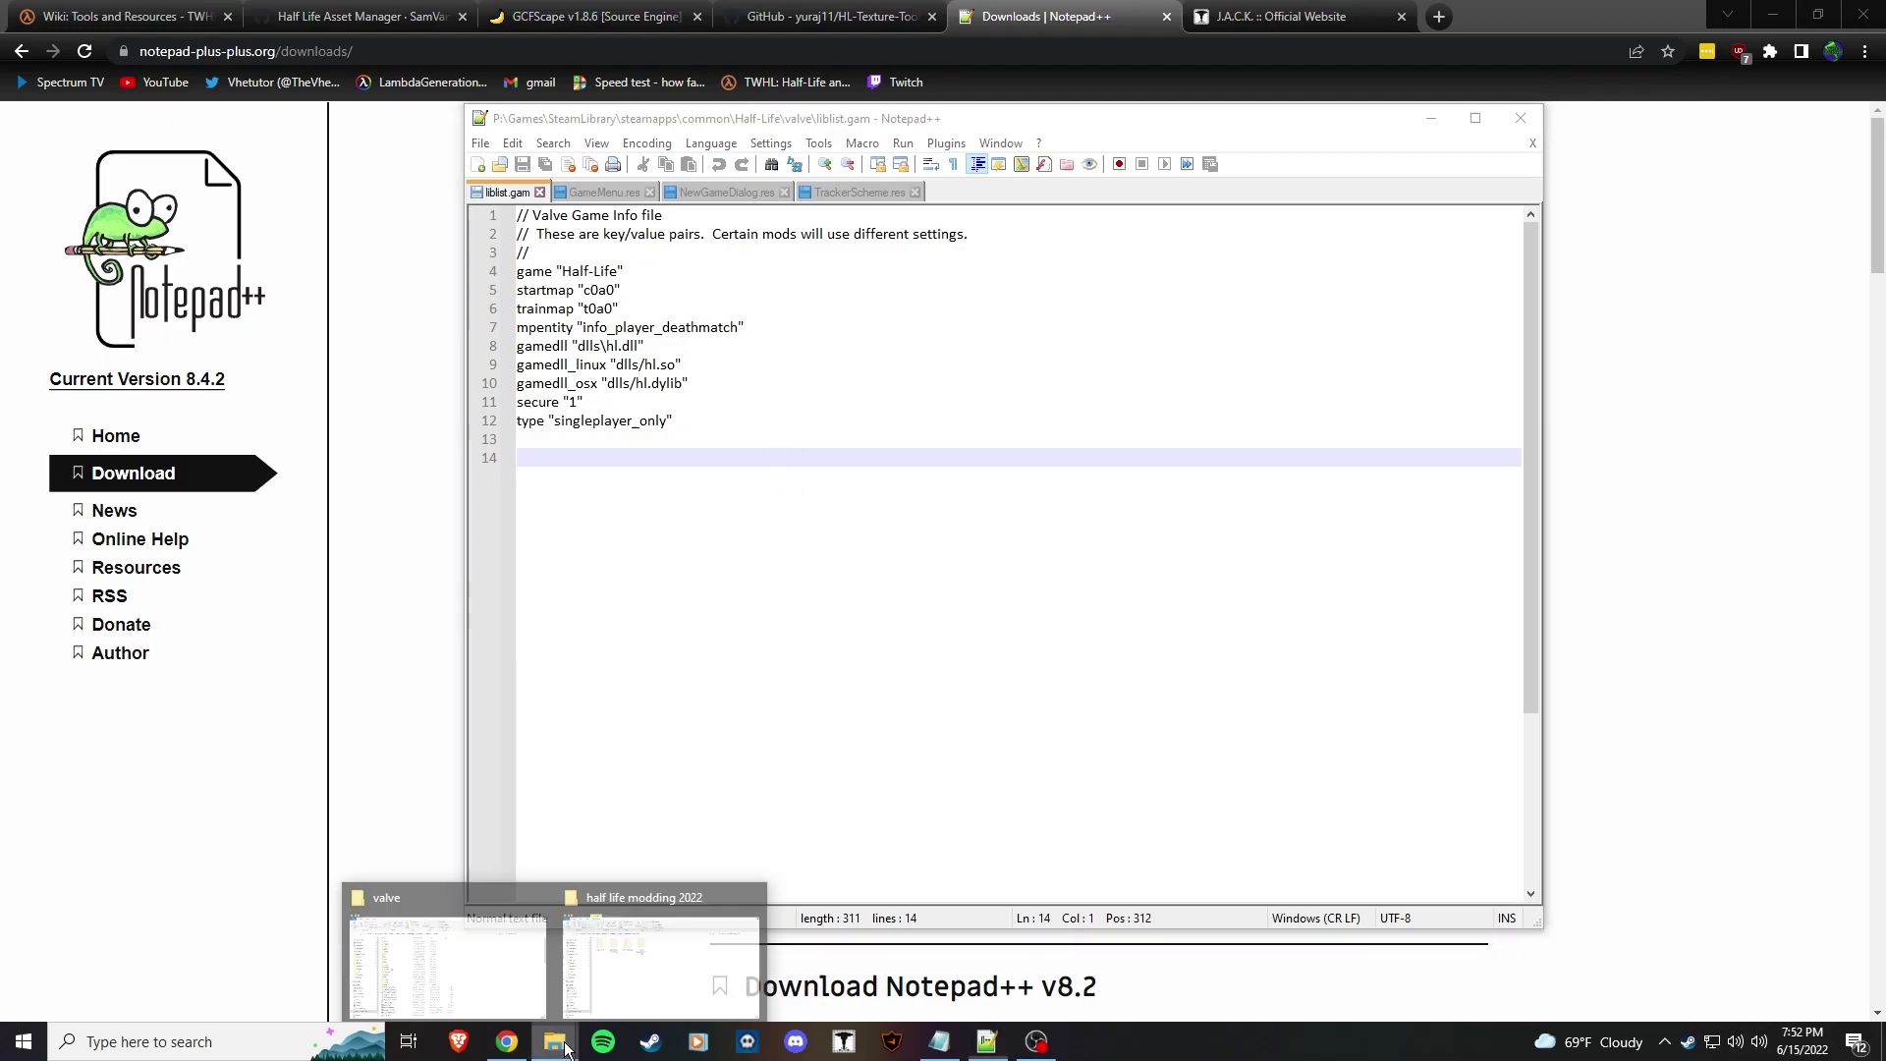
left_click(409, 964)
scroll(646, 804, "down", 20)
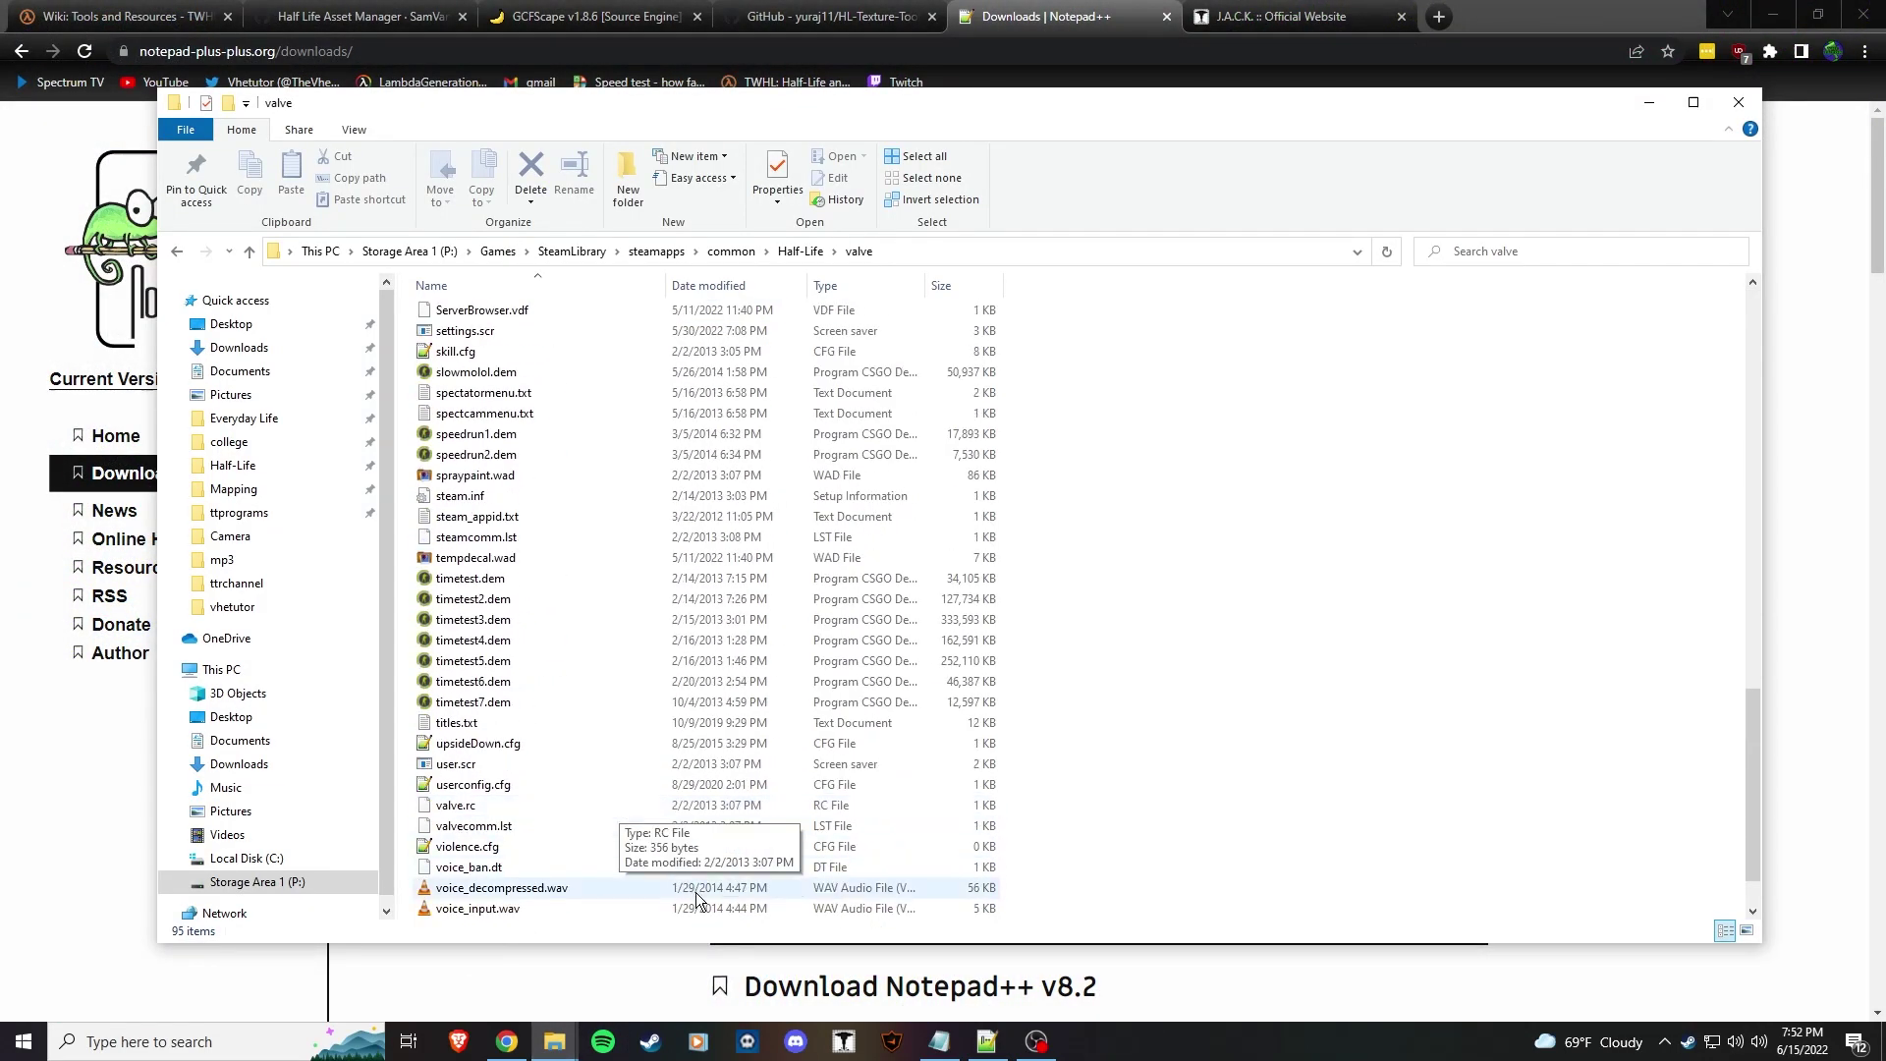
left_click(494, 746)
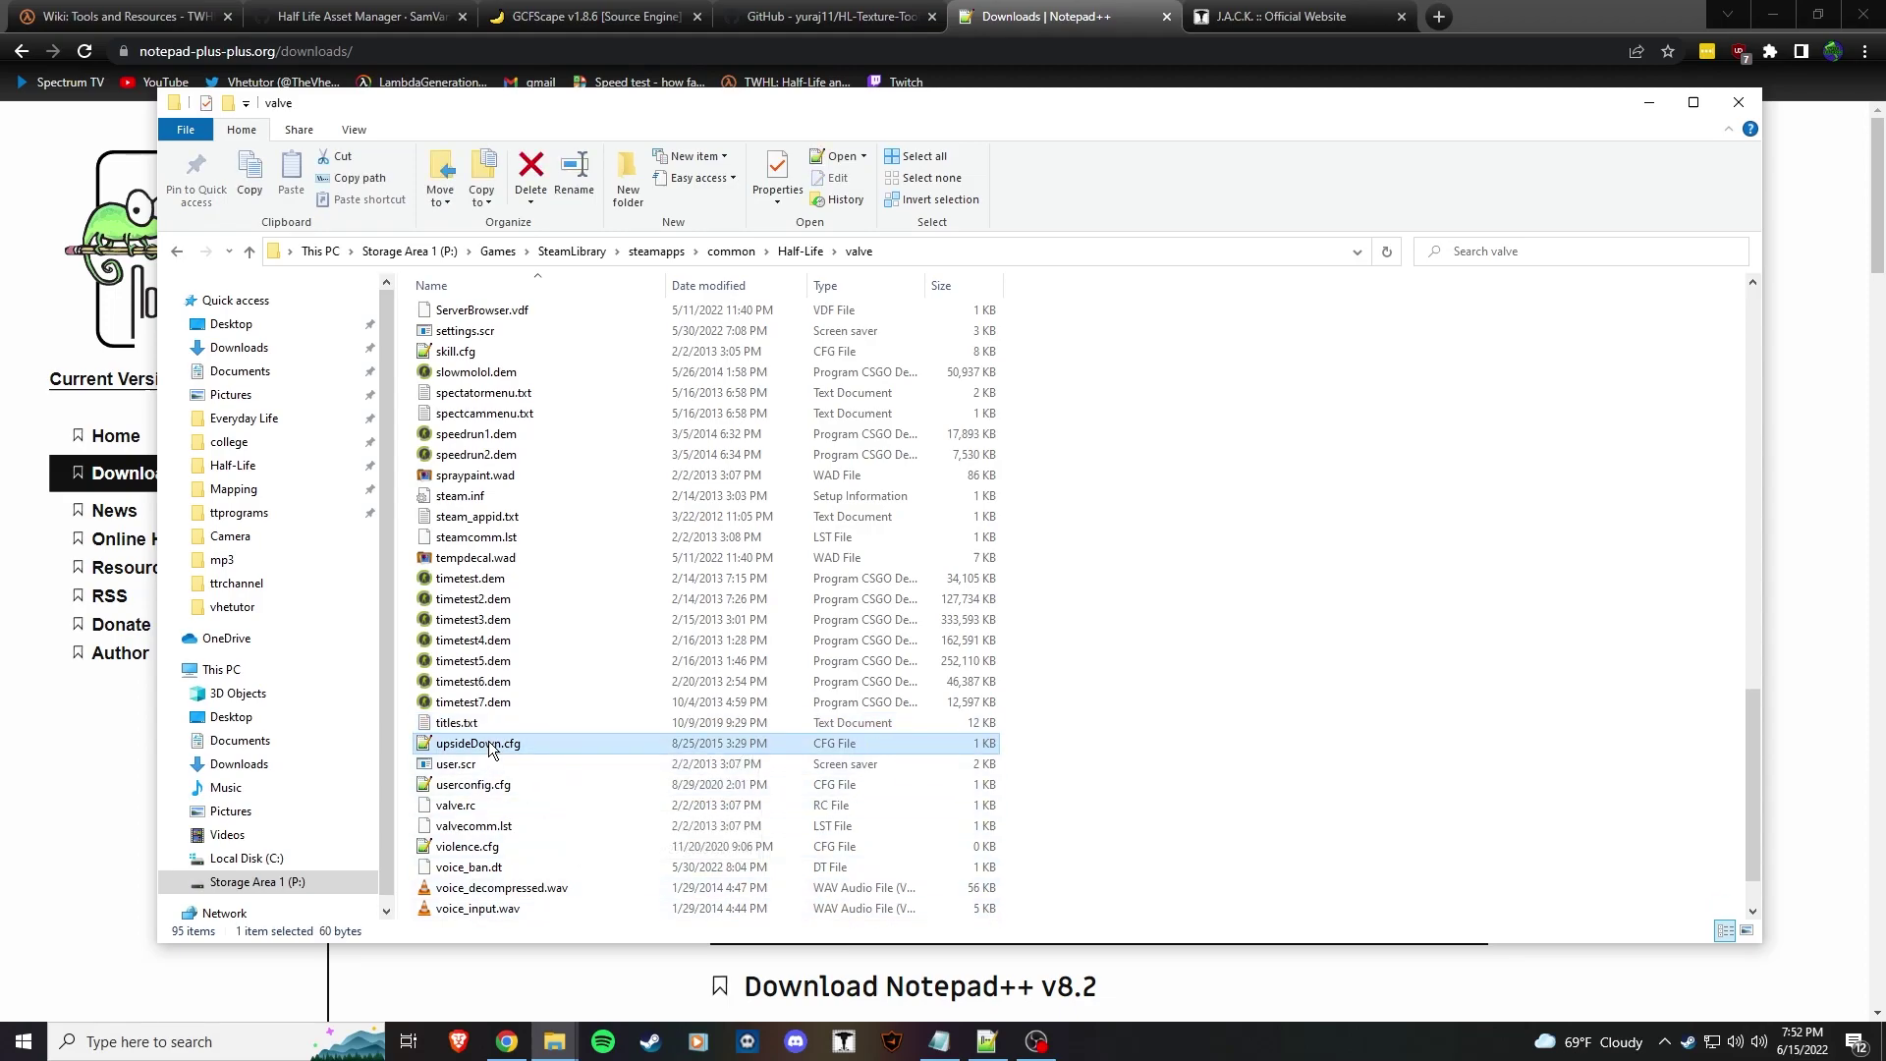
scroll(494, 748, "up", 20)
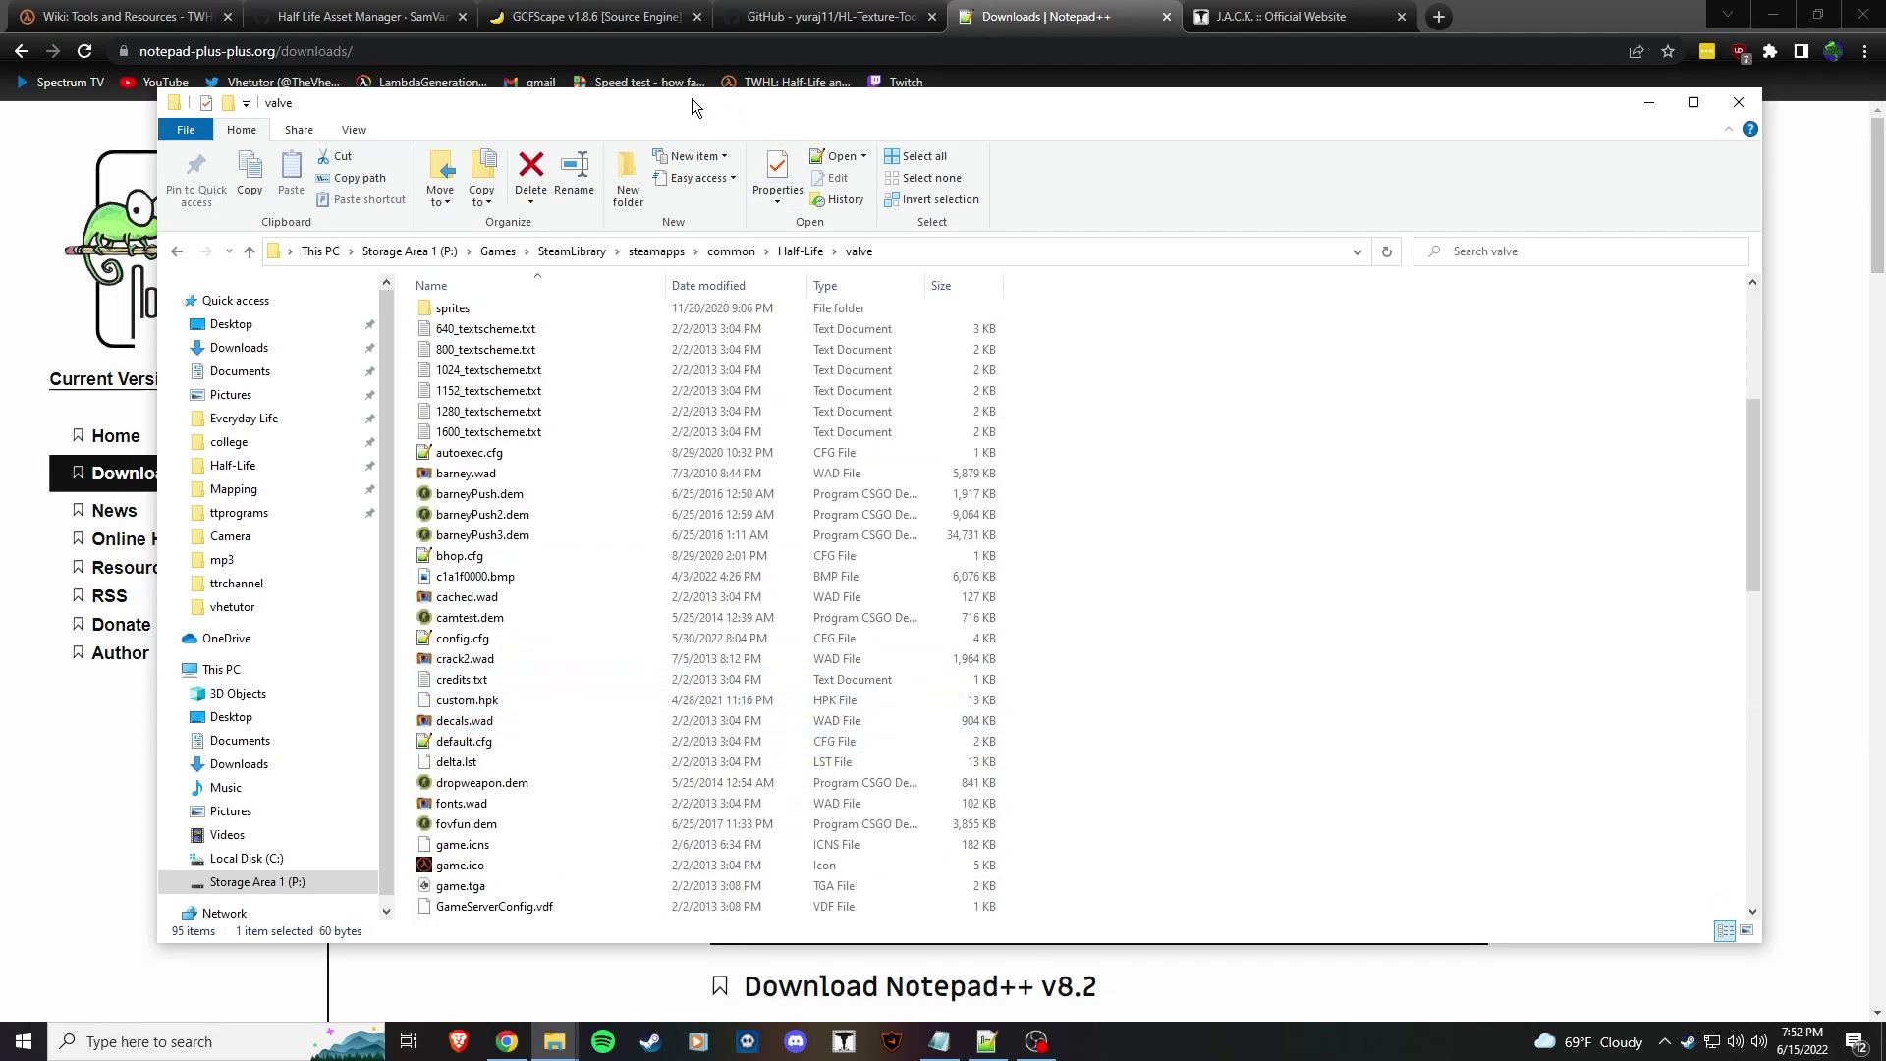
Point out the mpentity setting on line 7 of liblist.gam, then minimize Notepad++.
left_click_drag(692, 99, 710, 258)
left_click(698, 227)
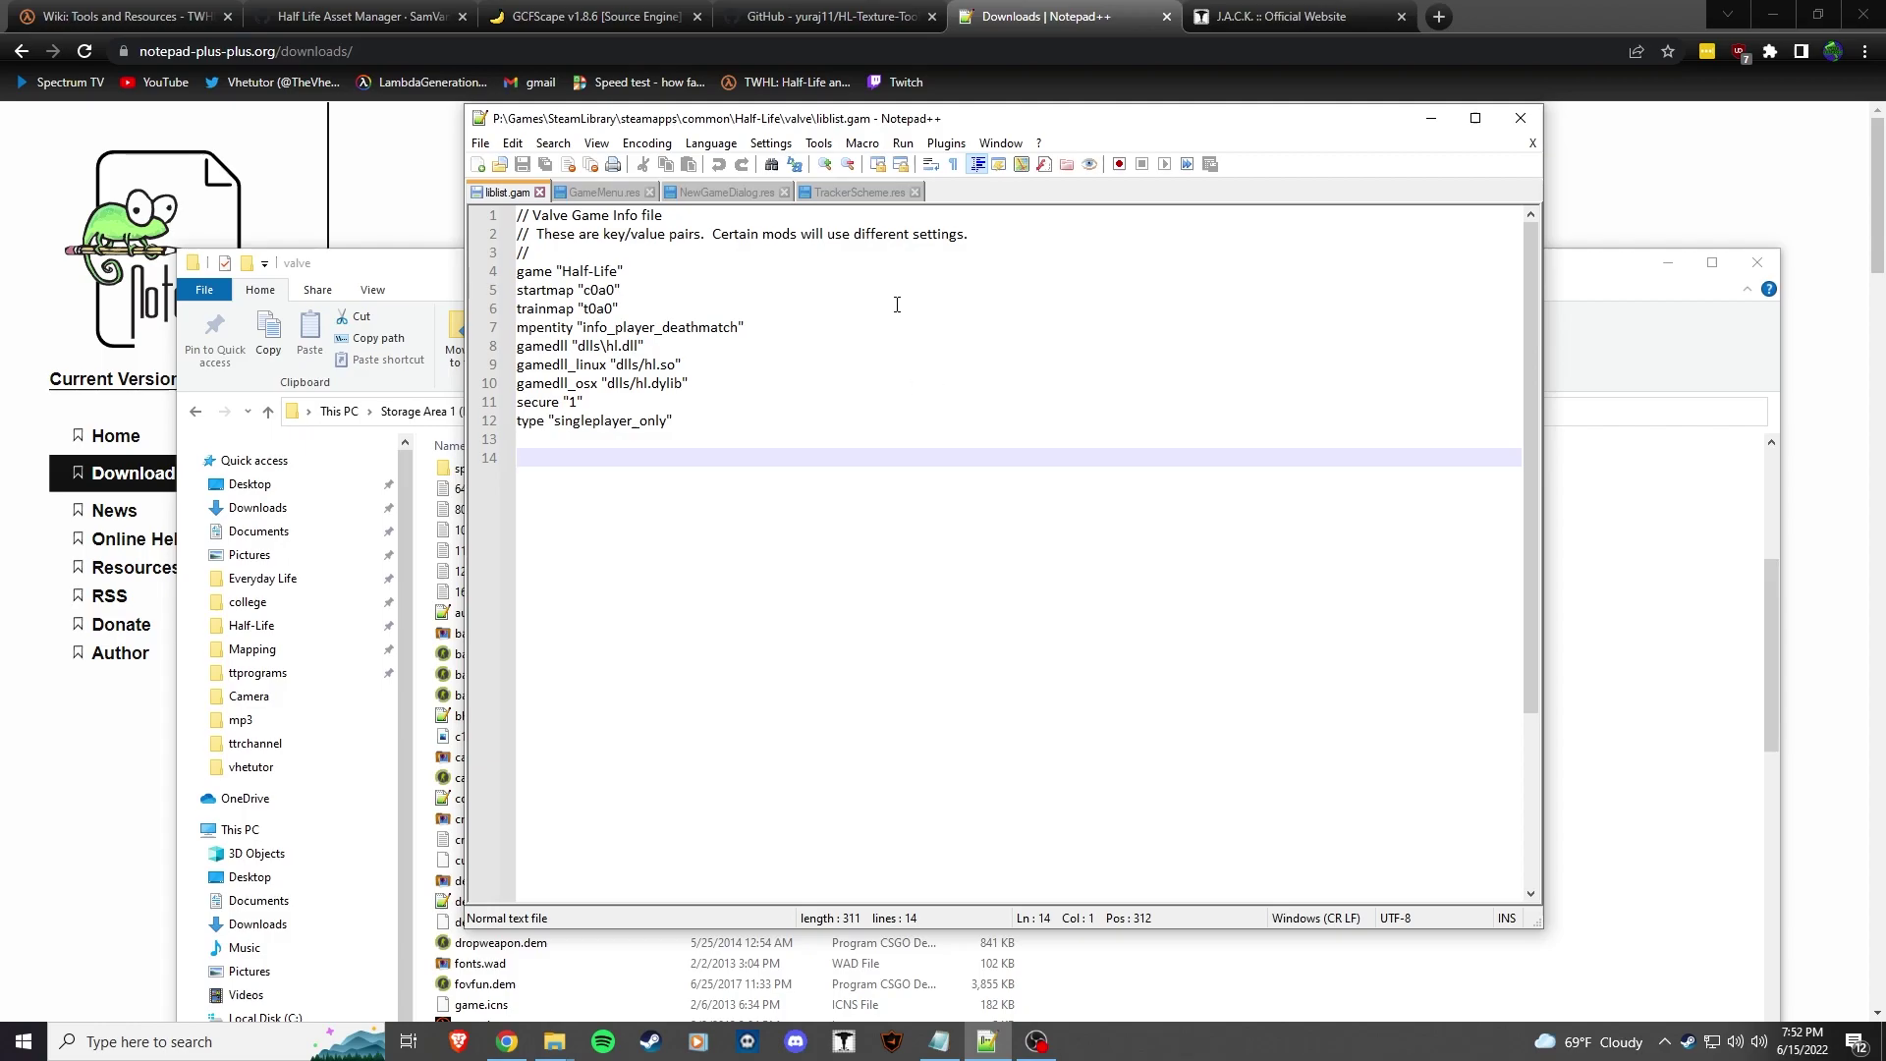
left_click(816, 403)
left_click(884, 335)
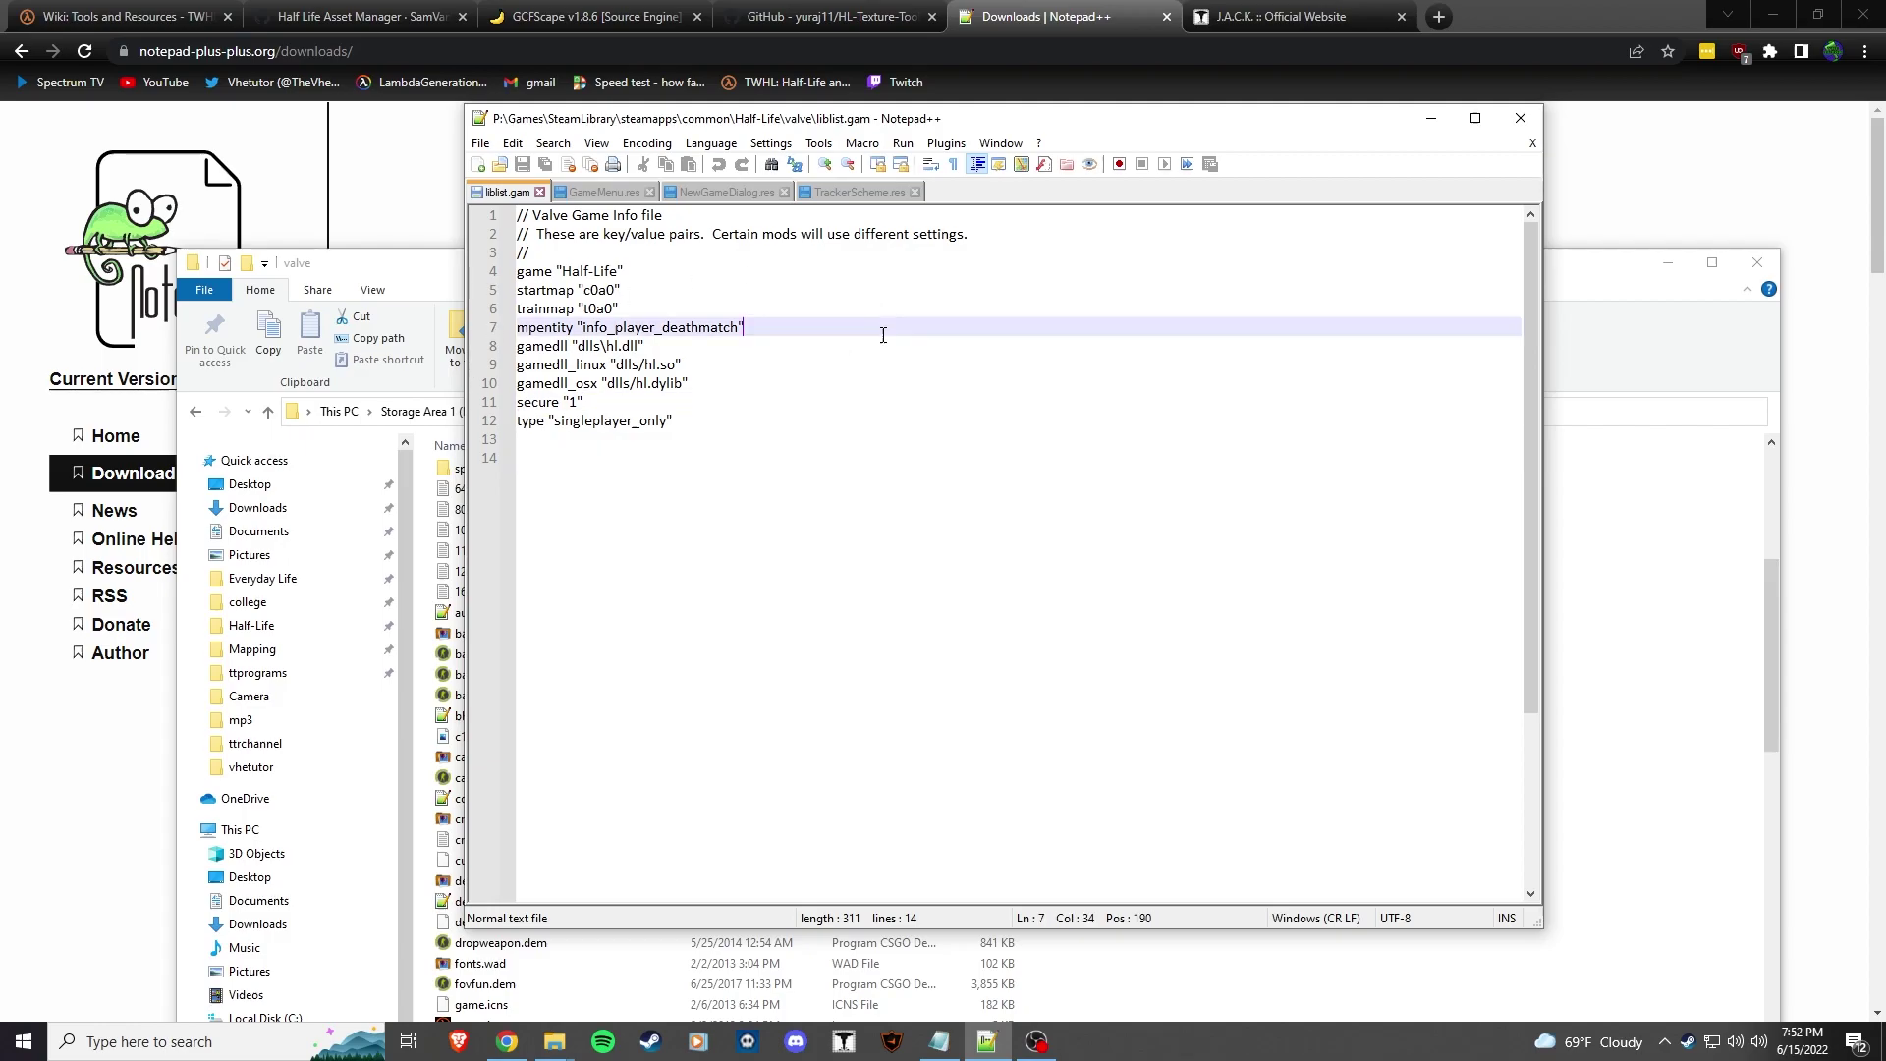
left_click(1415, 114)
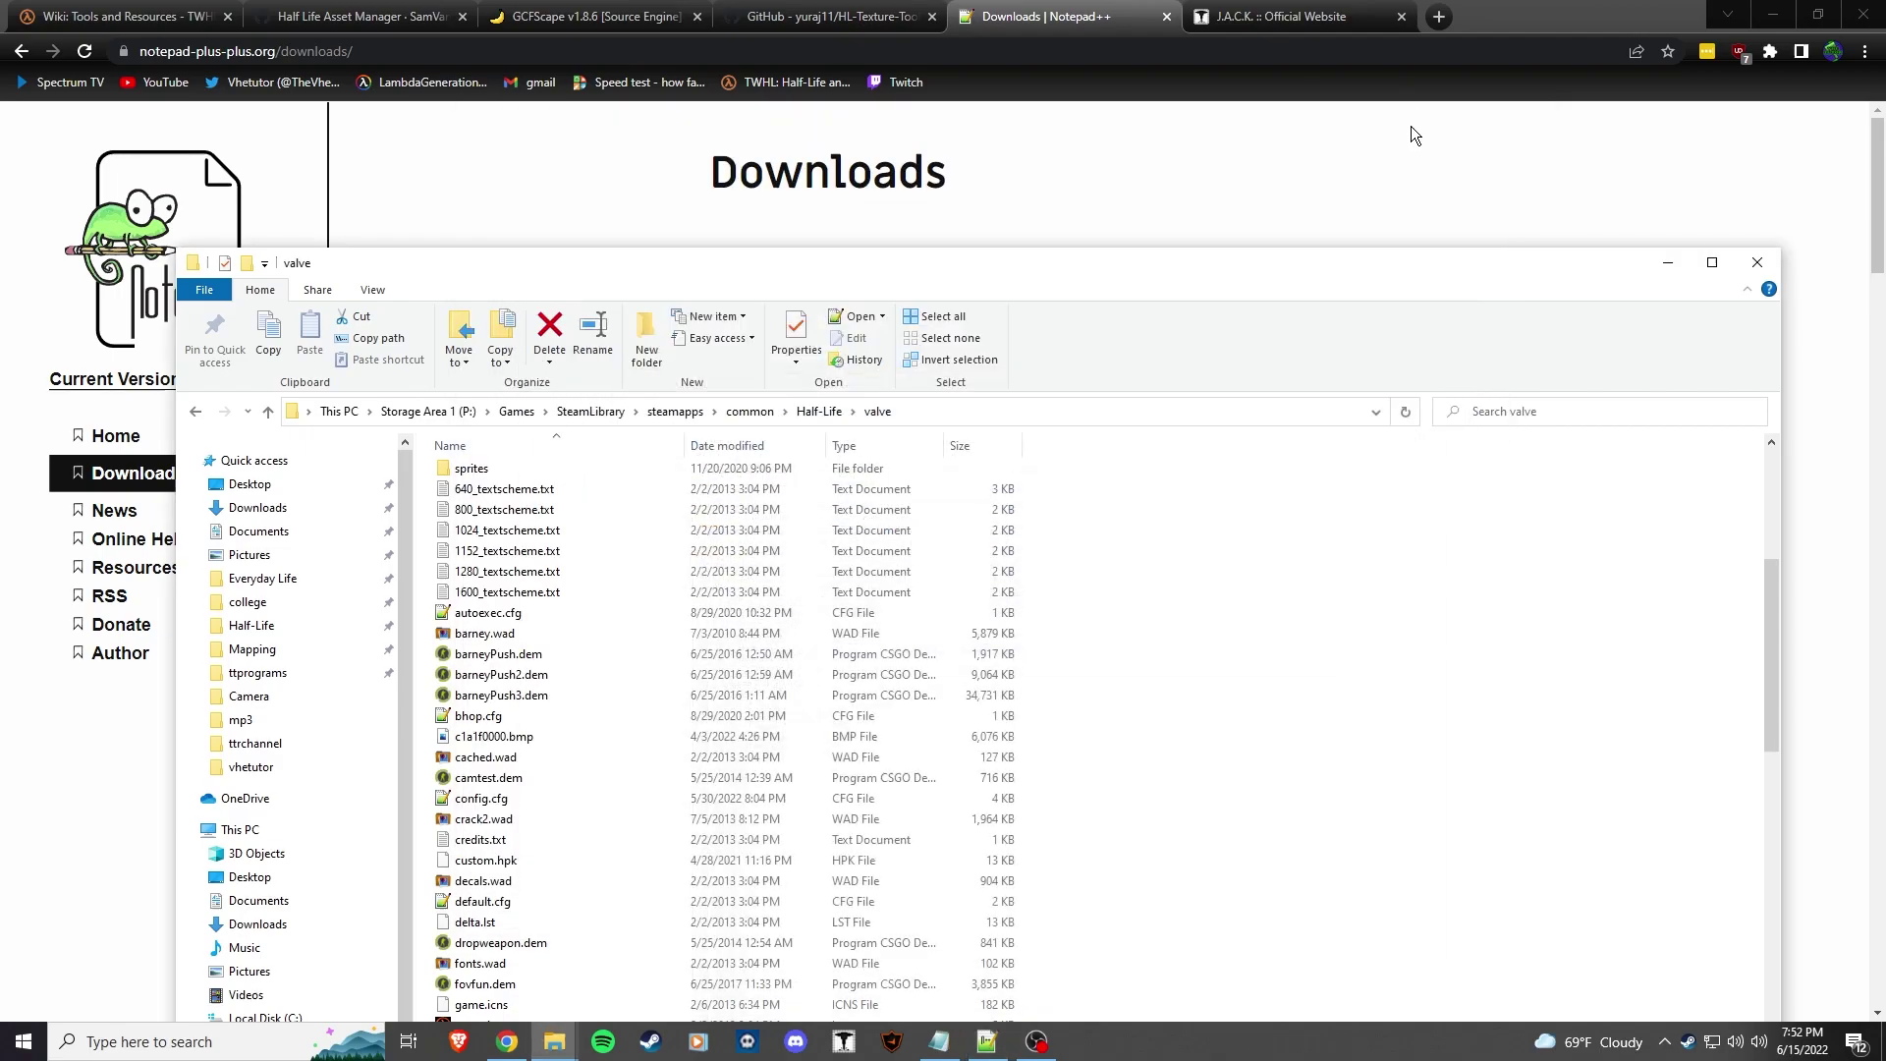
Open GameBanana's GCFScape v1.8.6 page and enlarge its cstrike_pak_dir.vpk screenshot.
left_click(574, 18)
scroll(644, 574, "down", 5)
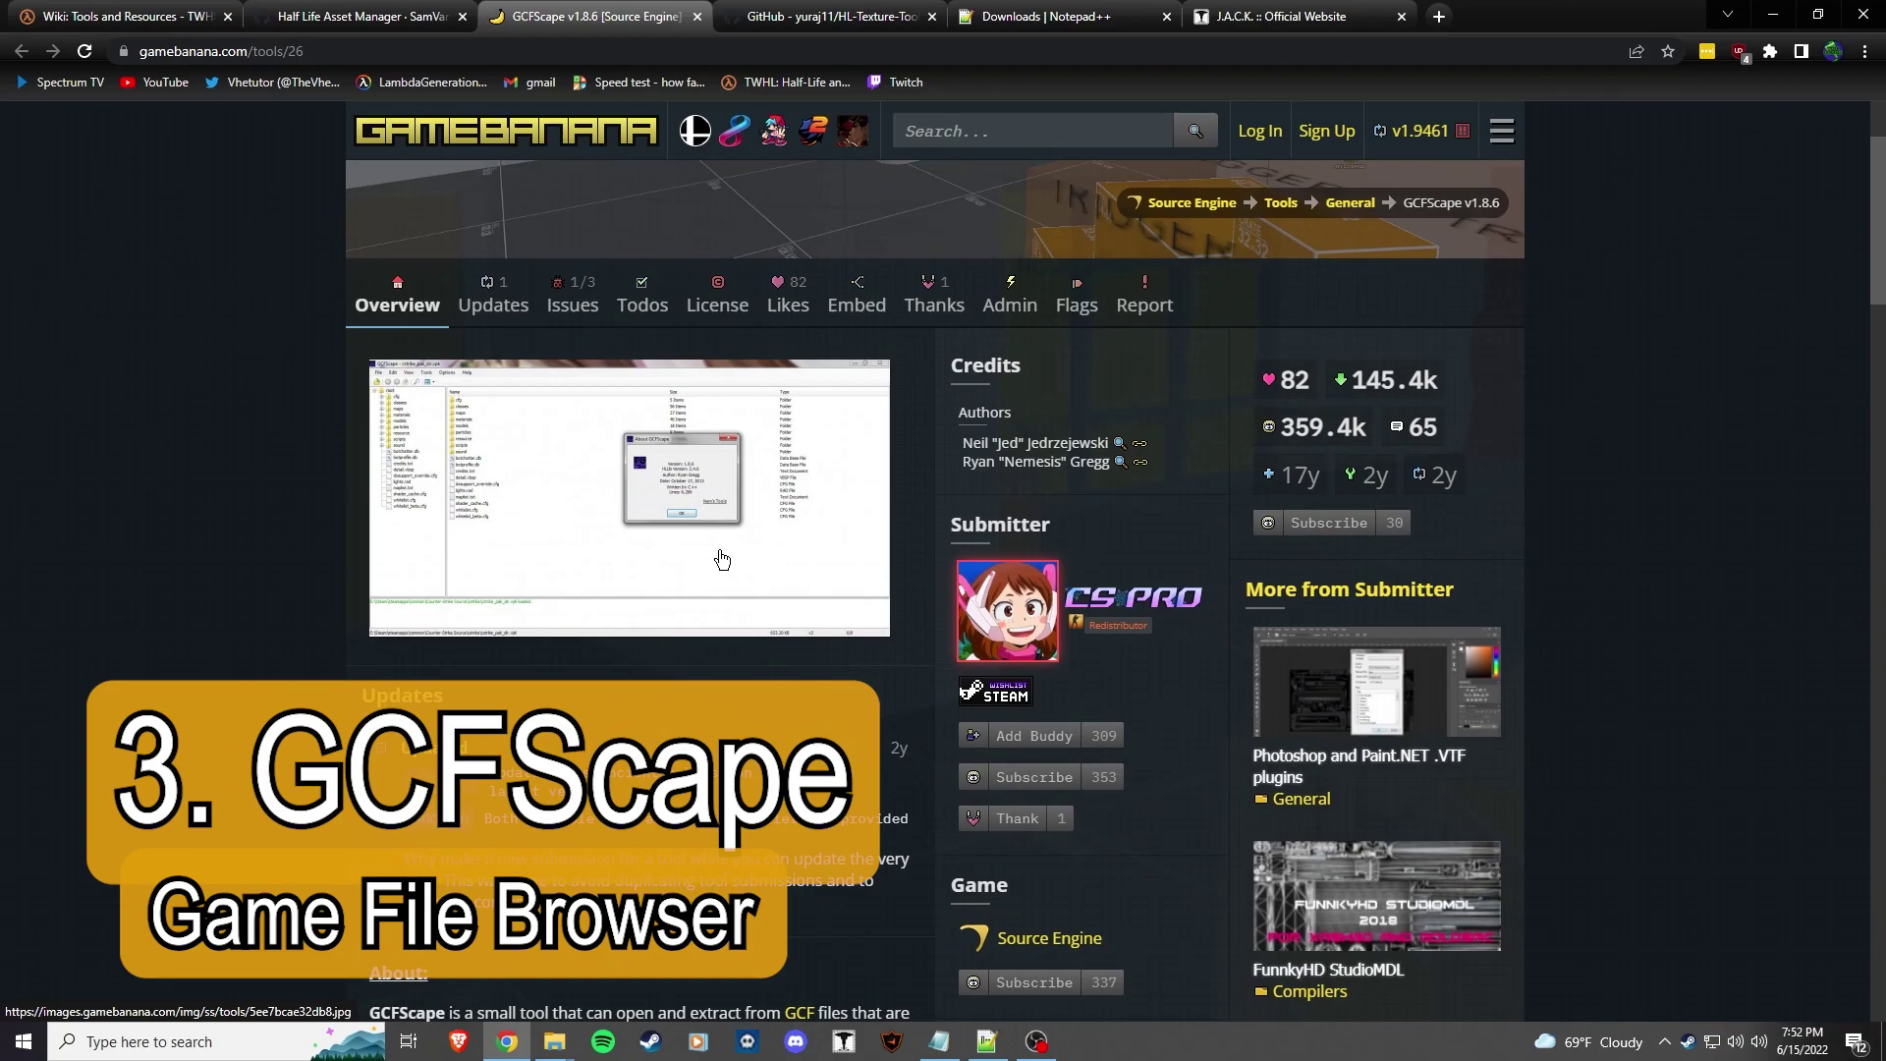
scroll(657, 566, "down", 4)
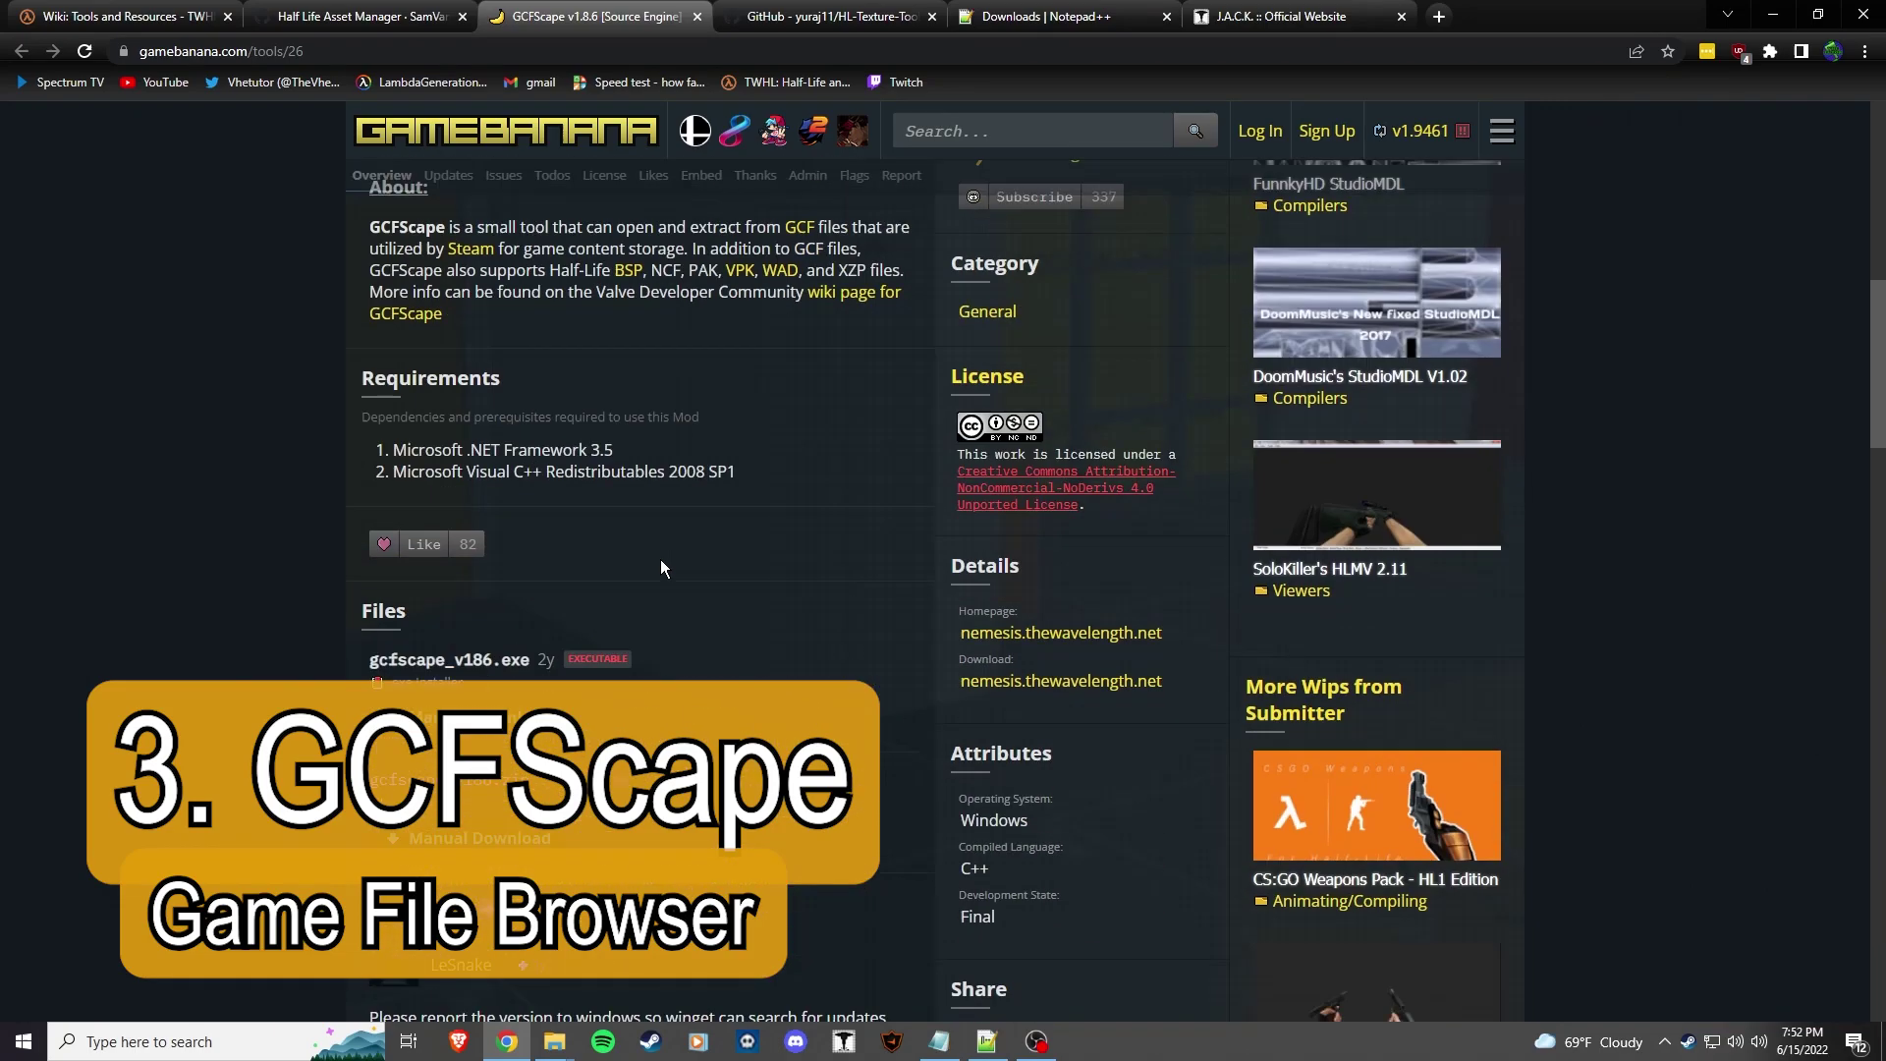
scroll(641, 537, "up", 7)
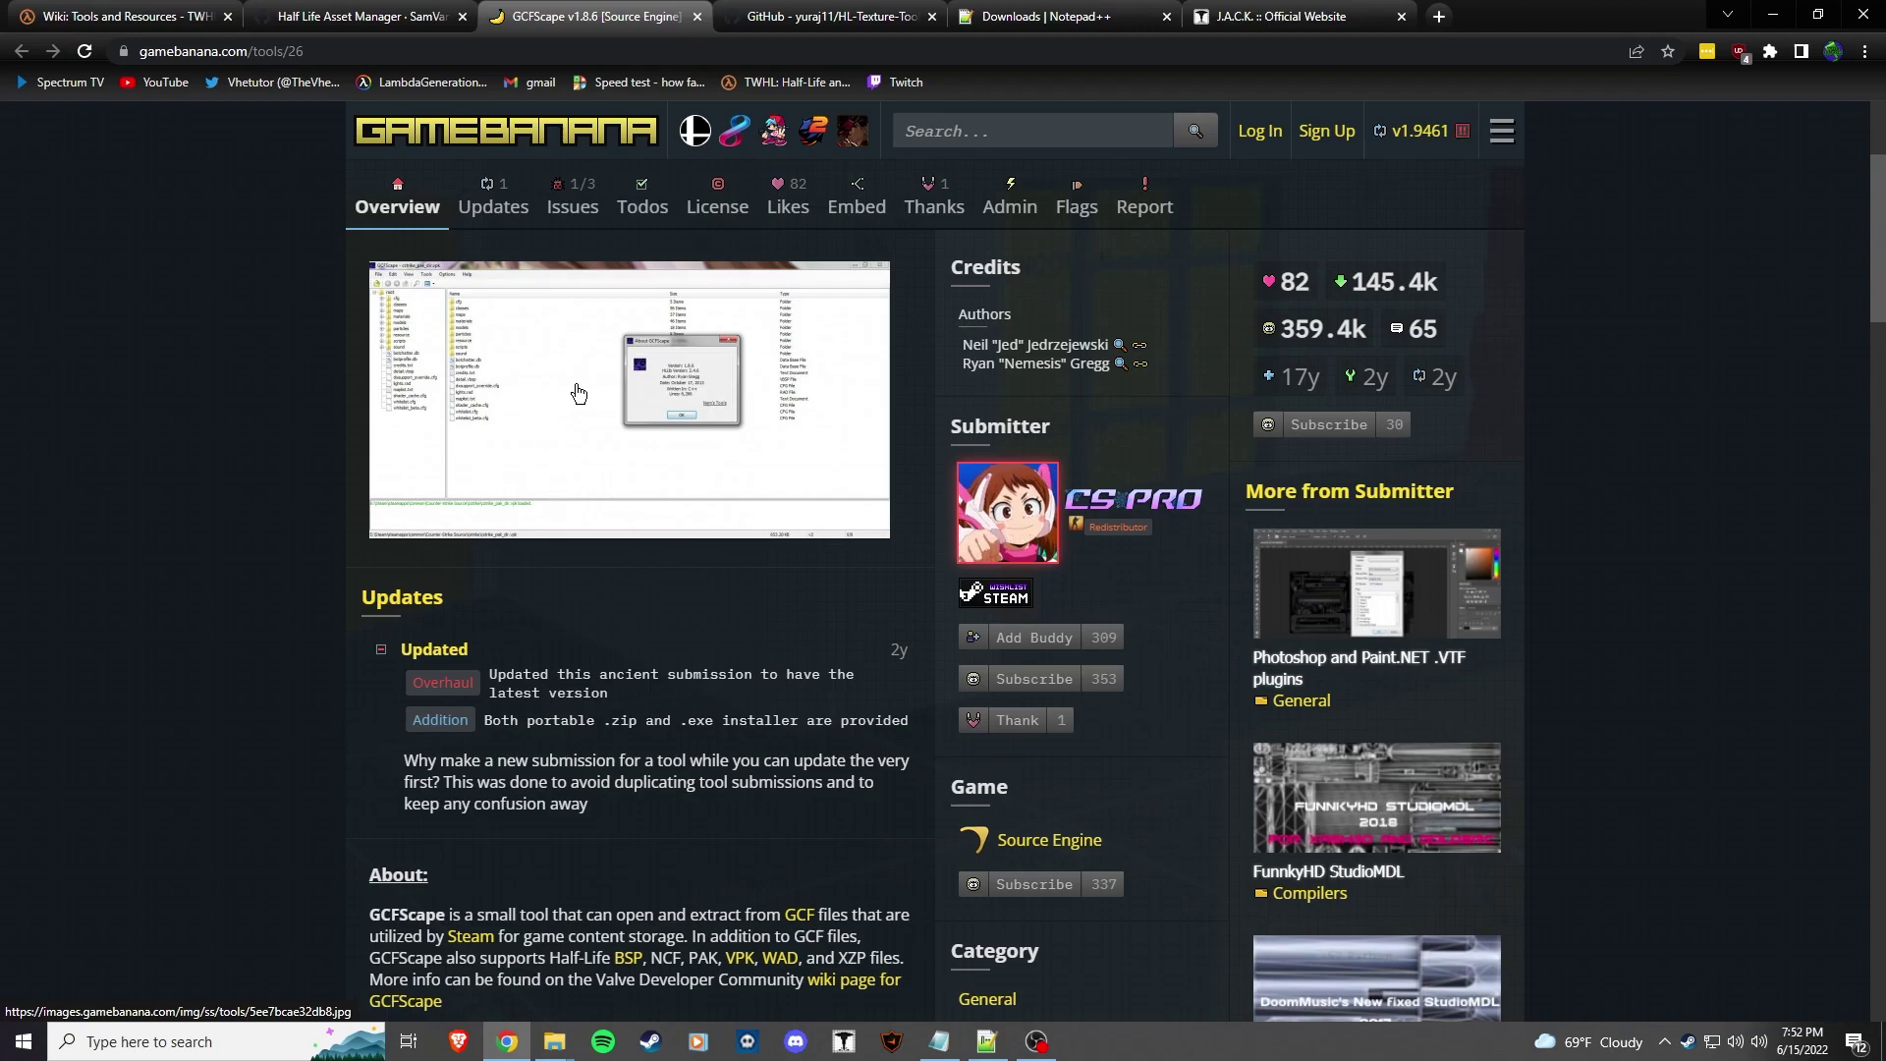
left_click(580, 393)
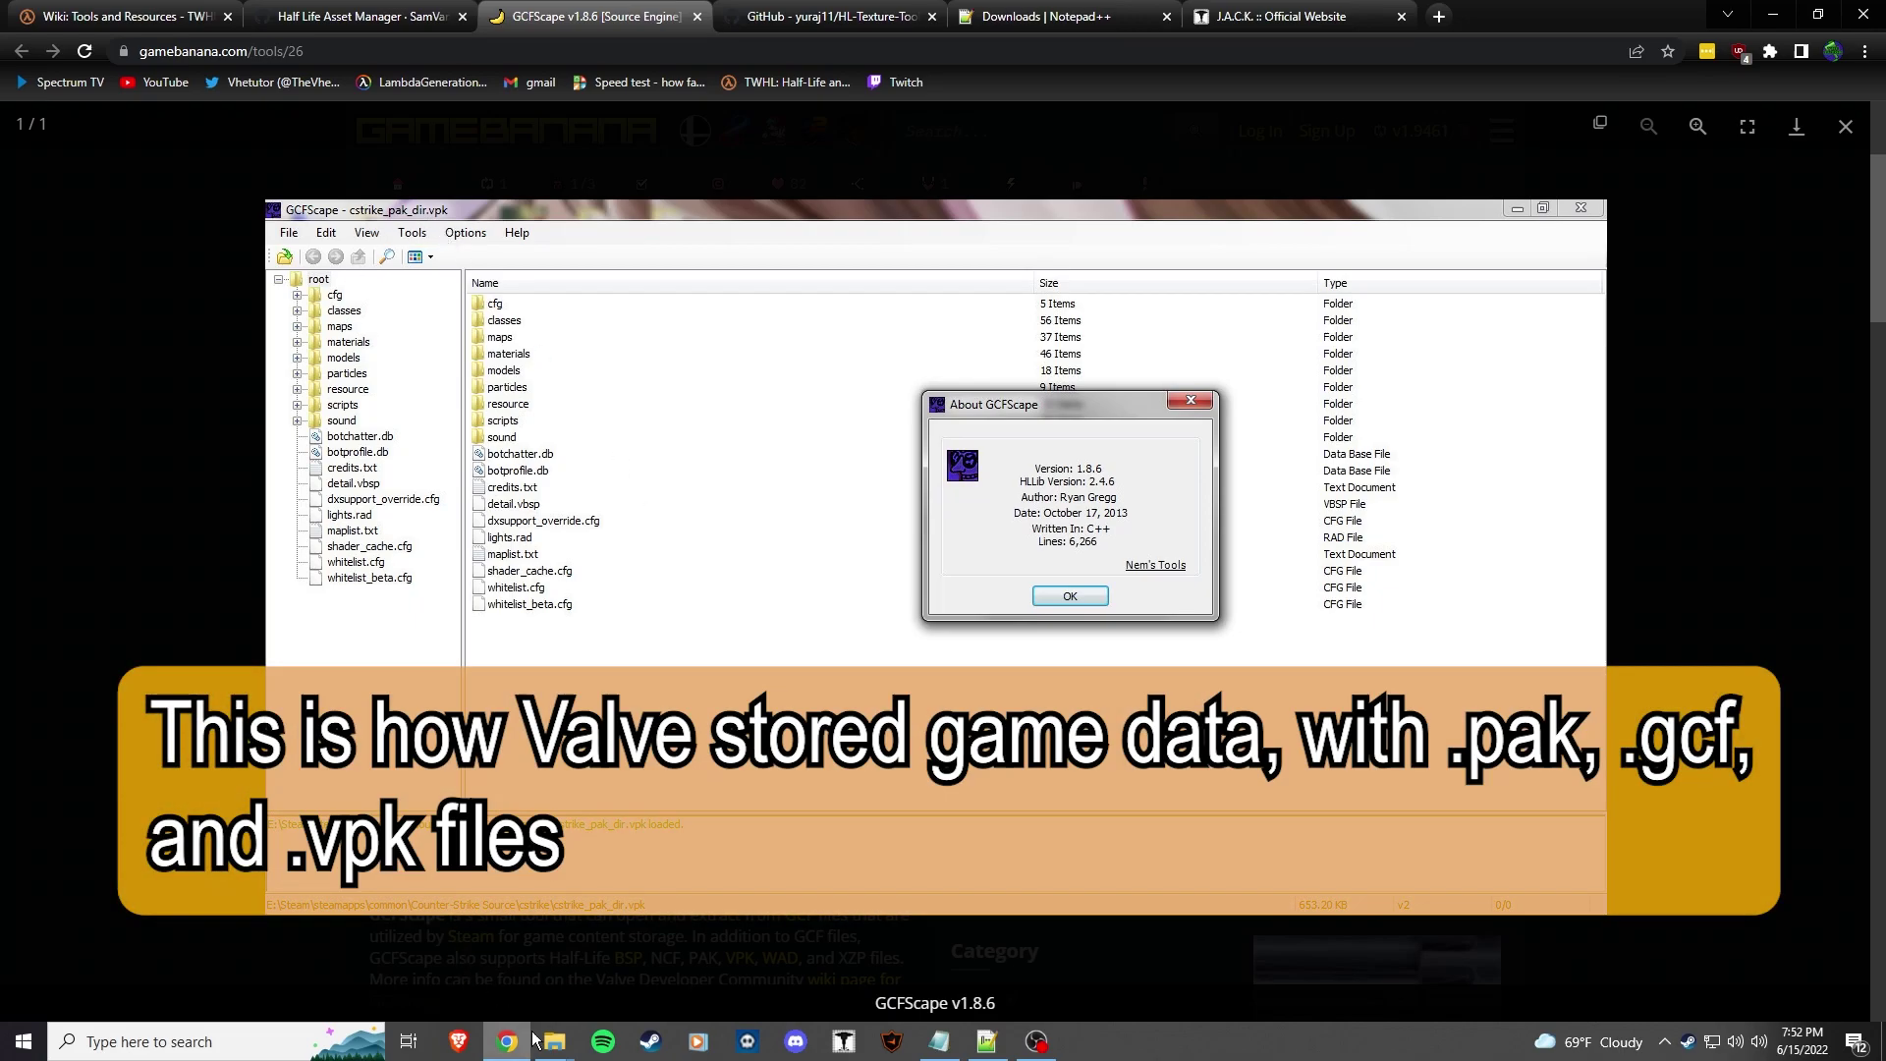
Bring the Explorer window forward and navigate up to the steamapps folder.
mouse_move(549, 1047)
left_click(447, 963)
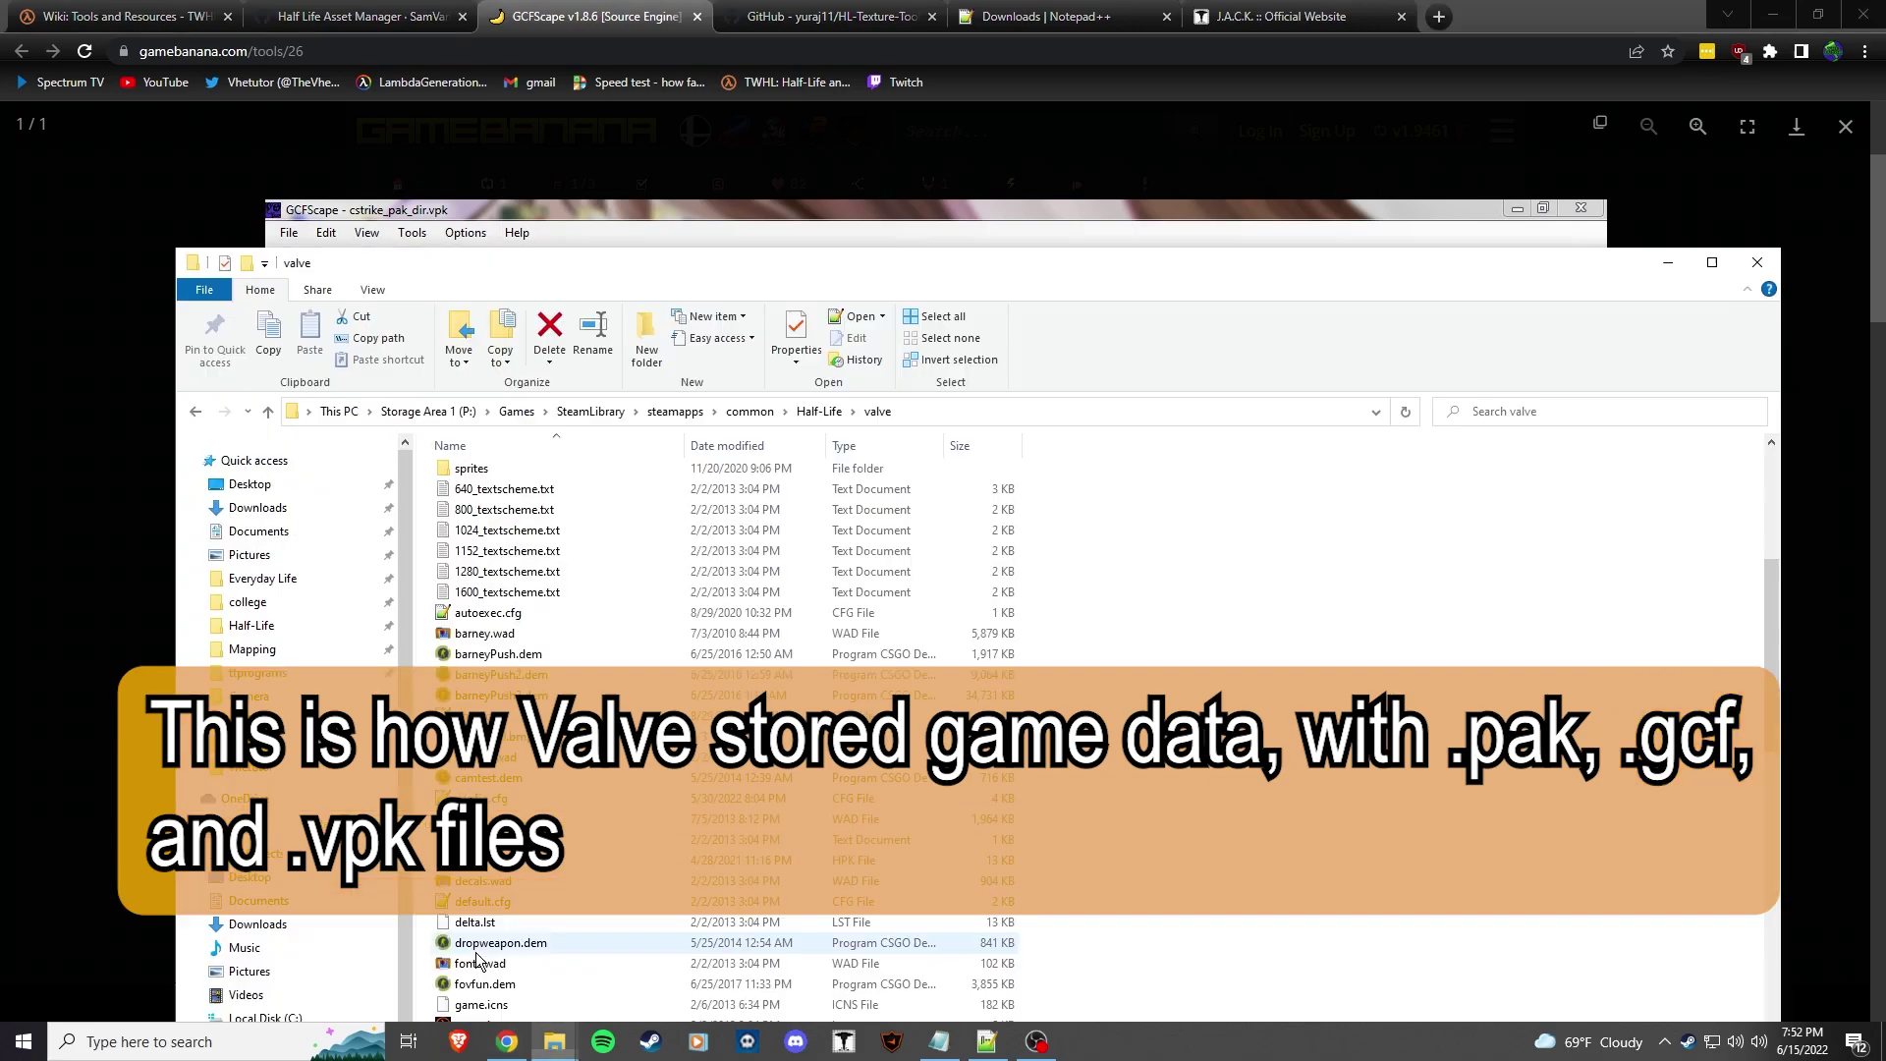
left_click_drag(816, 245, 771, 77)
left_click(767, 224)
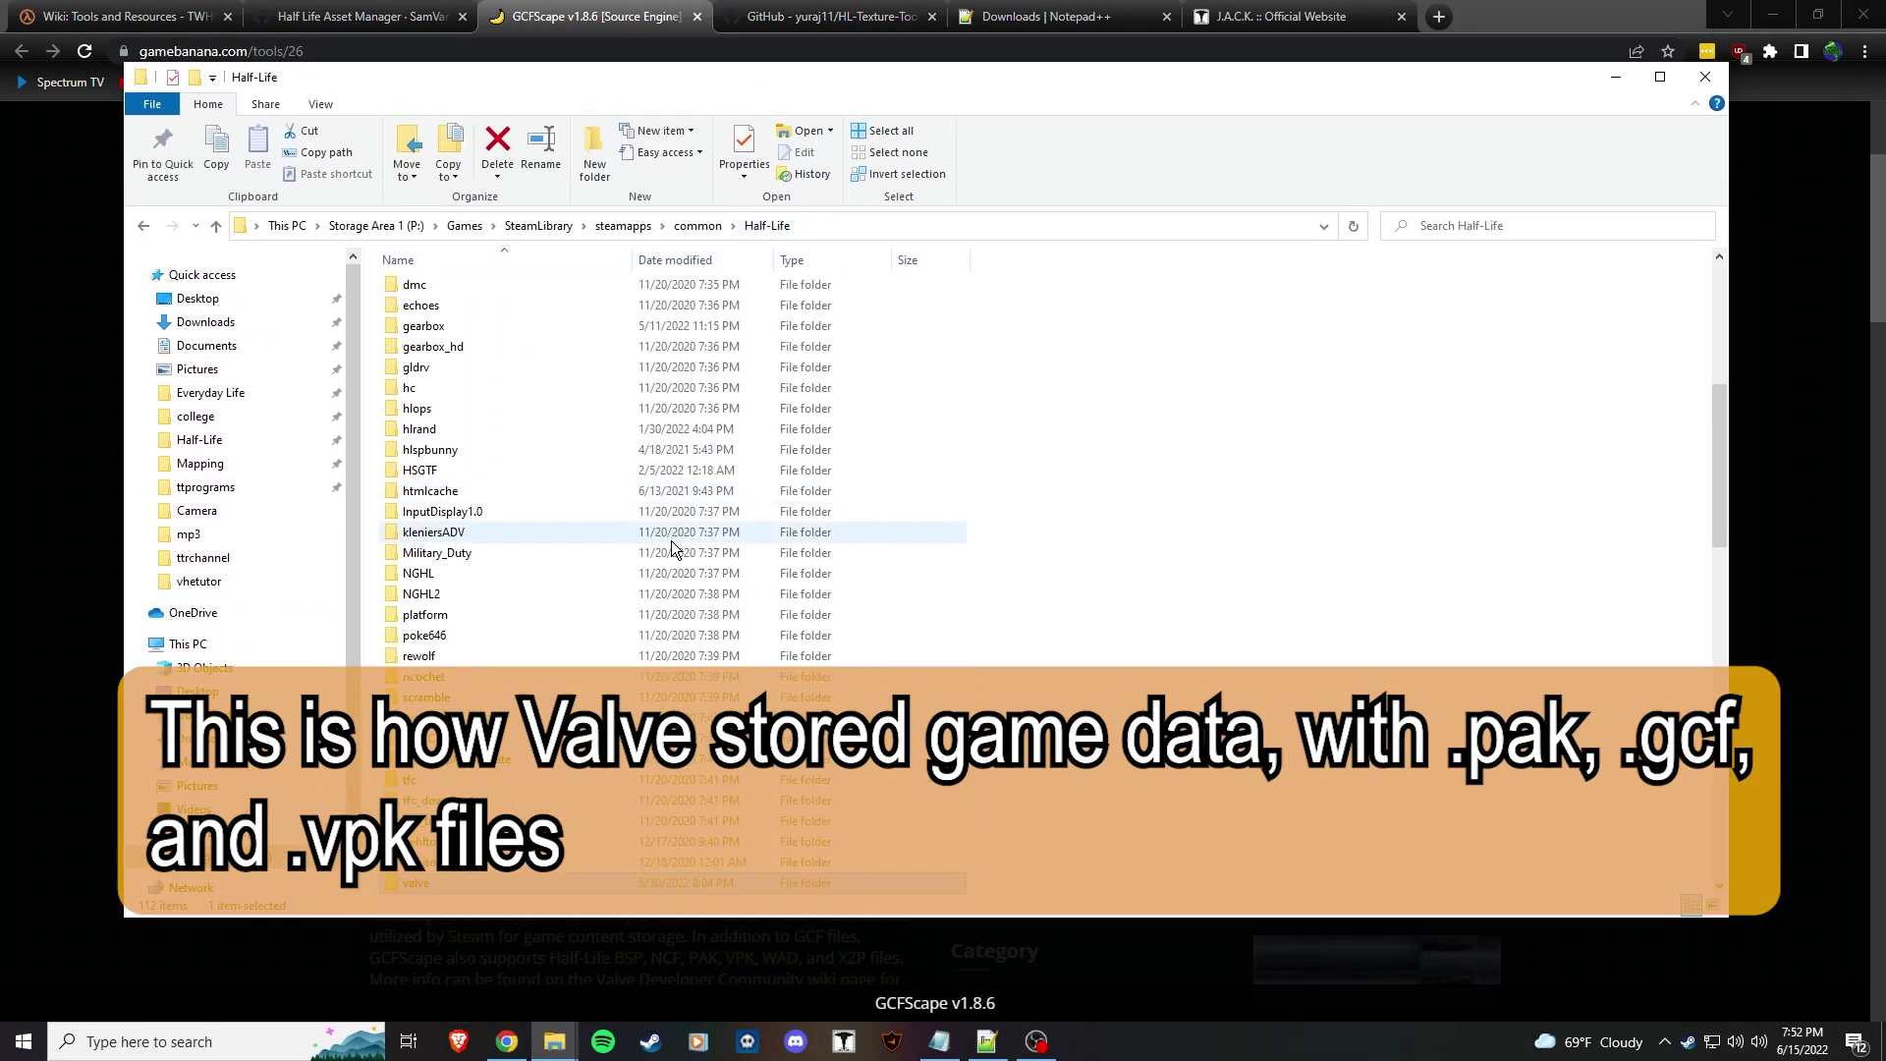
scroll(669, 570, "down", 10)
scroll(657, 644, "up", 10)
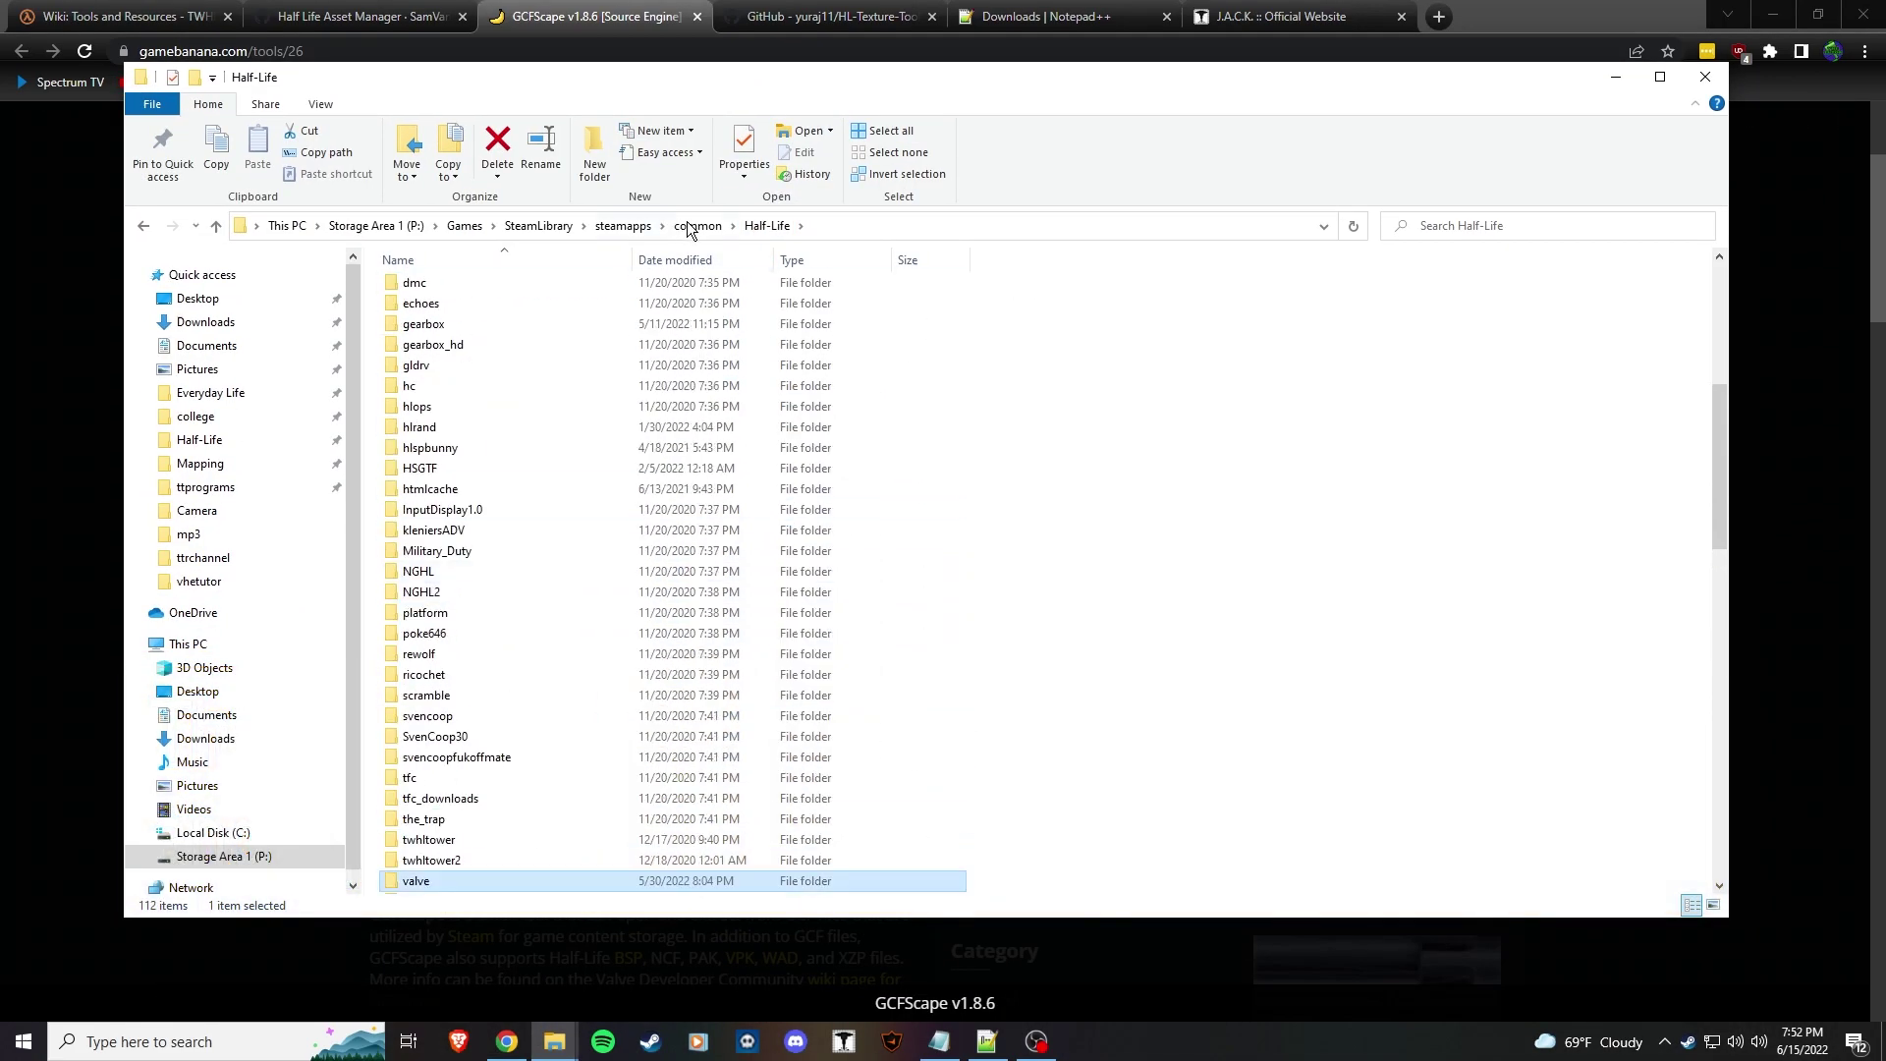
key("alt+Up")
scroll(580, 645, "down", 8)
scroll(580, 644, "up", 10)
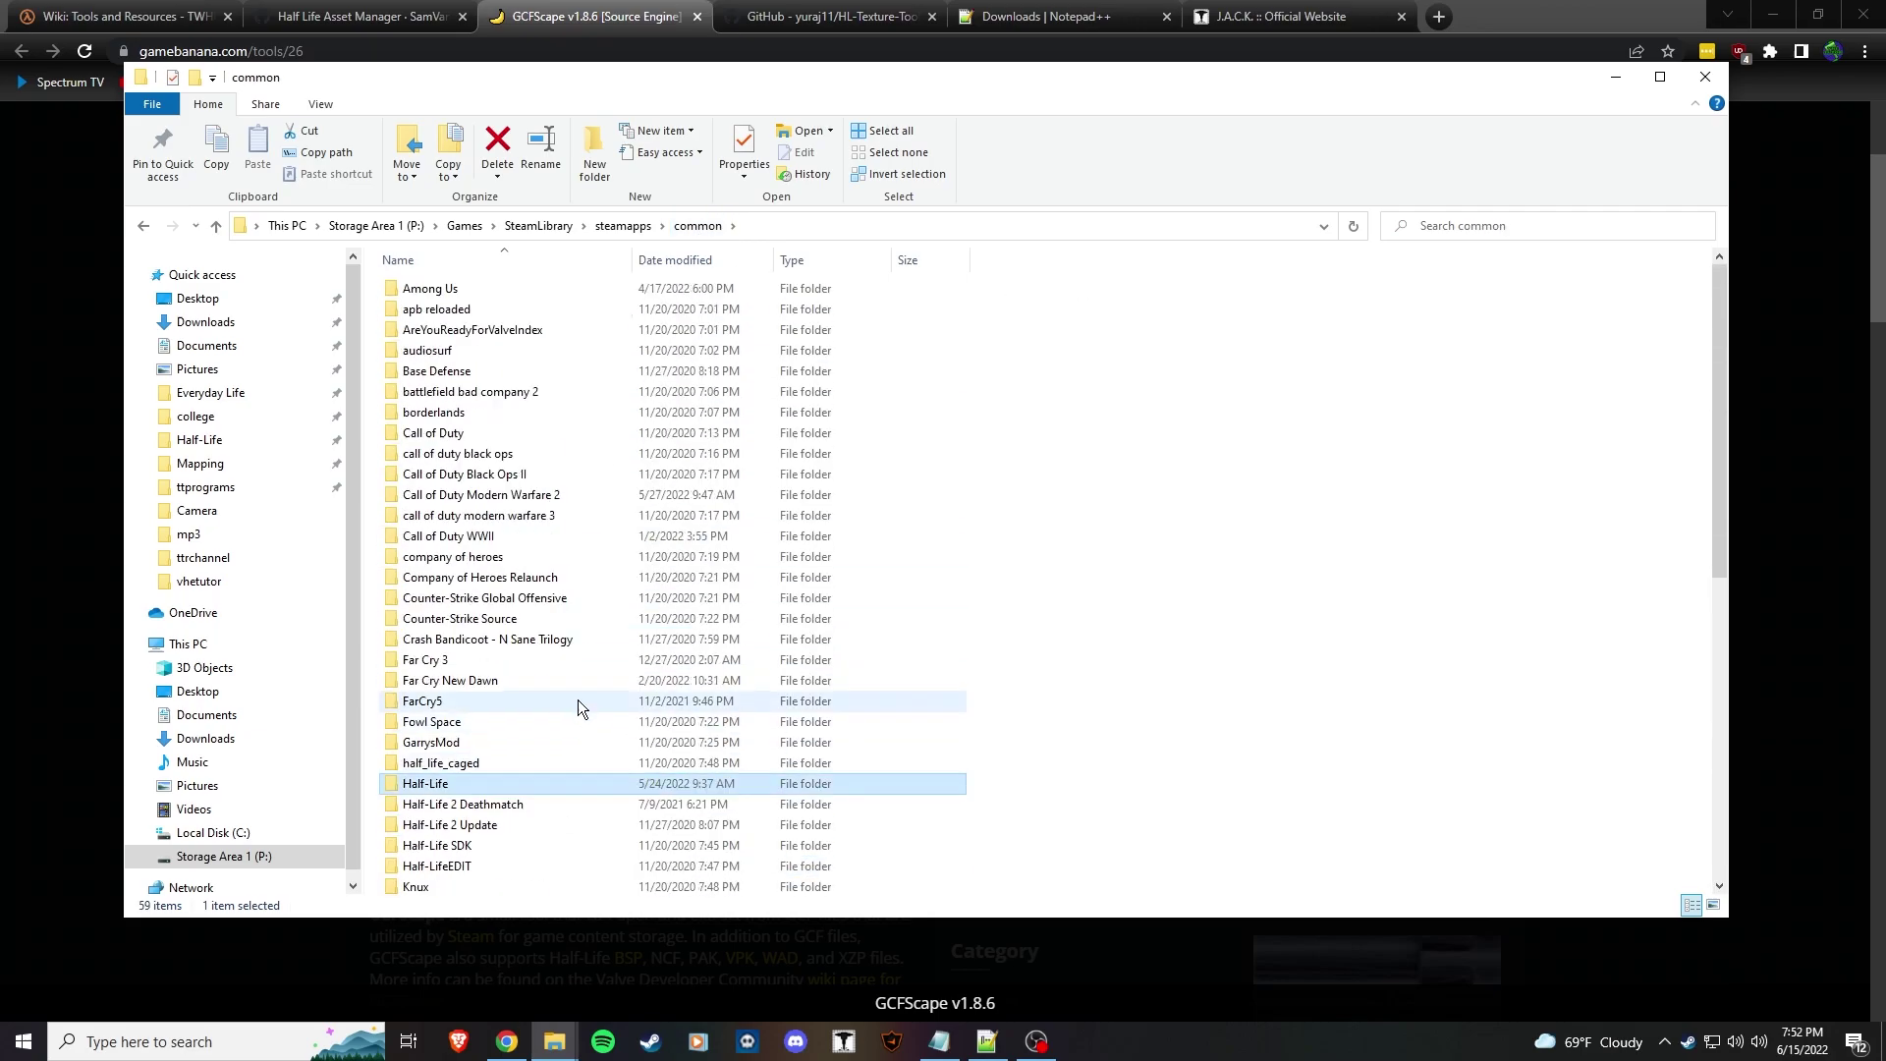
left_click(623, 225)
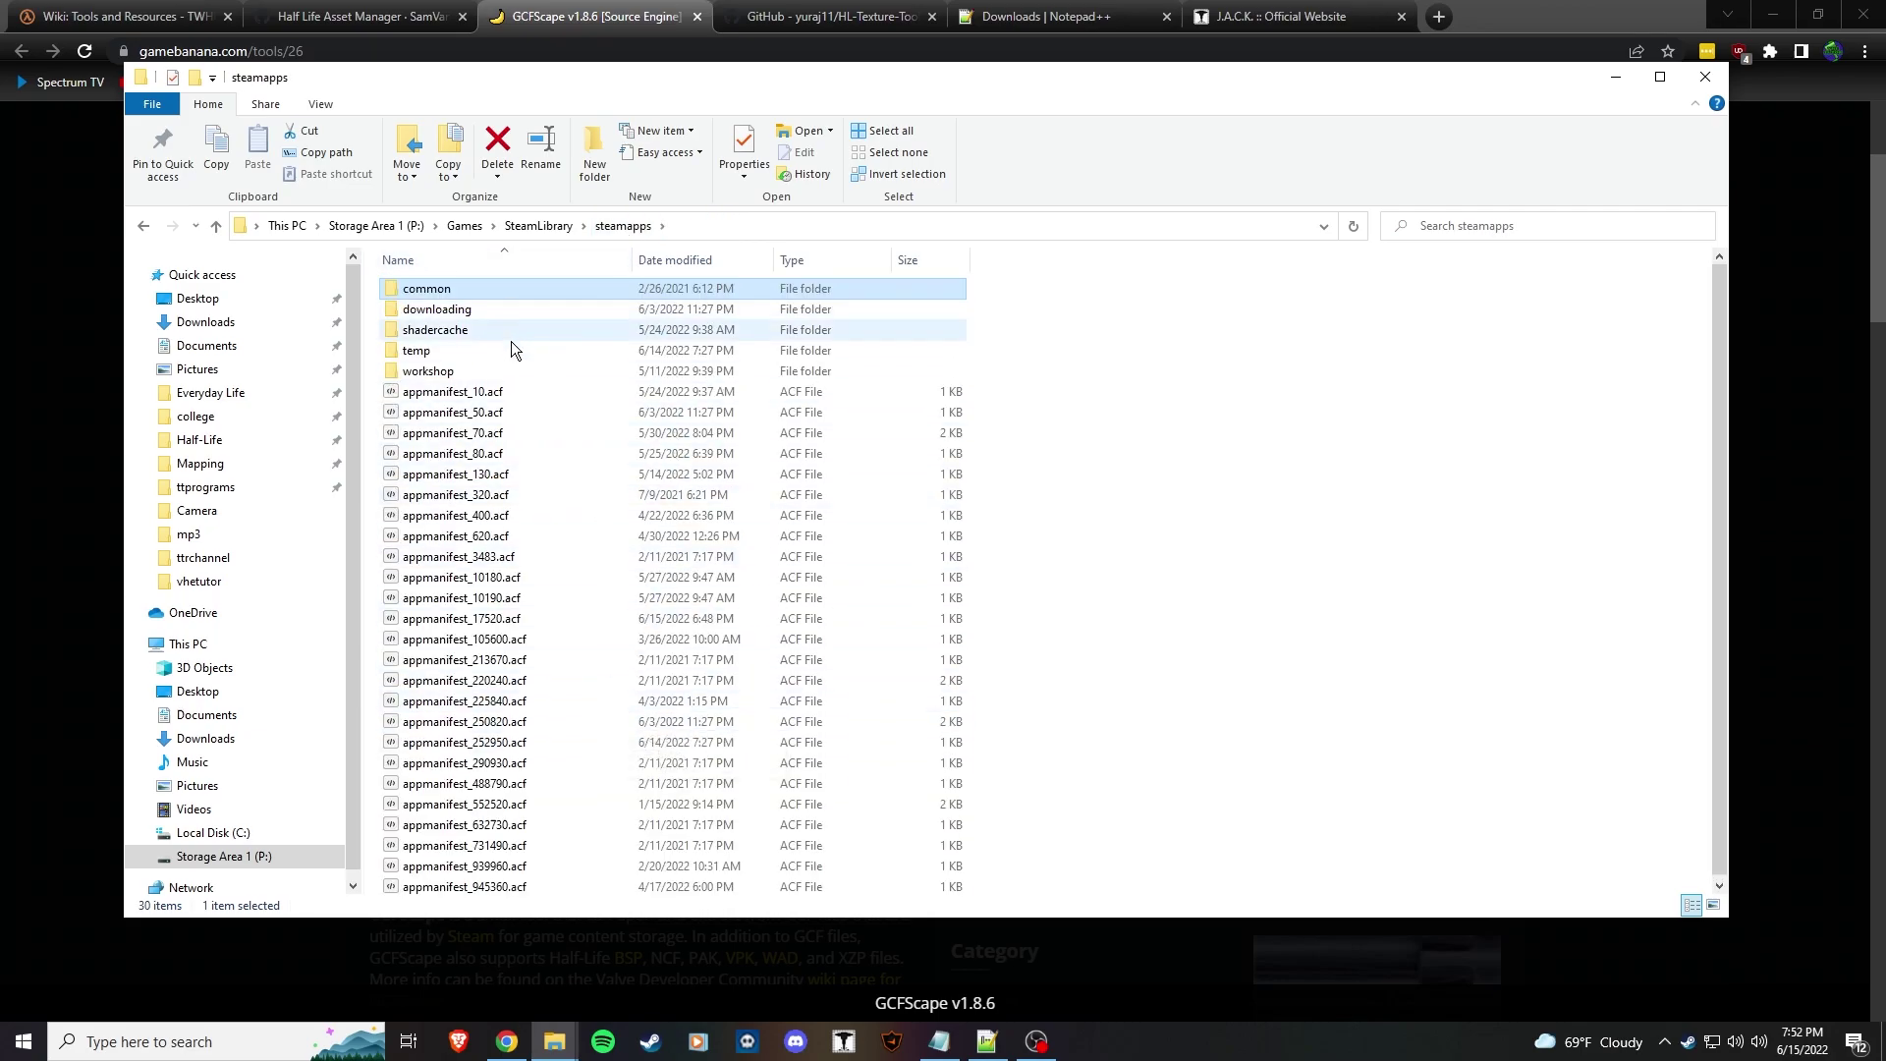
Open common, Half-Life, then valve, and minimize the Explorer window.
double_click(517, 285)
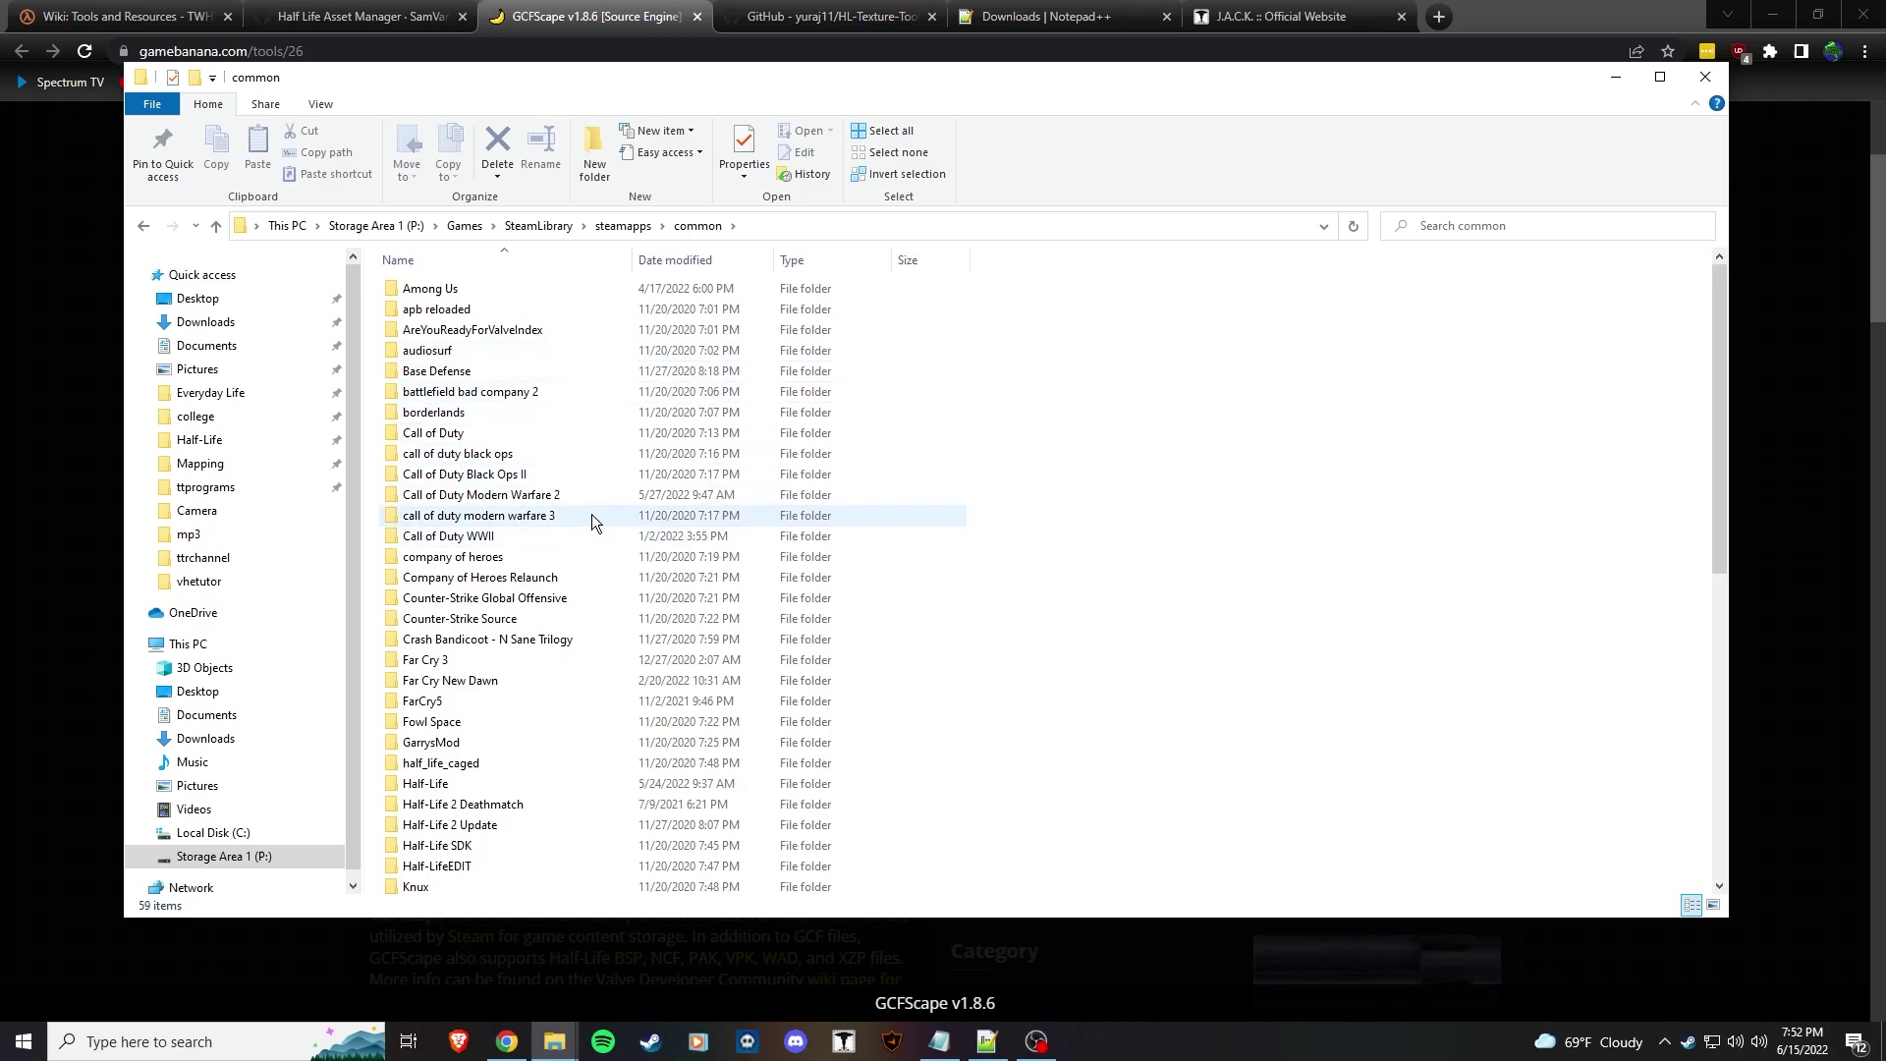
scroll(476, 710, "down", 5)
double_click(468, 492)
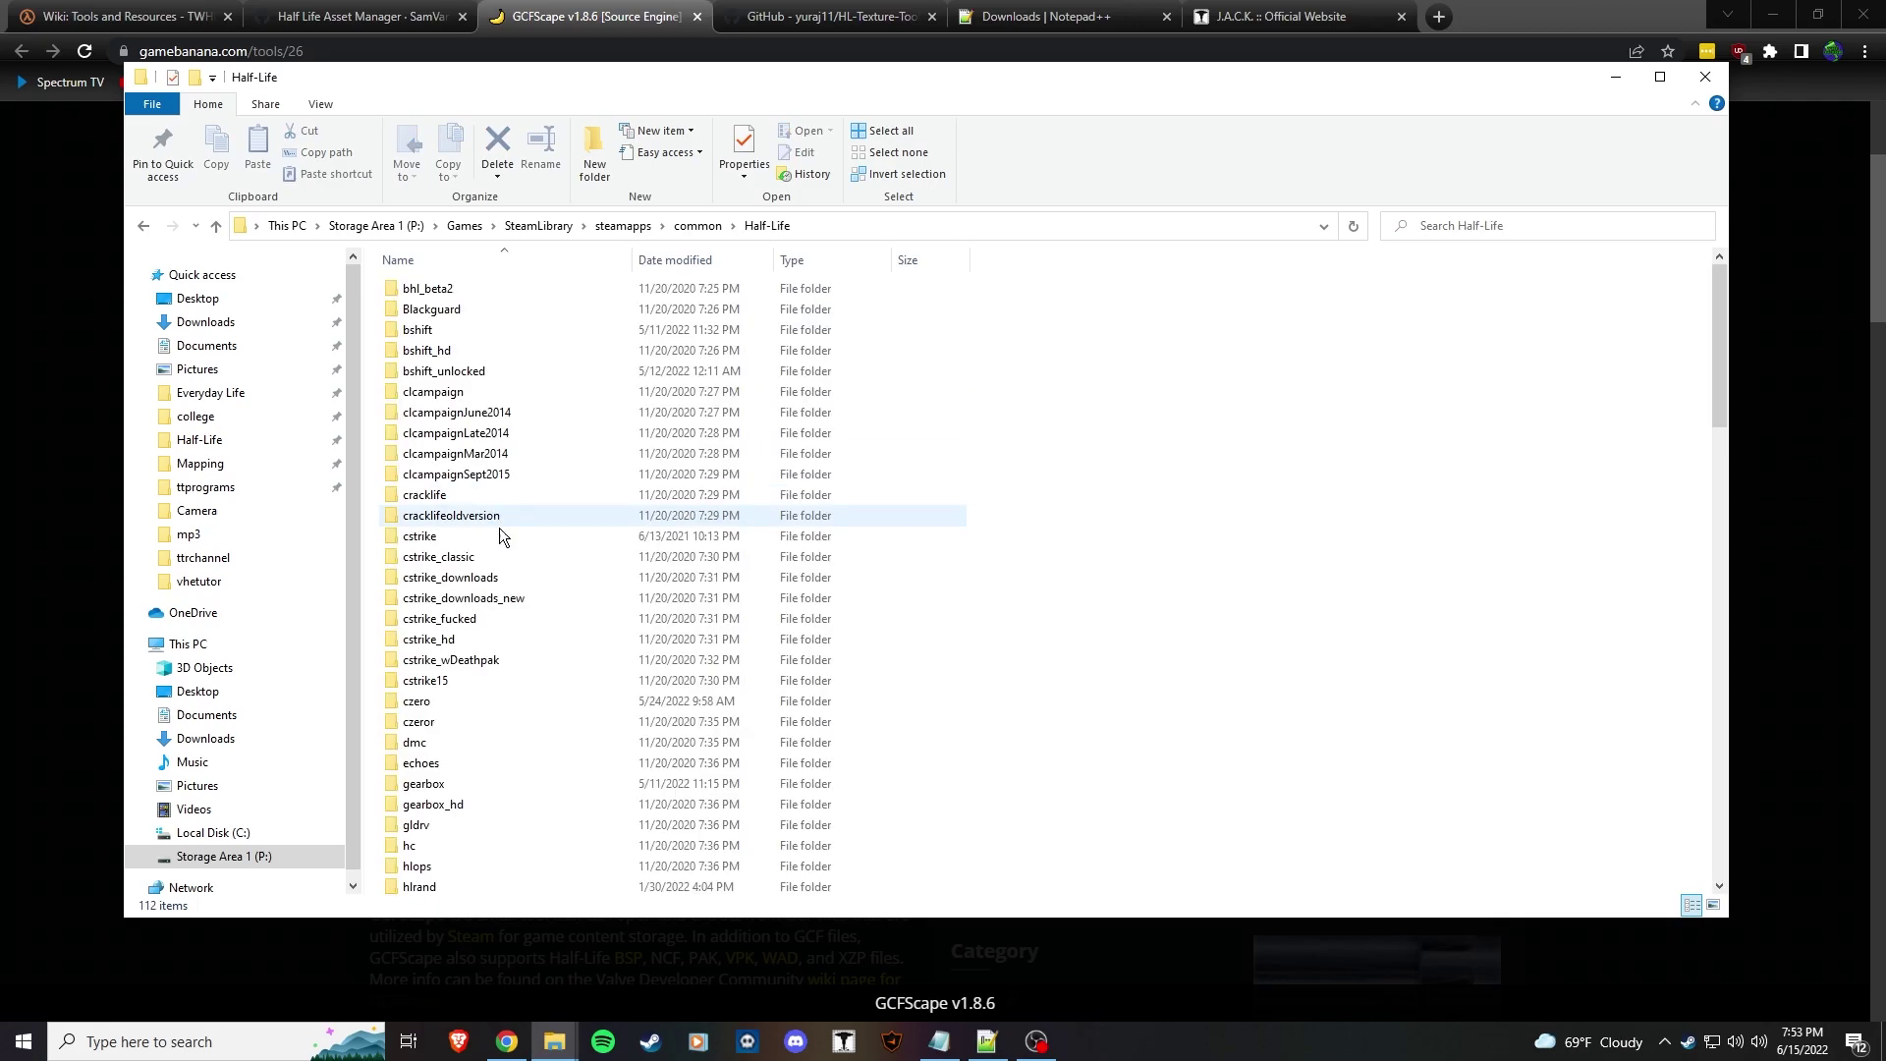
scroll(557, 685, "down", 15)
scroll(528, 550, "up", 3)
scroll(527, 532, "up", 2)
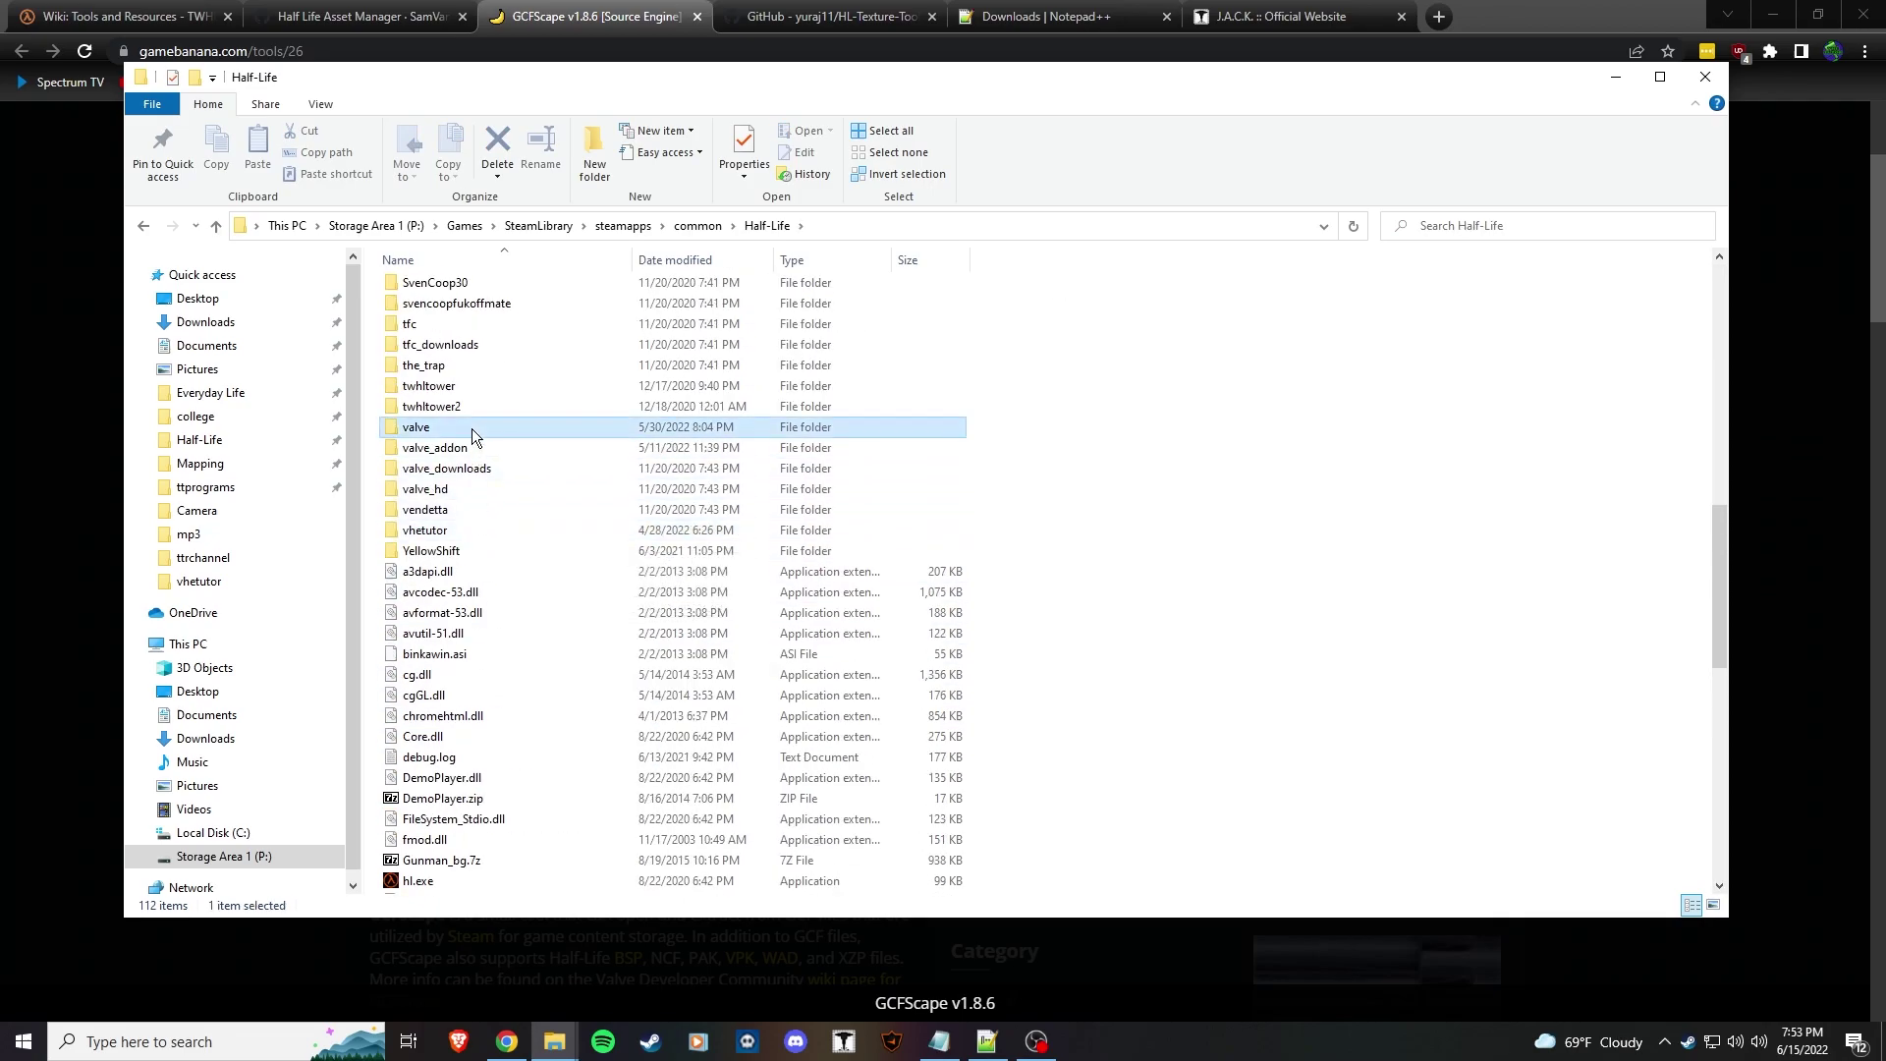
double_click(472, 429)
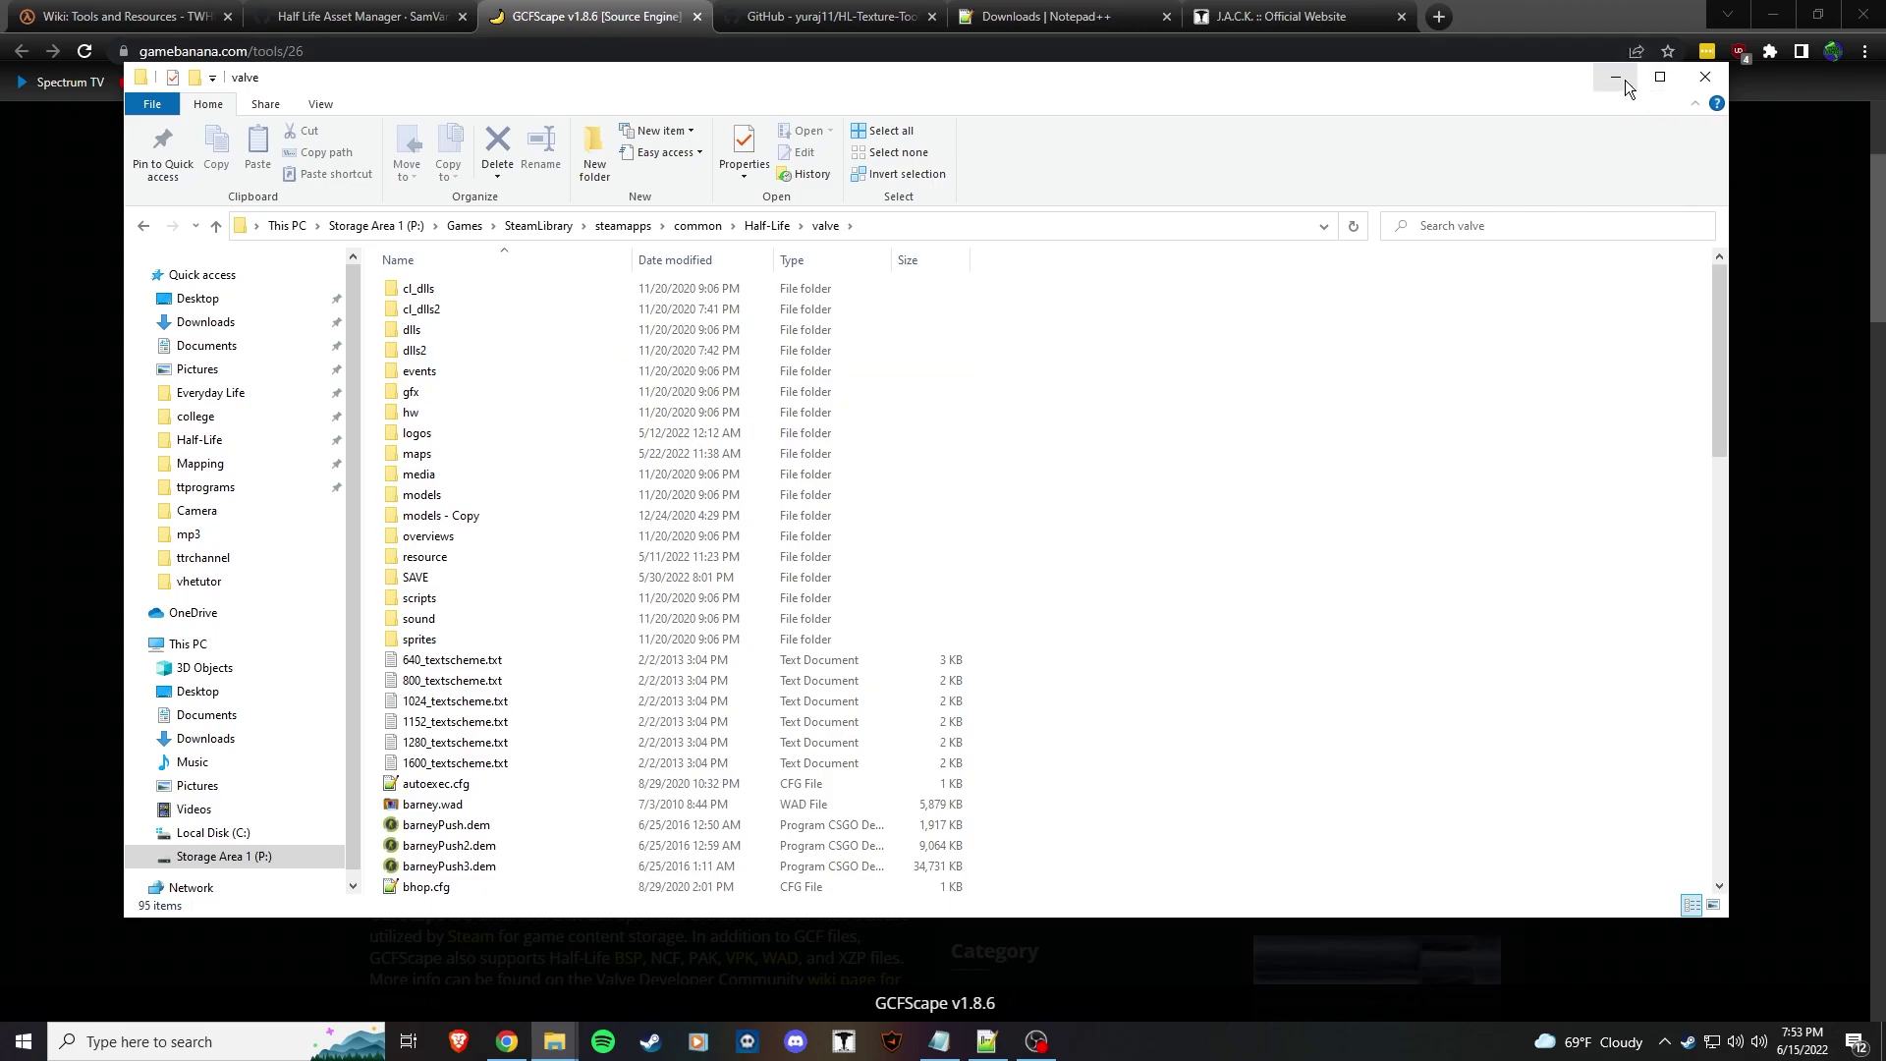
scroll(810, 597, "down", 8)
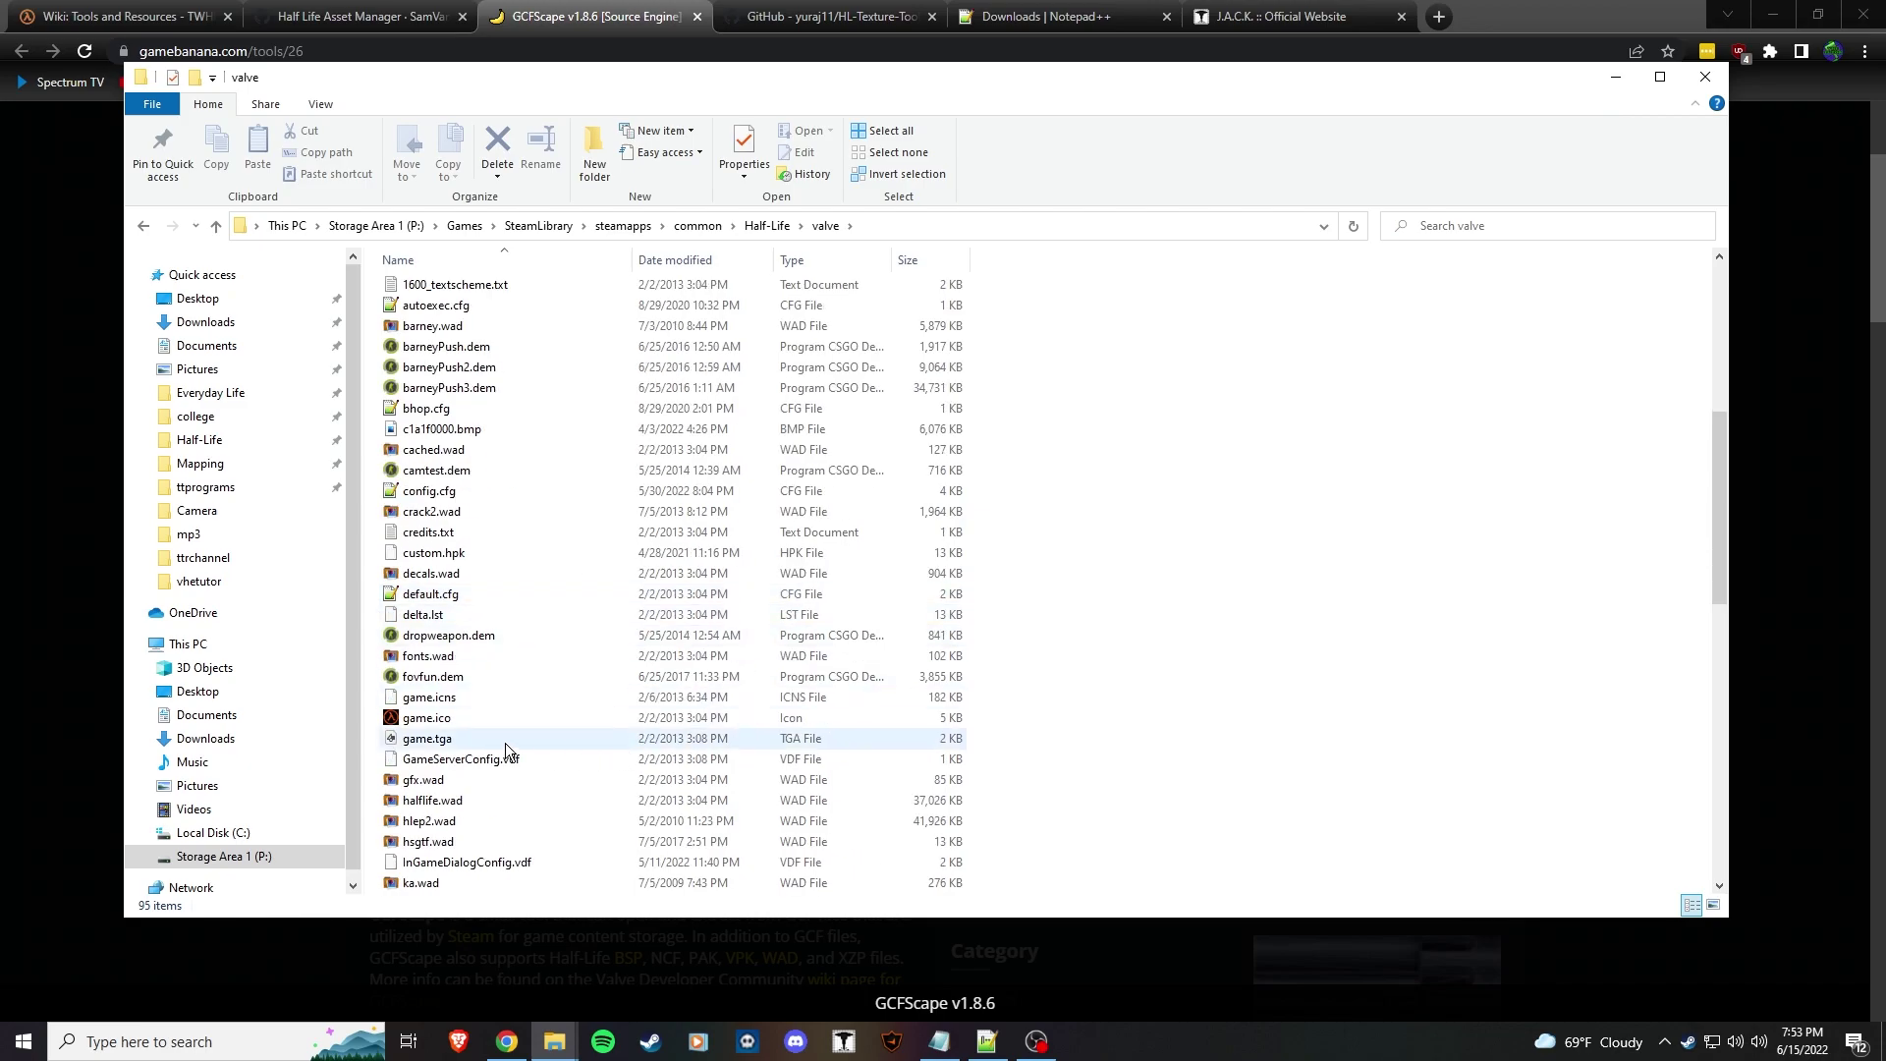
left_click(1614, 76)
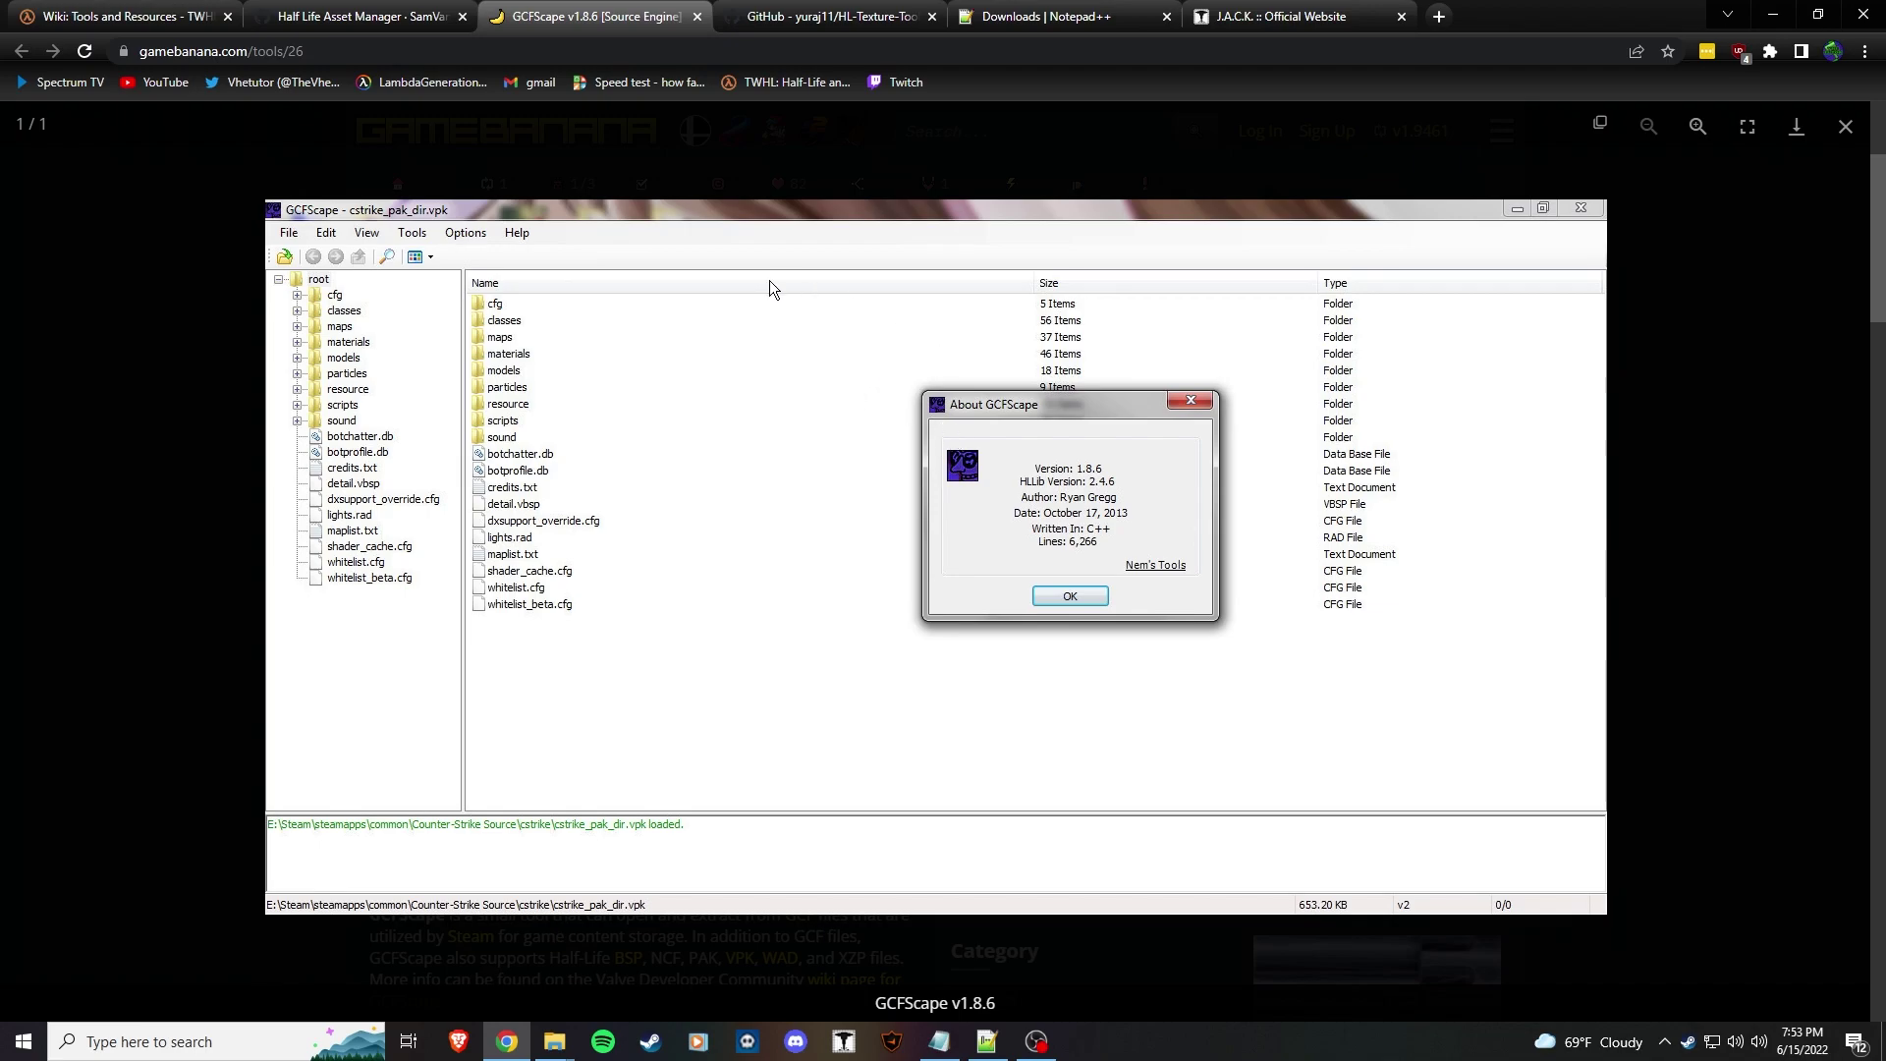
Scroll the TWHL wiki to the Viewers section, pointing out Half-Life Asset Manager.
key("ctrl+1")
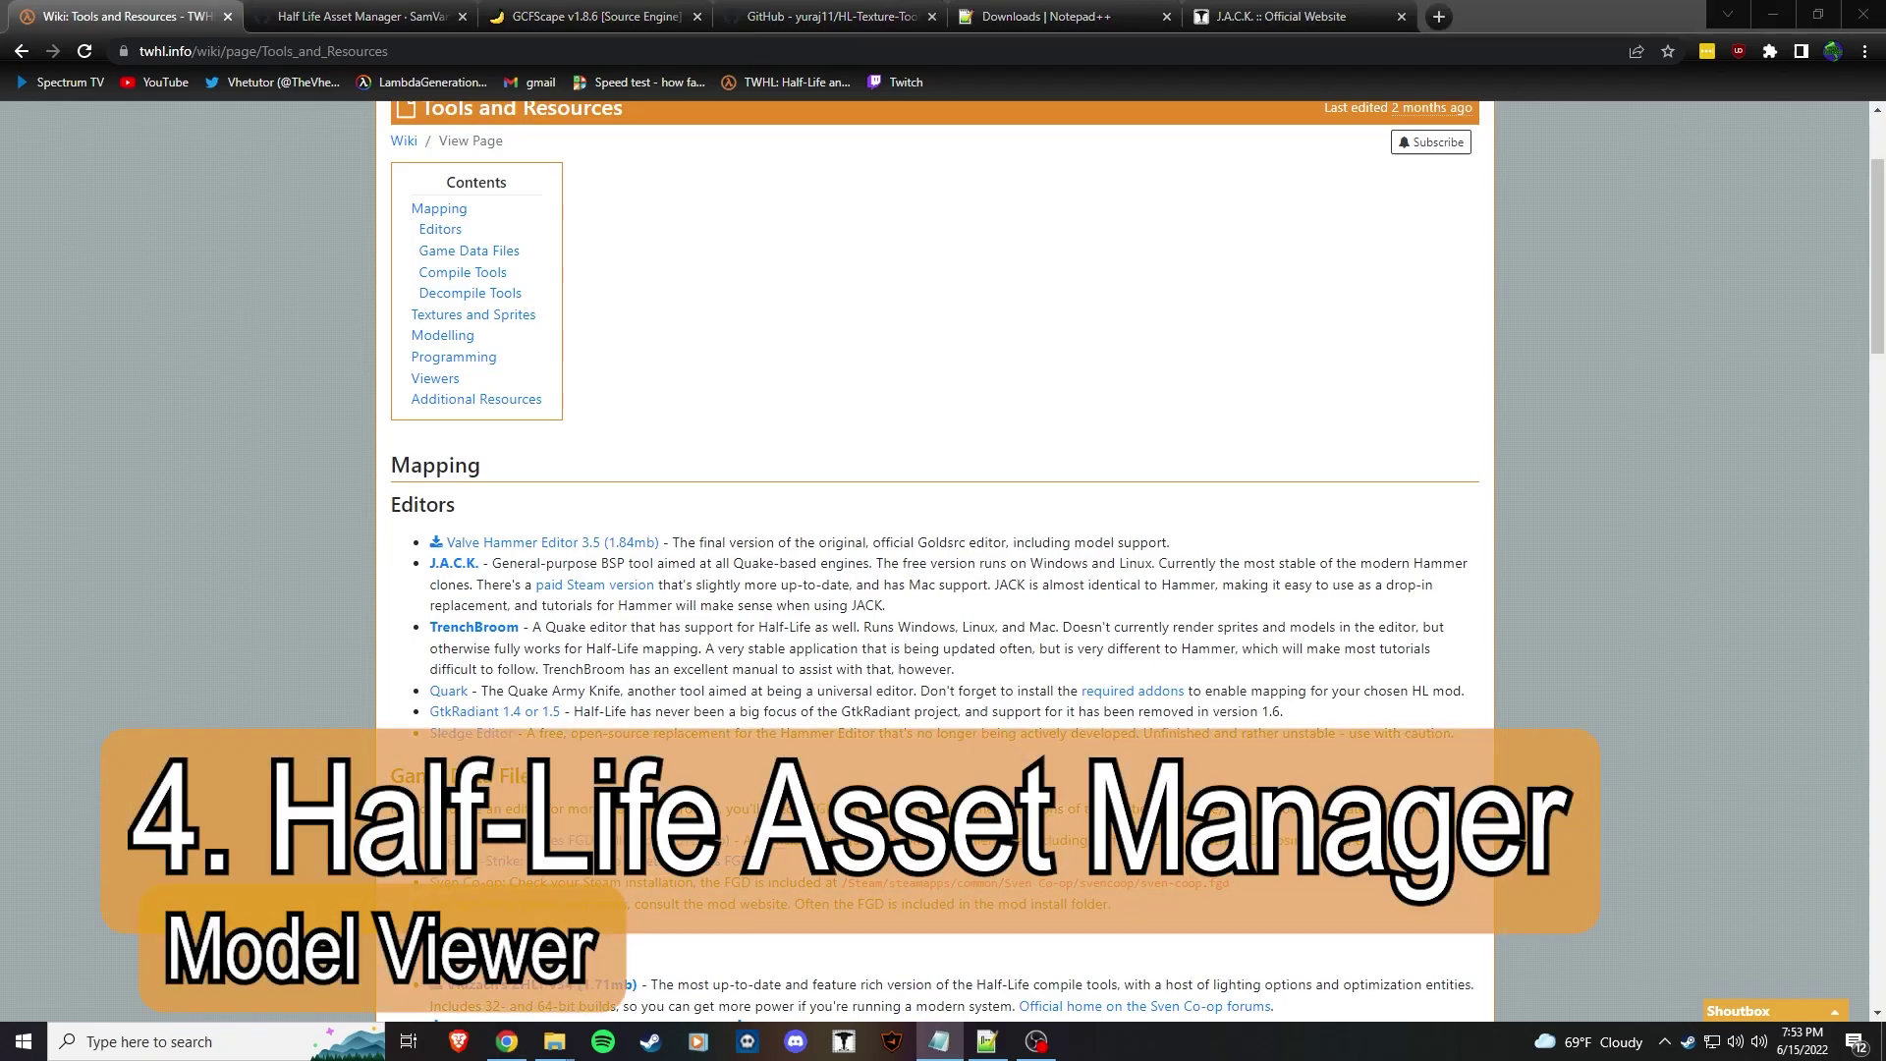
scroll(1068, 731, "down", 5)
scroll(1067, 731, "down", 5)
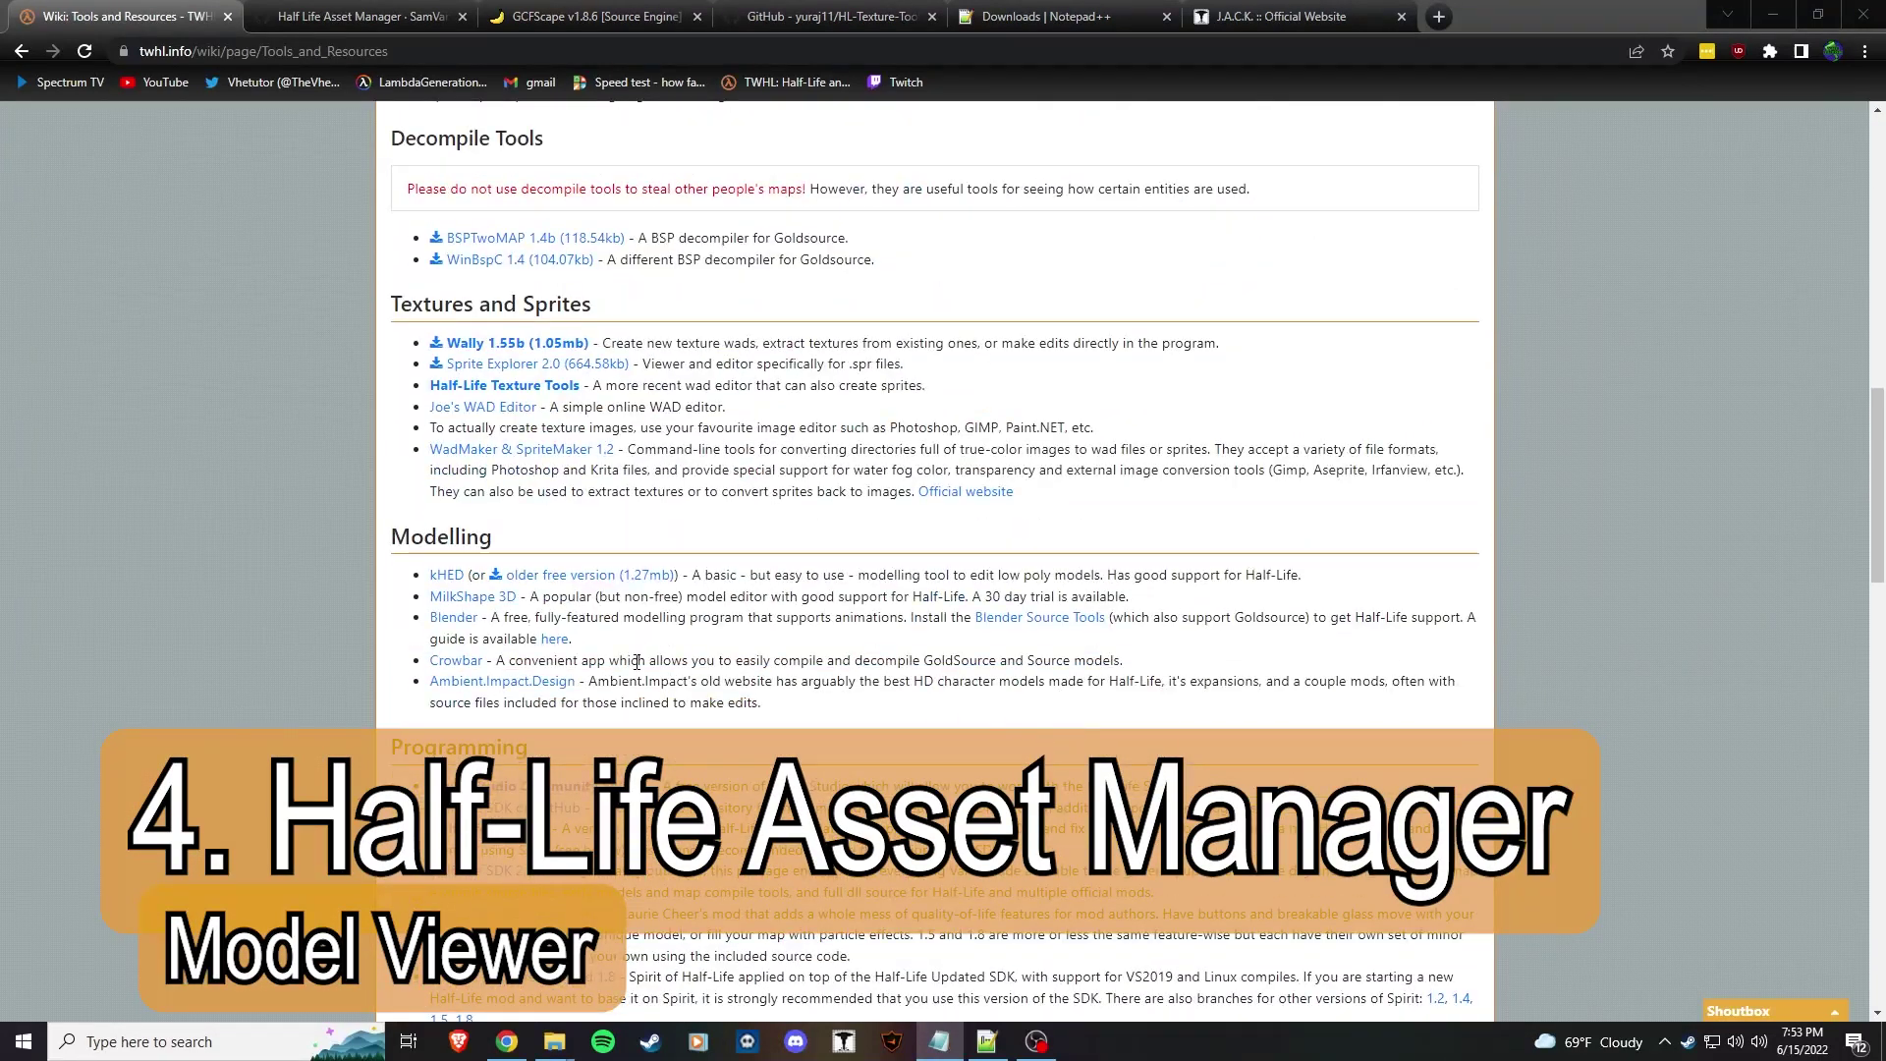
scroll(636, 662, "down", 5)
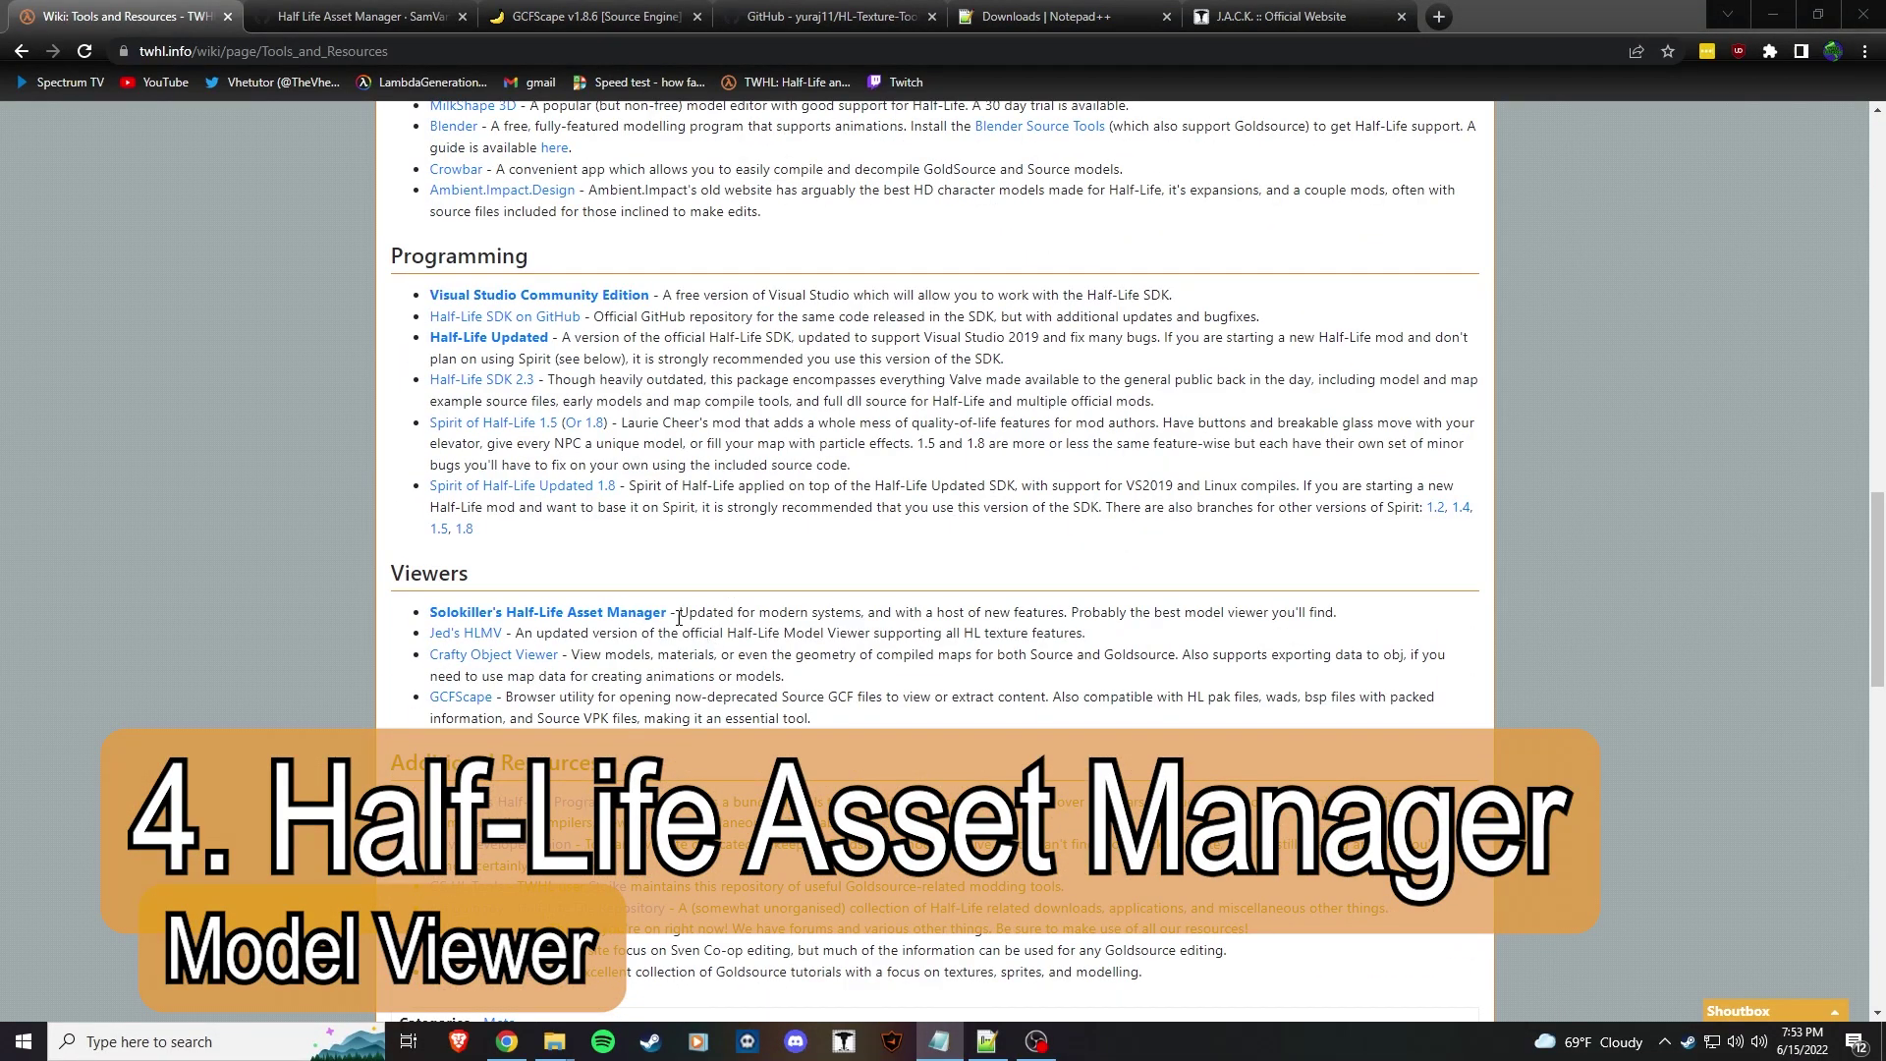
left_click_drag(679, 617, 871, 633)
left_click(1246, 654)
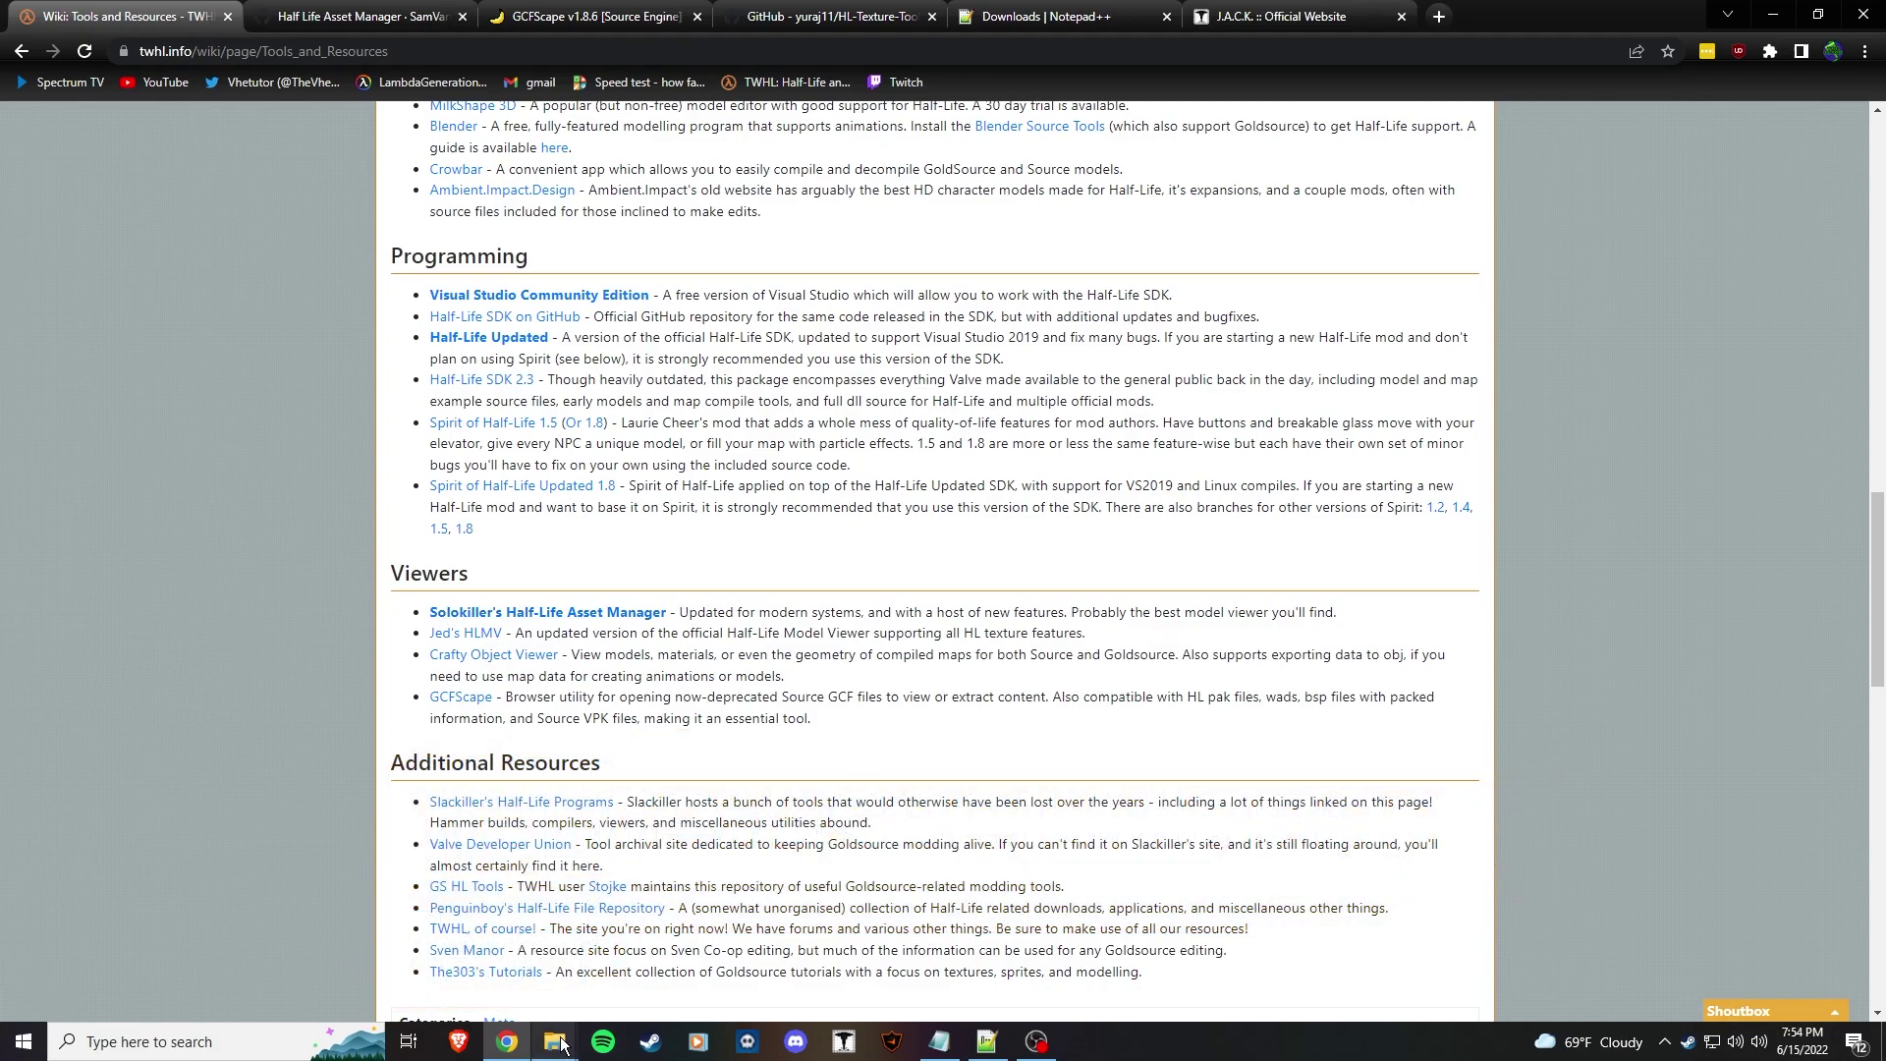
Open the valve models folder in File Explorer and scroll its .mdl files.
mouse_move(554, 1039)
left_click(452, 958)
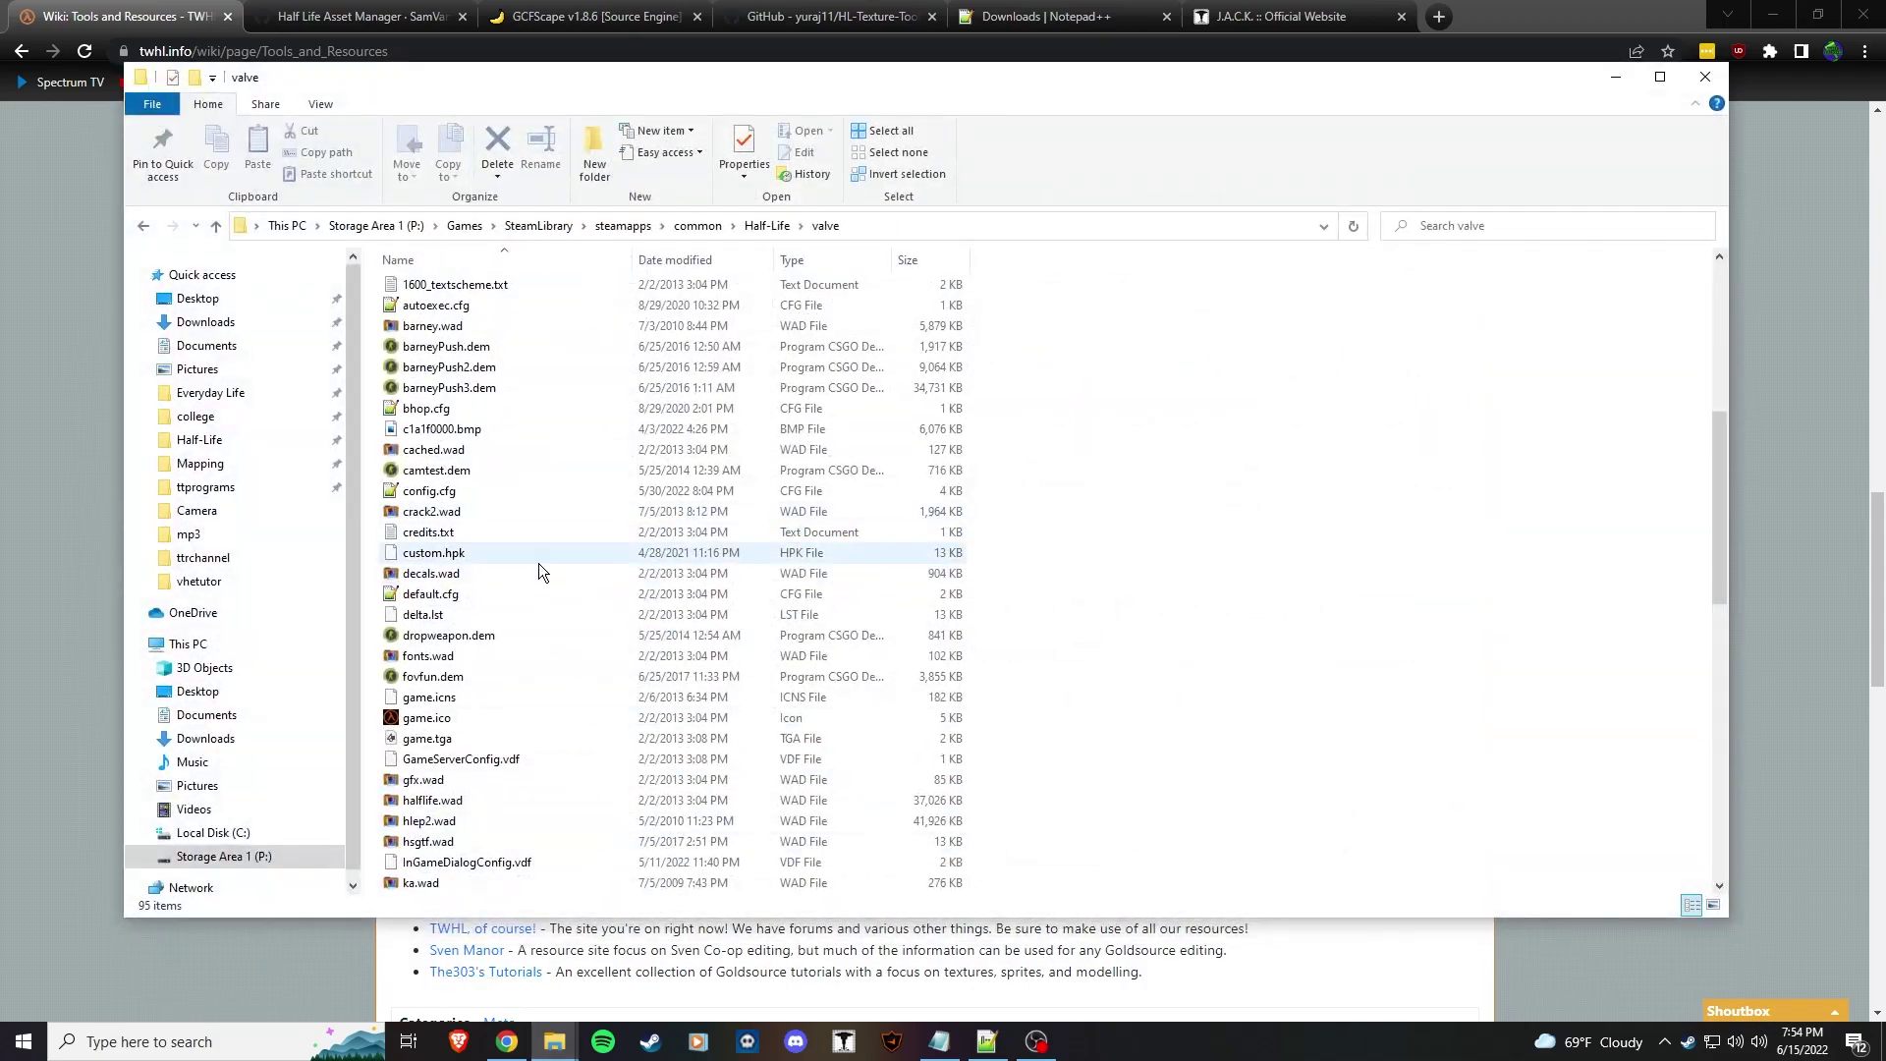
left_click(477, 495)
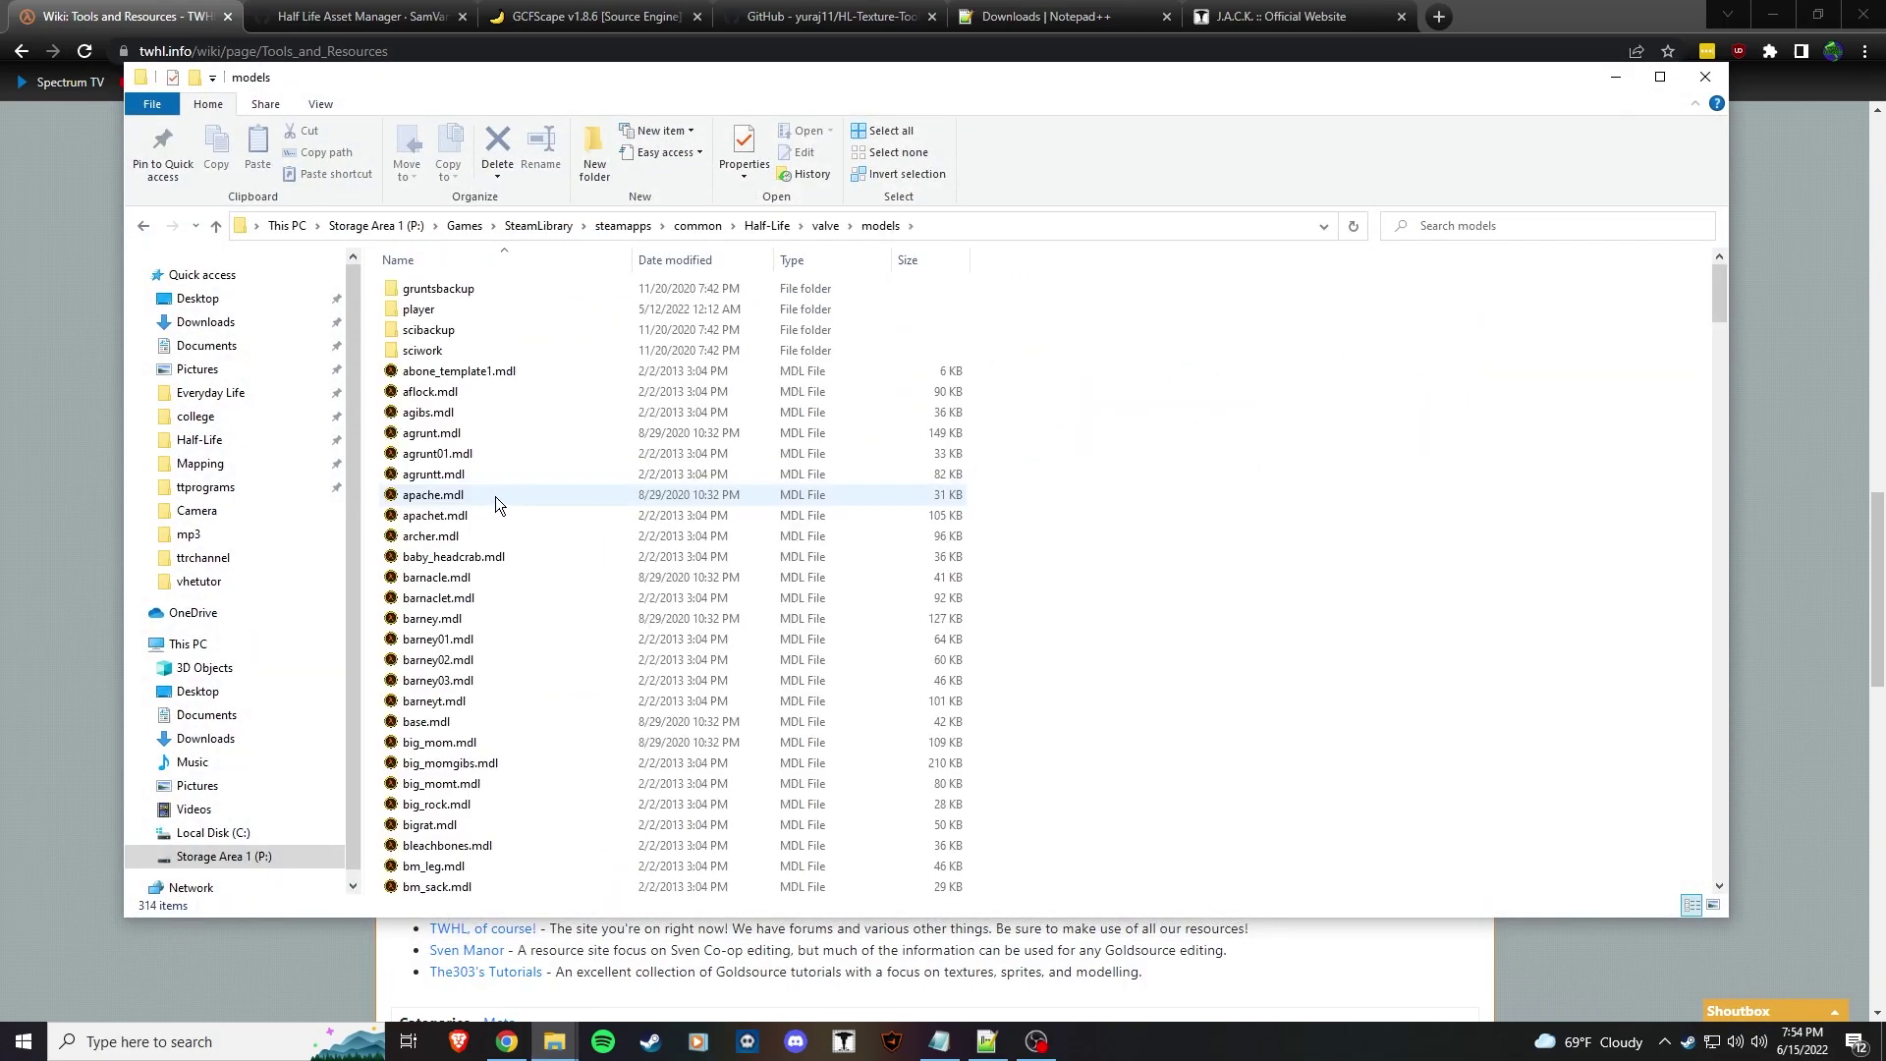
scroll(572, 527, "down", 8)
scroll(550, 563, "down", 19)
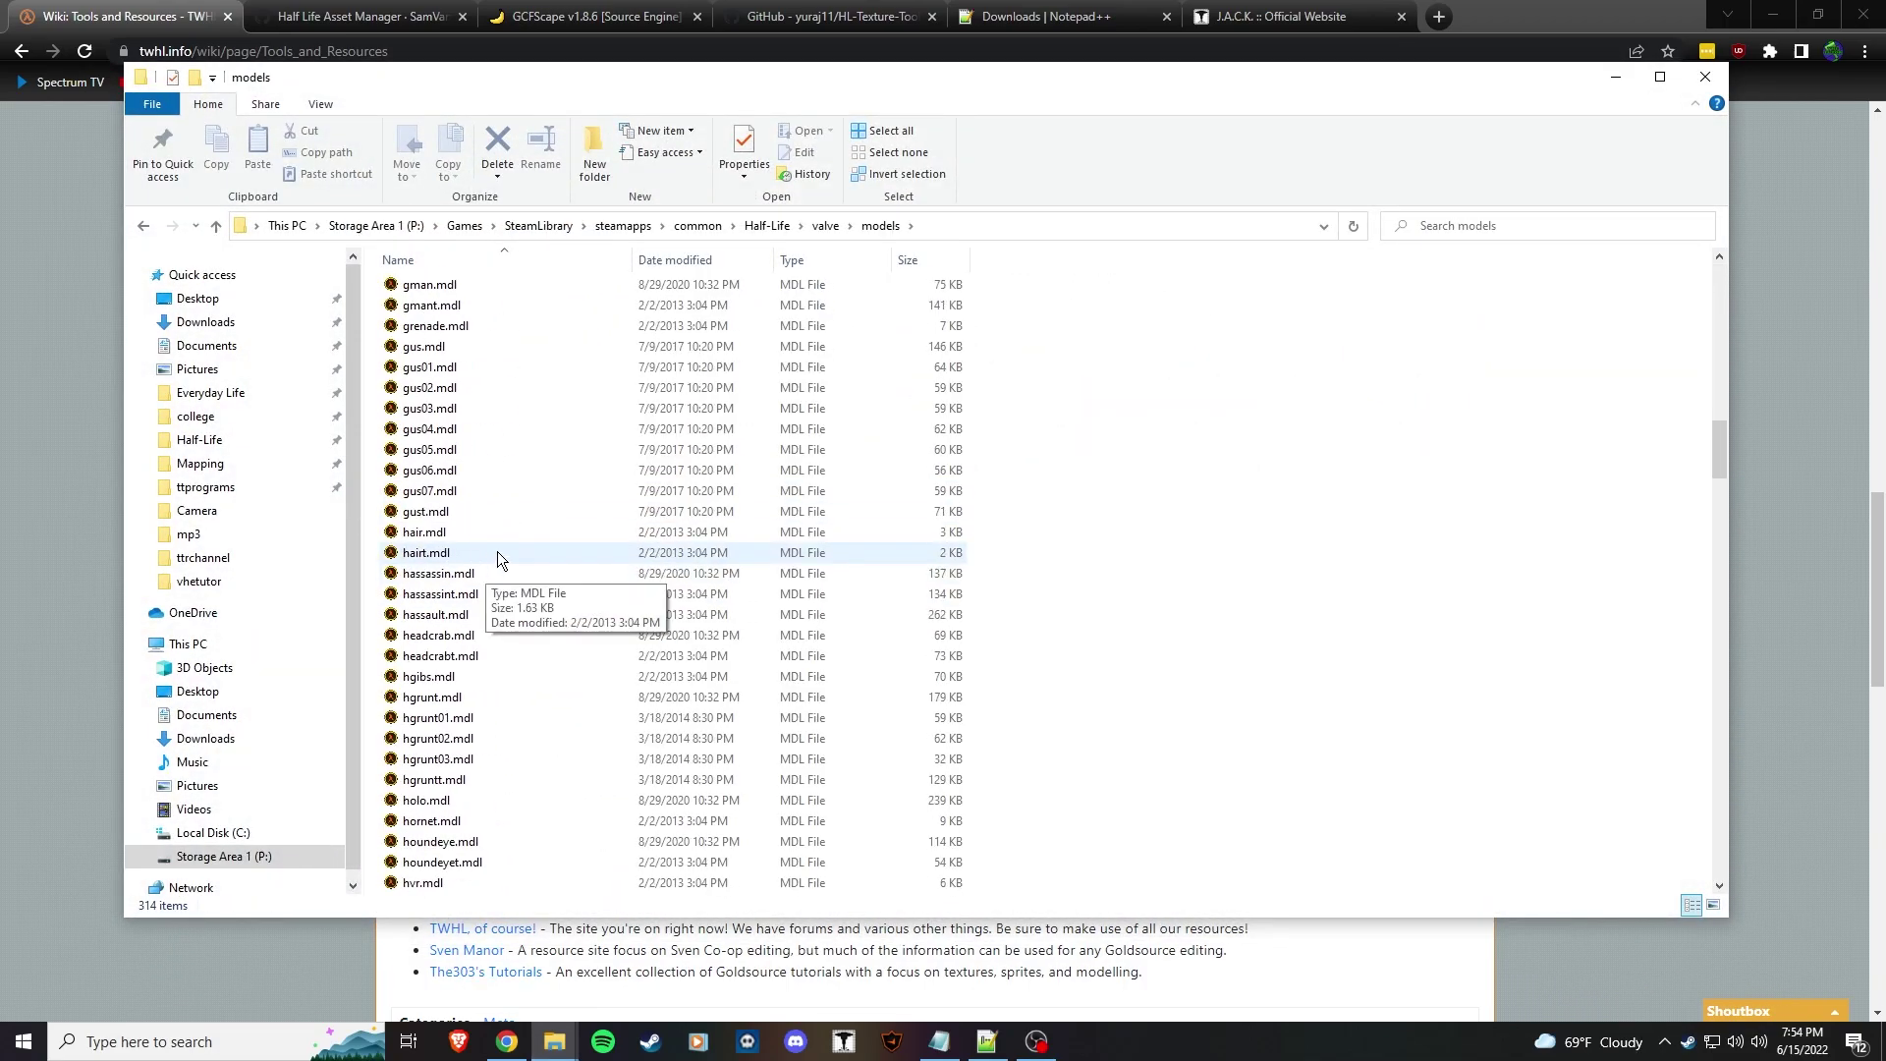
double_click(1045, 703)
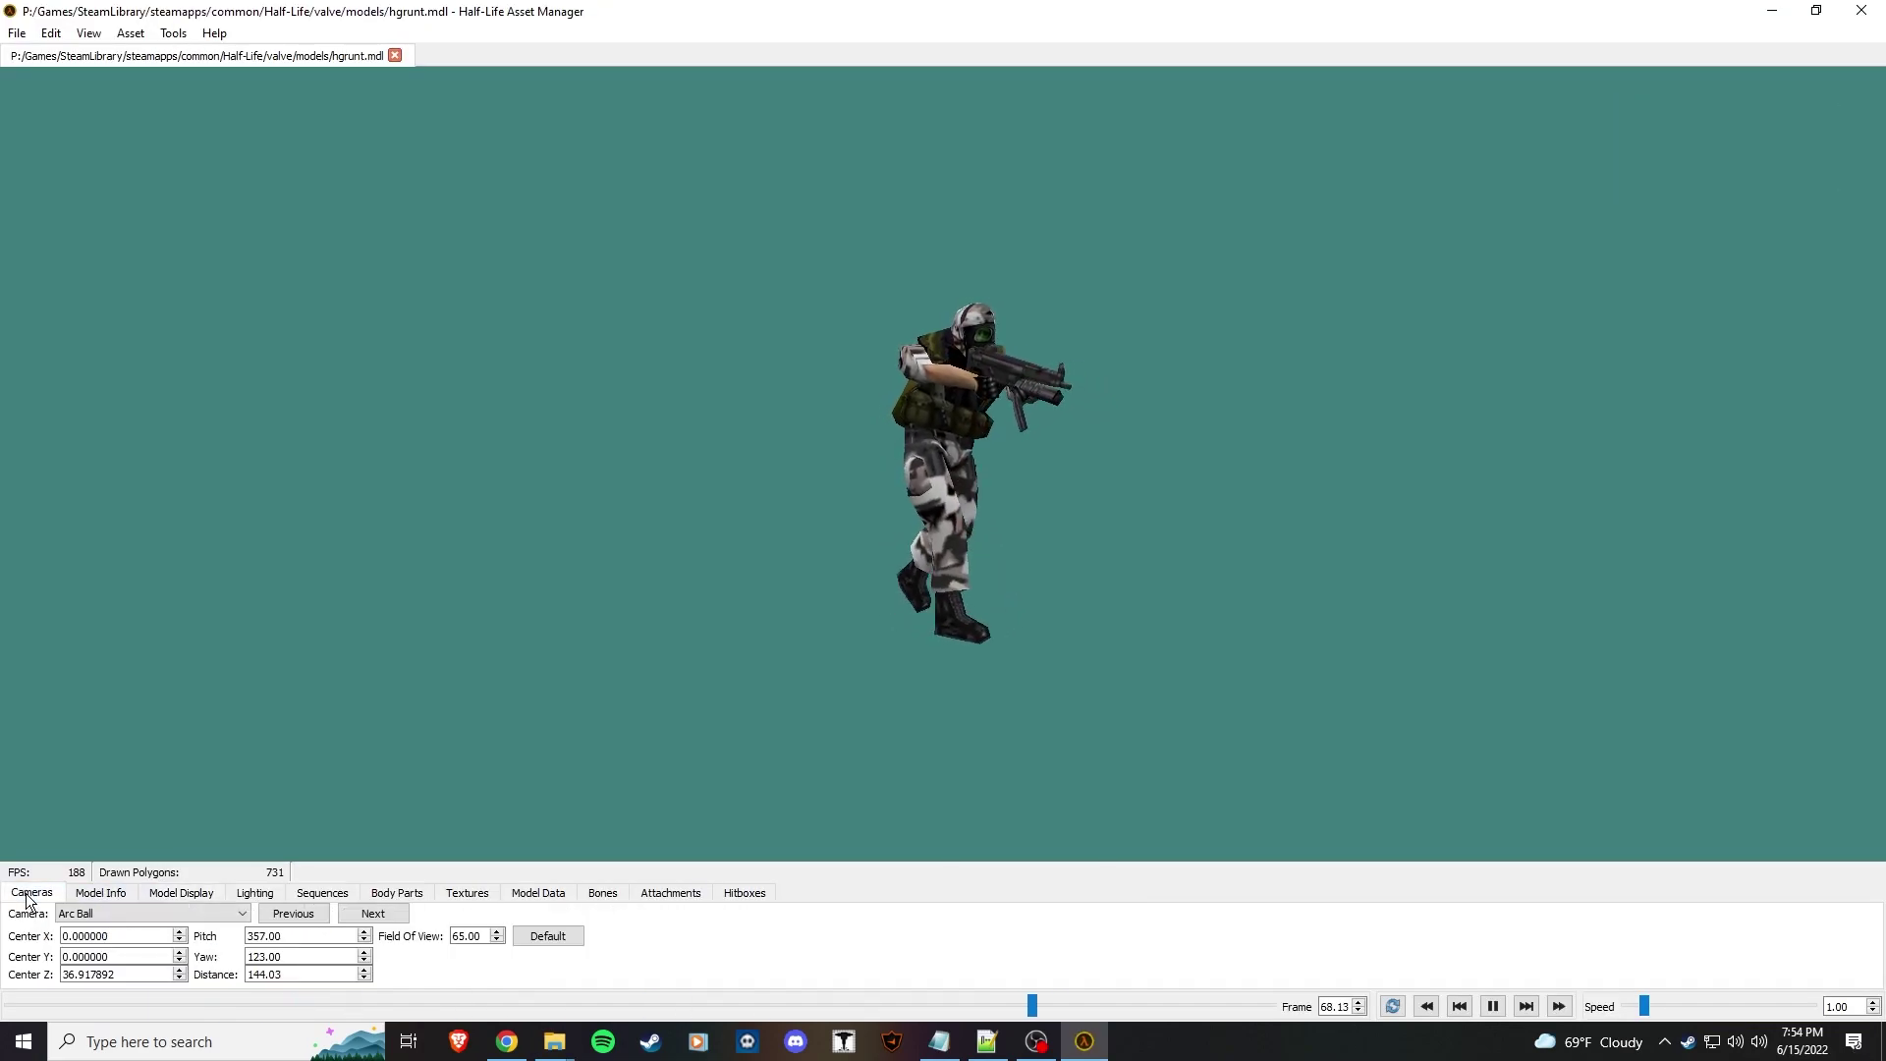
left_click_drag(996, 530, 882, 586)
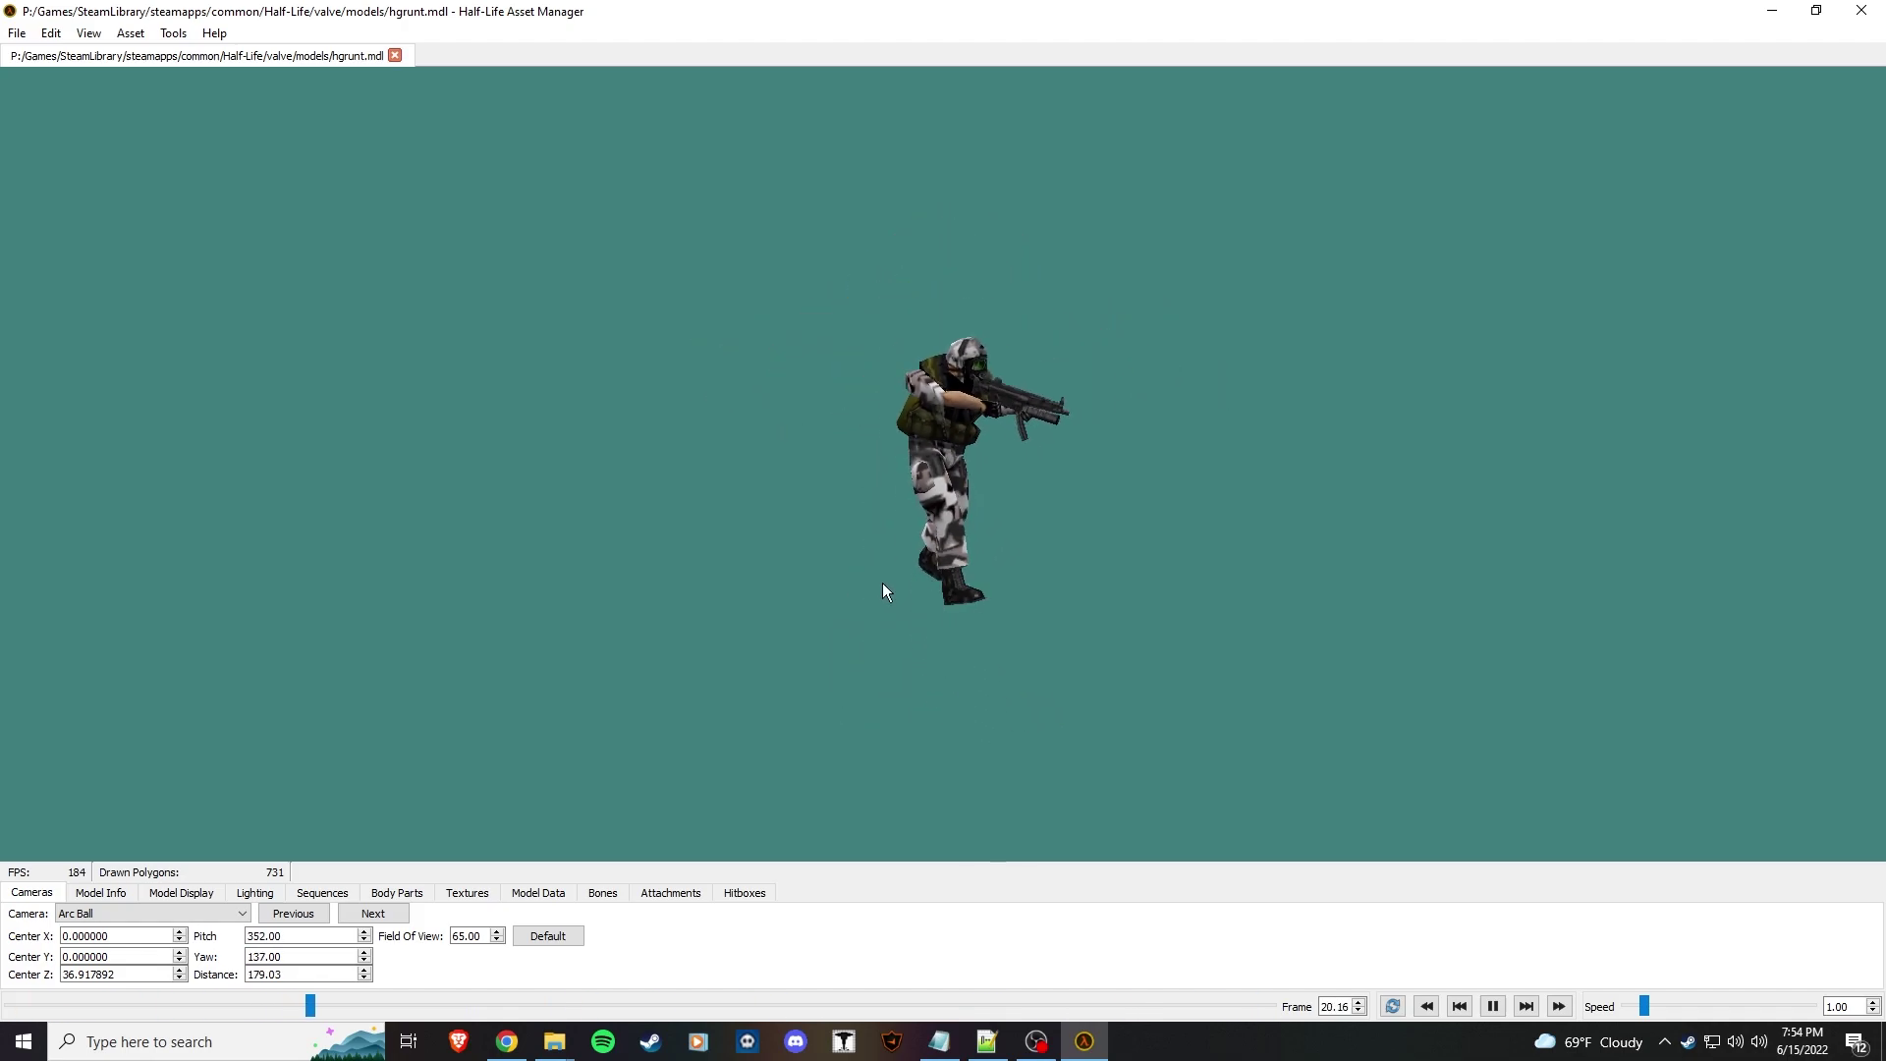
left_click(494, 893)
left_click(322, 893)
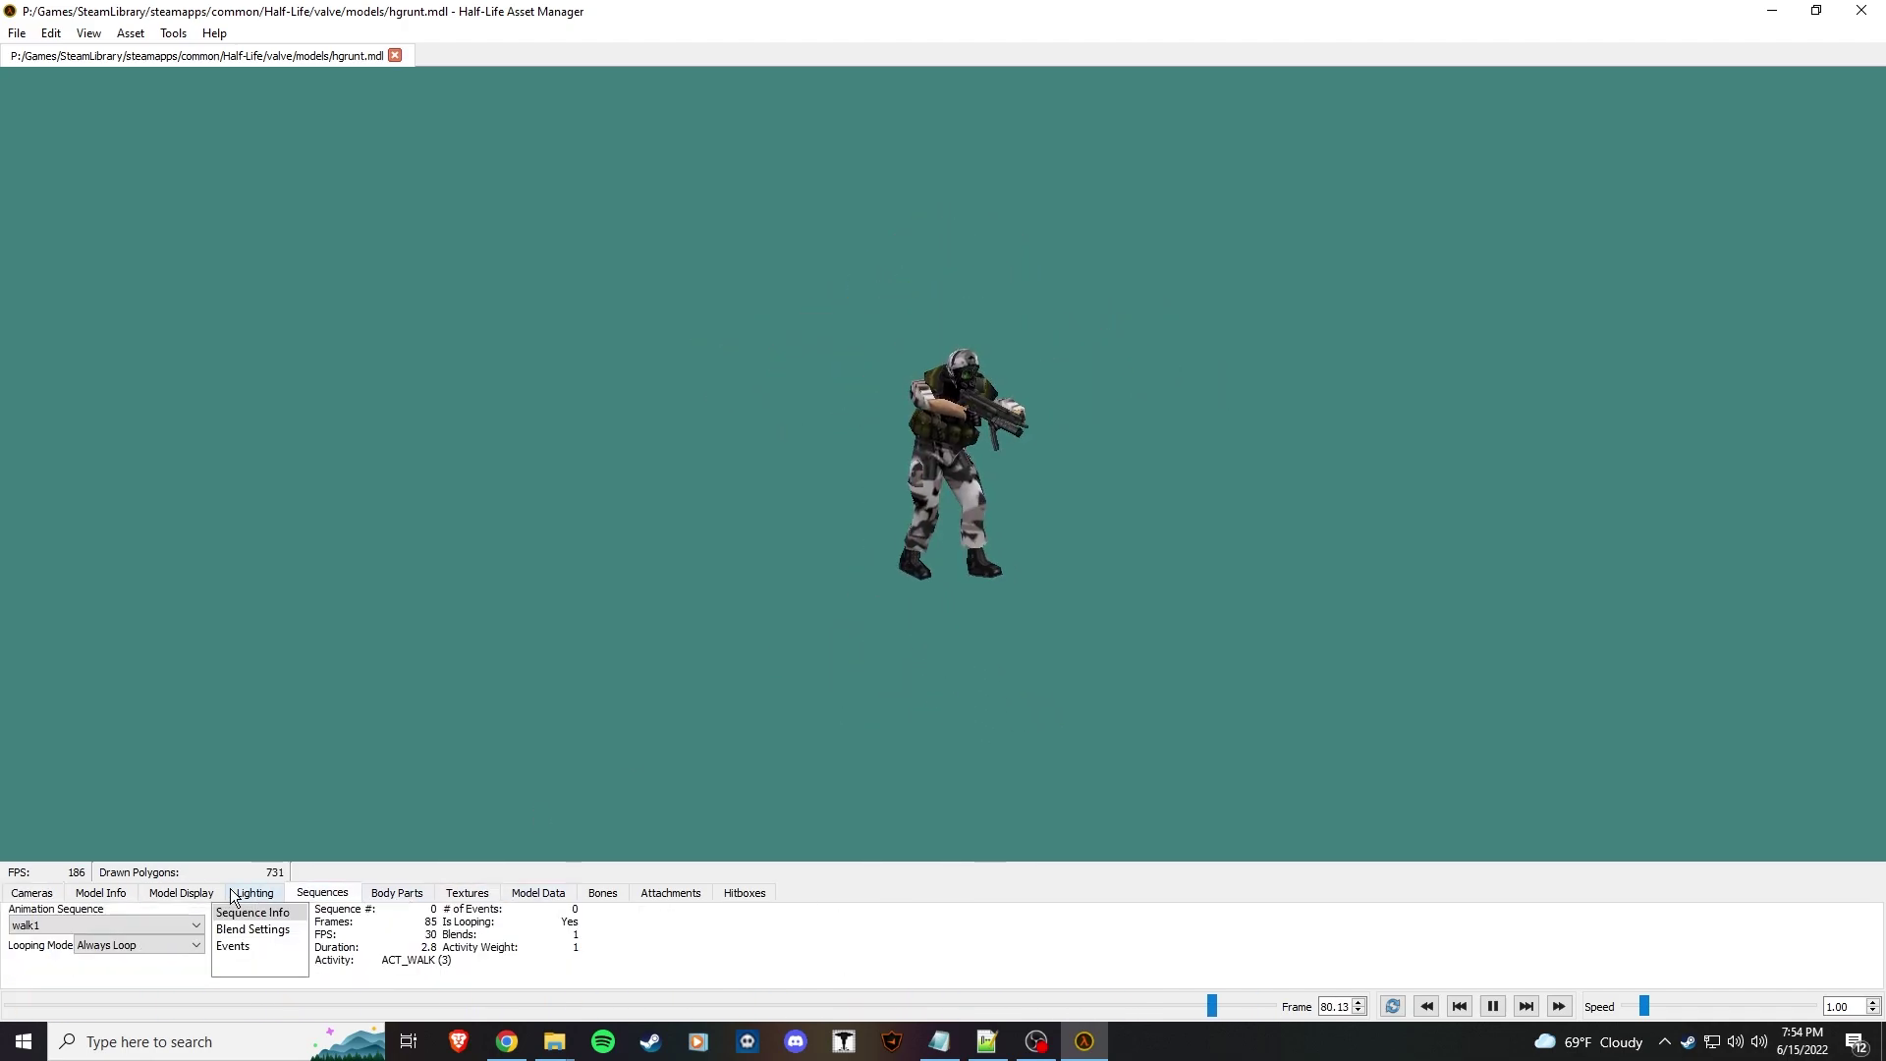
left_click(181, 893)
left_click(101, 893)
left_click_drag(978, 452, 1200, 480)
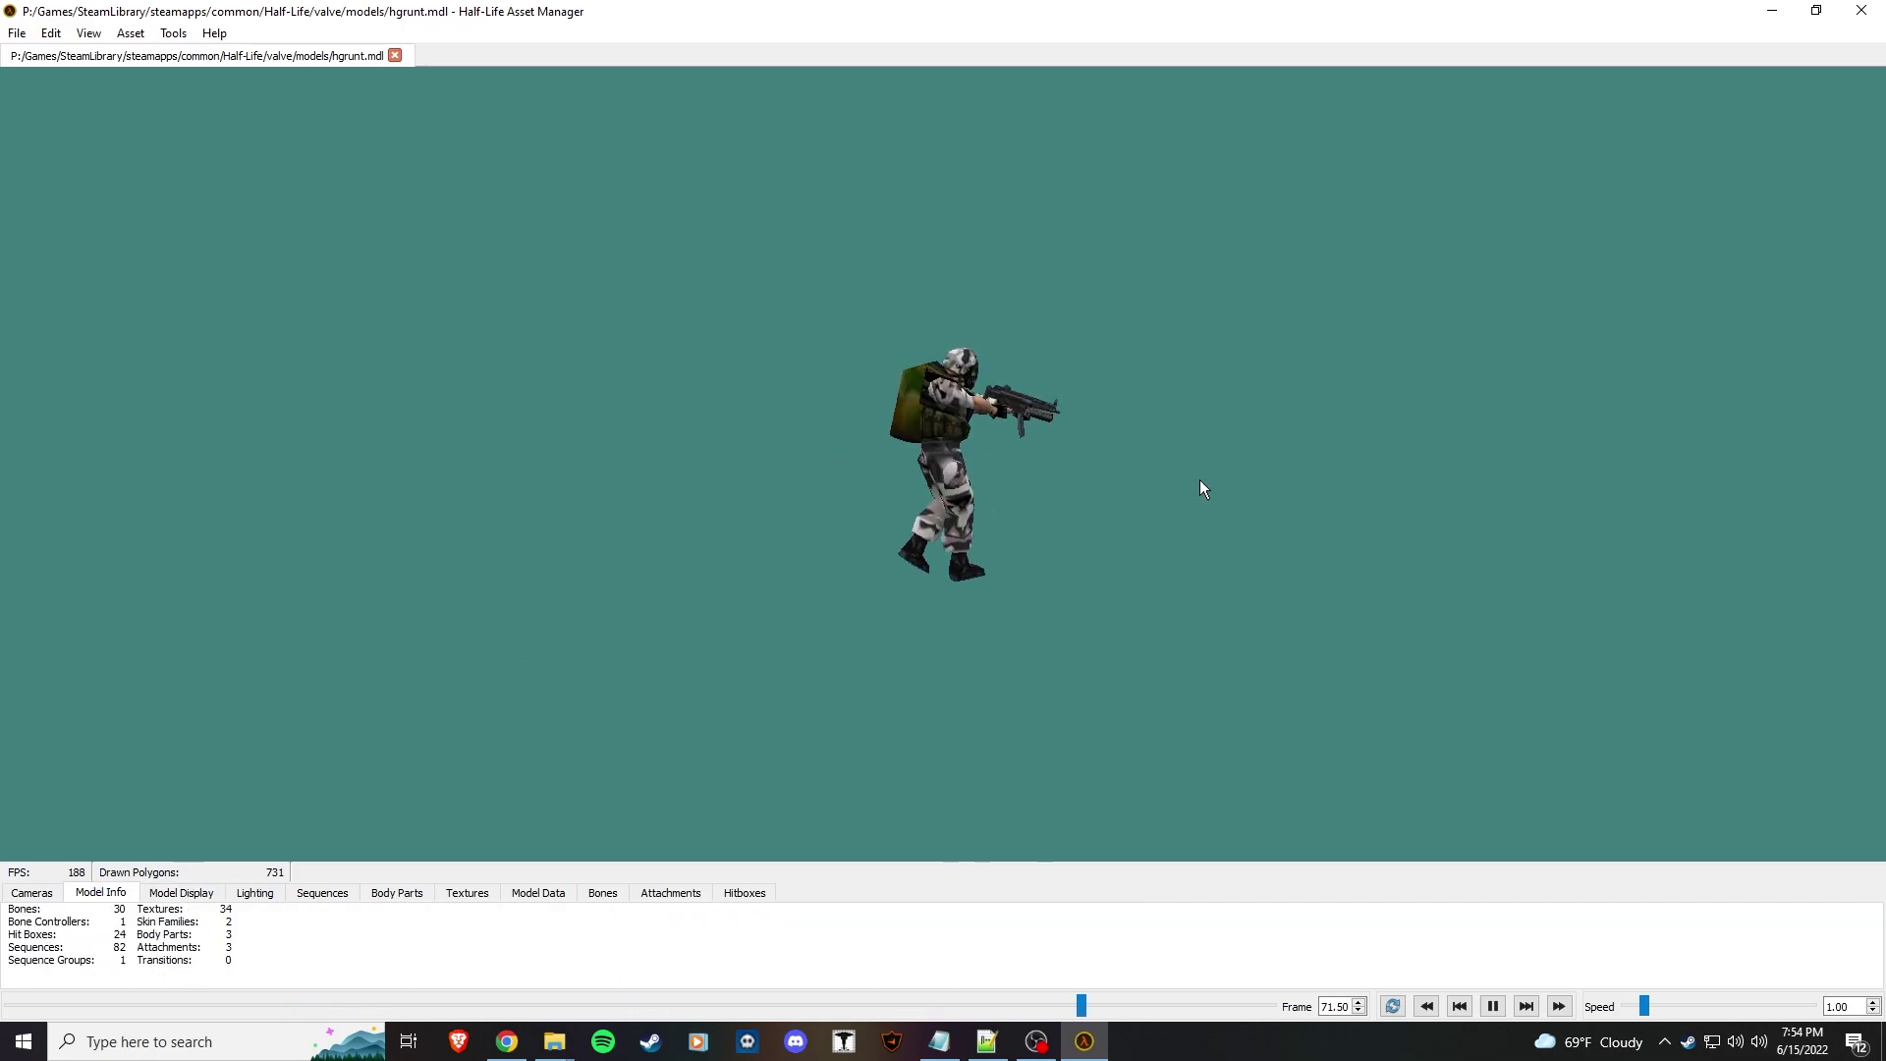
left_click(1863, 12)
Follow the wiki's Half-Life Texture Tools link to its GitHub project page.
scroll(1140, 595, "up", 5)
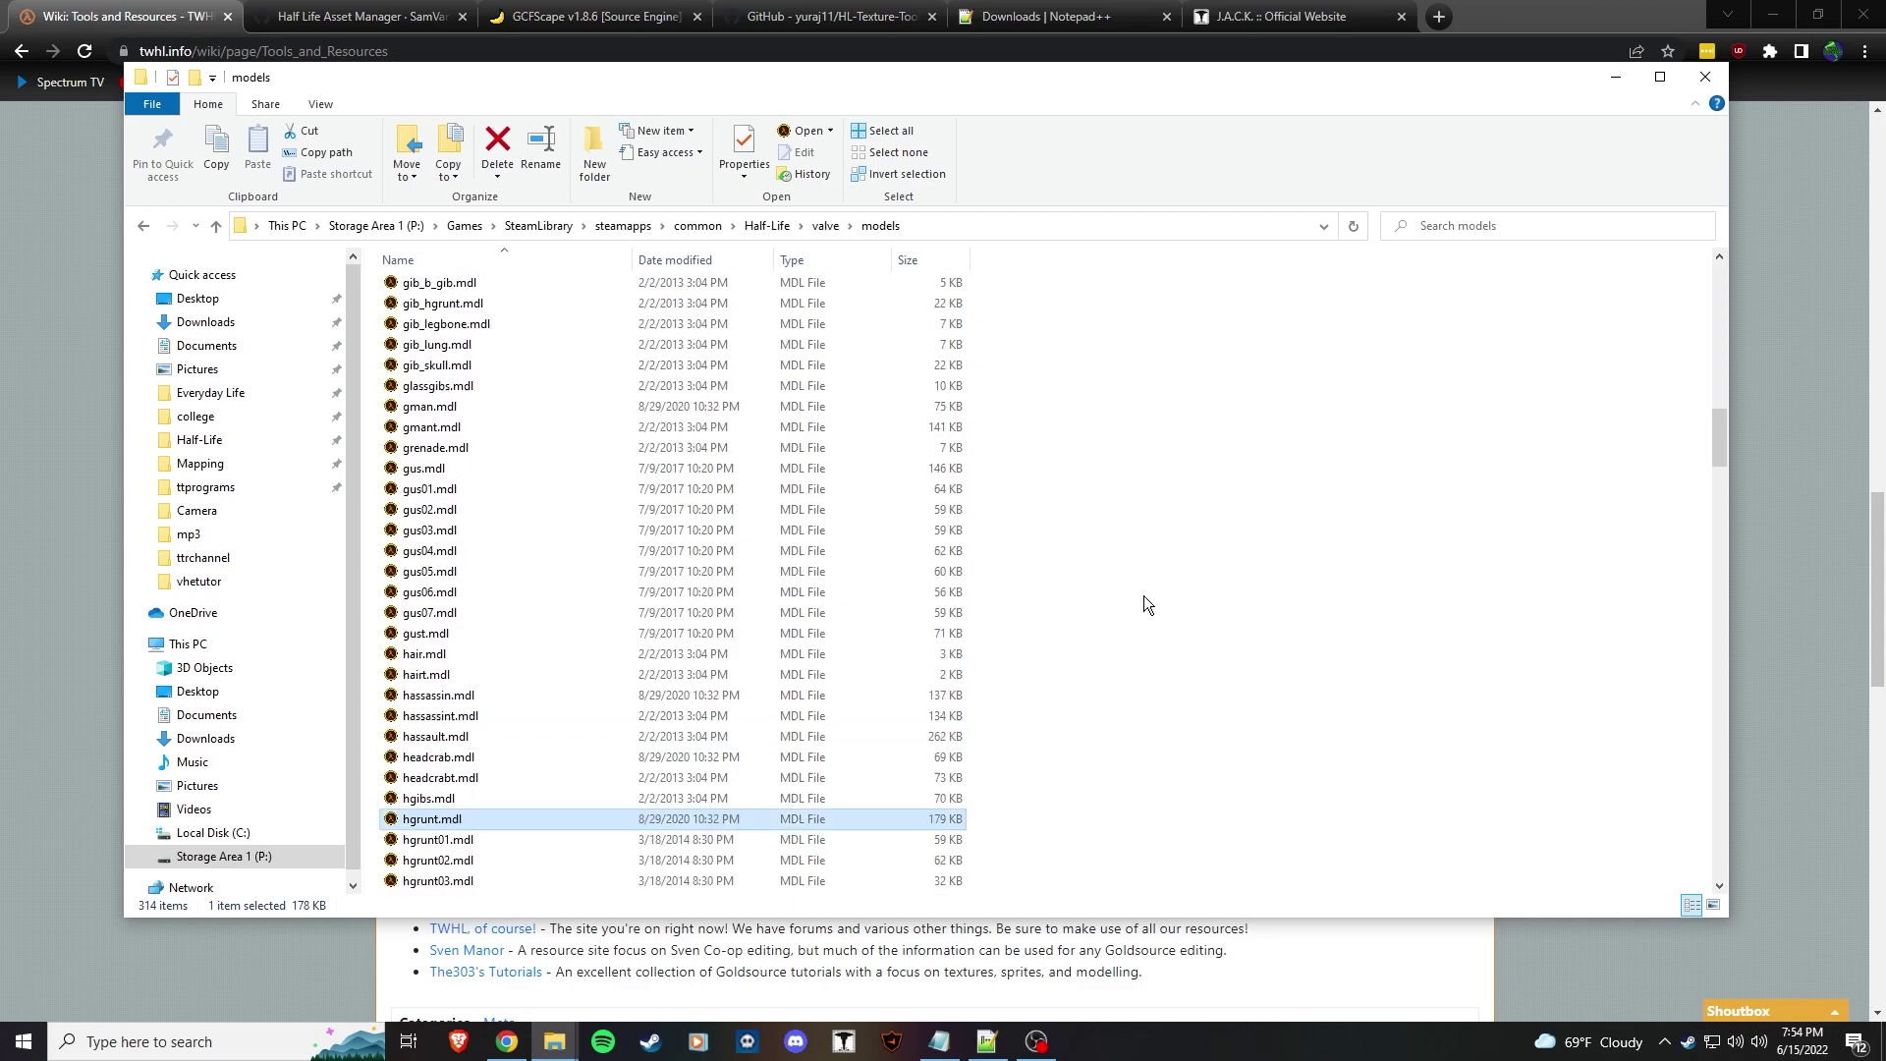
left_click(191, 8)
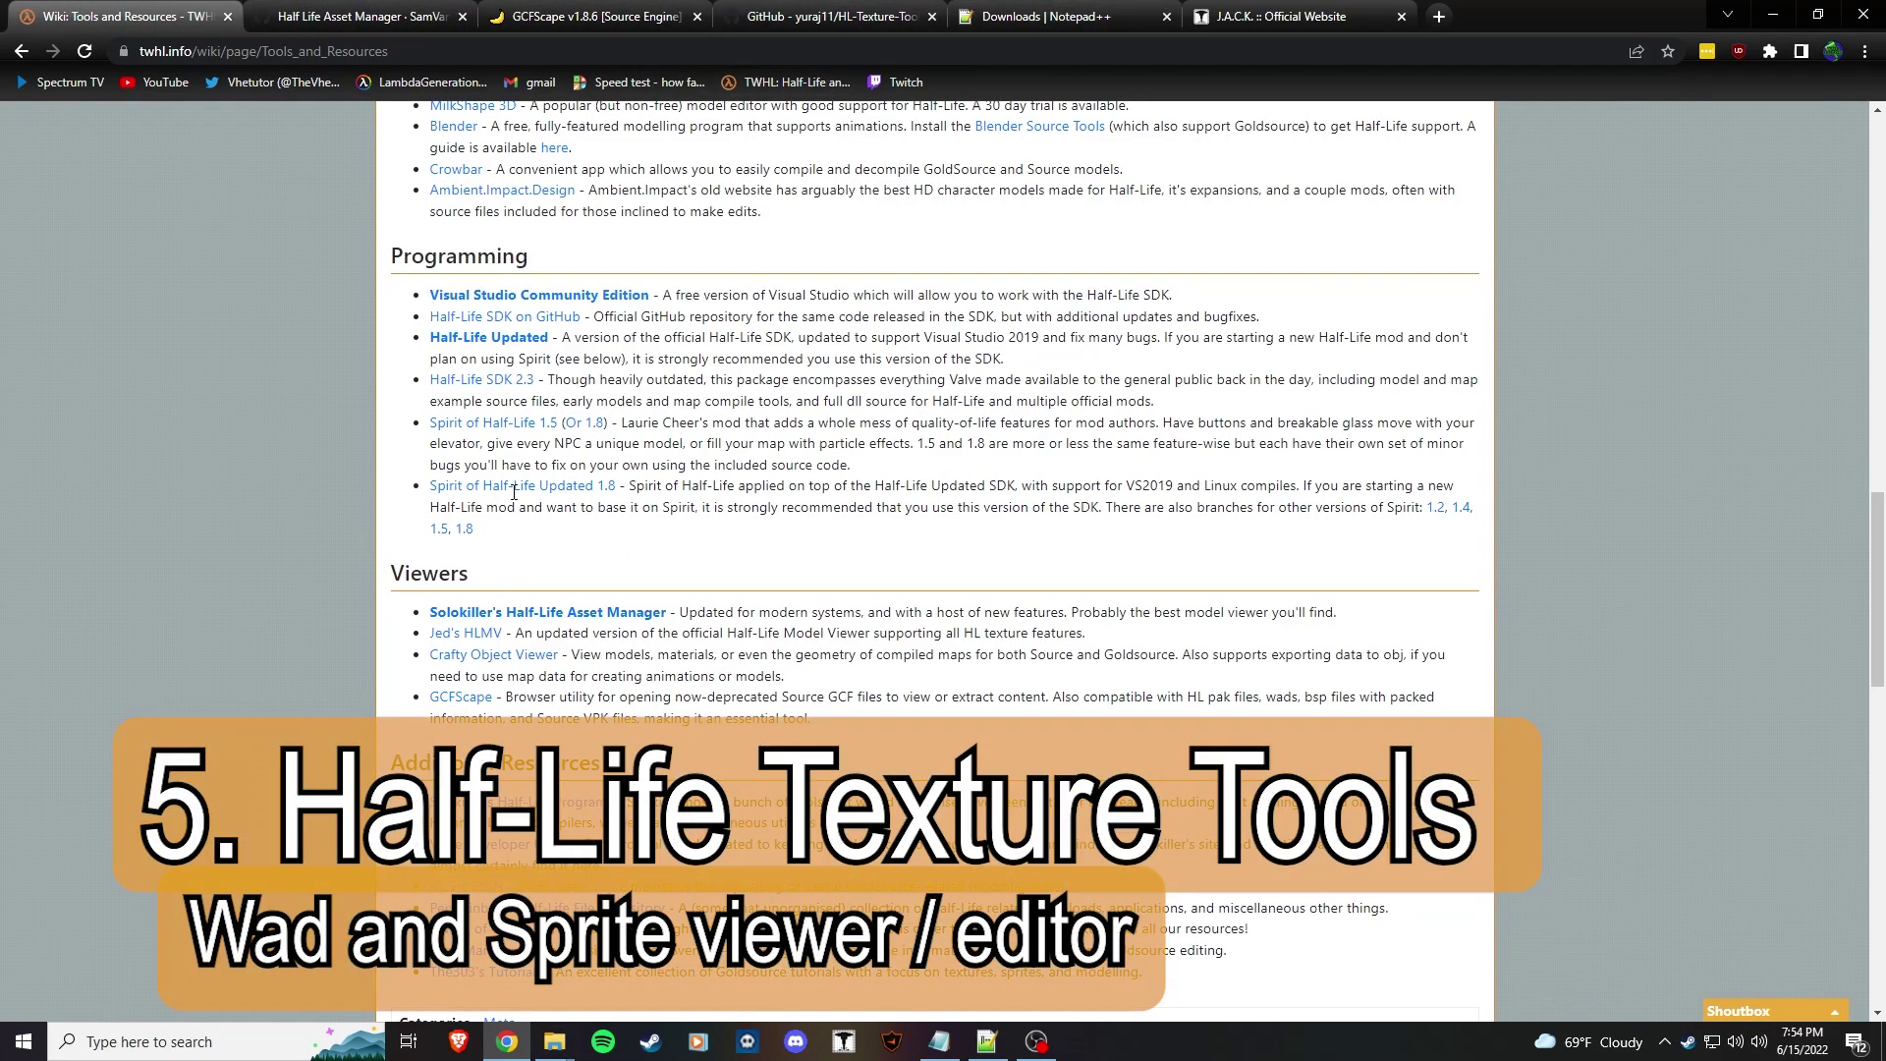
scroll(739, 611, "up", 5)
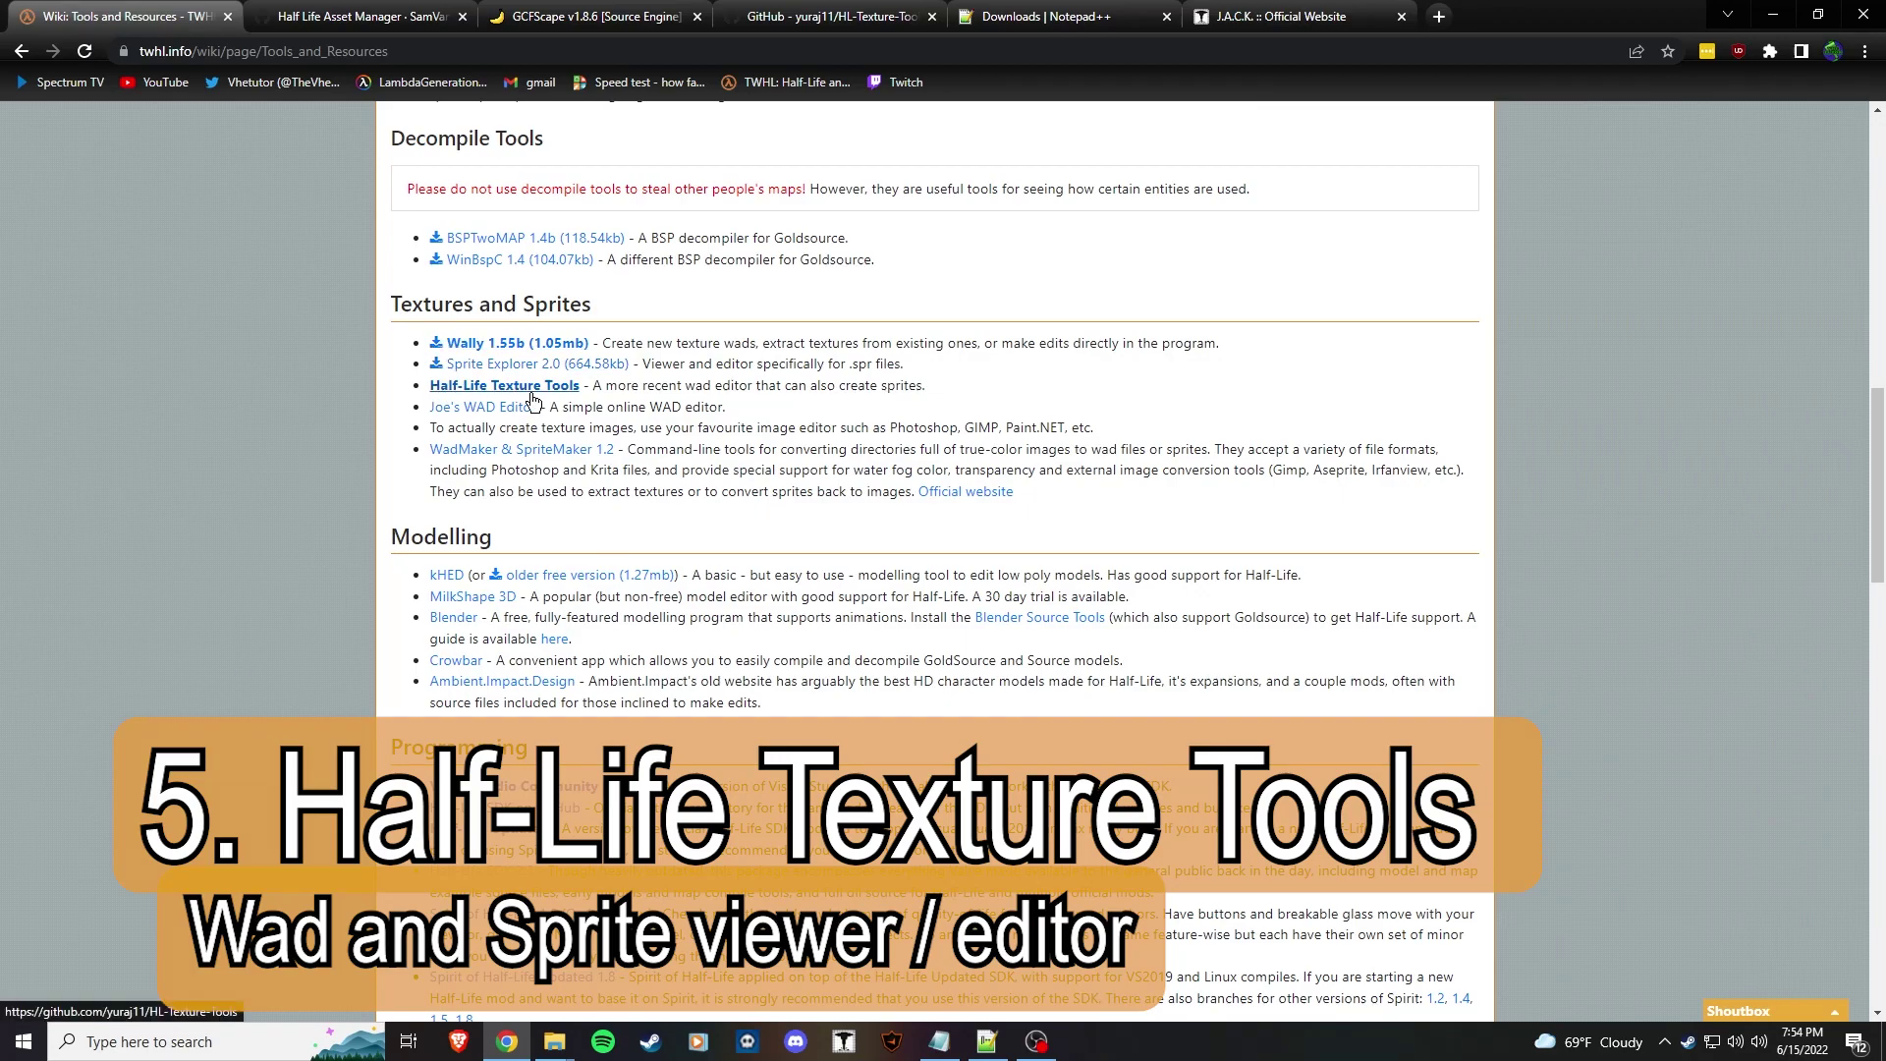
left_click(822, 16)
View the README screenshot at full size, then return to the GitHub readme.
scroll(774, 584, "down", 3)
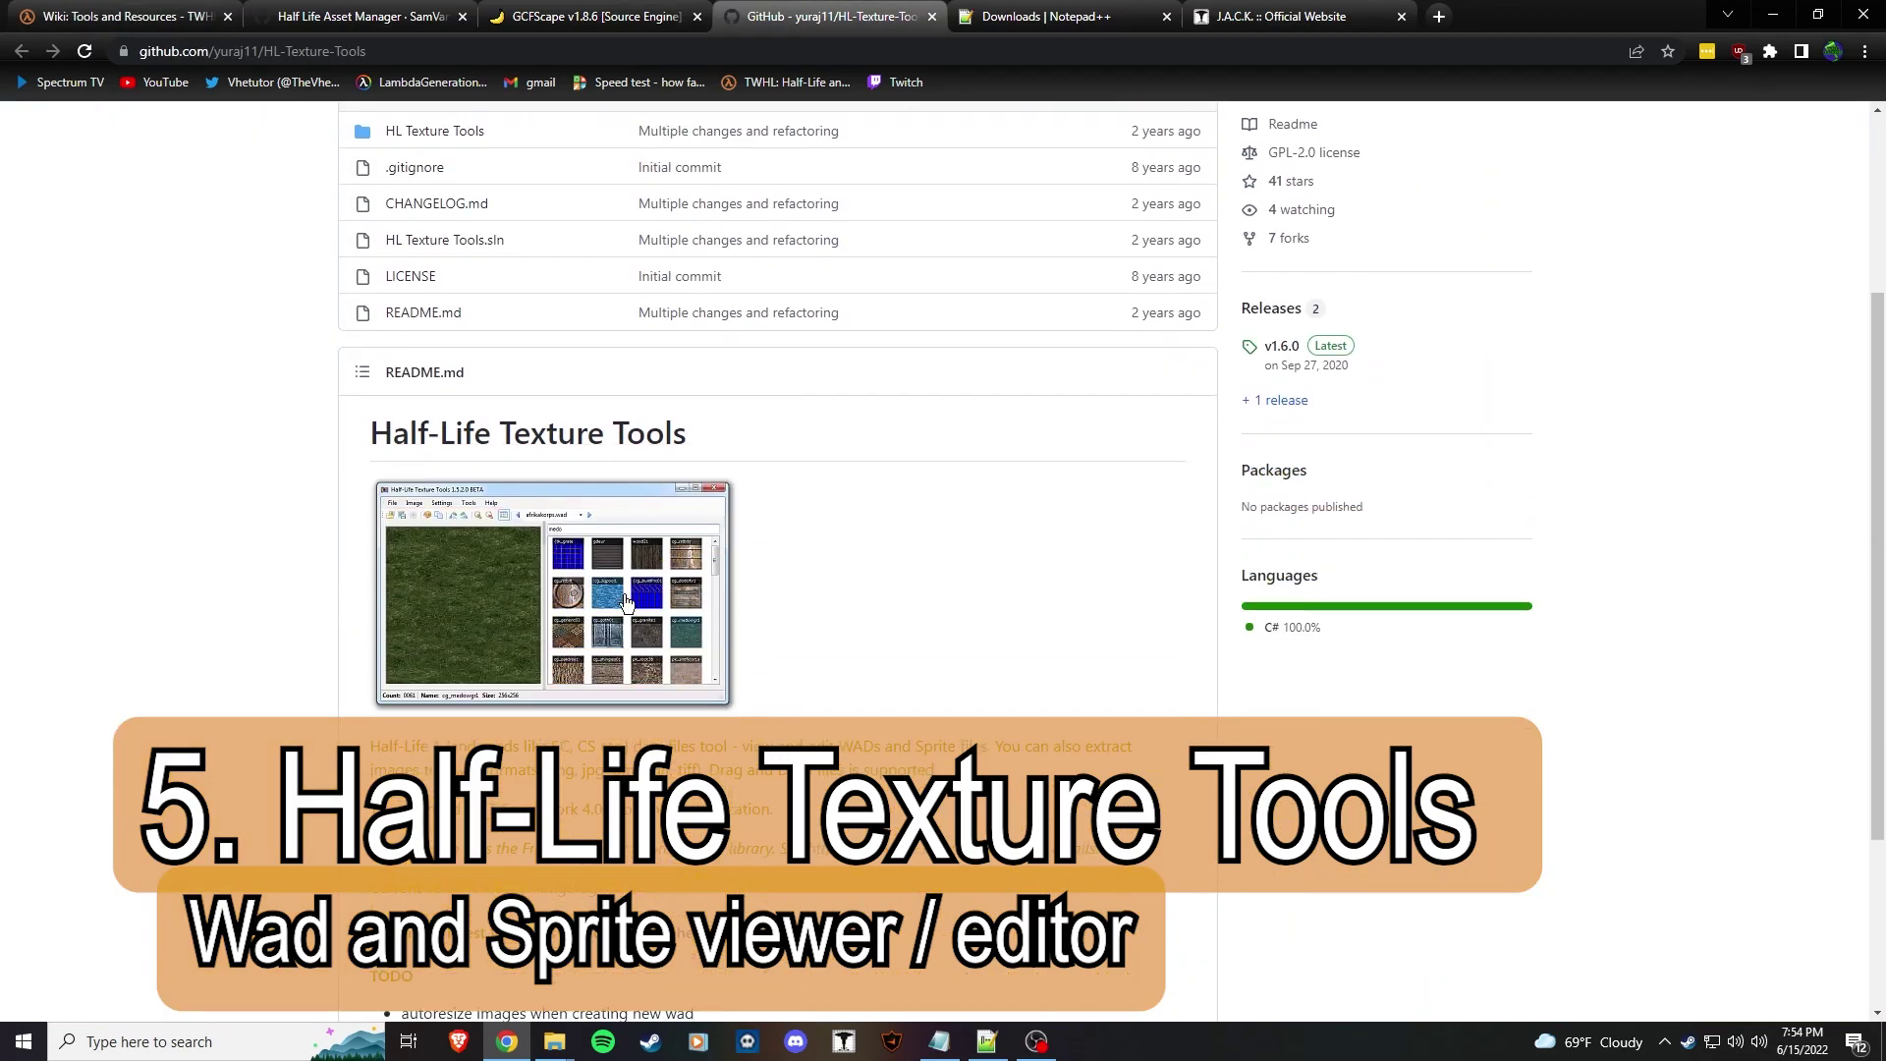
left_click(623, 593)
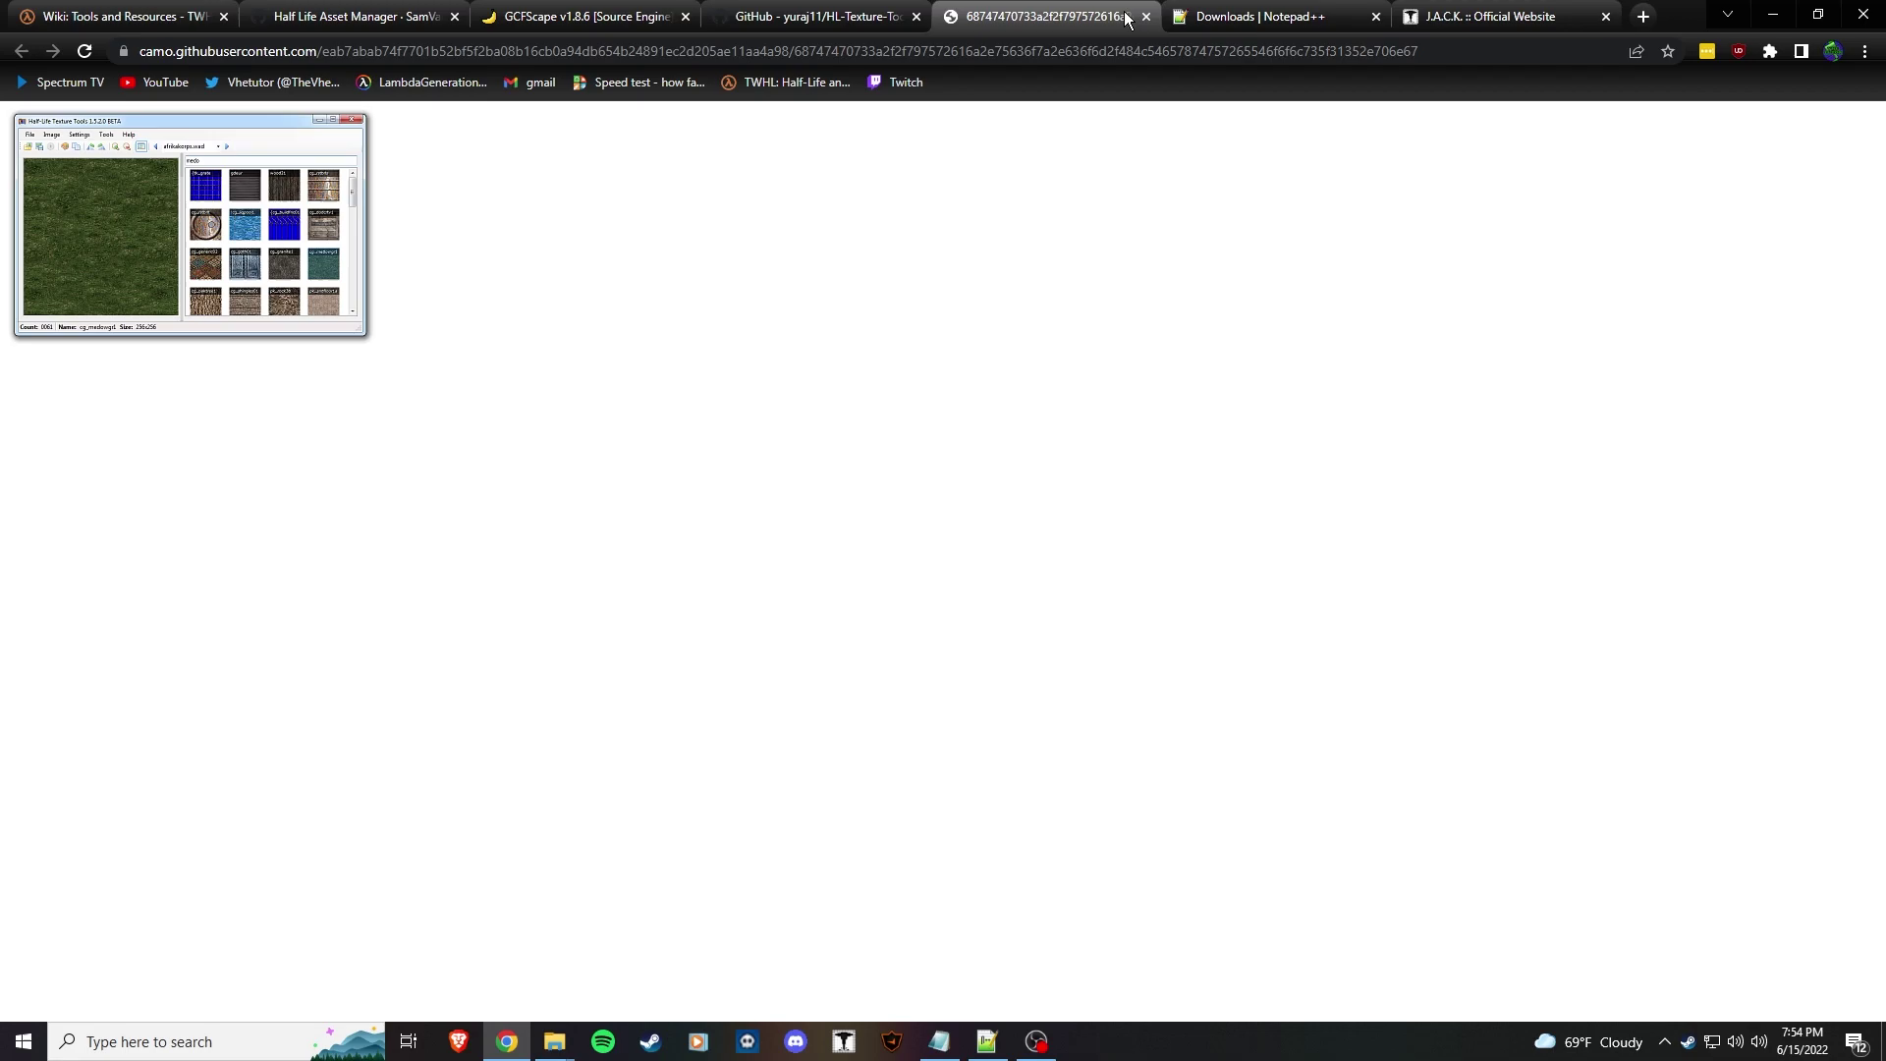
left_click(1146, 17)
scroll(794, 631, "down", 3)
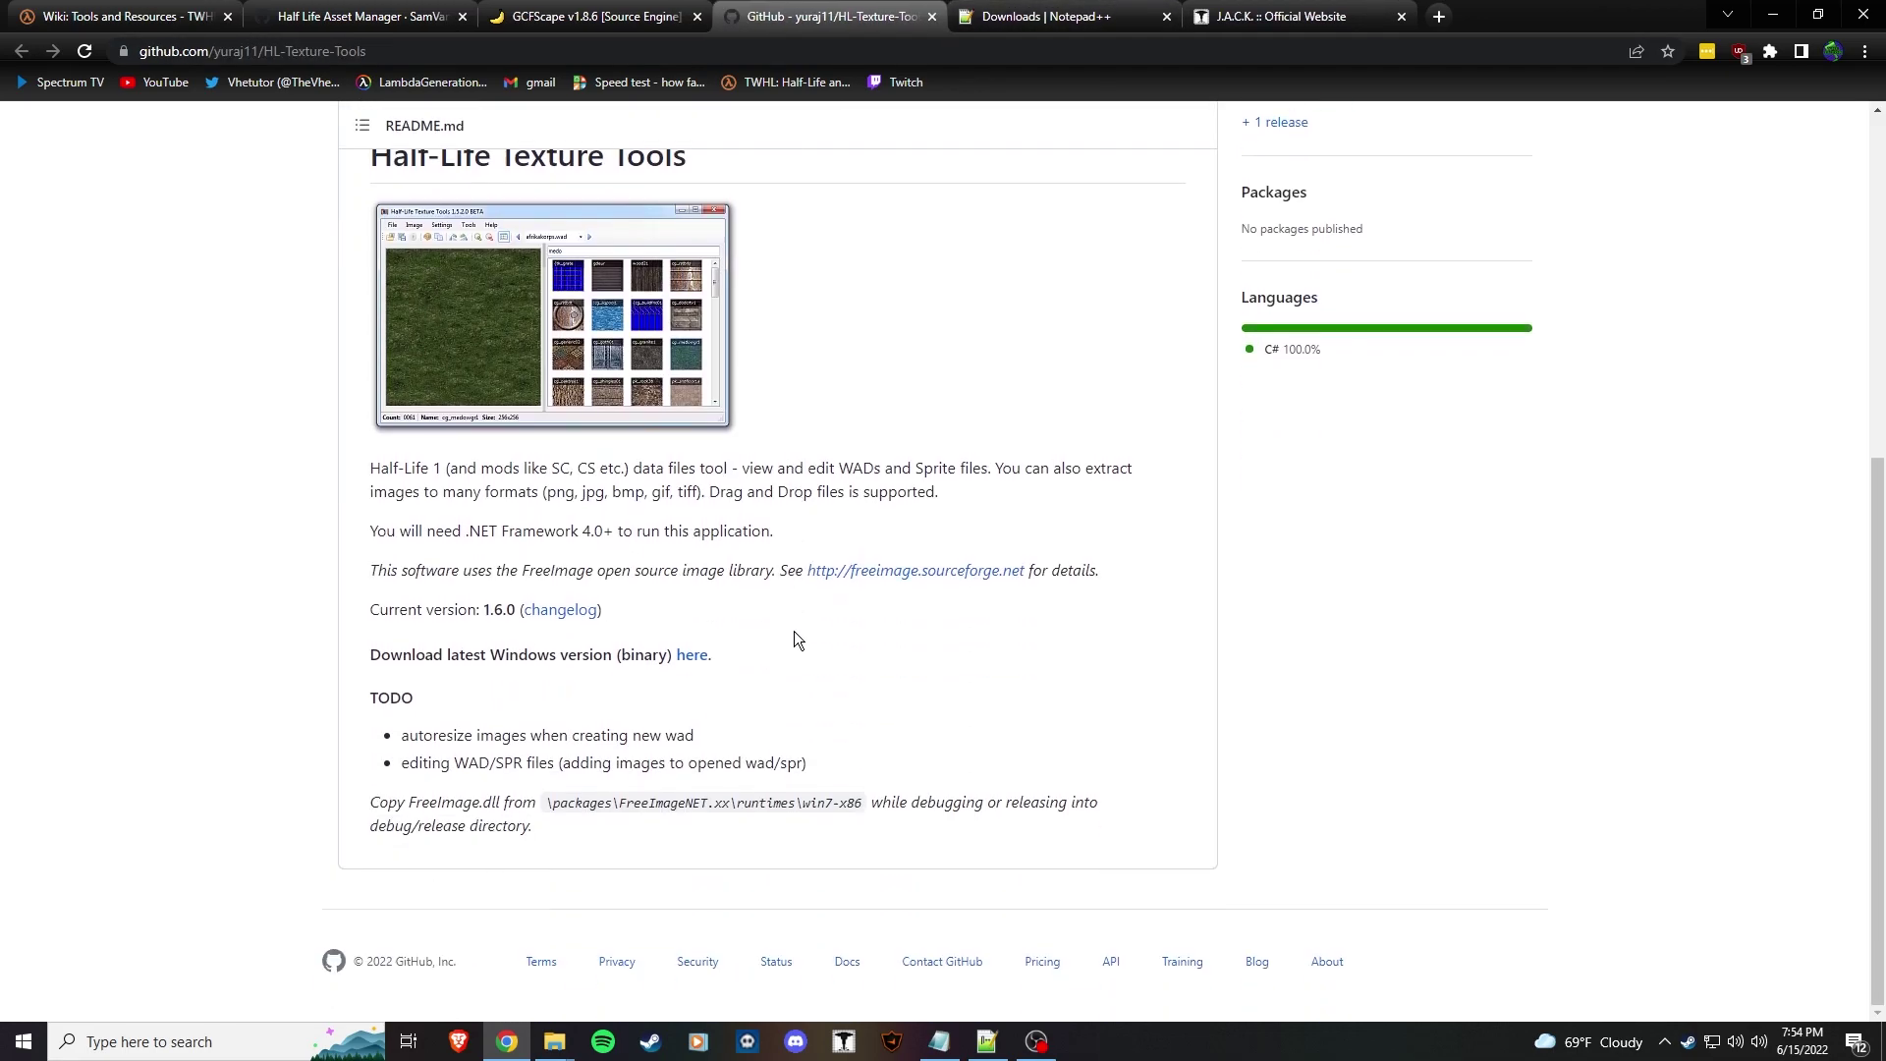
scroll(794, 641, "up", 3)
Go from models to the sprites folder and preview 640hud6.spr in Texture Tools.
left_click(554, 1042)
left_click(450, 951)
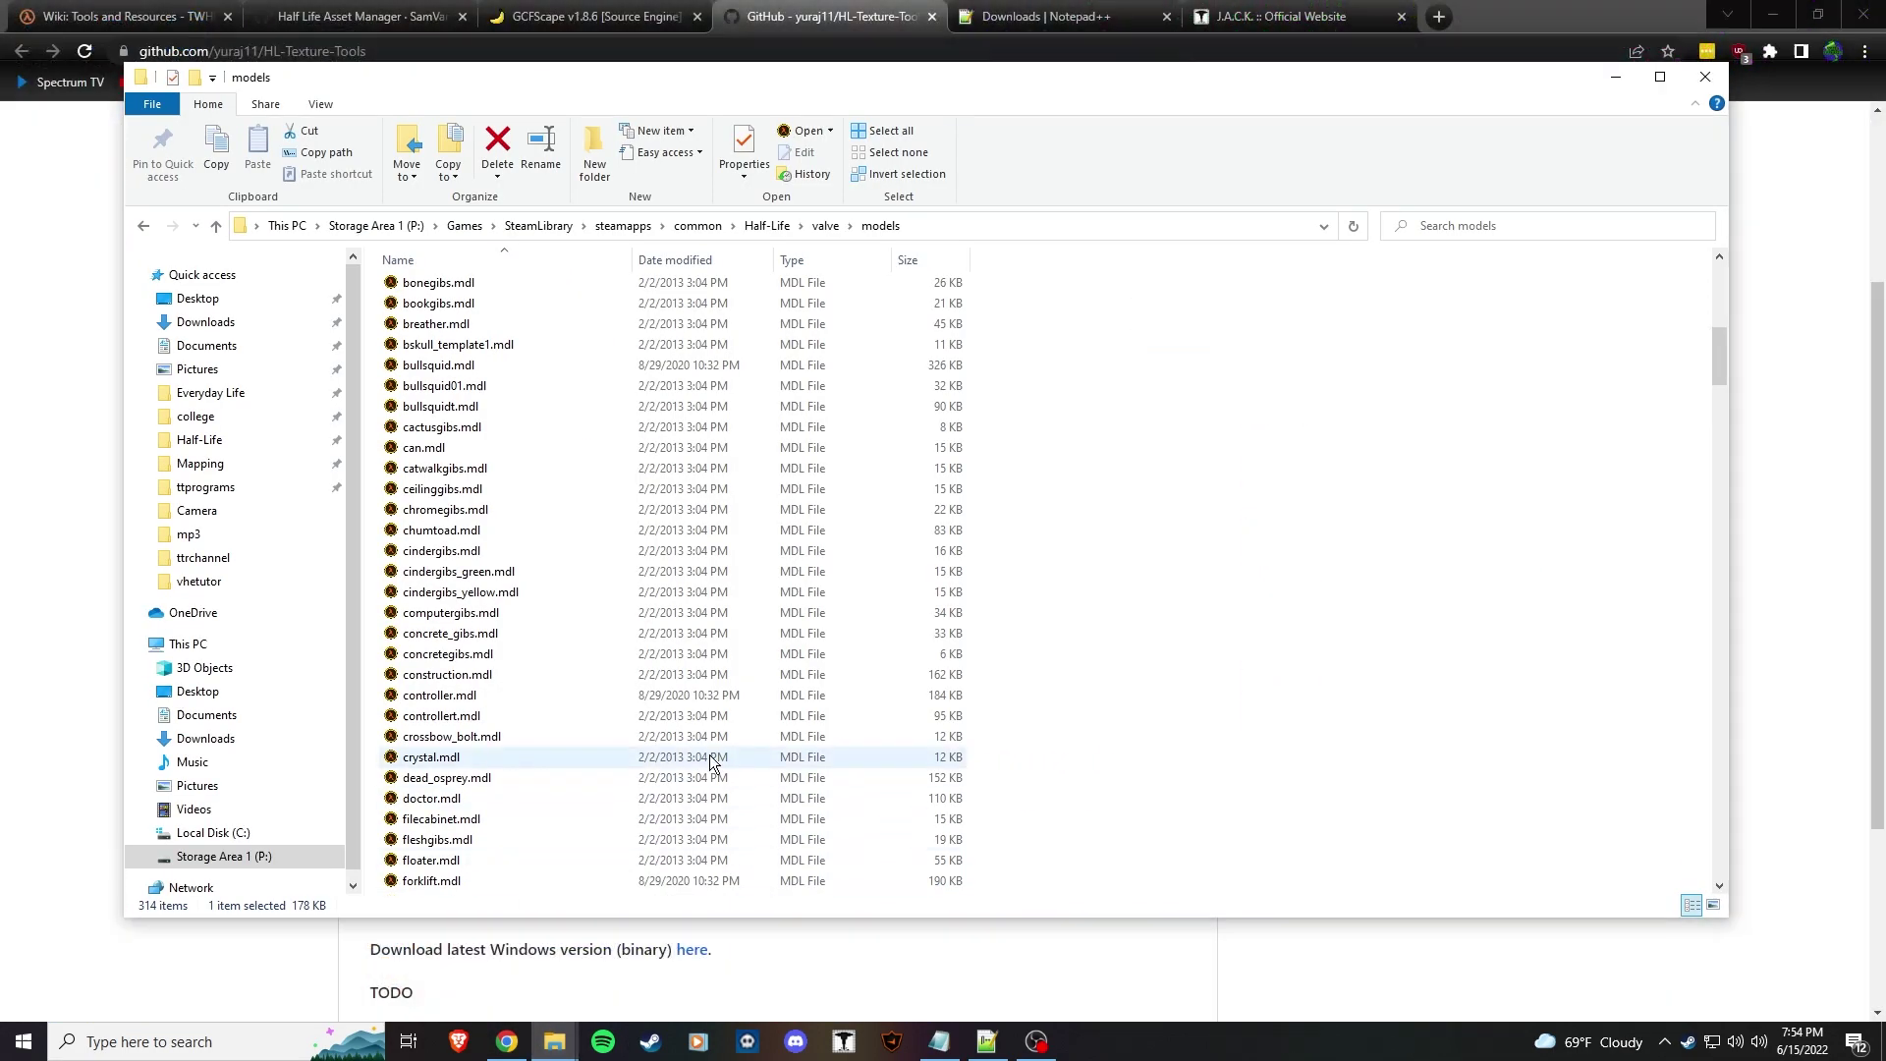
key("BackSpace")
double_click(500, 639)
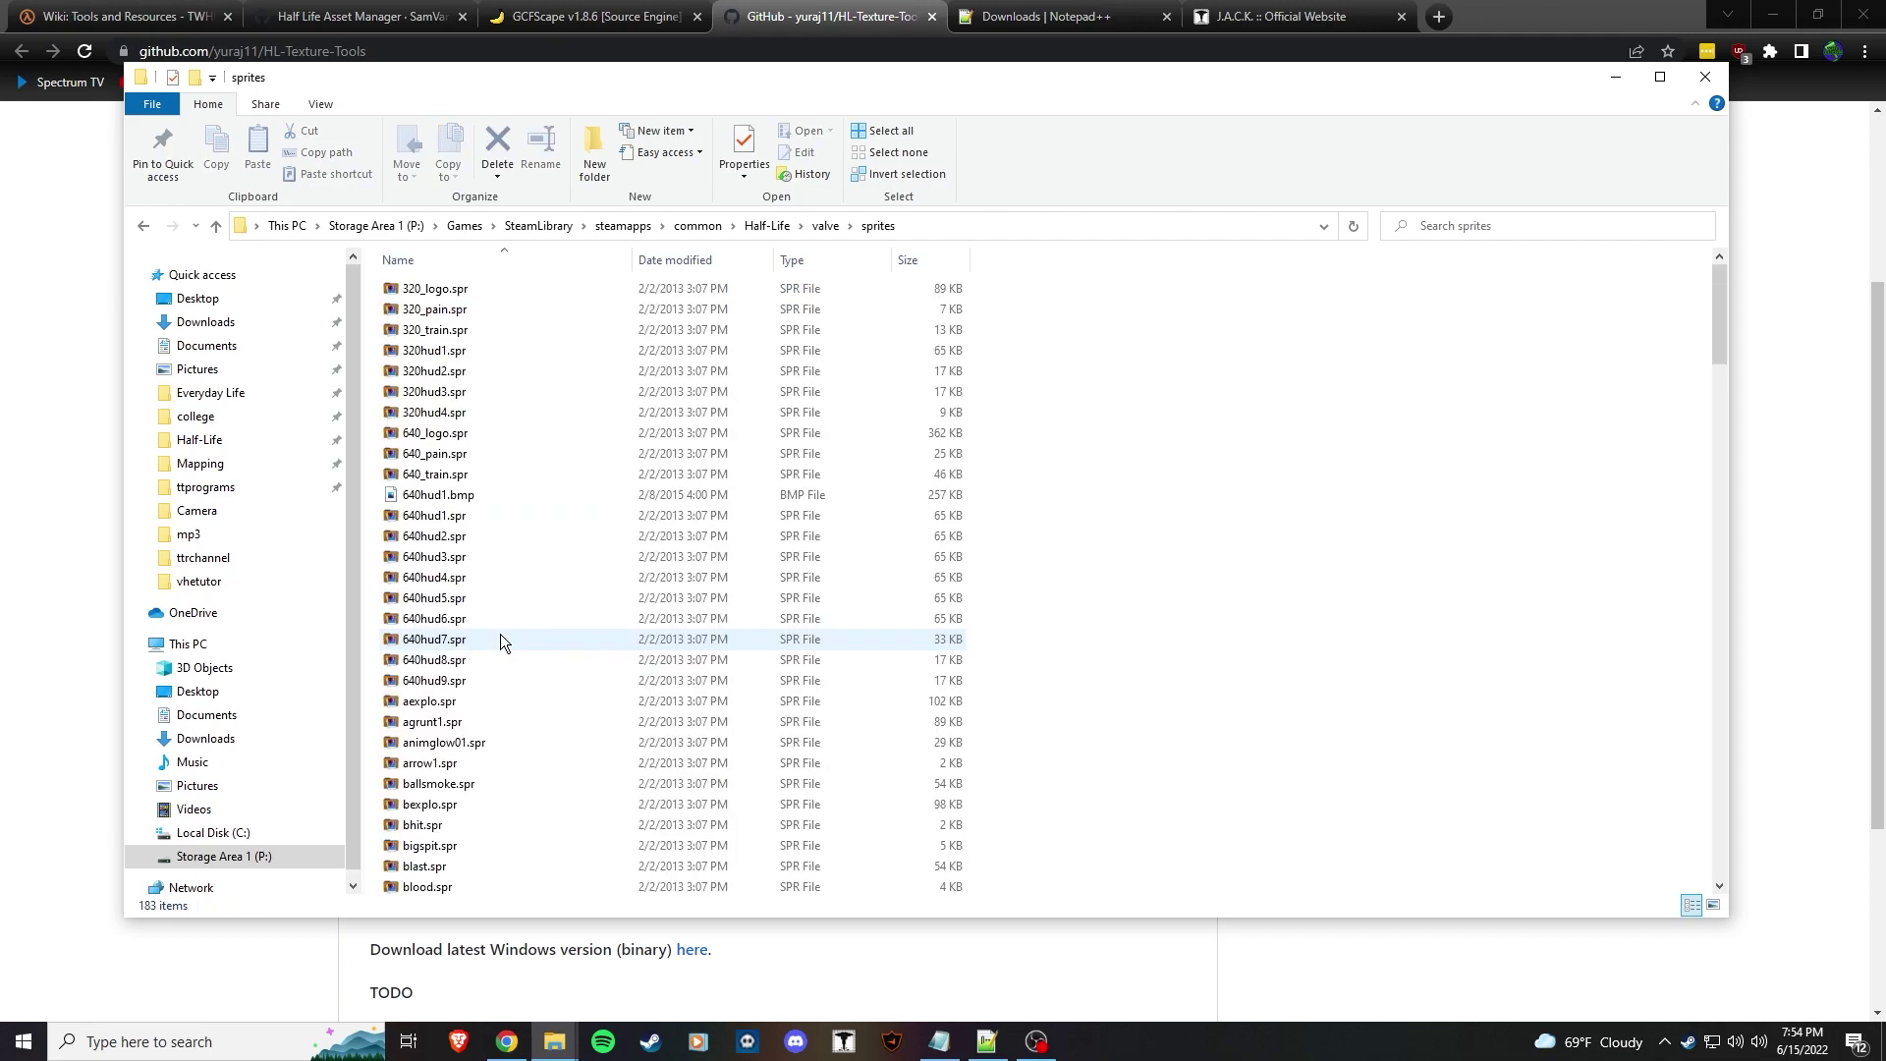
left_click(474, 619)
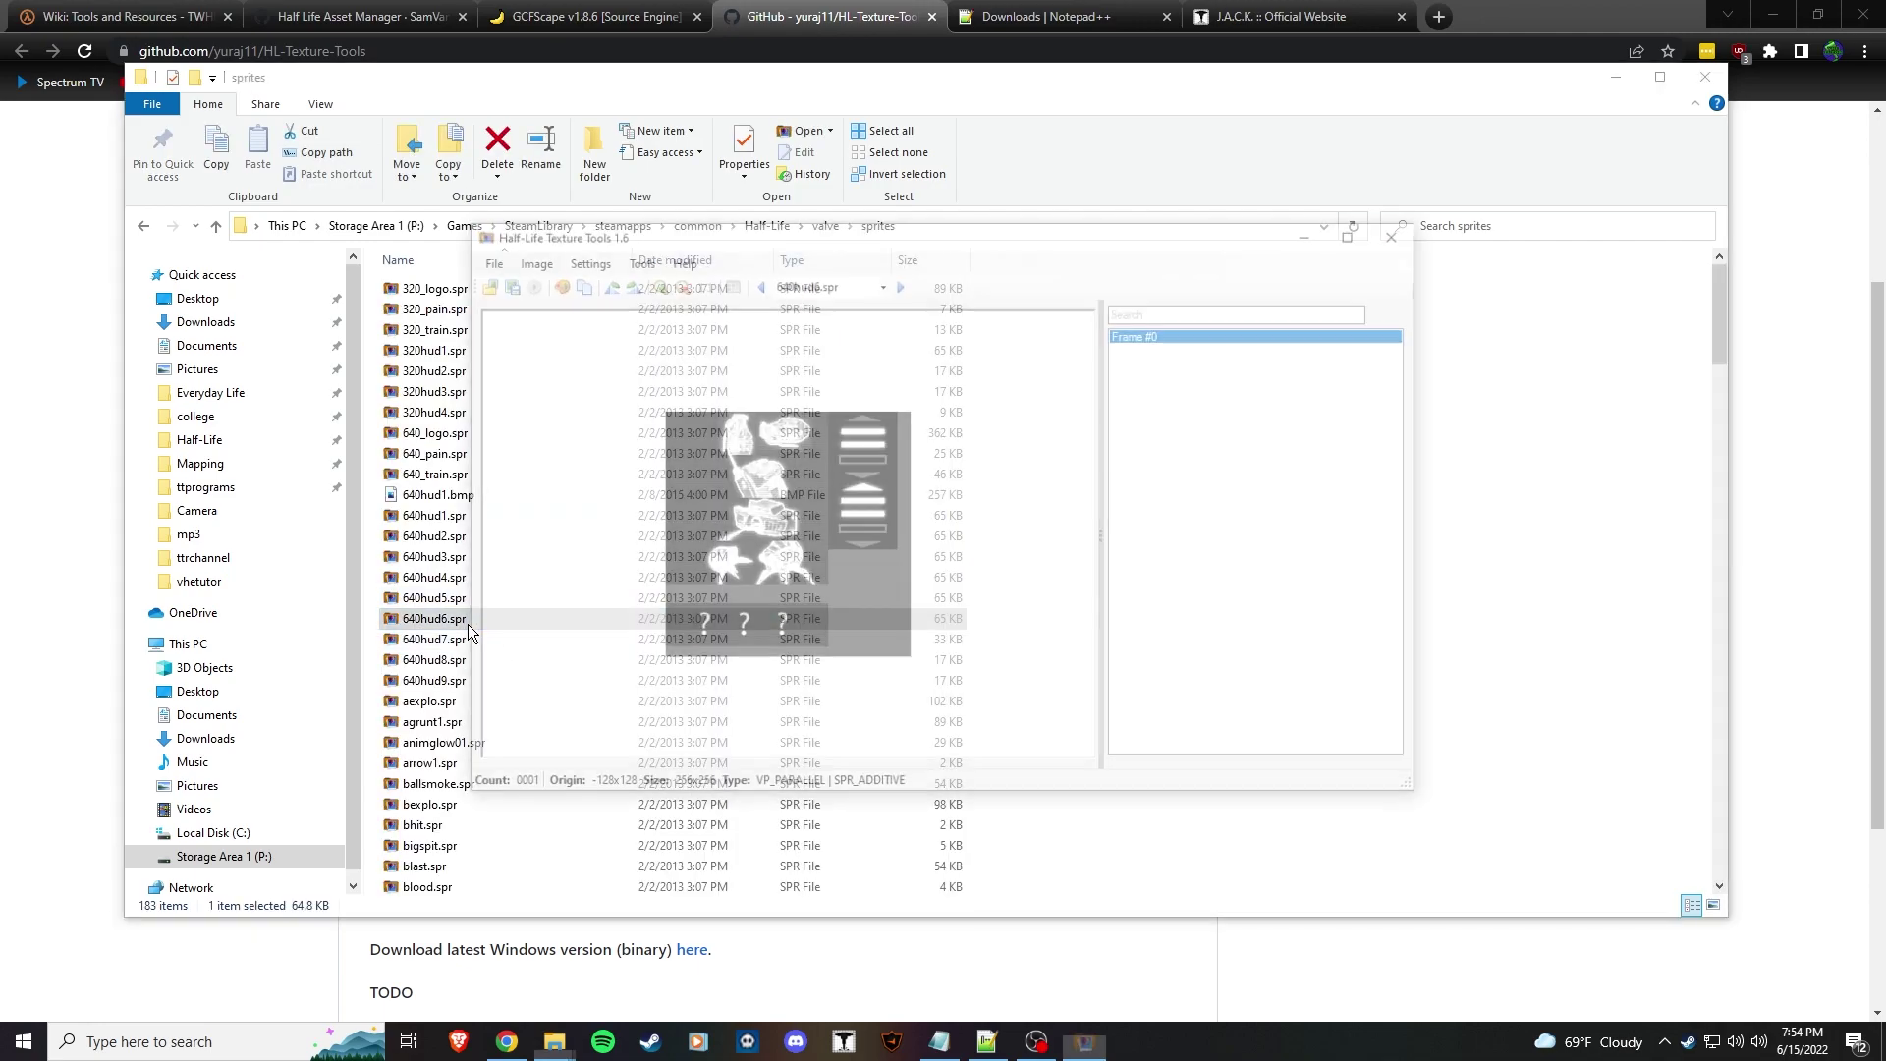
left_click(1403, 232)
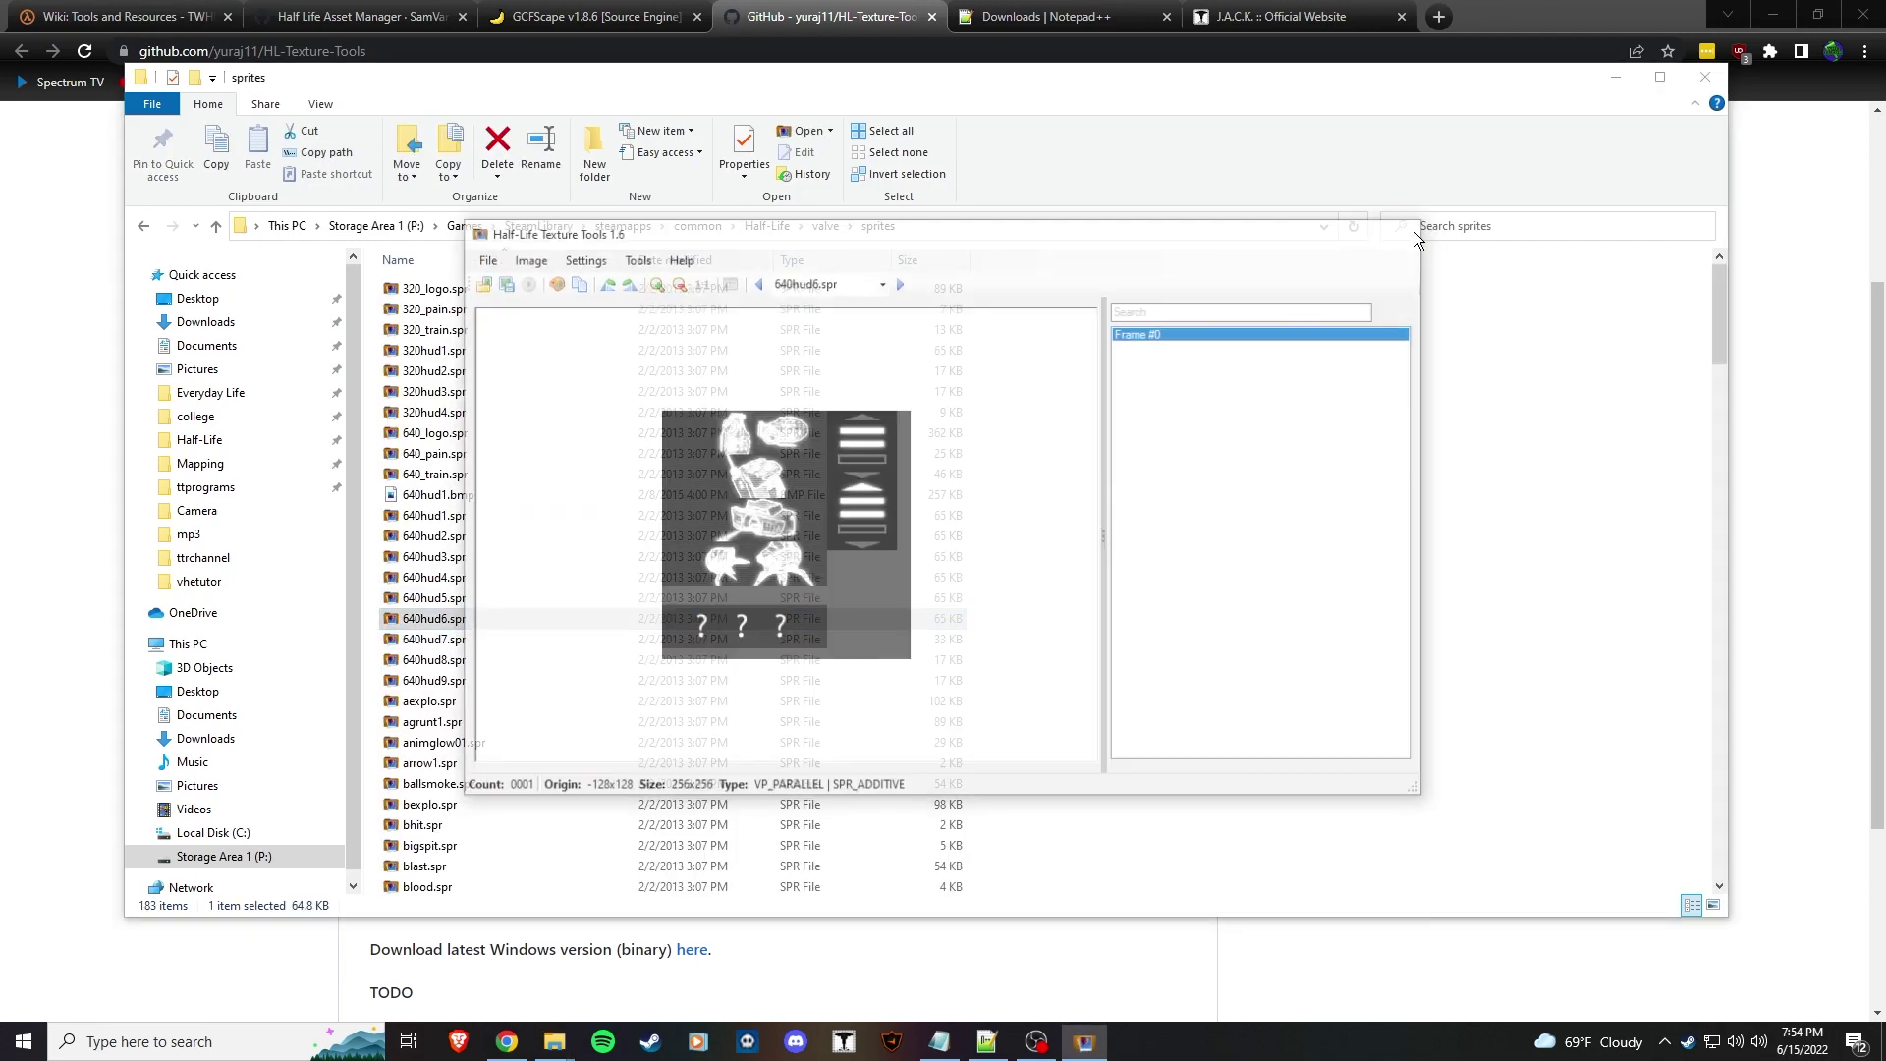
Preview crosshairs.spr, then return to the valve folder and scroll to halflife.wad.
scroll(751, 705, "down", 10)
double_click(457, 496)
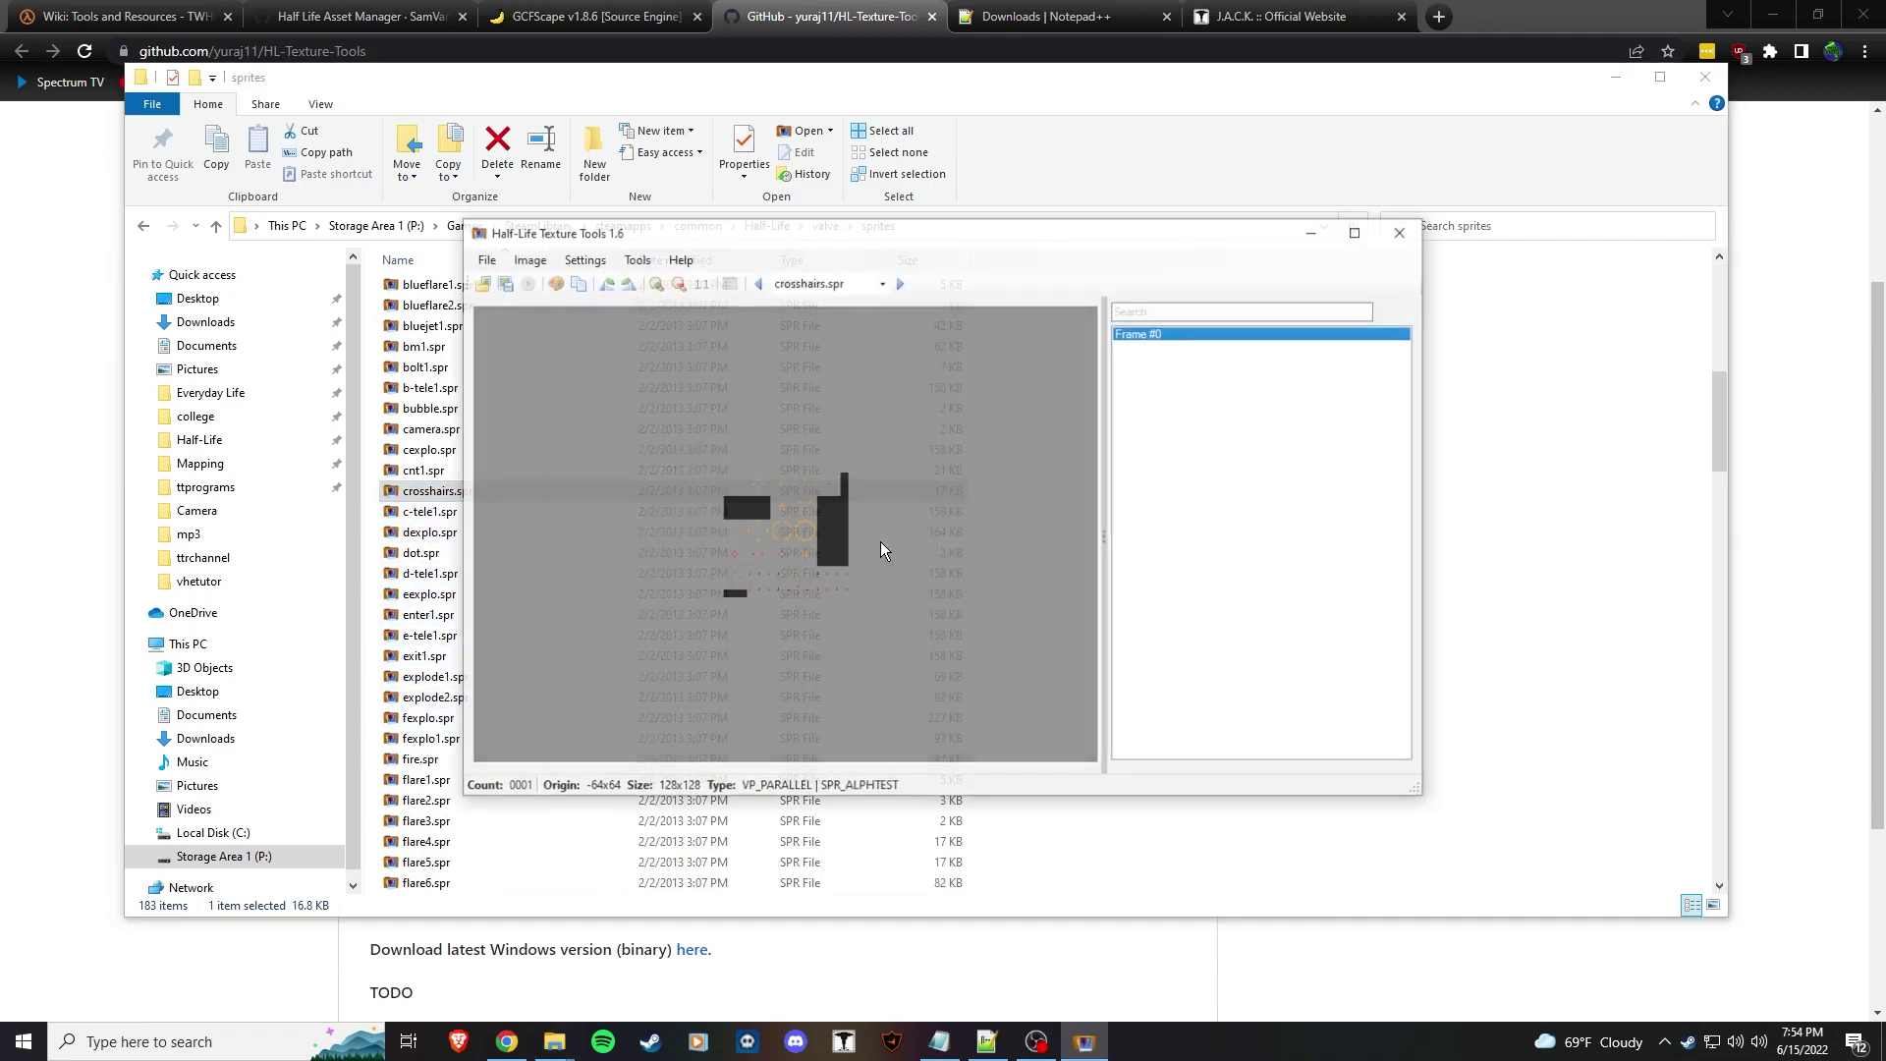
left_click(1403, 232)
key("alt+Up")
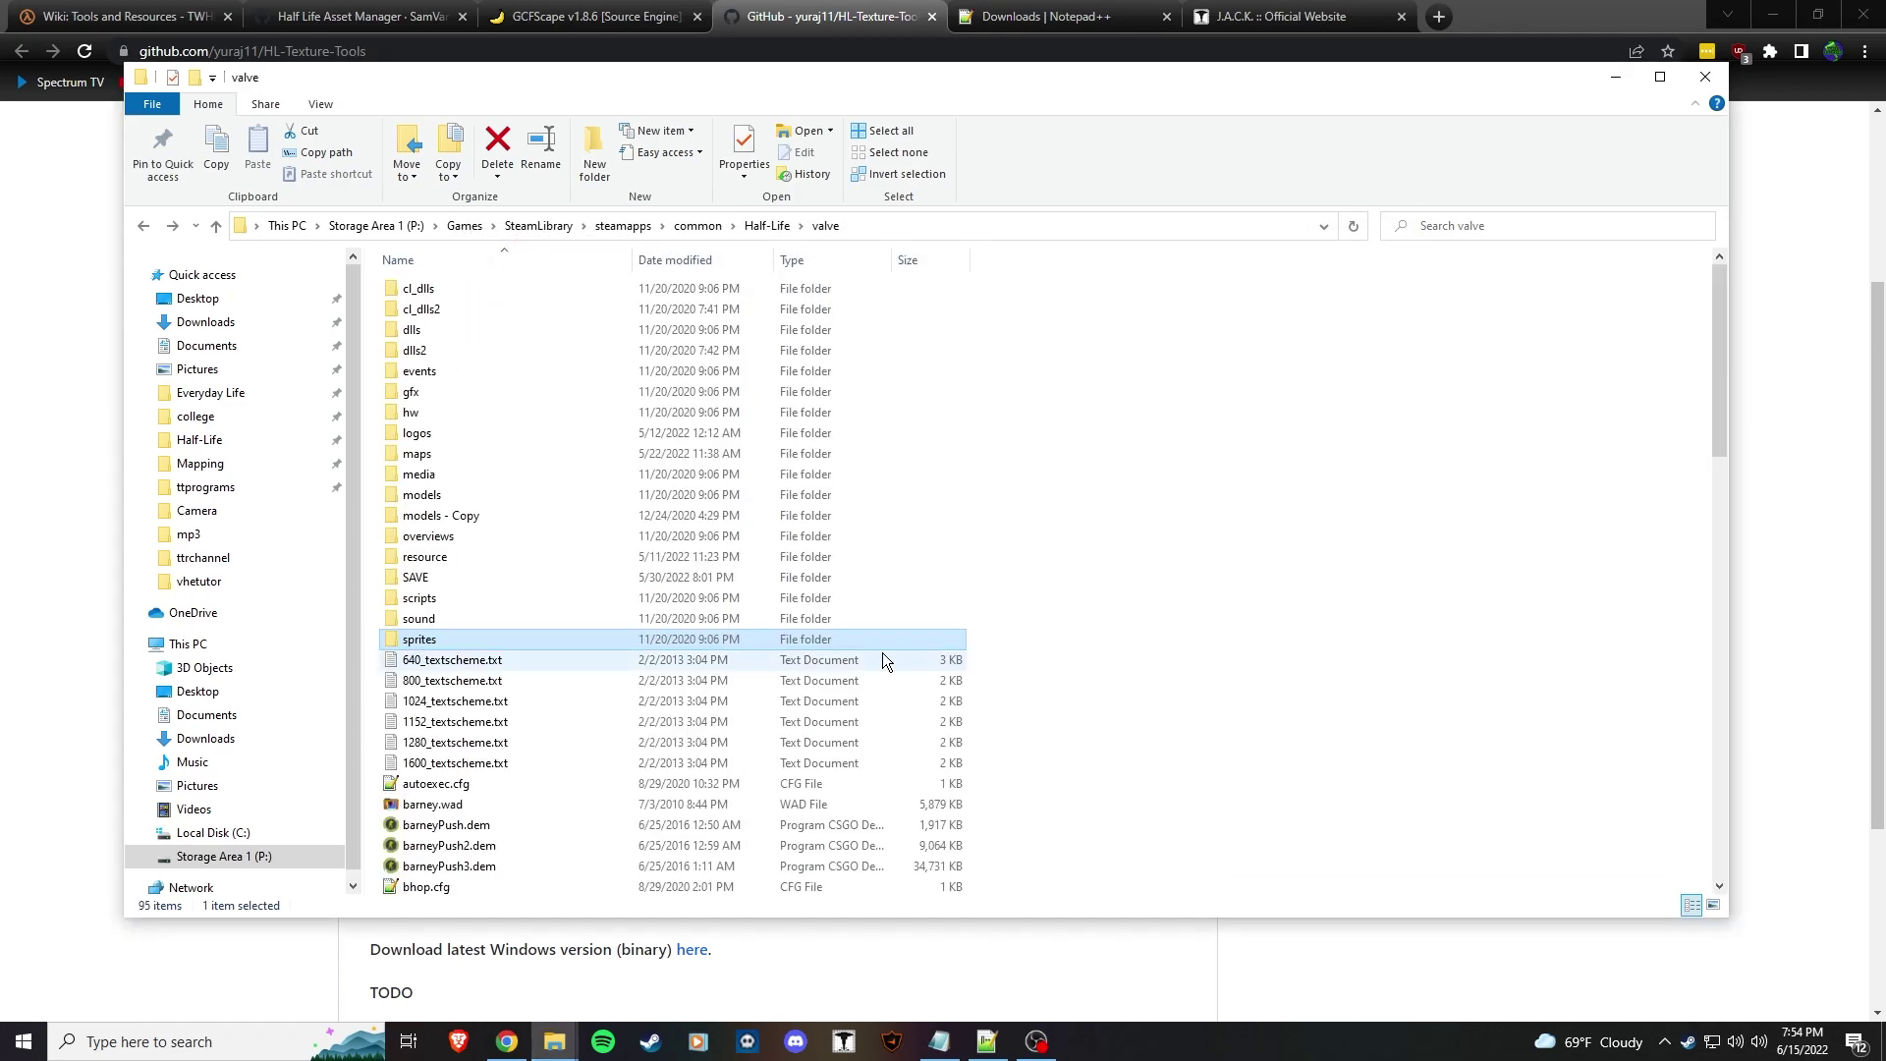
scroll(809, 647, "down", 5)
scroll(511, 747, "down", 6)
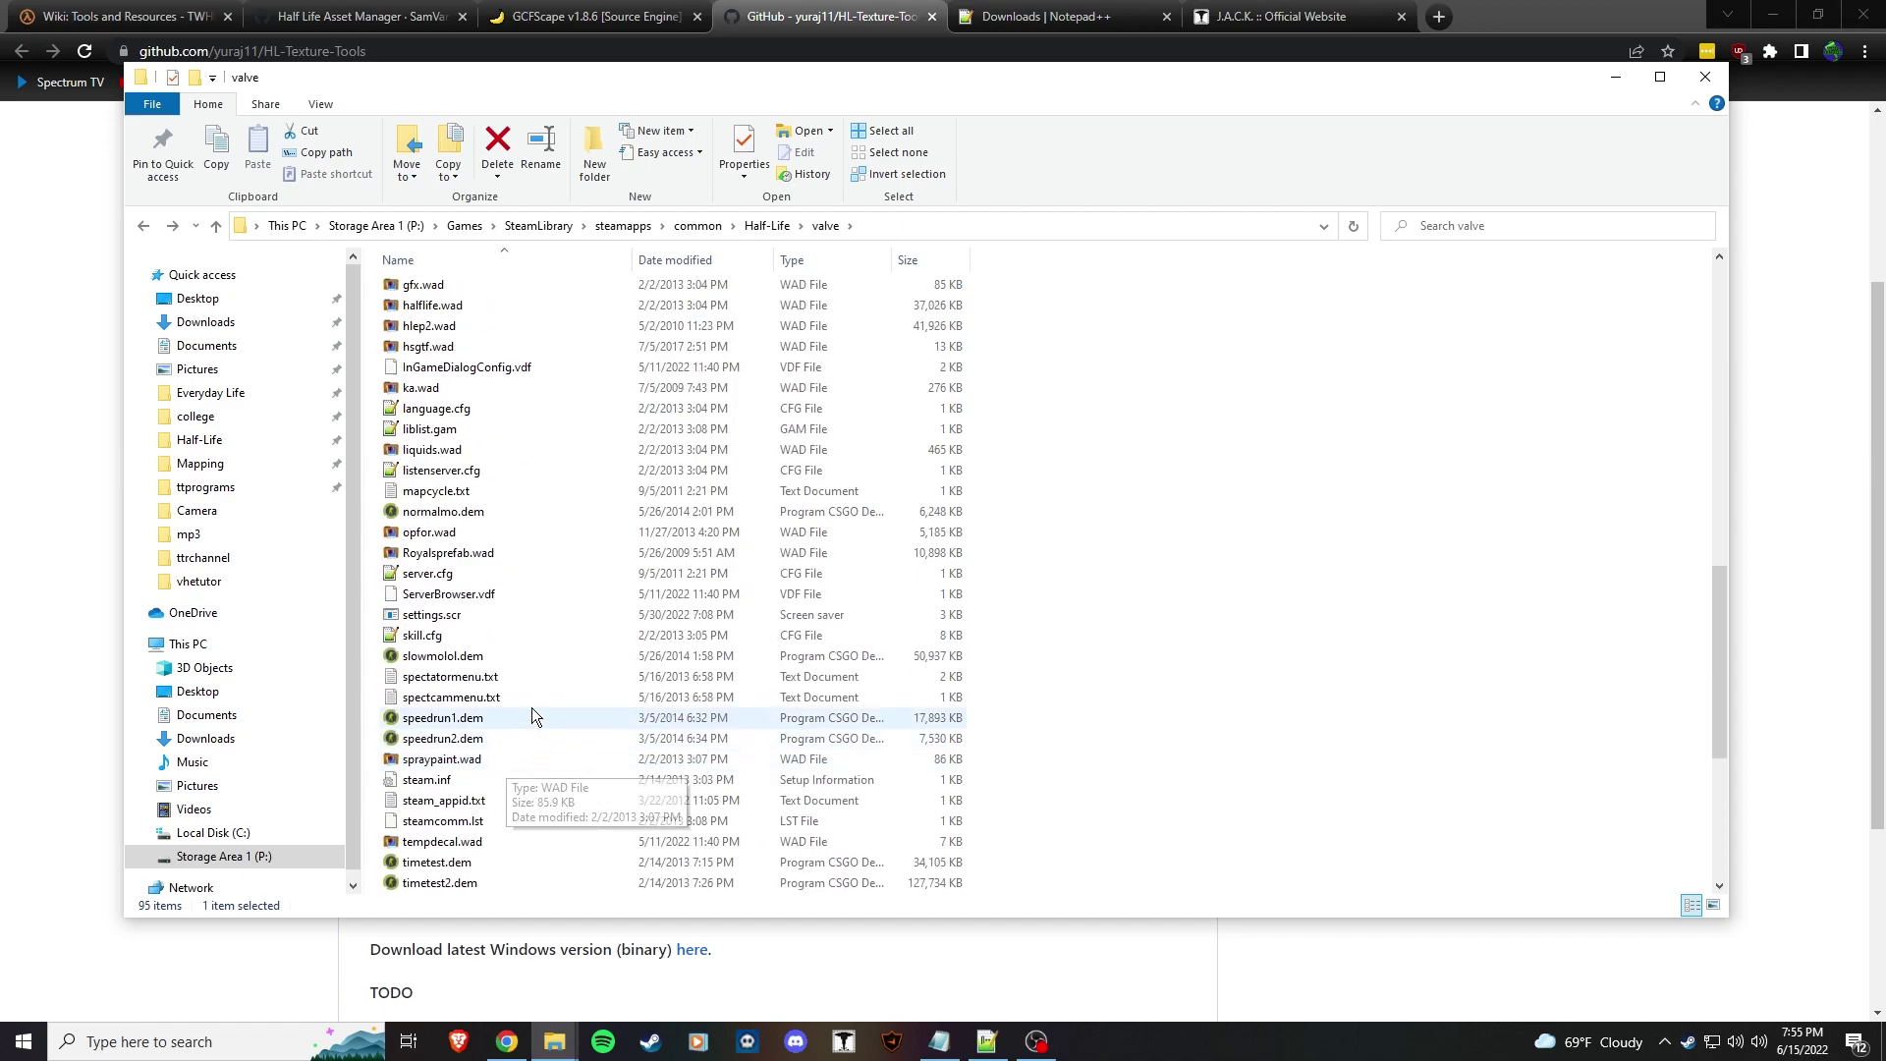
Open halflife.wad in Texture Tools with thumbnail view in an enlarged, repositioned window.
key("h")
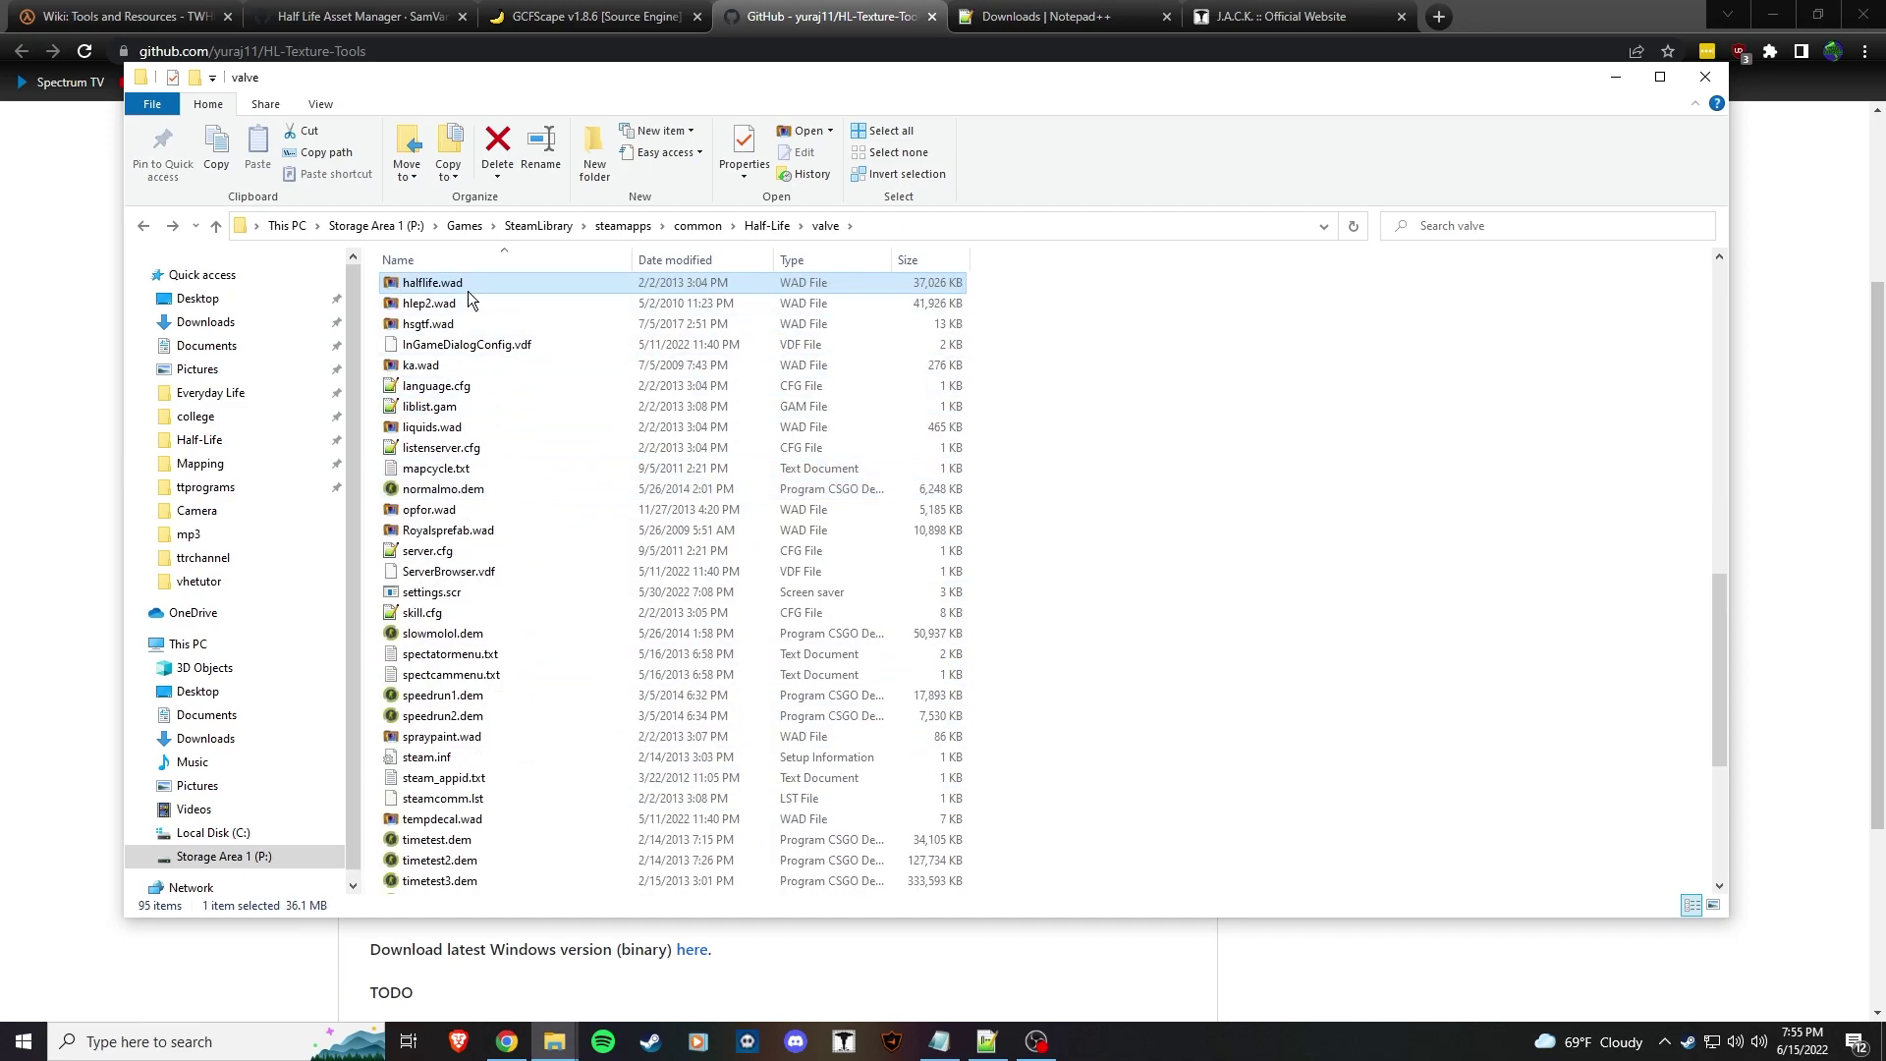
double_click(471, 287)
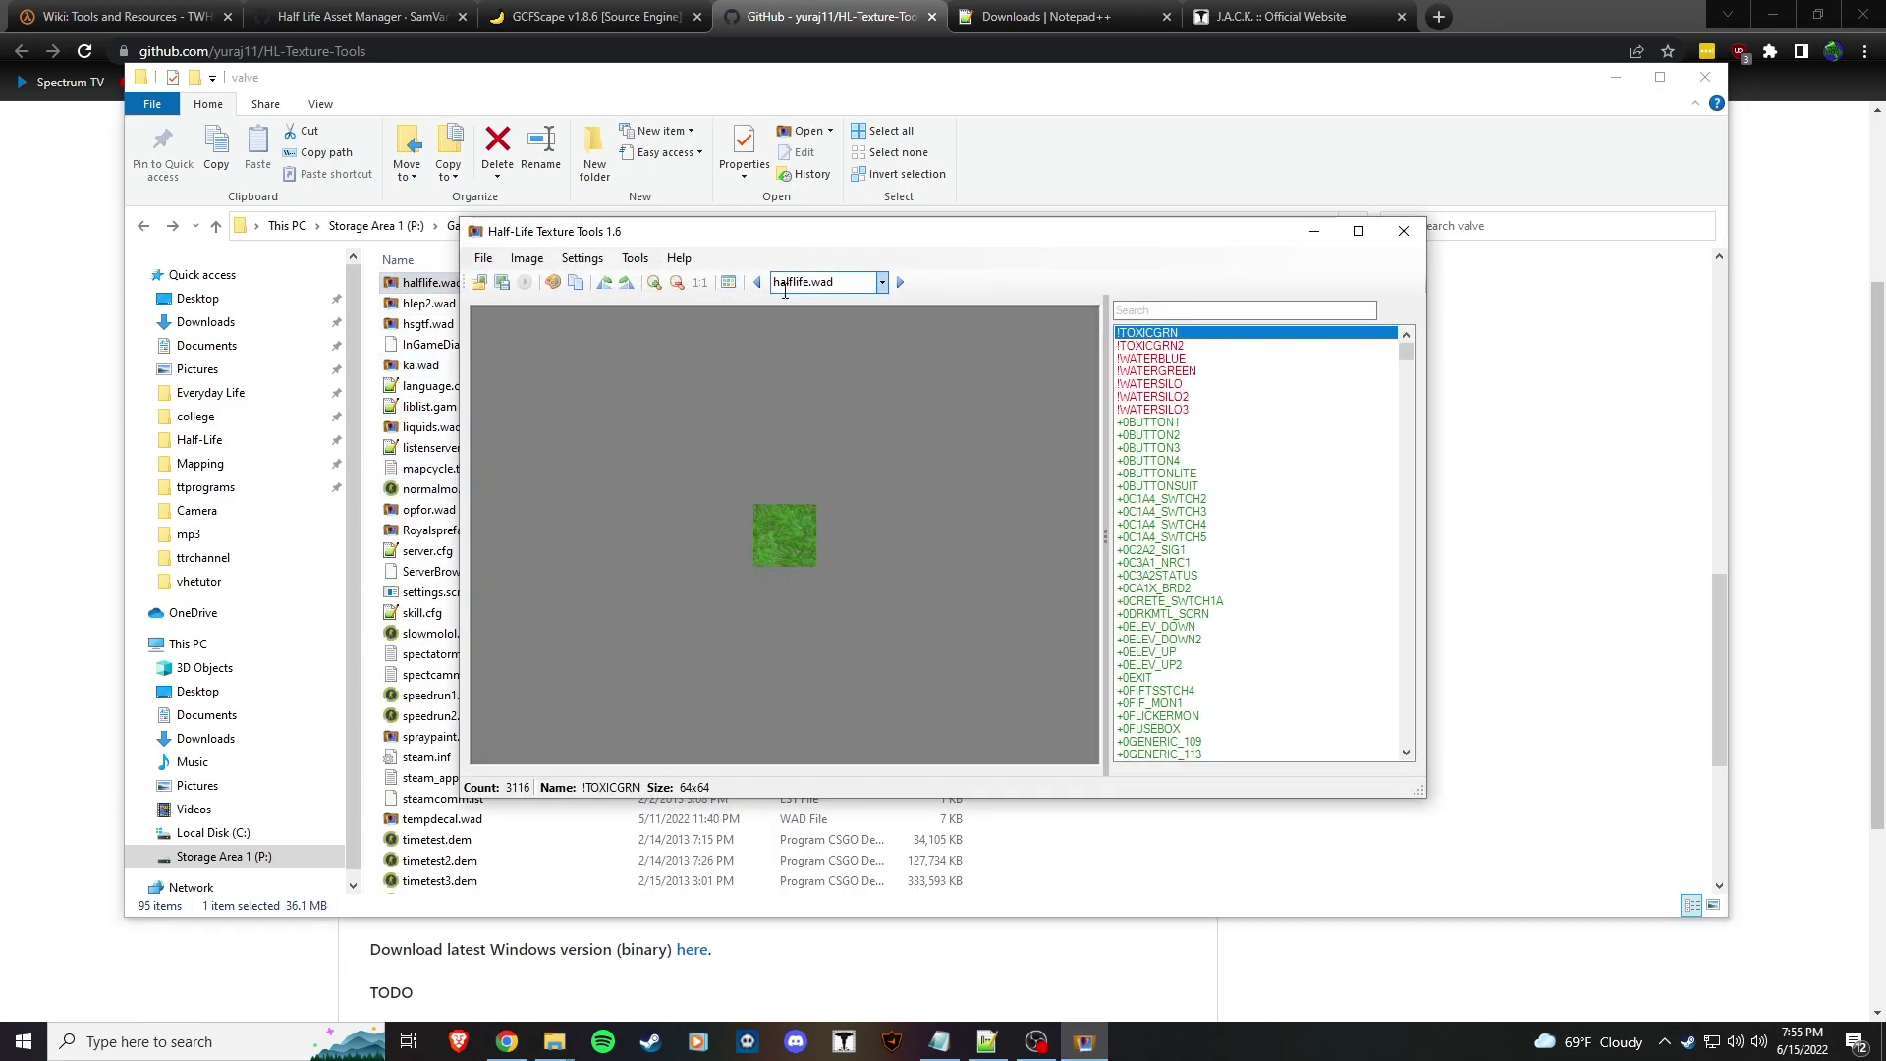
left_click(729, 283)
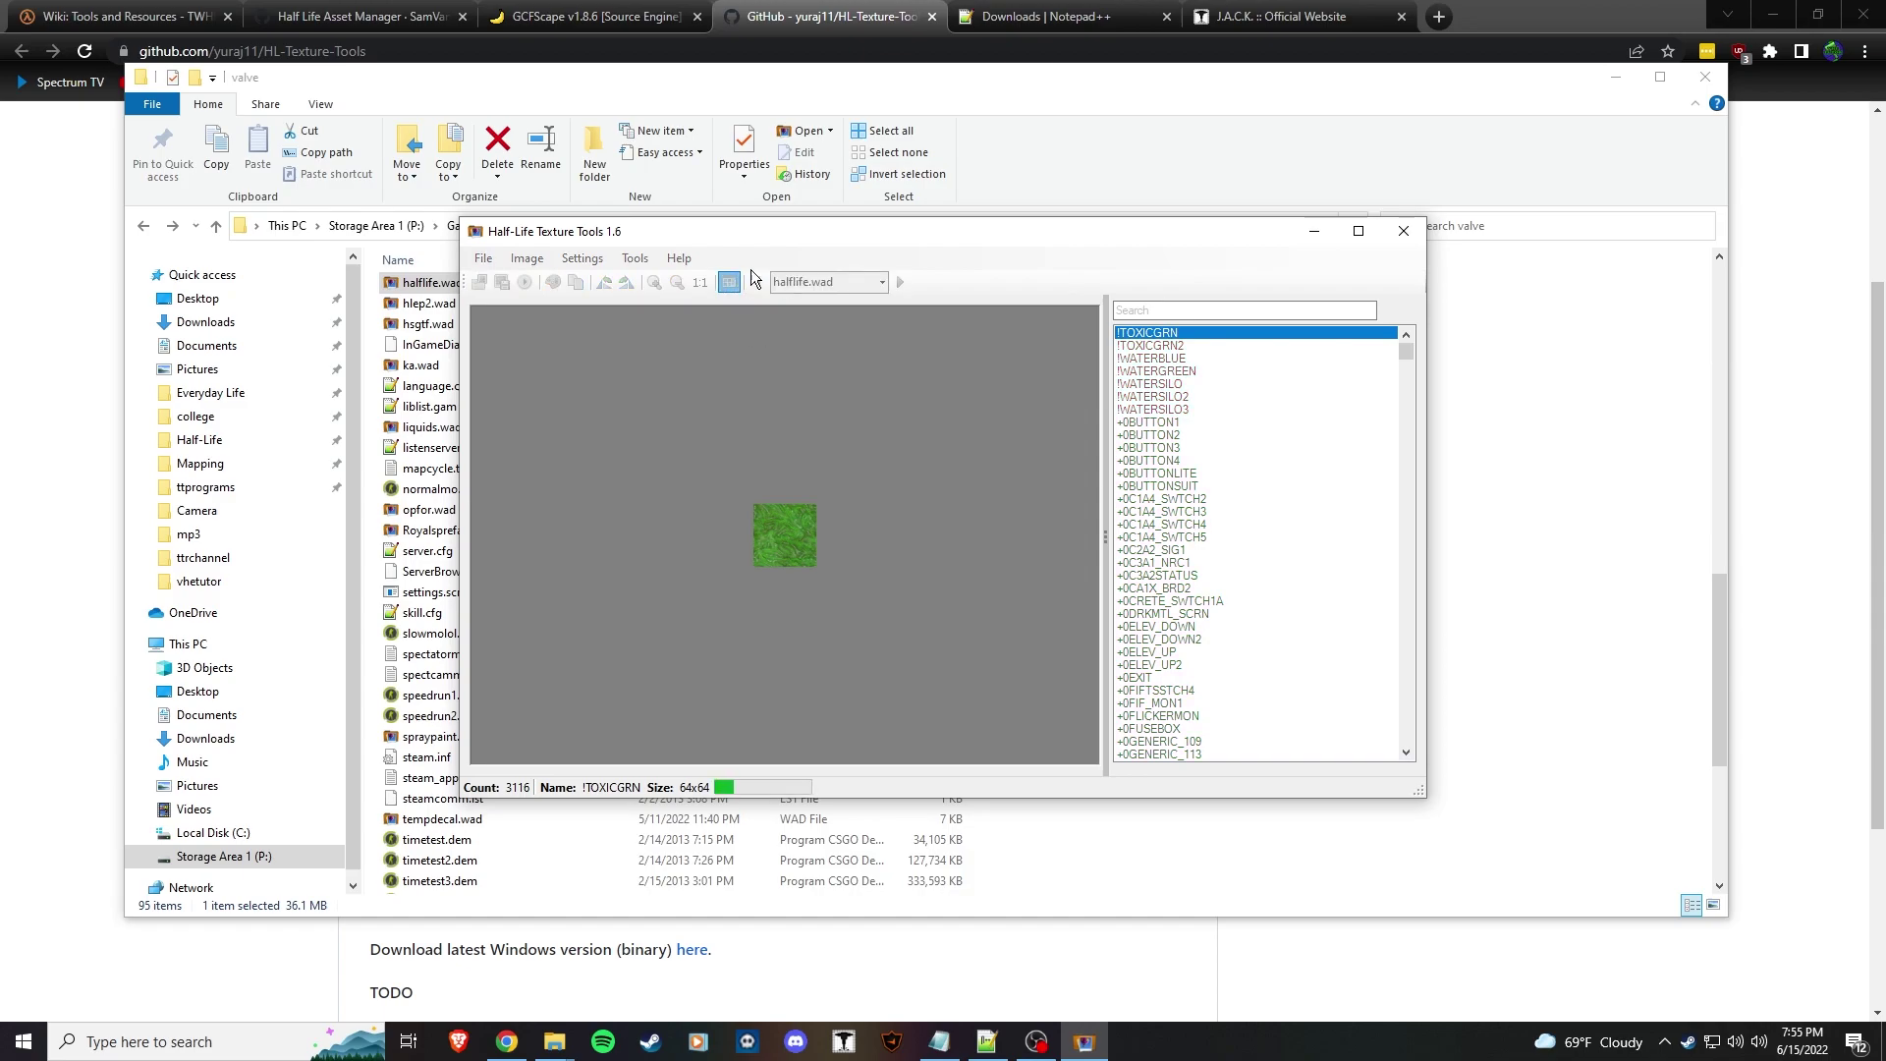
left_click_drag(832, 230, 701, 204)
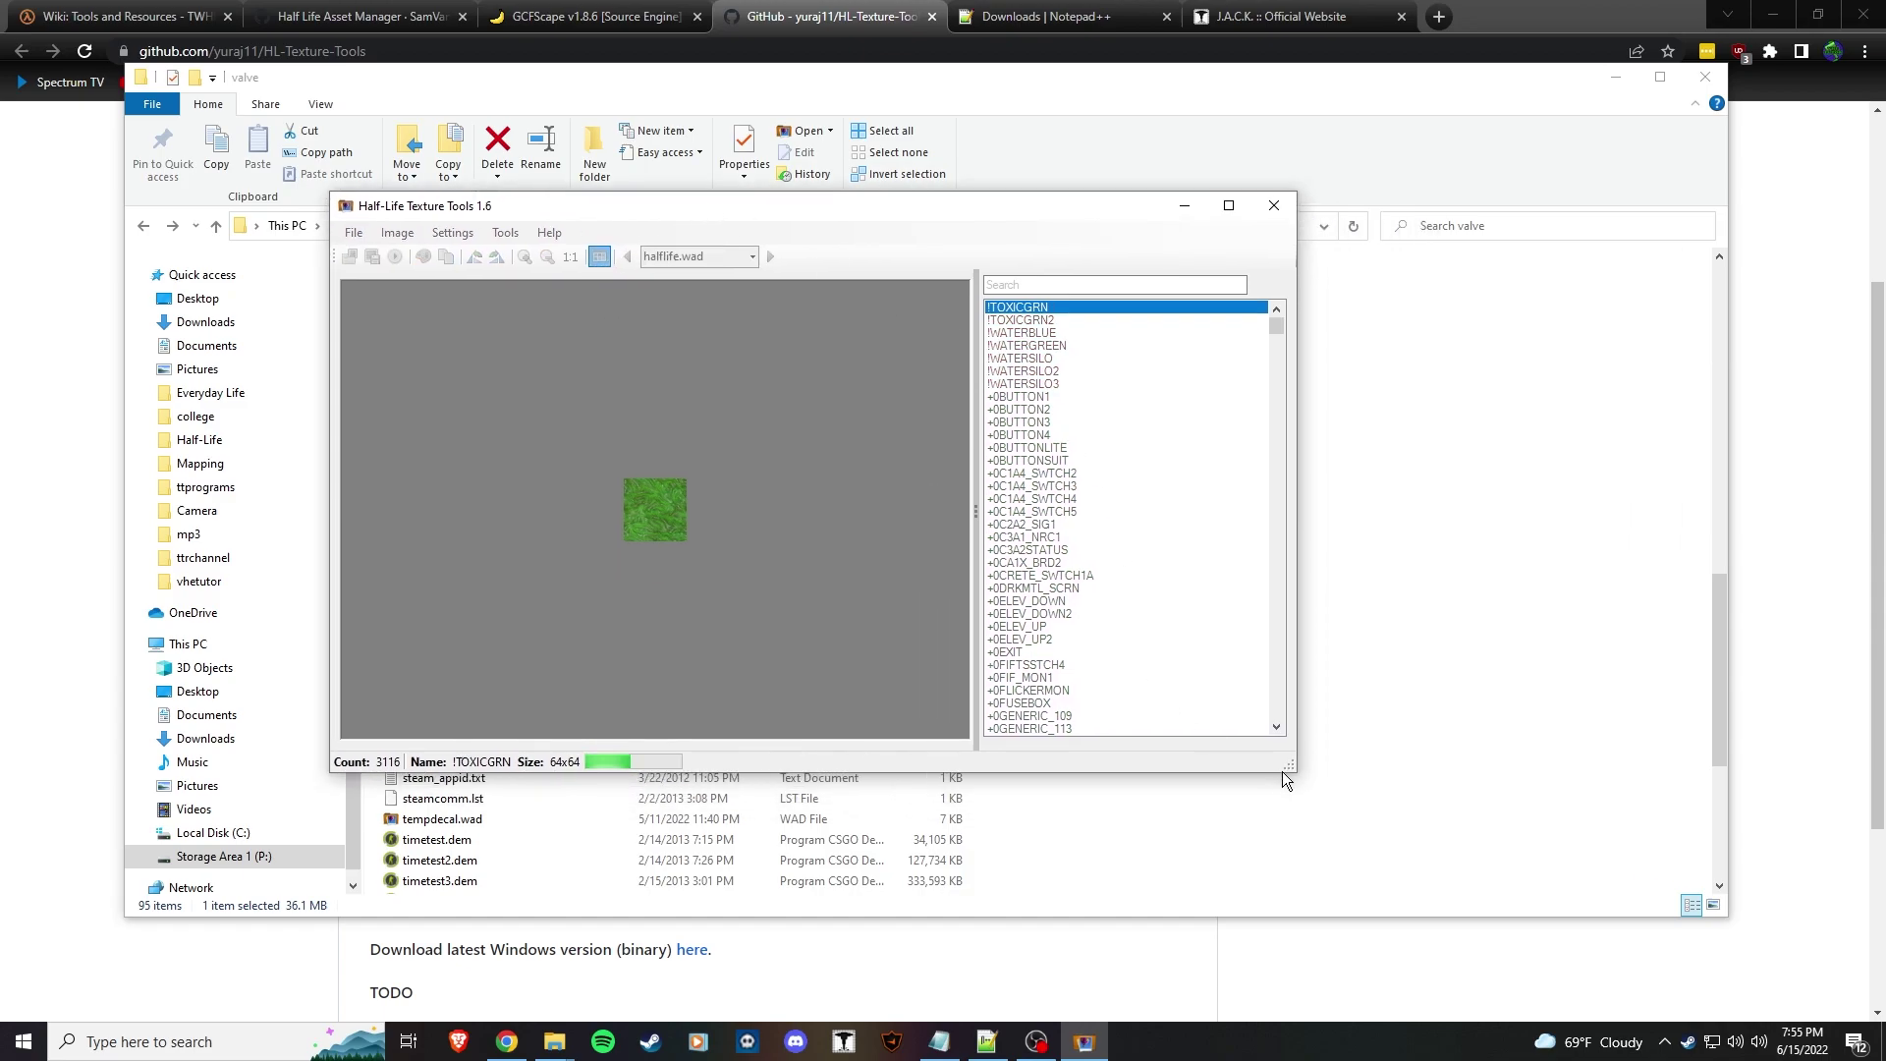
left_click_drag(1283, 770, 1685, 993)
left_click_drag(1004, 205, 899, 124)
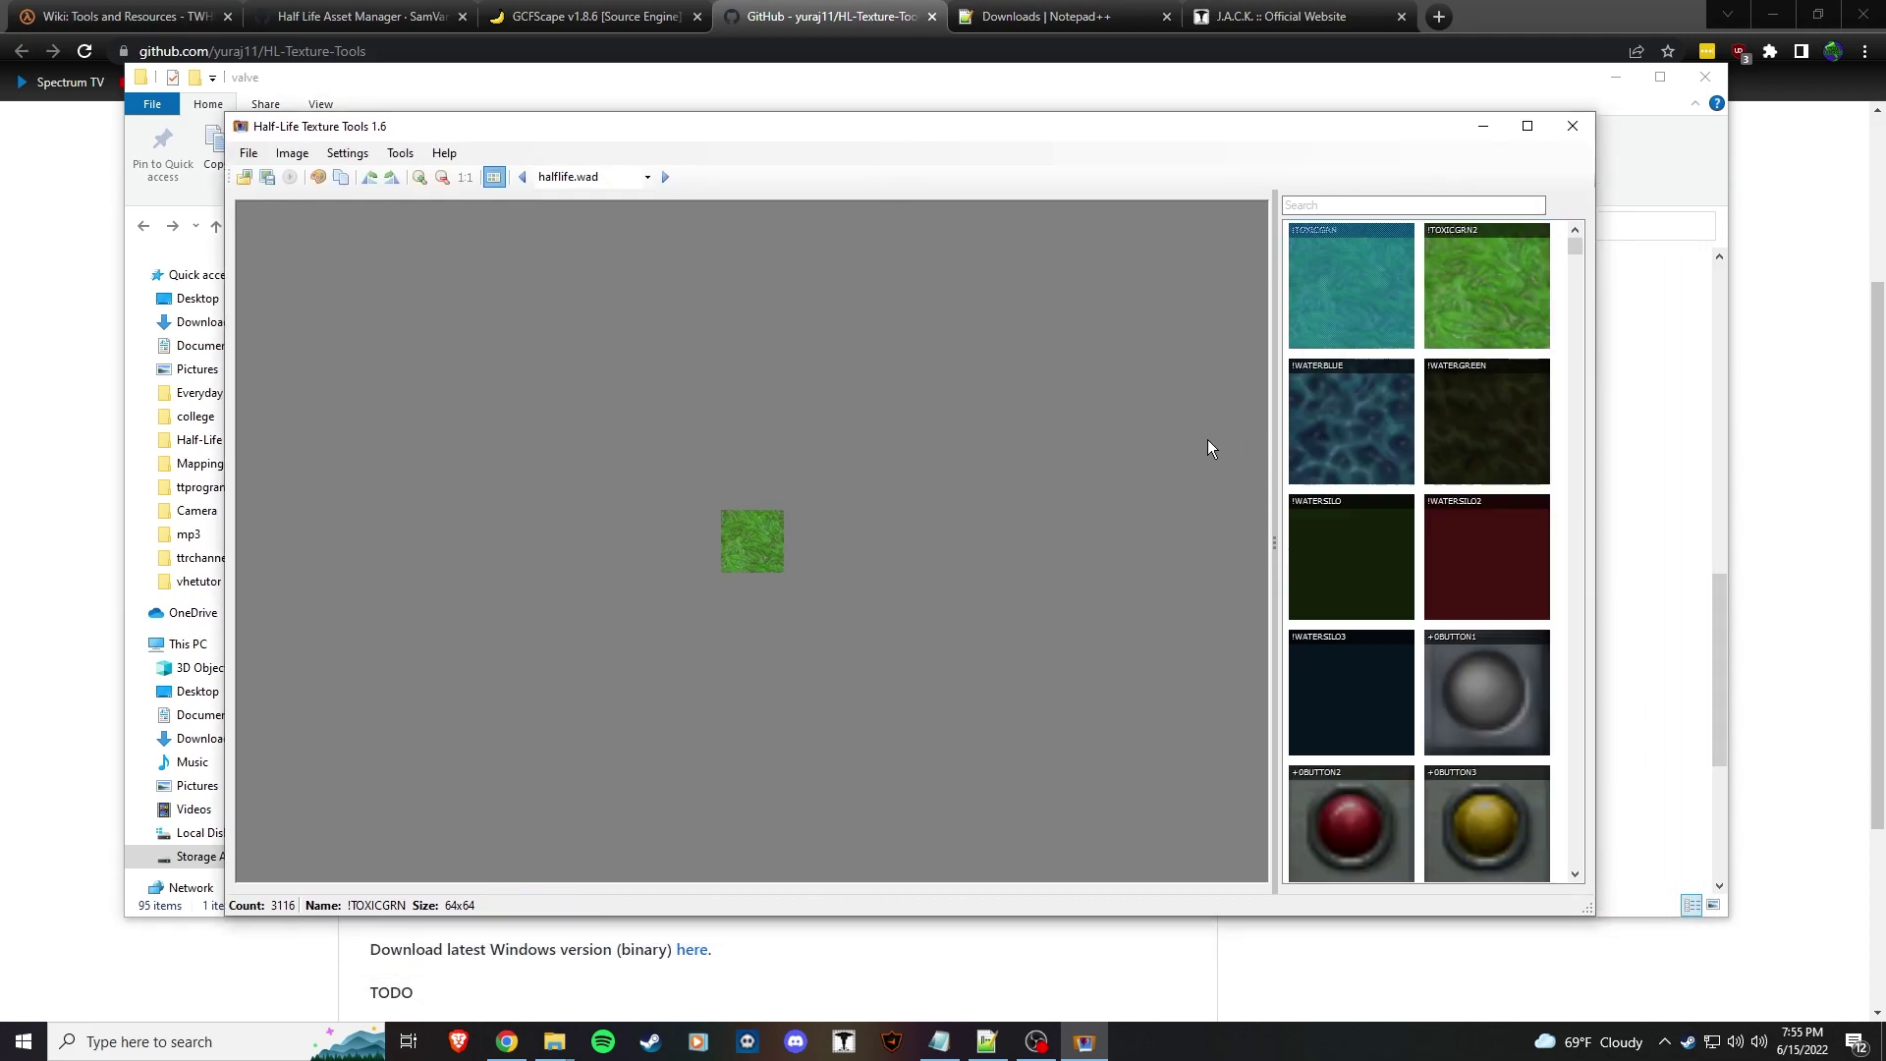
Browse the texture grid, previewing C1A1_NAMES7 and the 128x128 TNNL_FLR7B texture.
scroll(1474, 362, "down", 10)
left_click_drag(1576, 257, 1596, 528)
left_click(1375, 592)
left_click(295, 154)
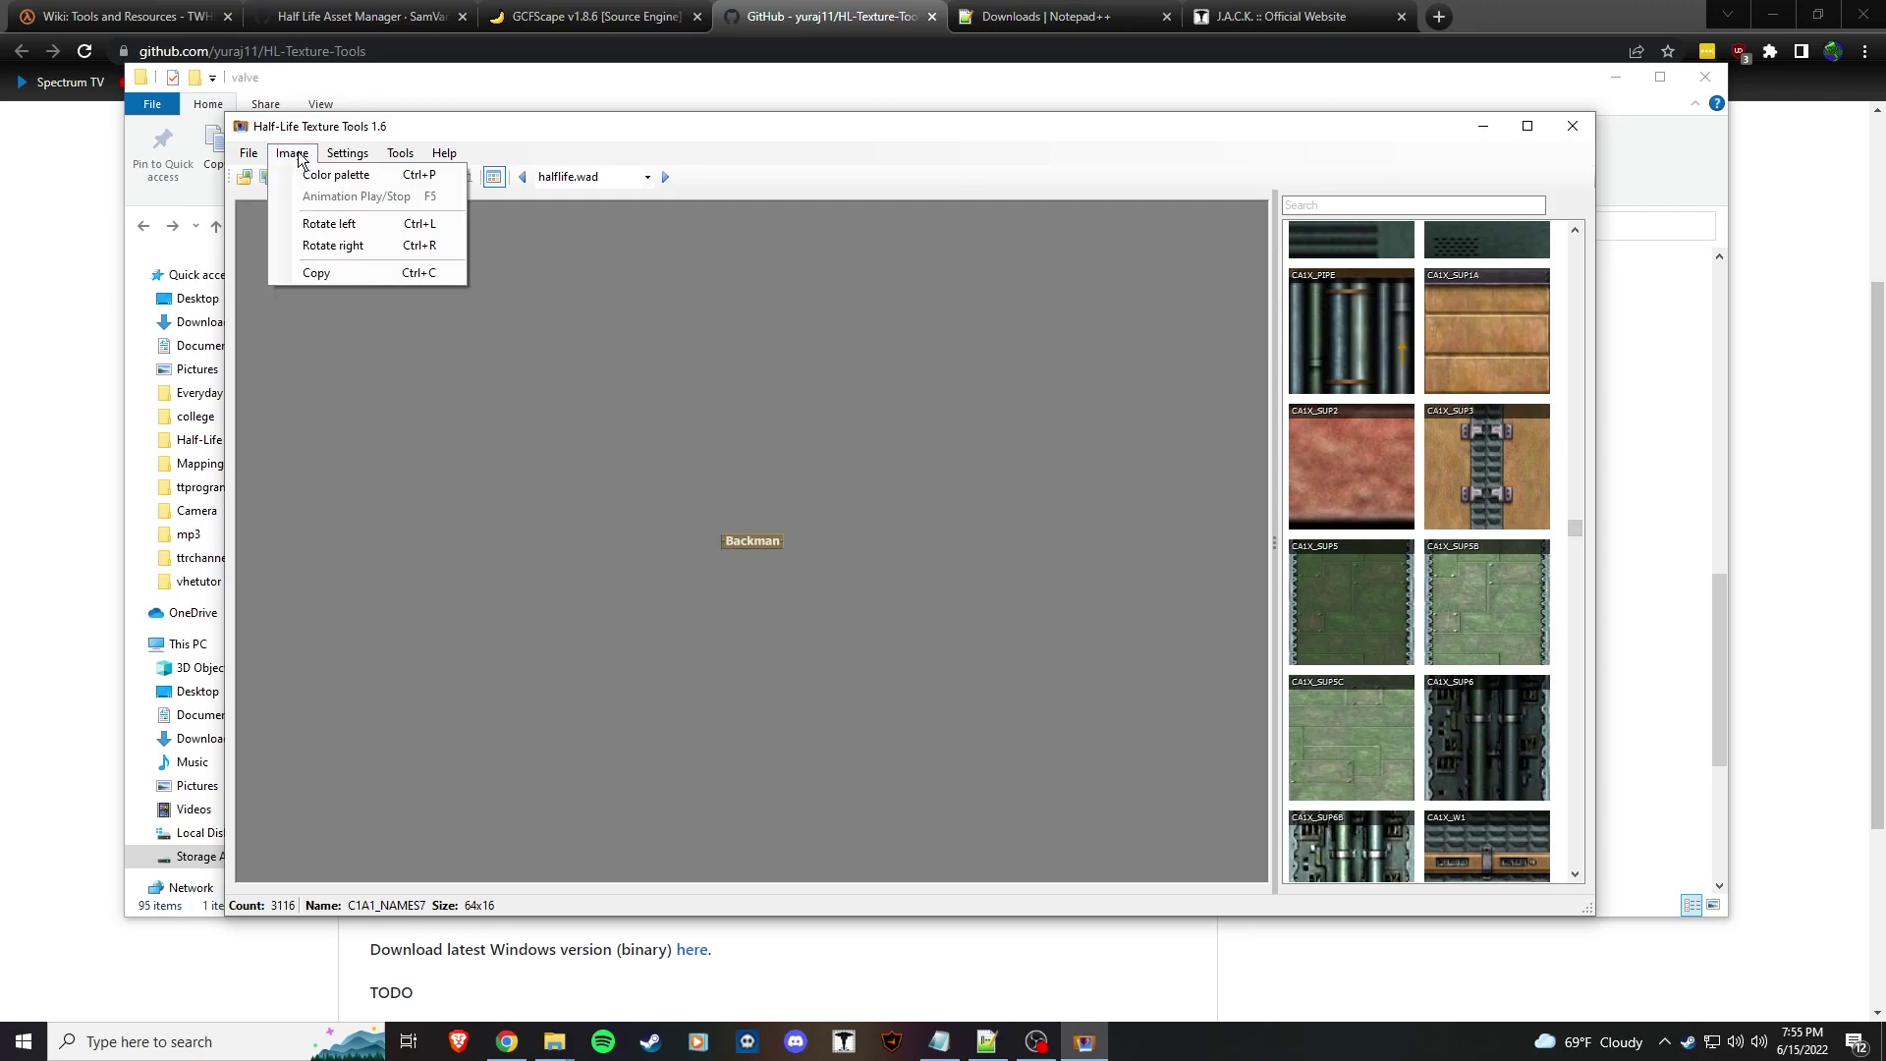
mouse_move(385, 160)
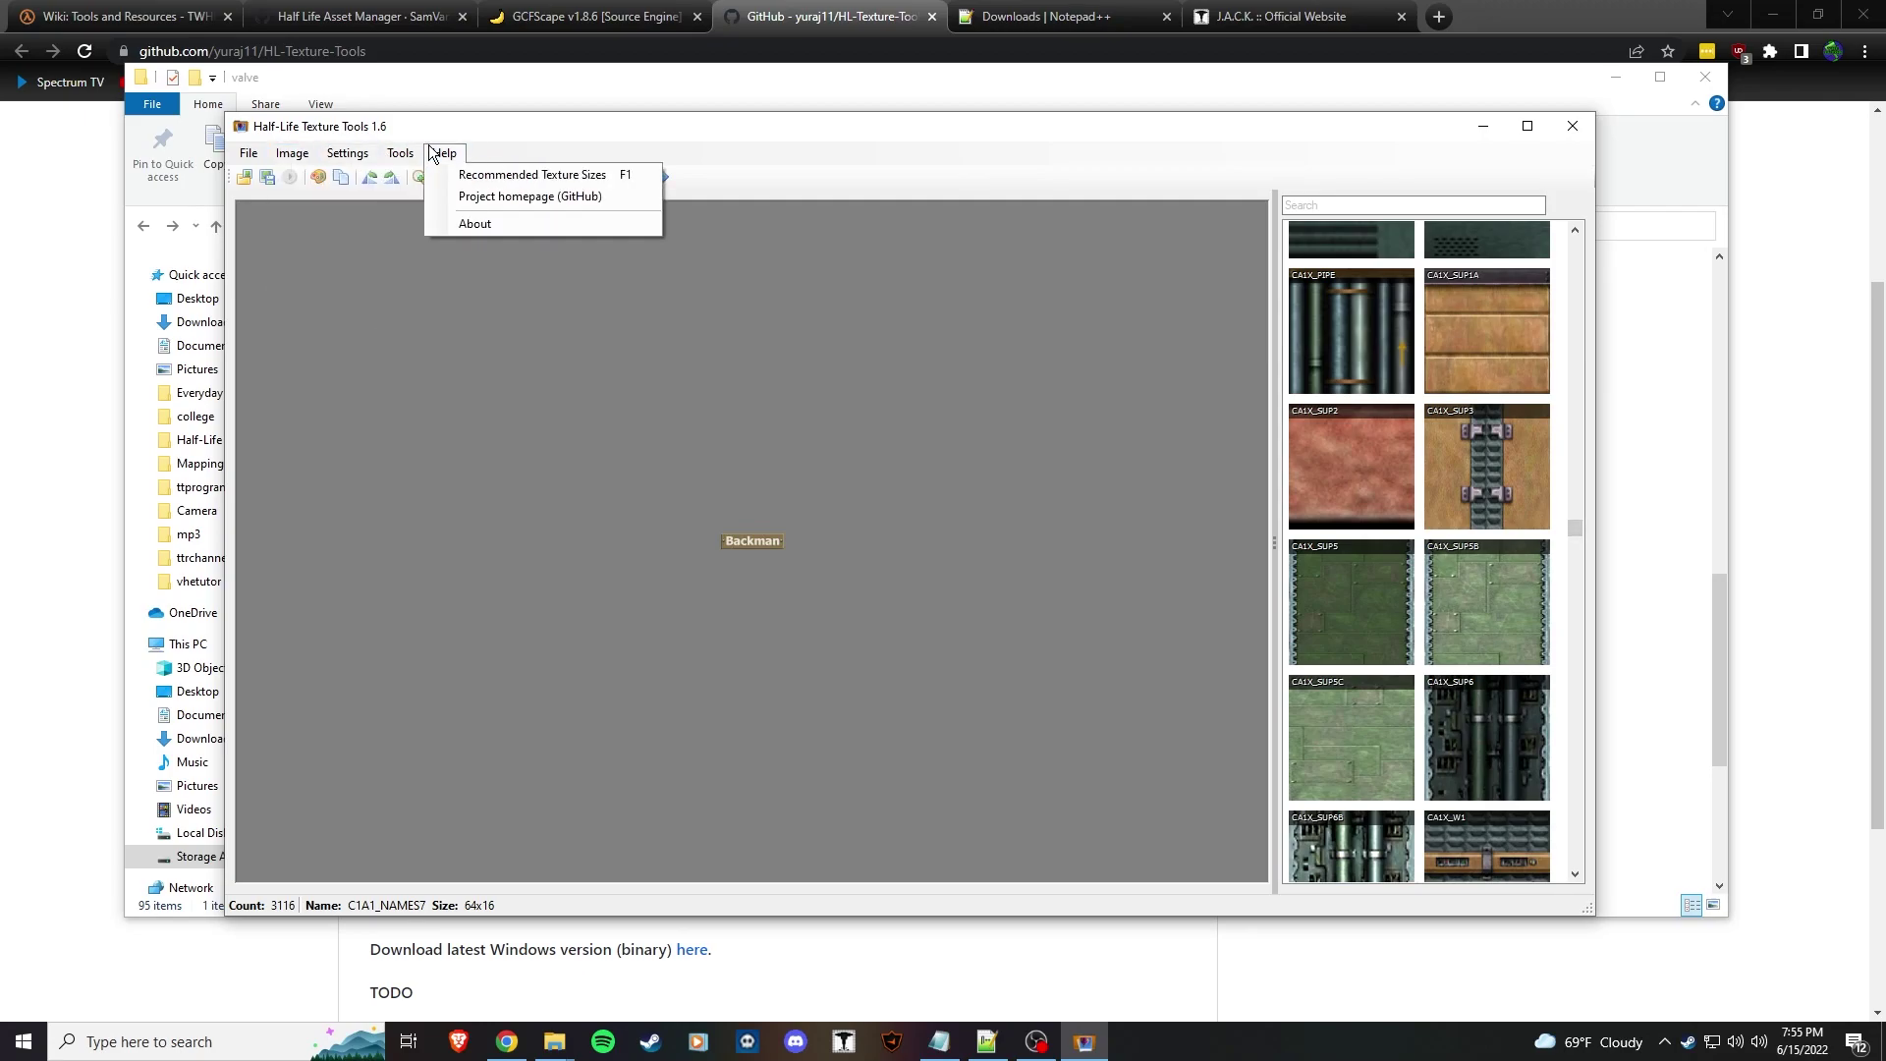
mouse_move(242, 161)
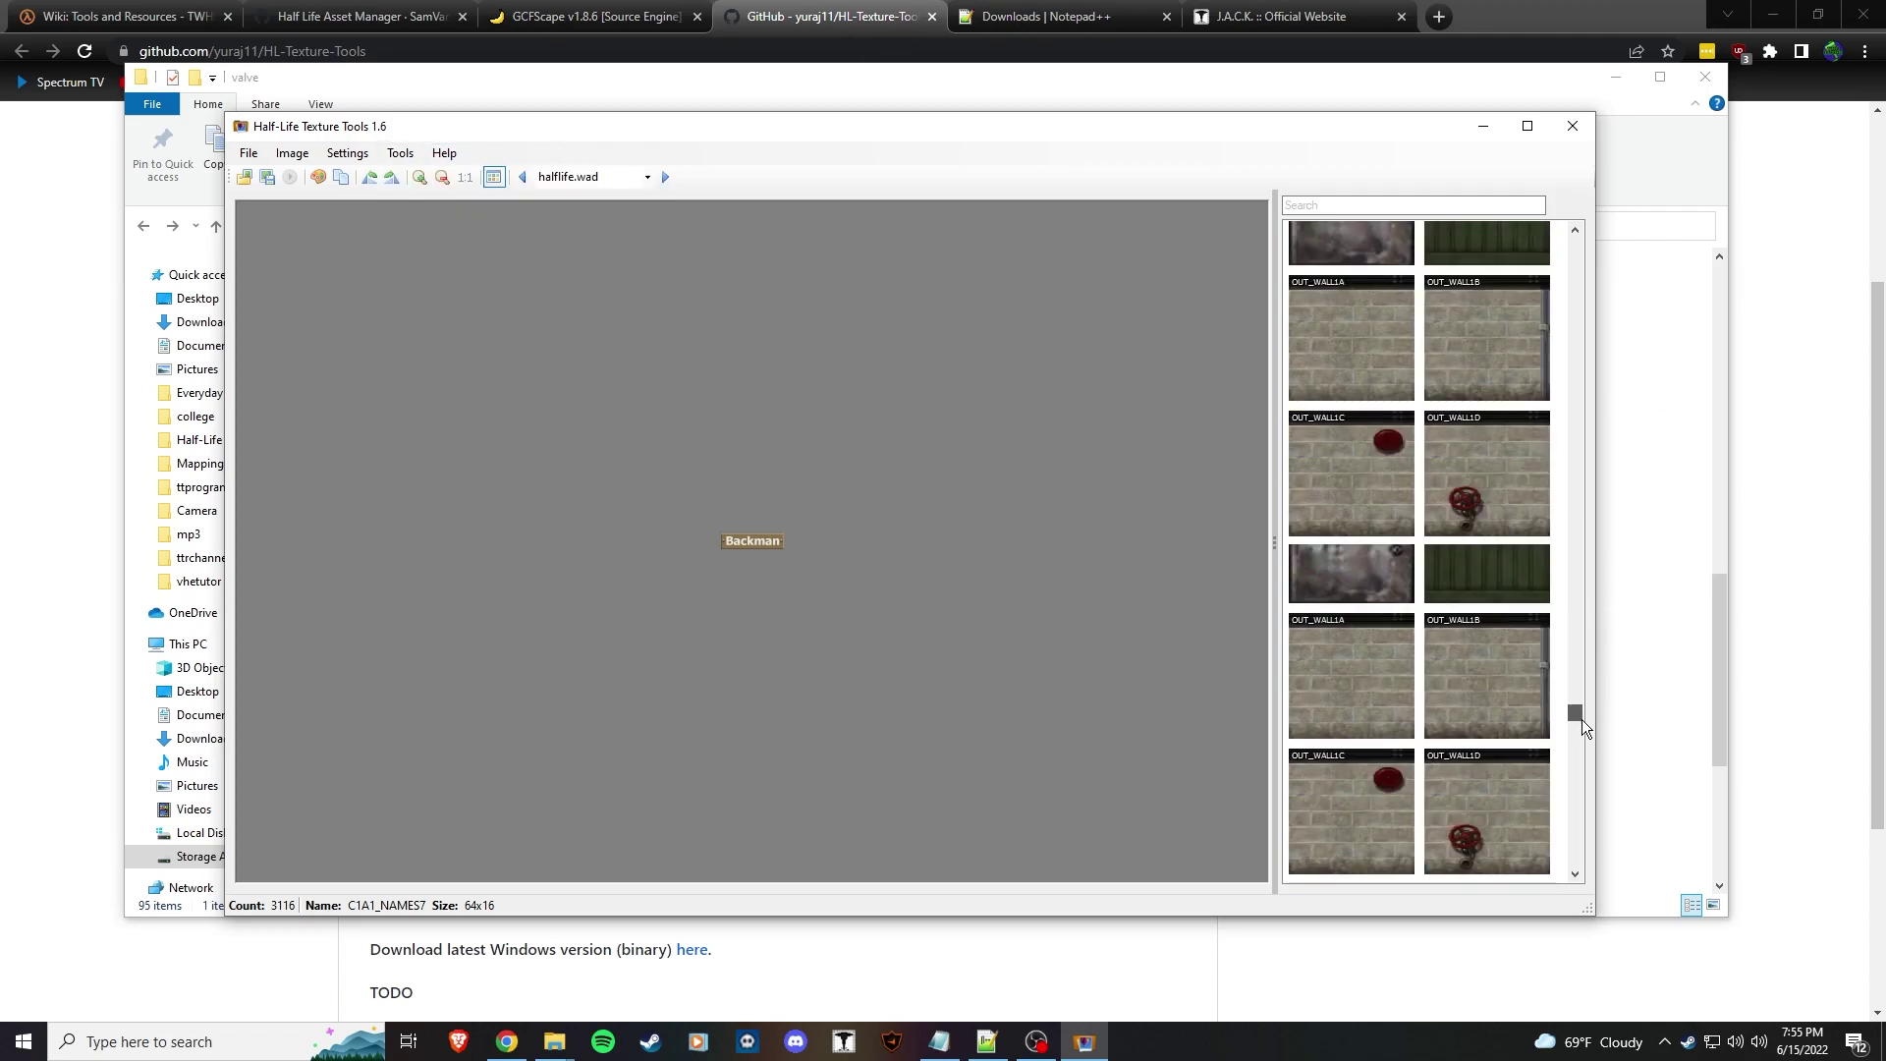
left_click(1405, 566)
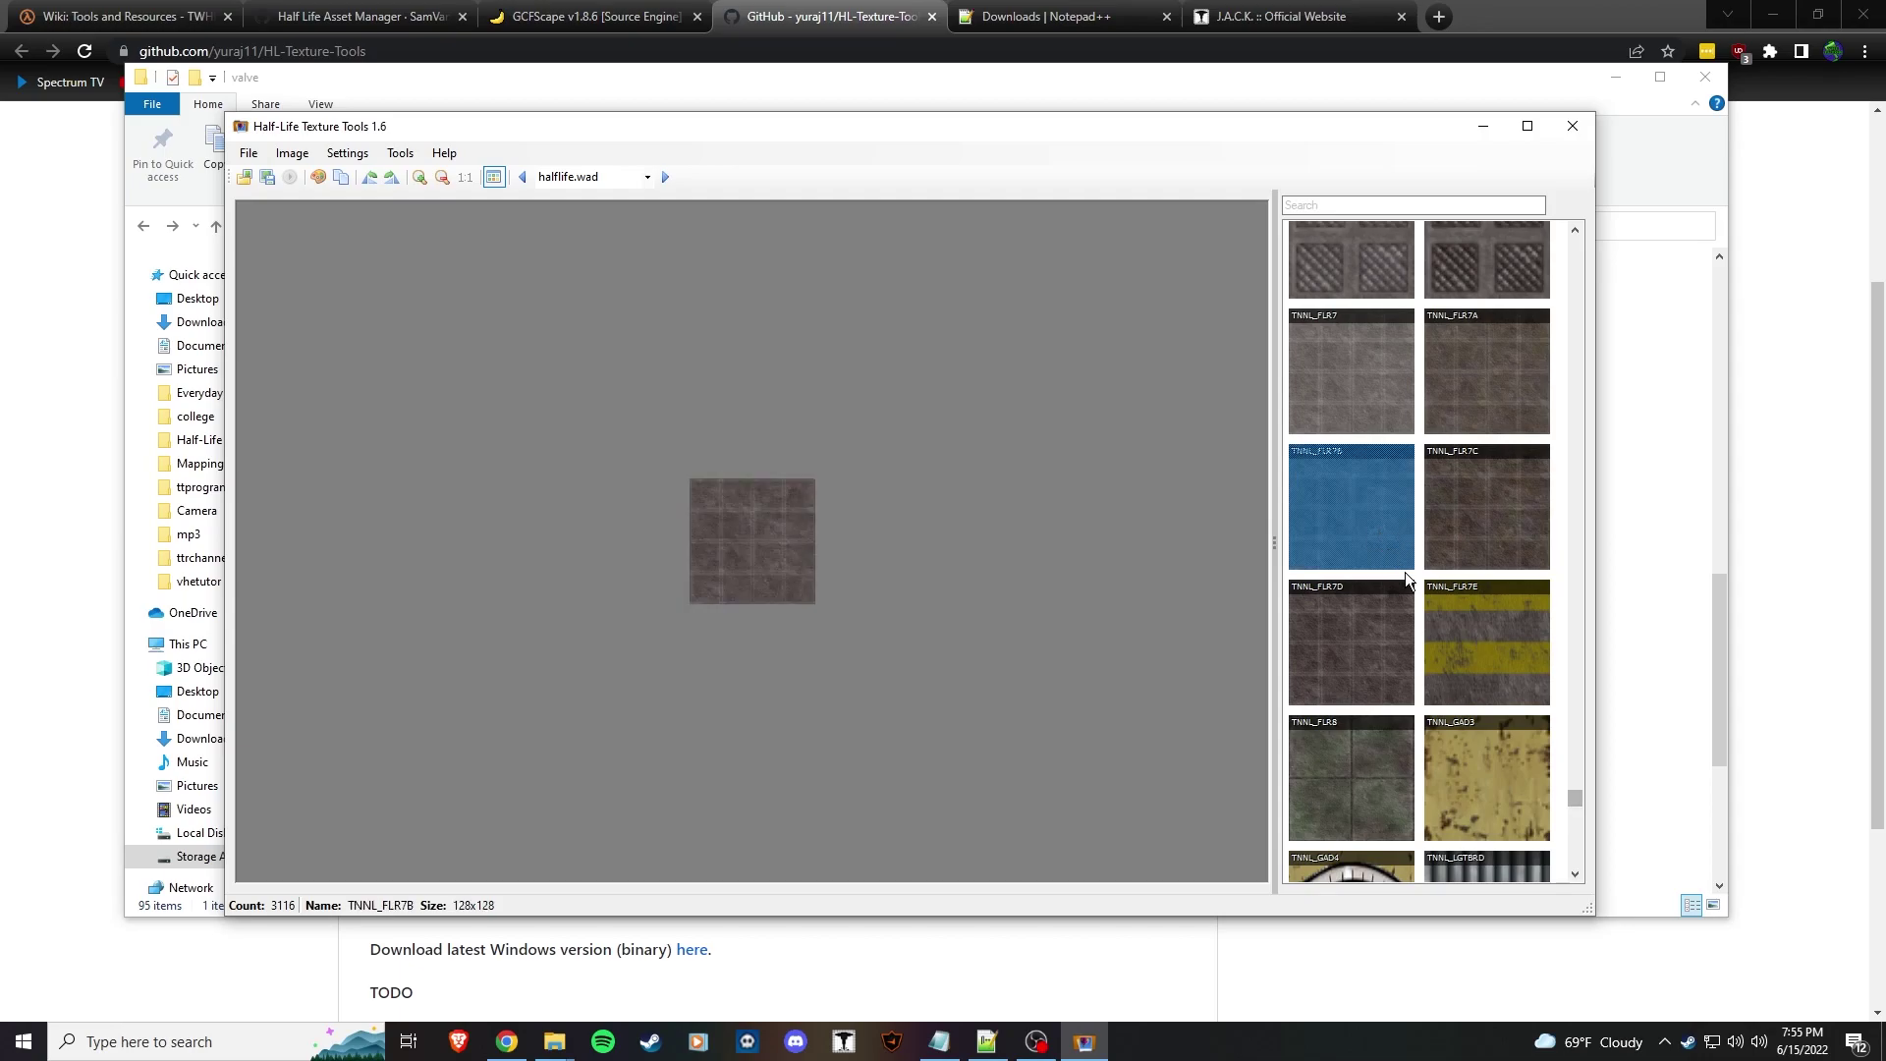
Close the Half-Life Texture Tools window.
left_click(1564, 126)
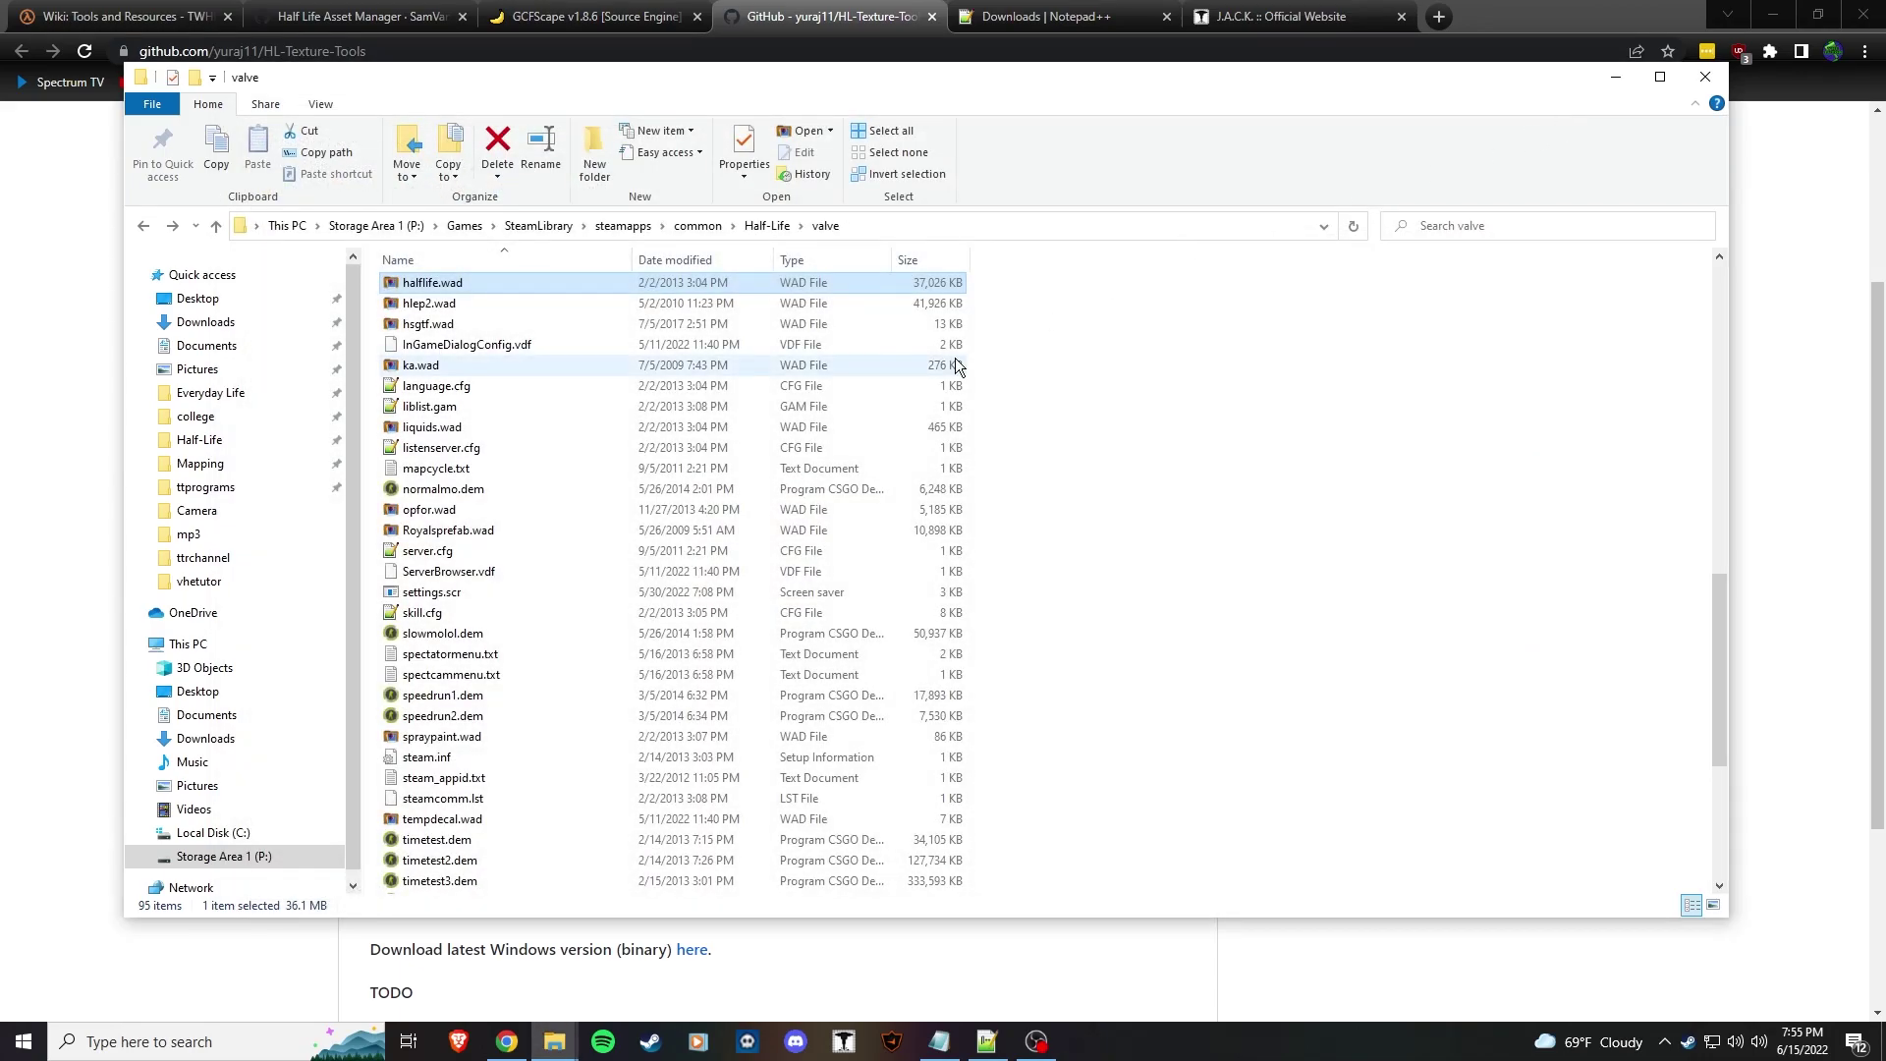
scroll(668, 579, "down", 6)
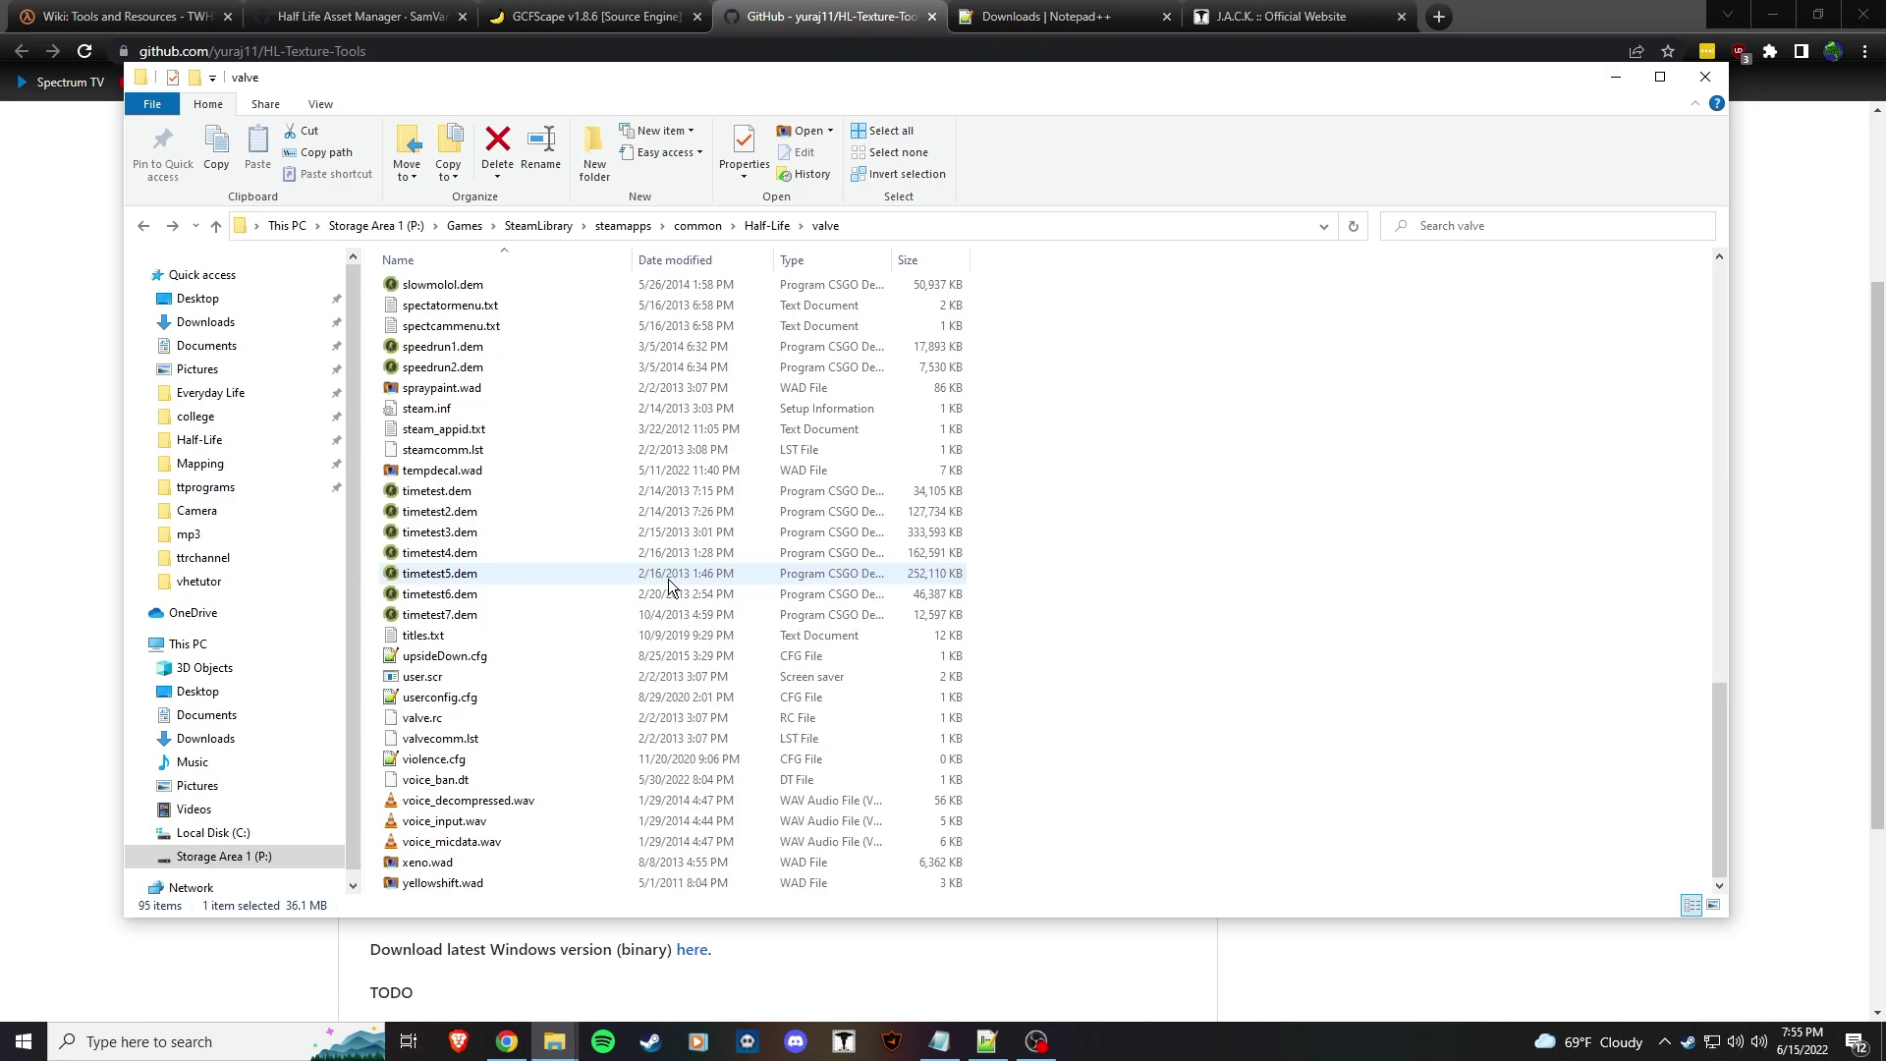
scroll(1123, 594, "up", 9)
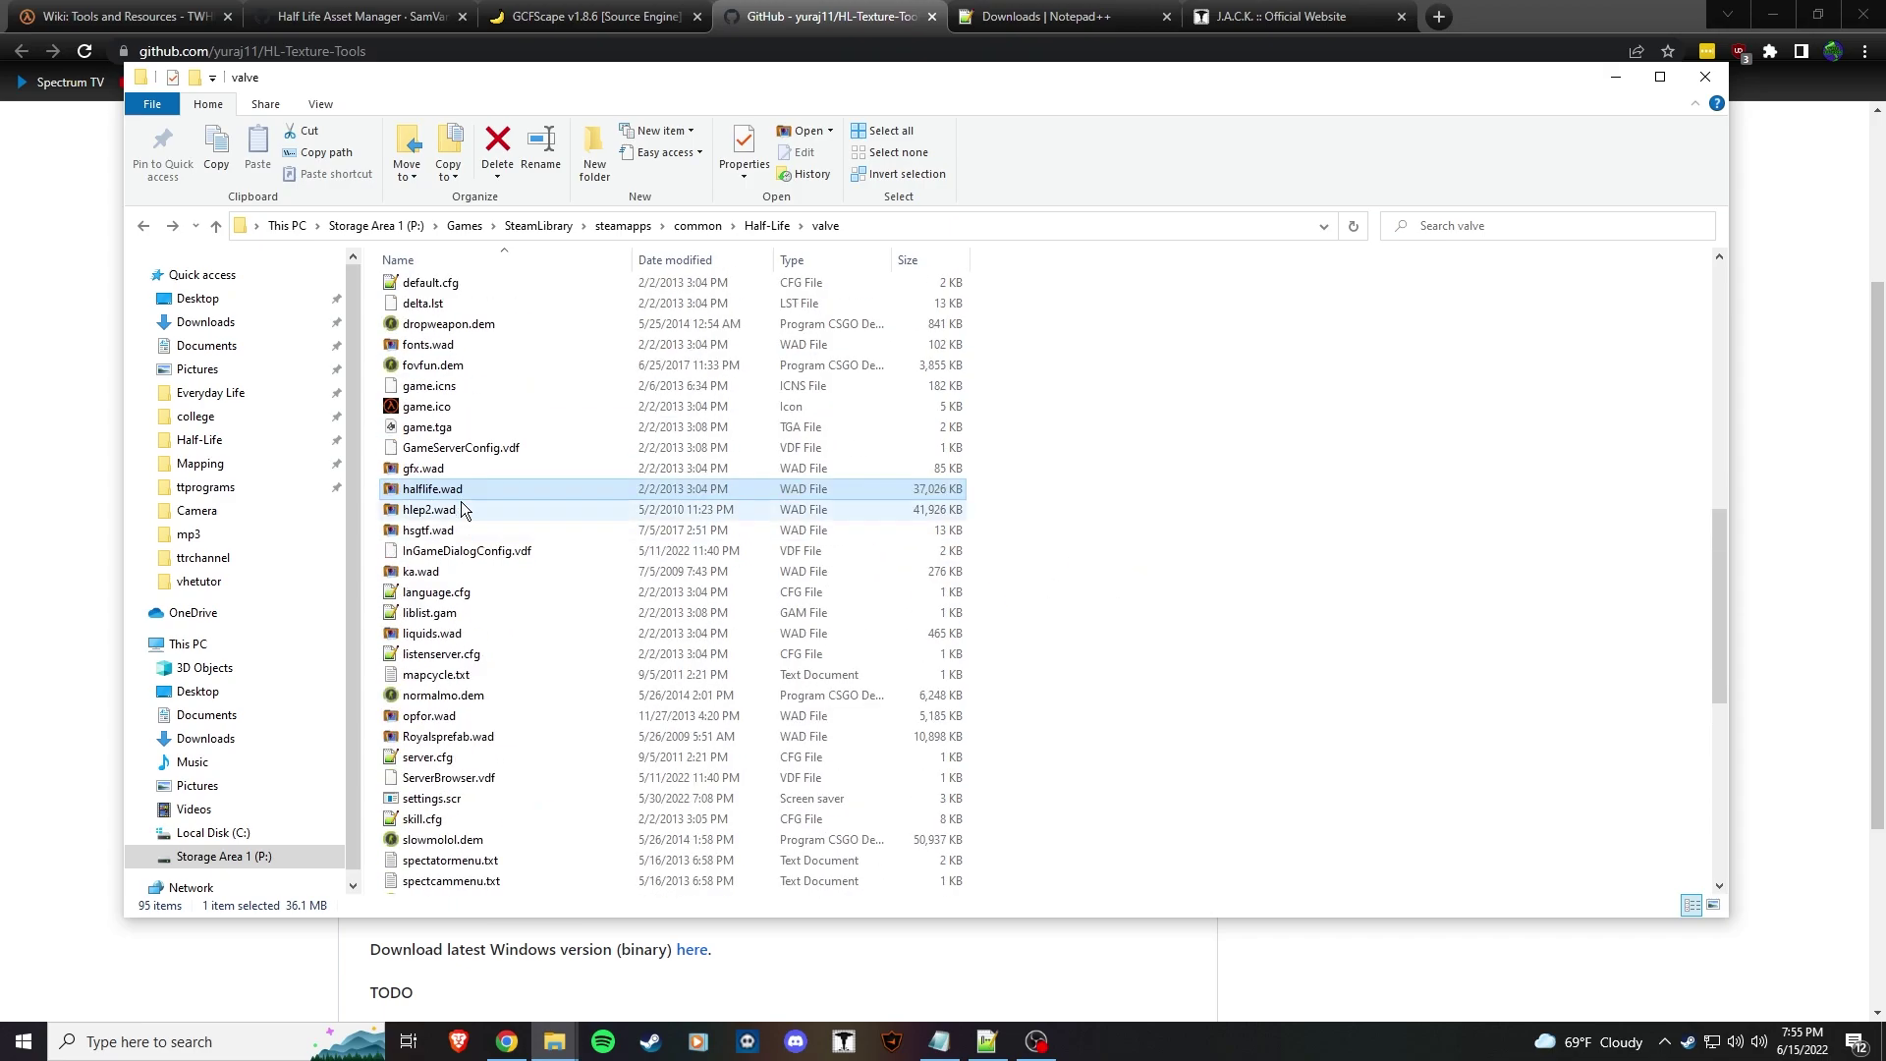
Bring the valve folder window back, clear the halflife.wad selection and scroll to the top.
left_click(1030, 963)
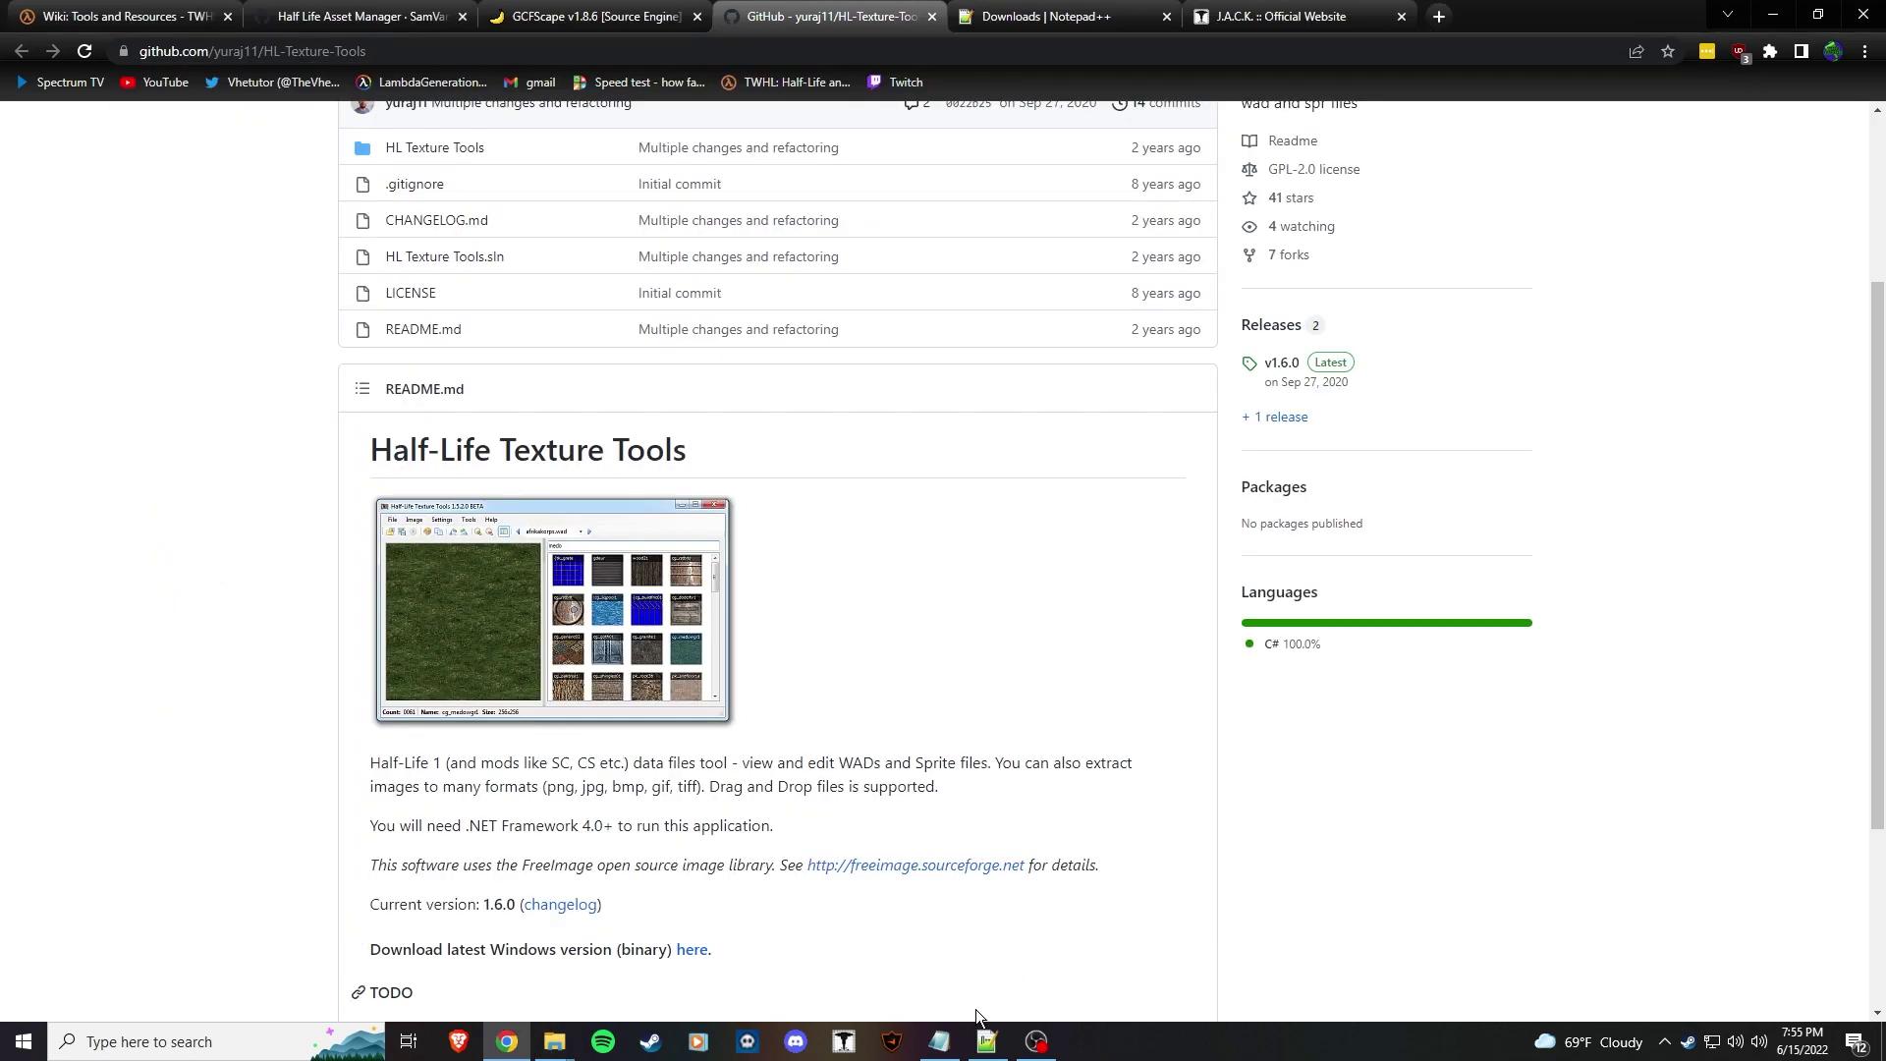
left_click(555, 1042)
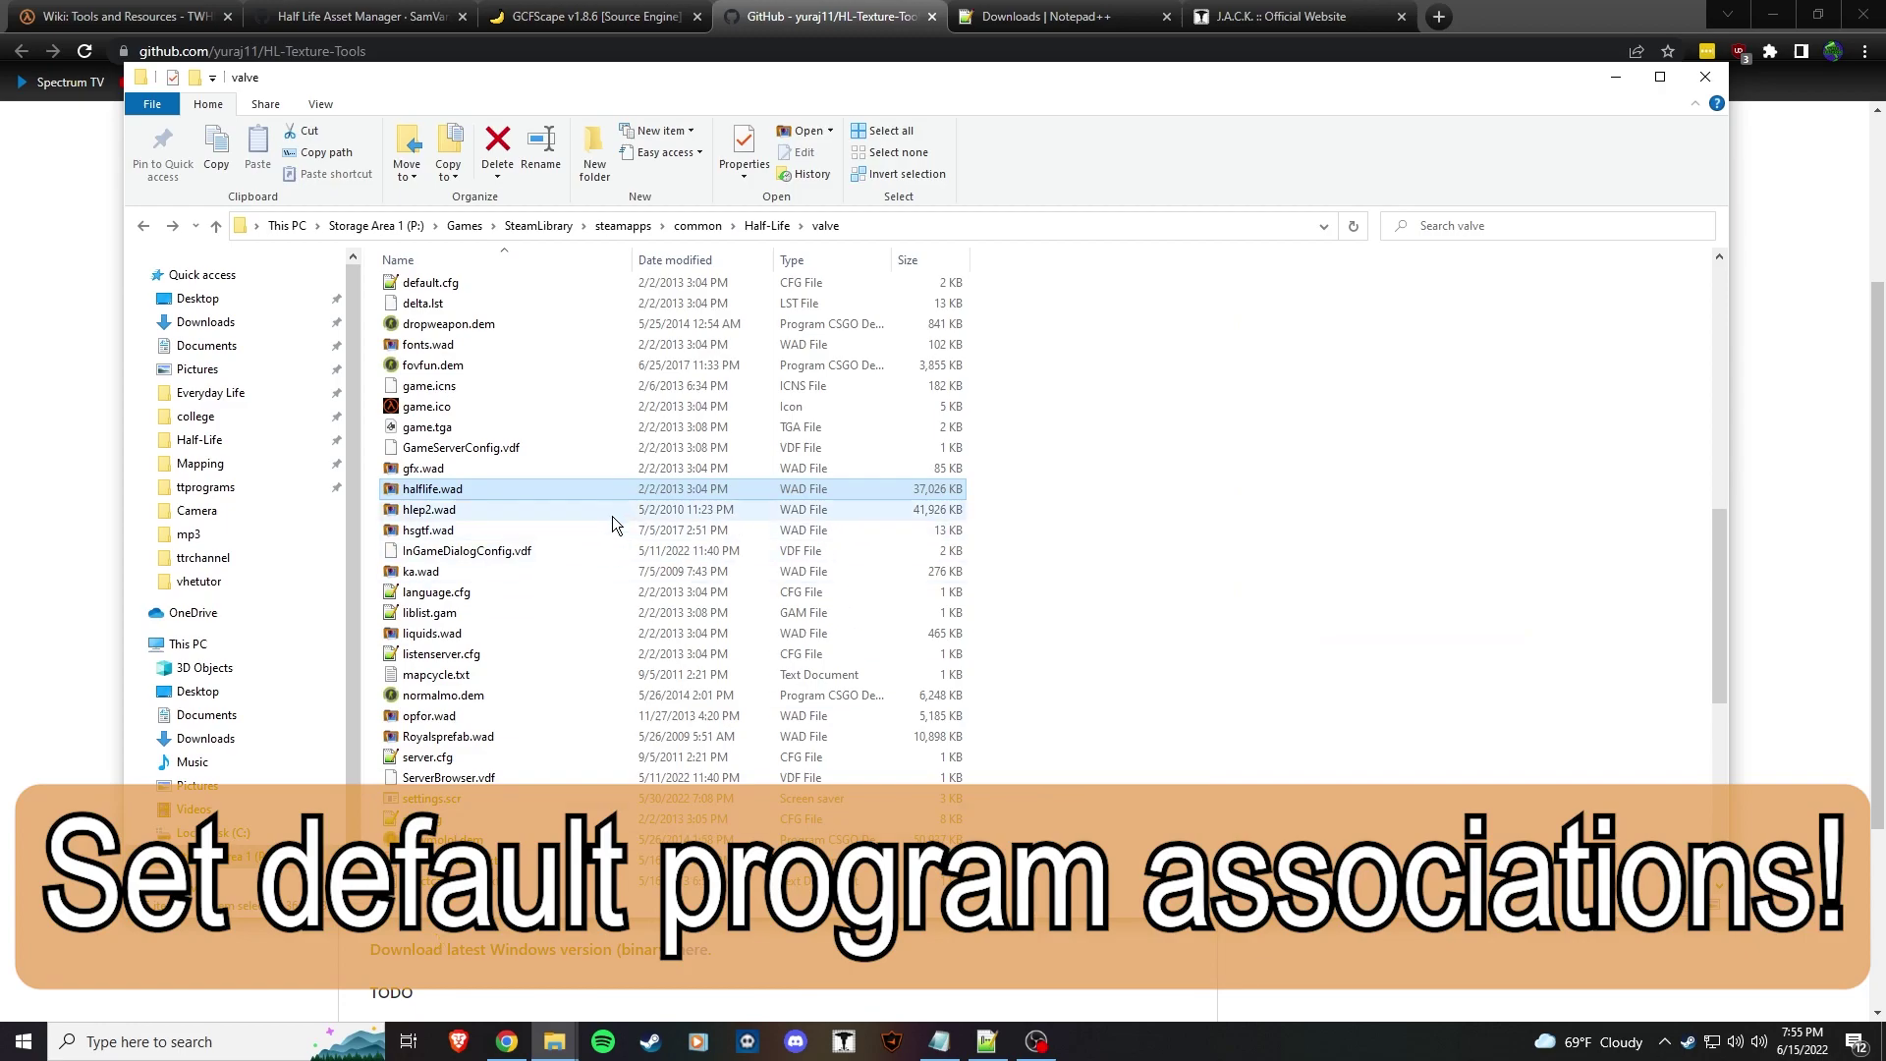
left_click(1177, 674)
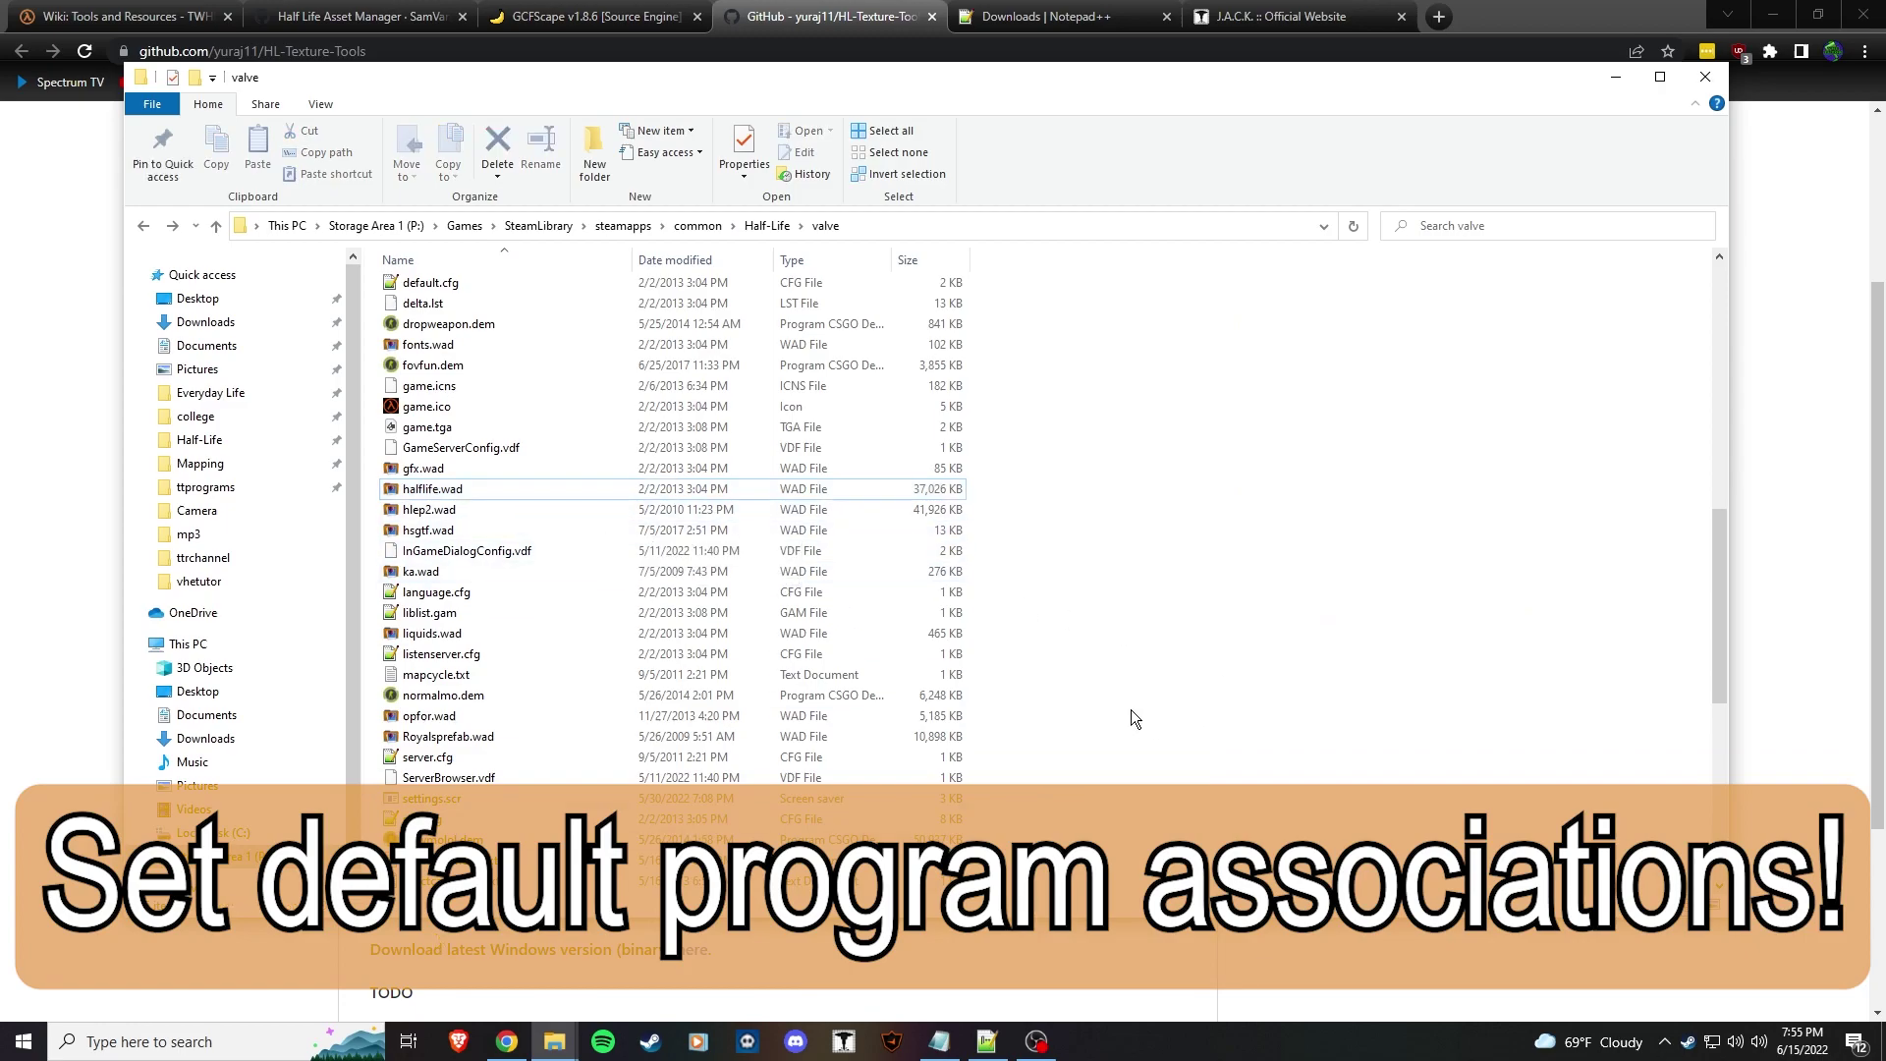
scroll(1125, 703, "up", 10)
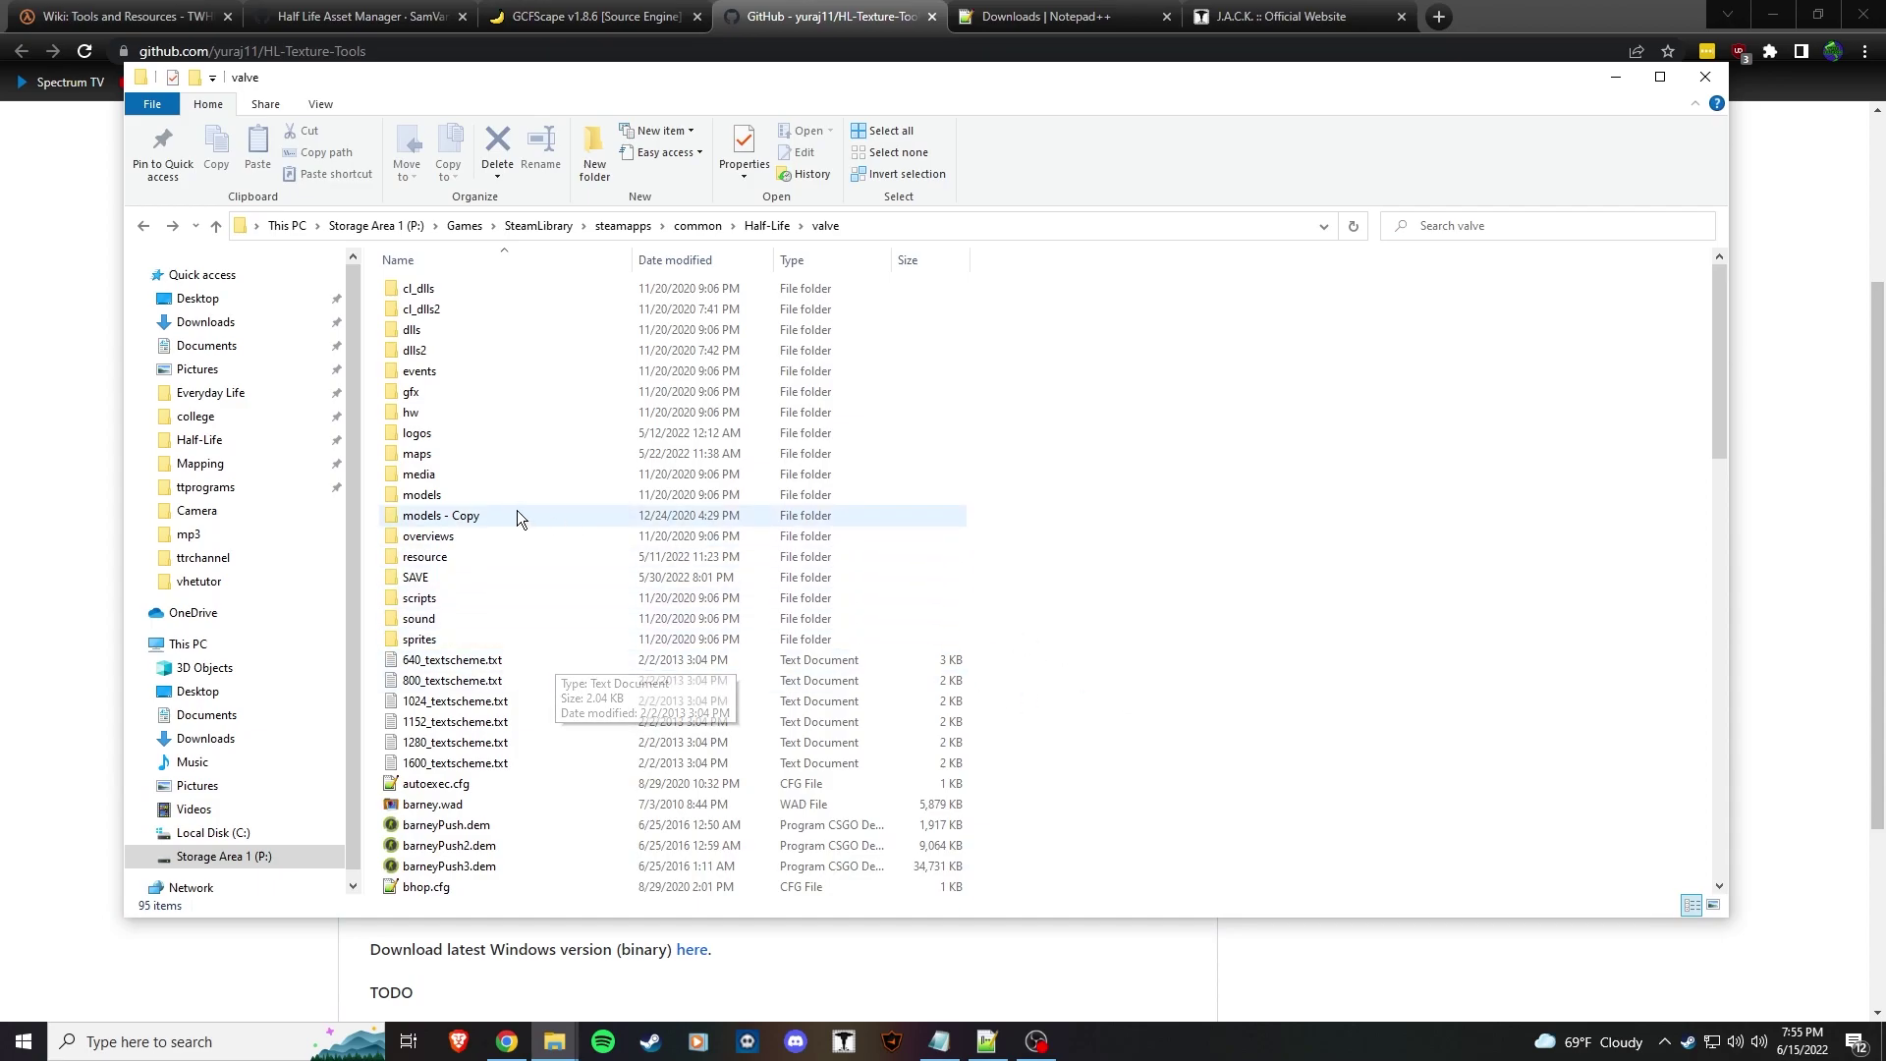
Open valve's models folder and scroll through its 314 .mdl files like barnacle.mdl and bigrat.mdl.
left_click(855, 225)
left_click(1117, 616)
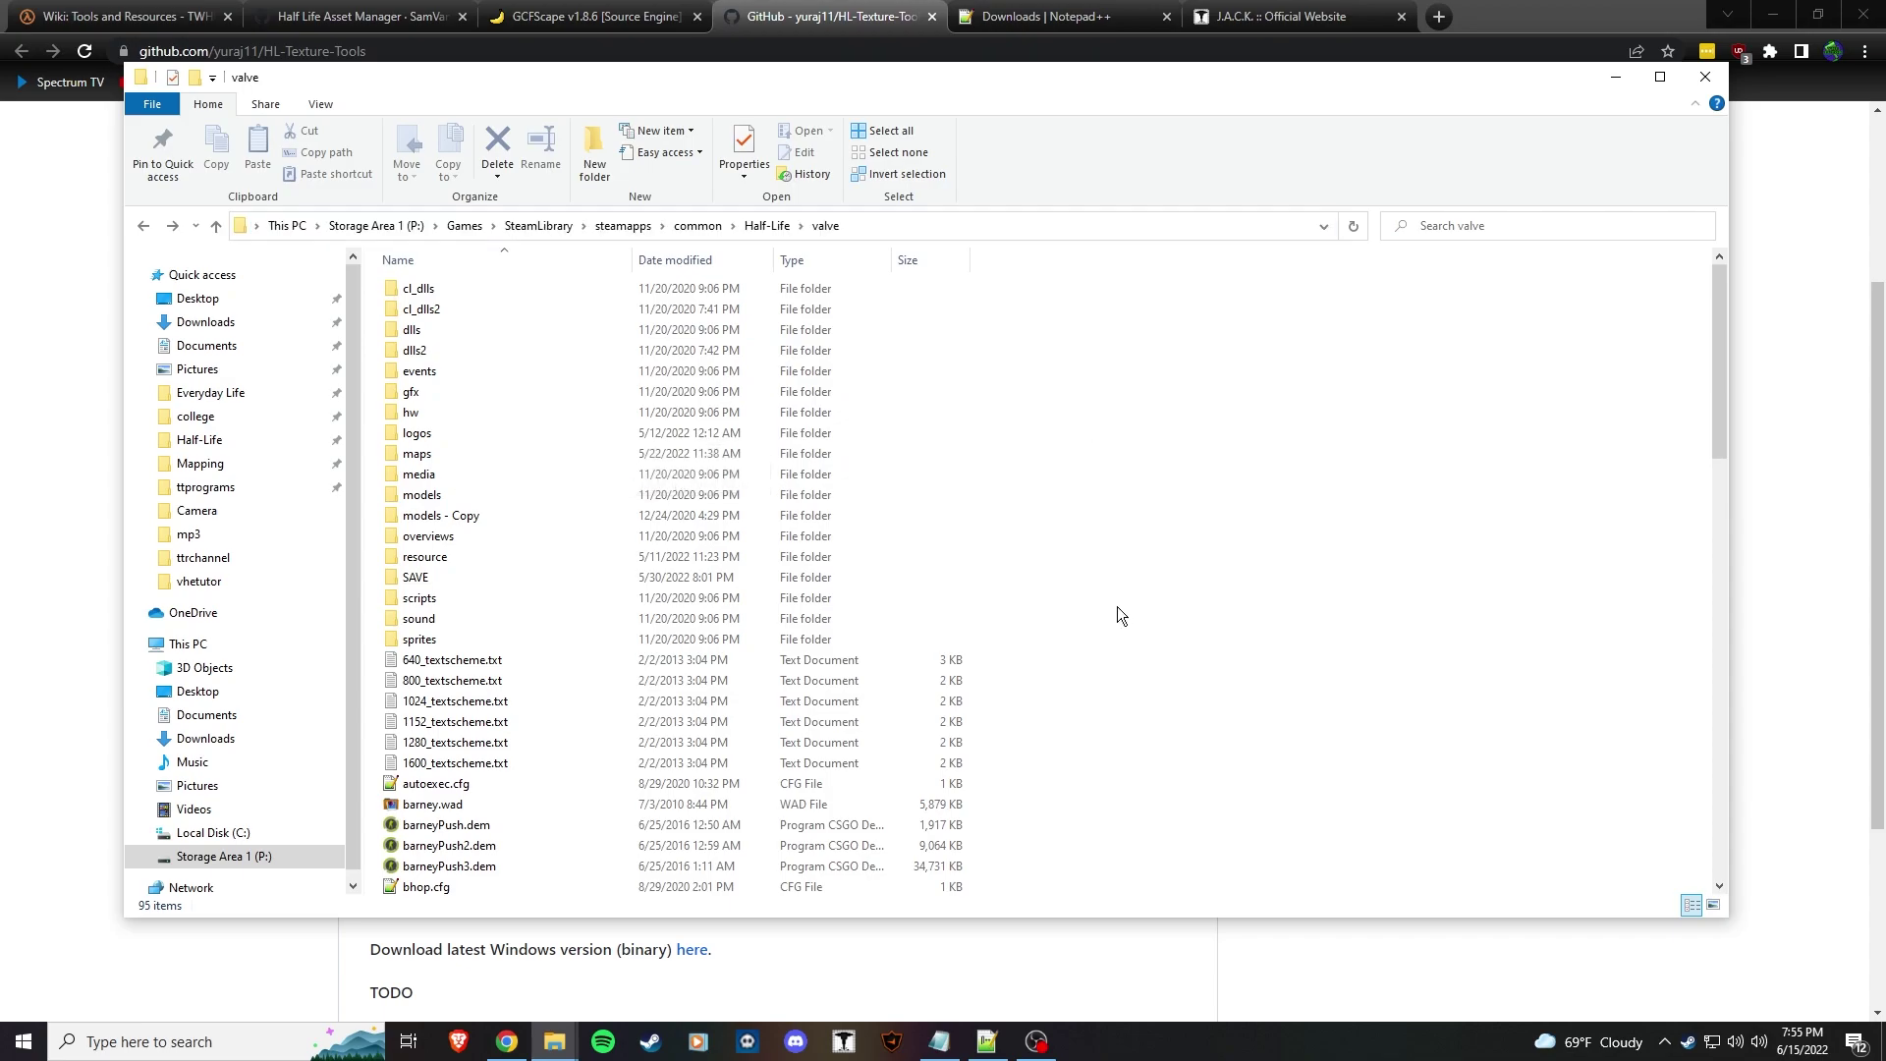
double_click(475, 496)
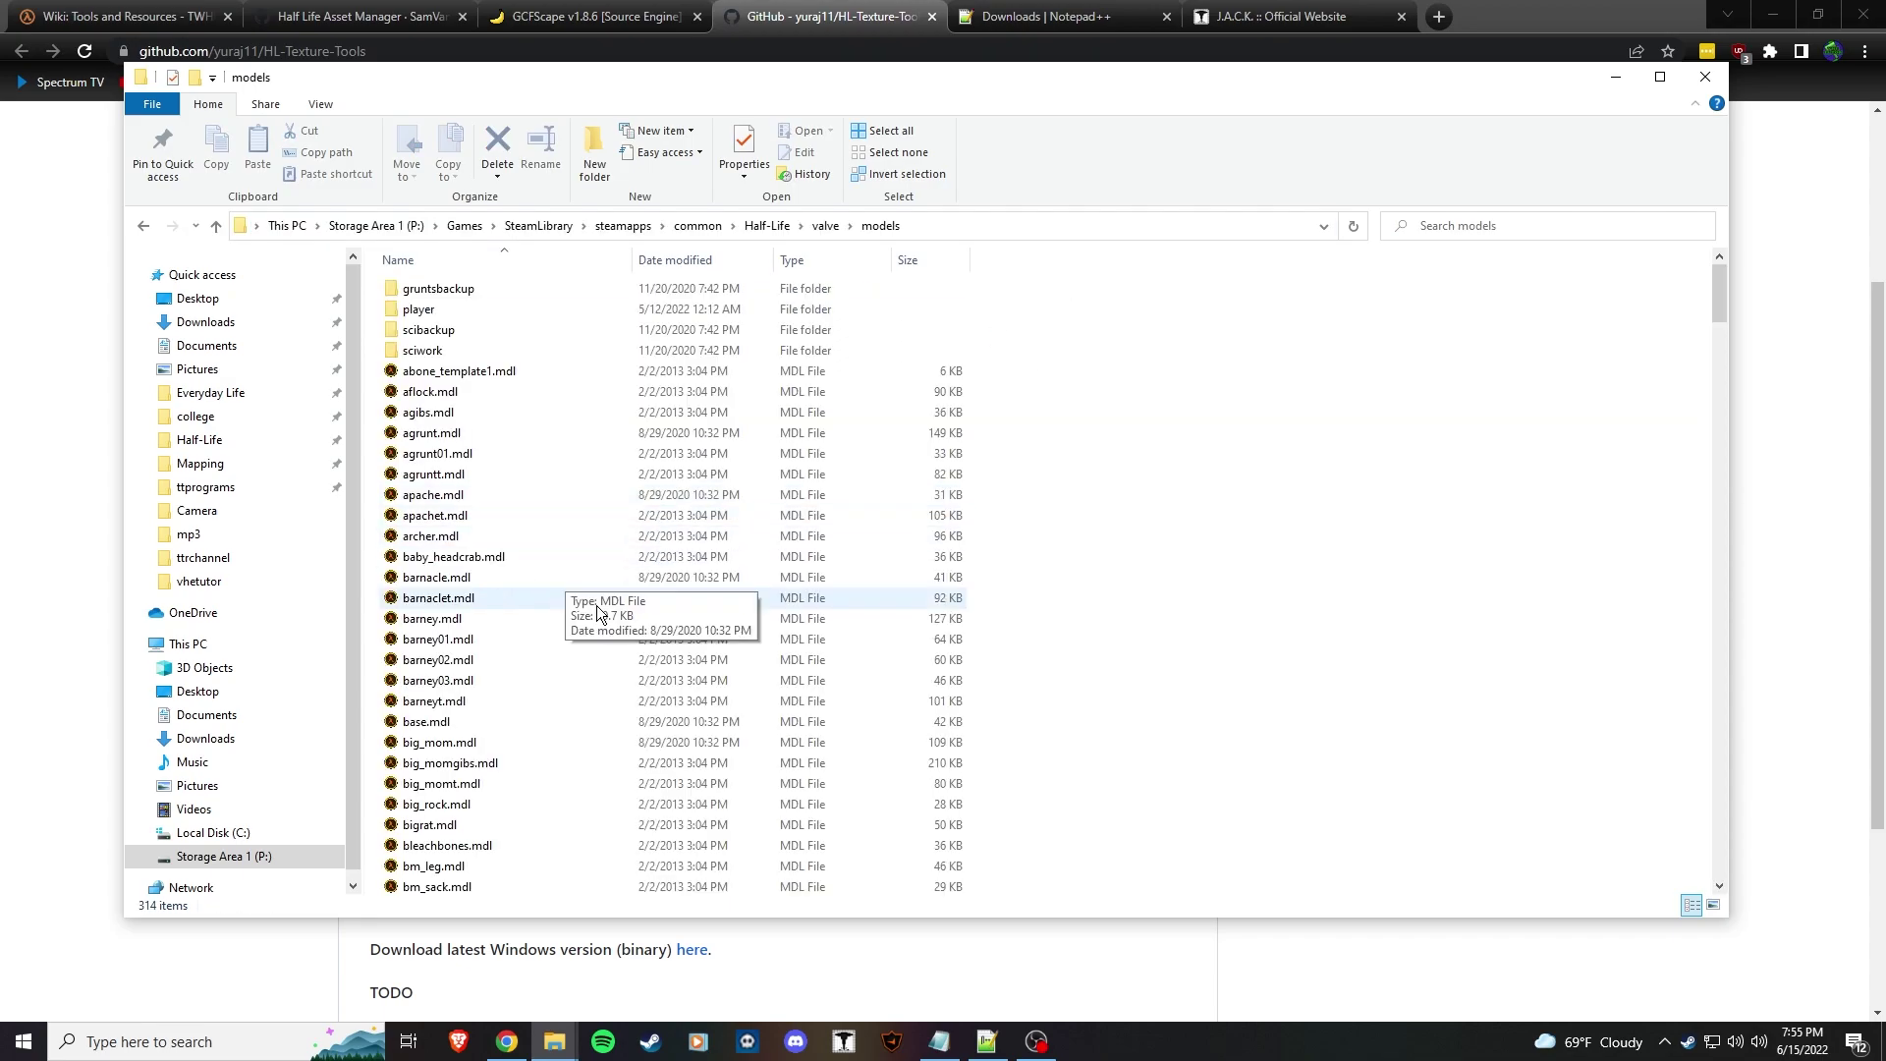
scroll(601, 728, "down", 2)
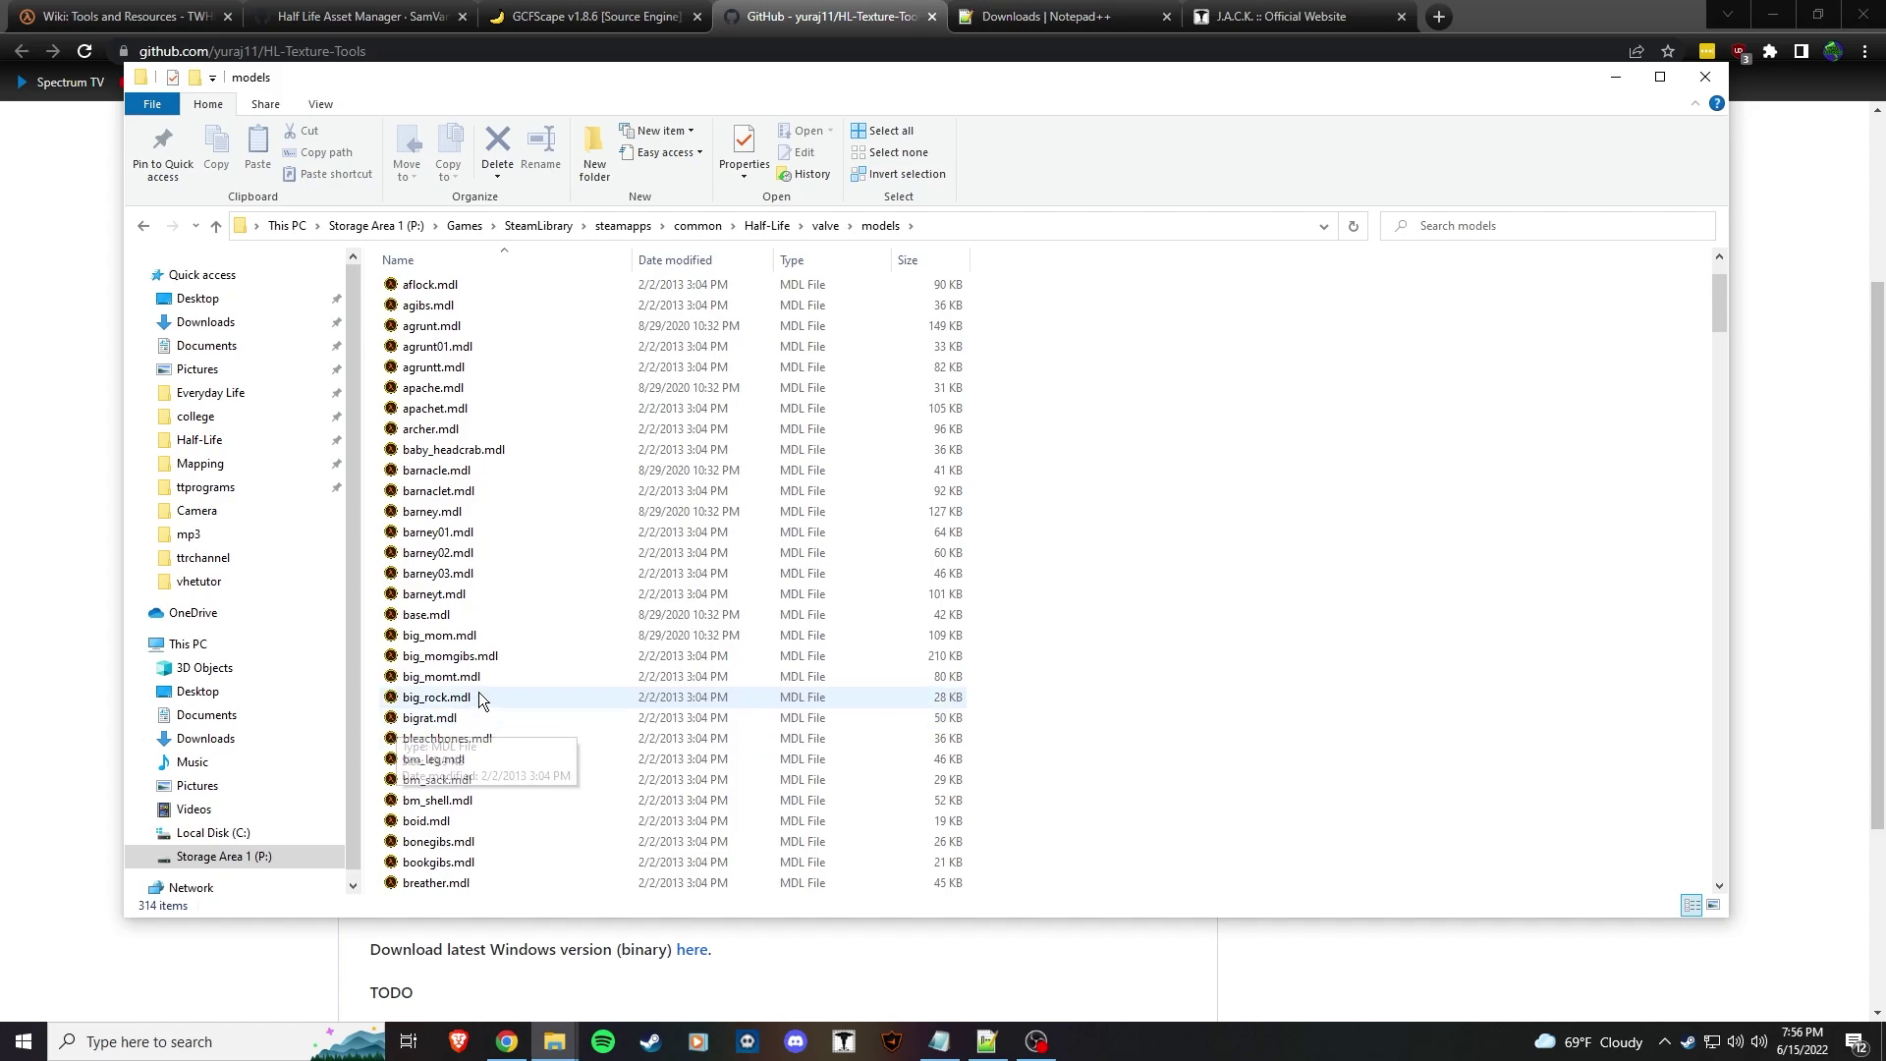
scroll(481, 697, "down", 3)
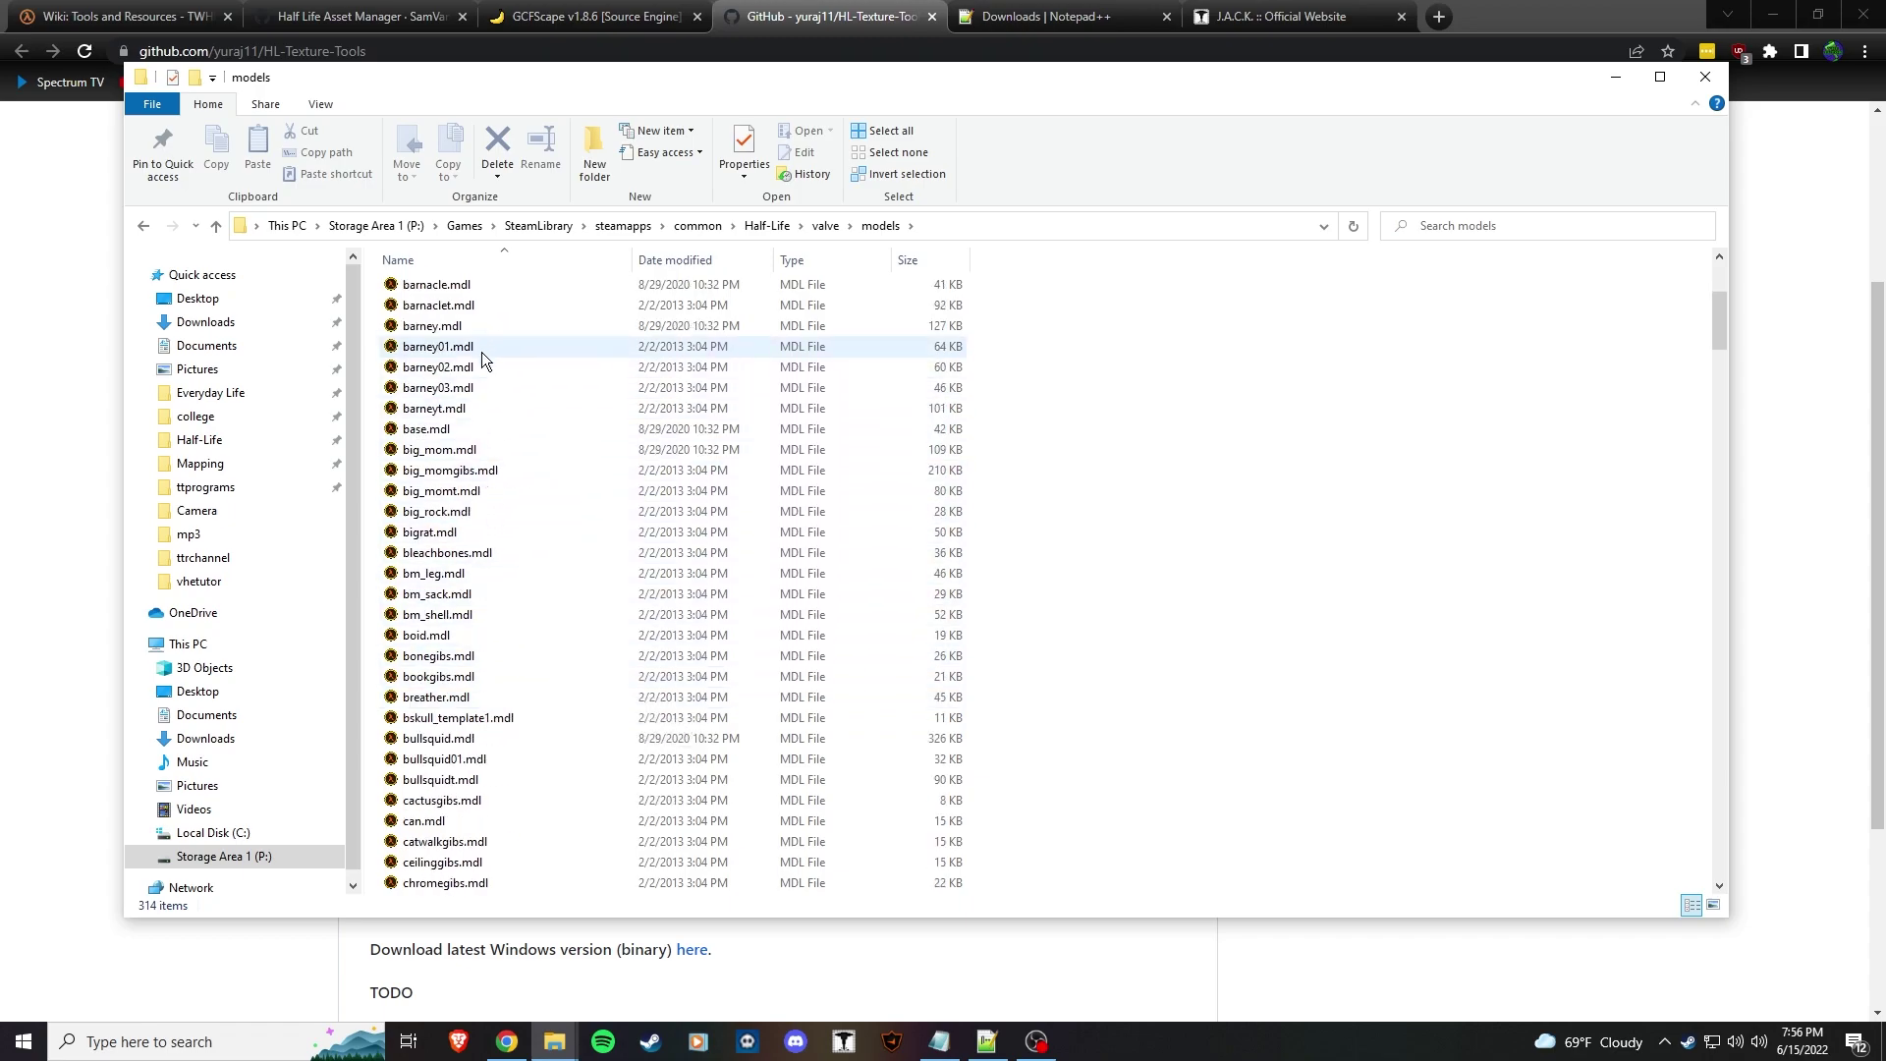
Open barney.mdl with HLAM.exe from C:\Program Files (x86)\Half-Life Asset Manager\bin.
right_click(436, 330)
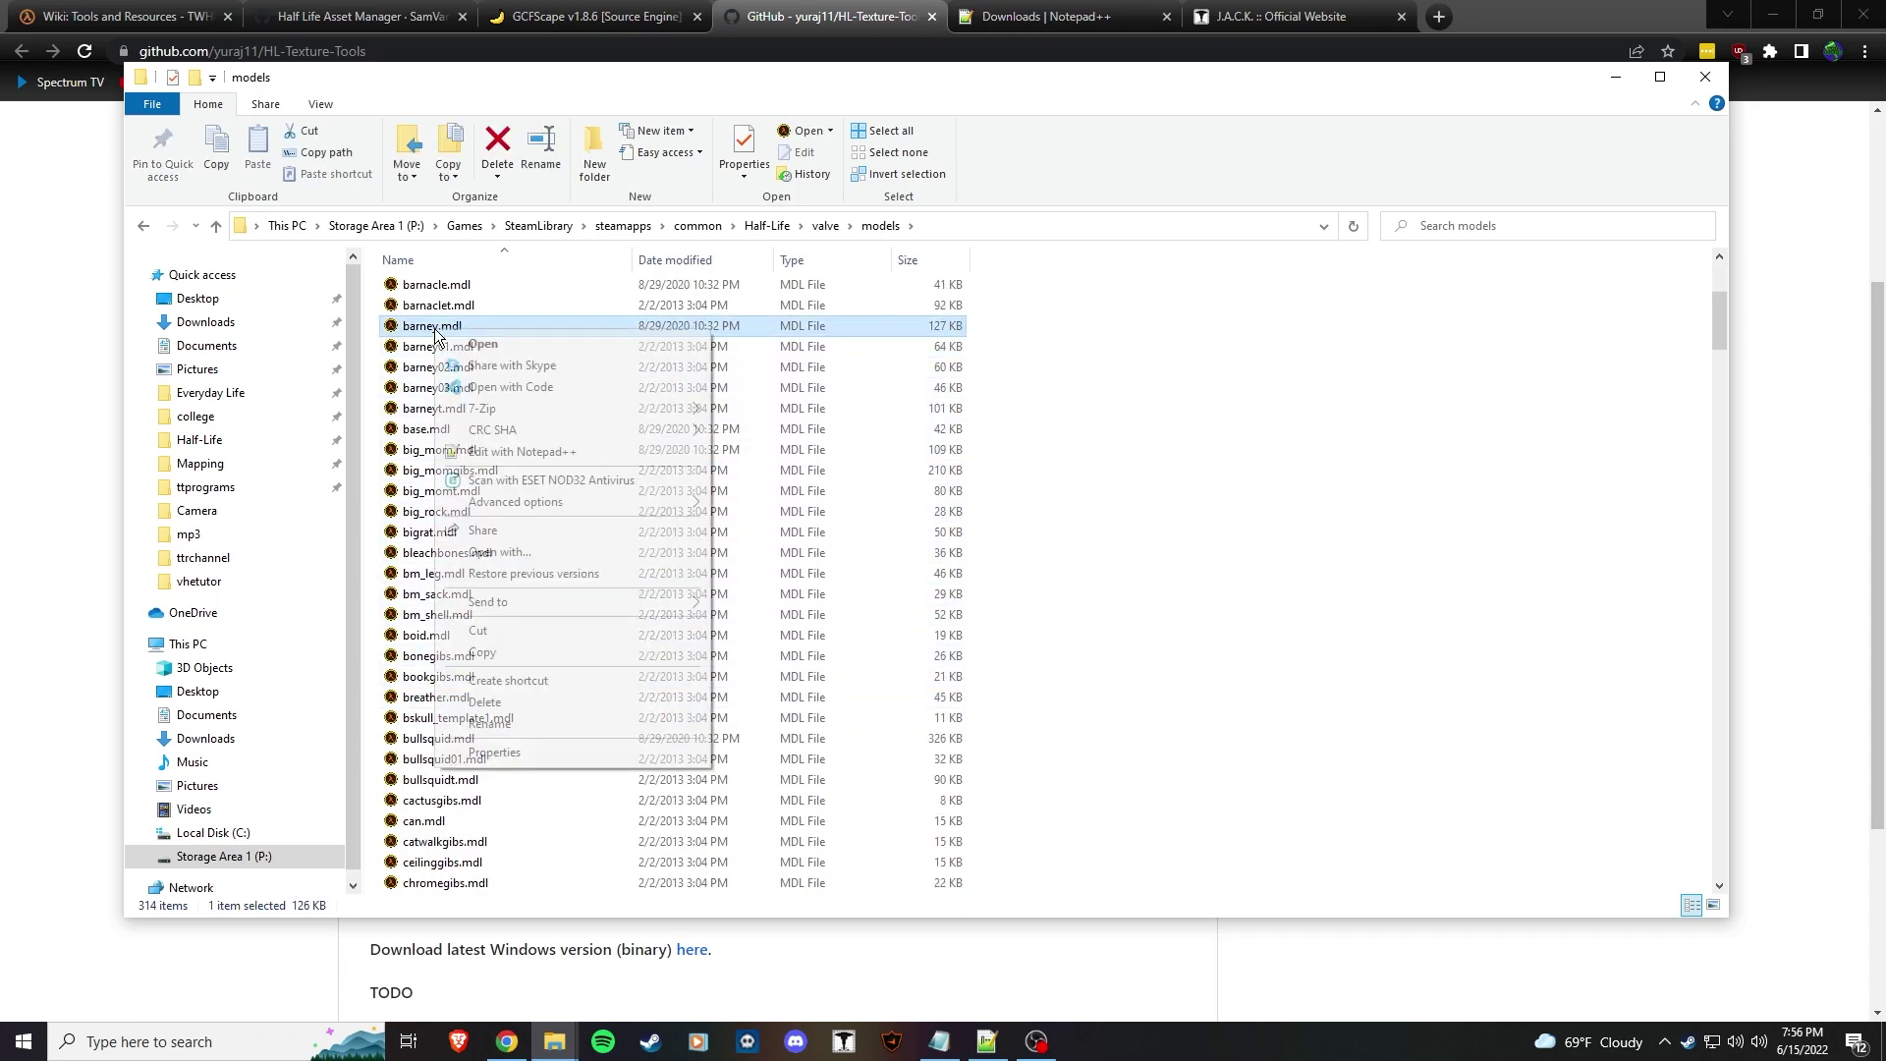
left_click(597, 552)
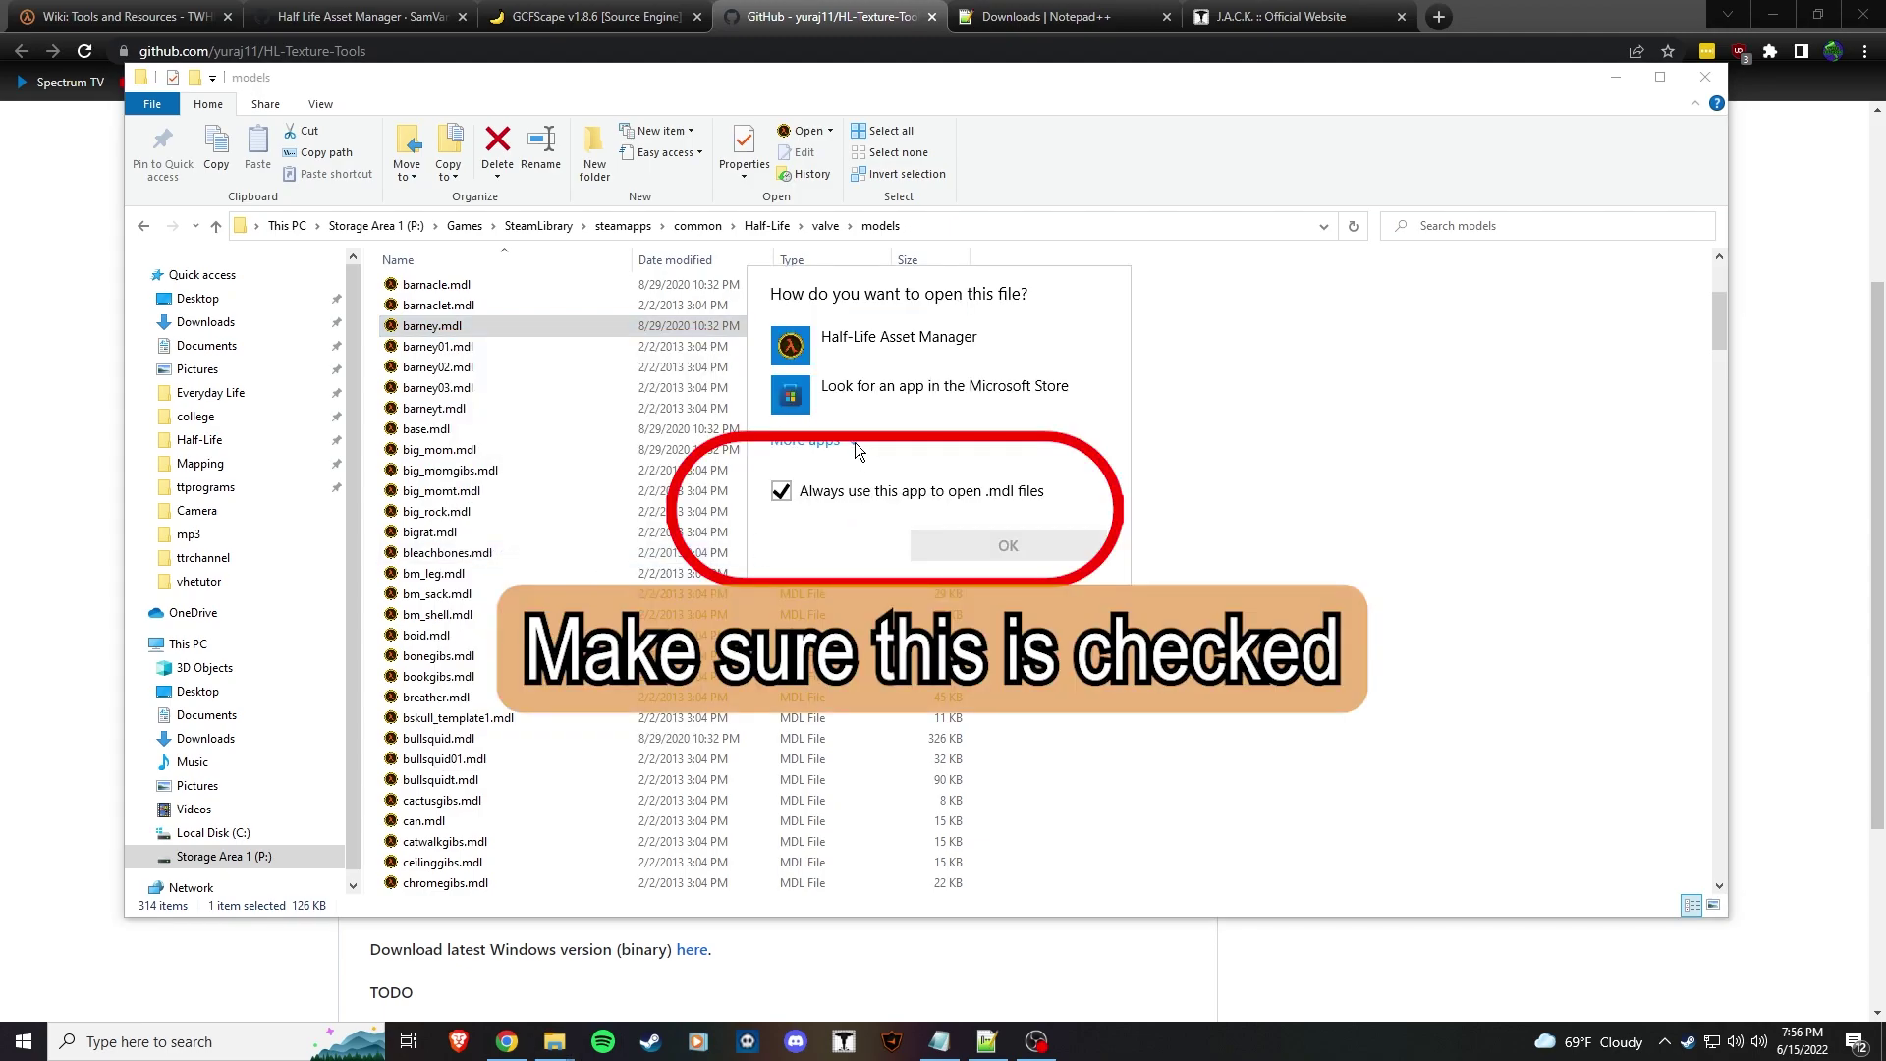
left_click(852, 442)
scroll(1030, 511, "down", 5)
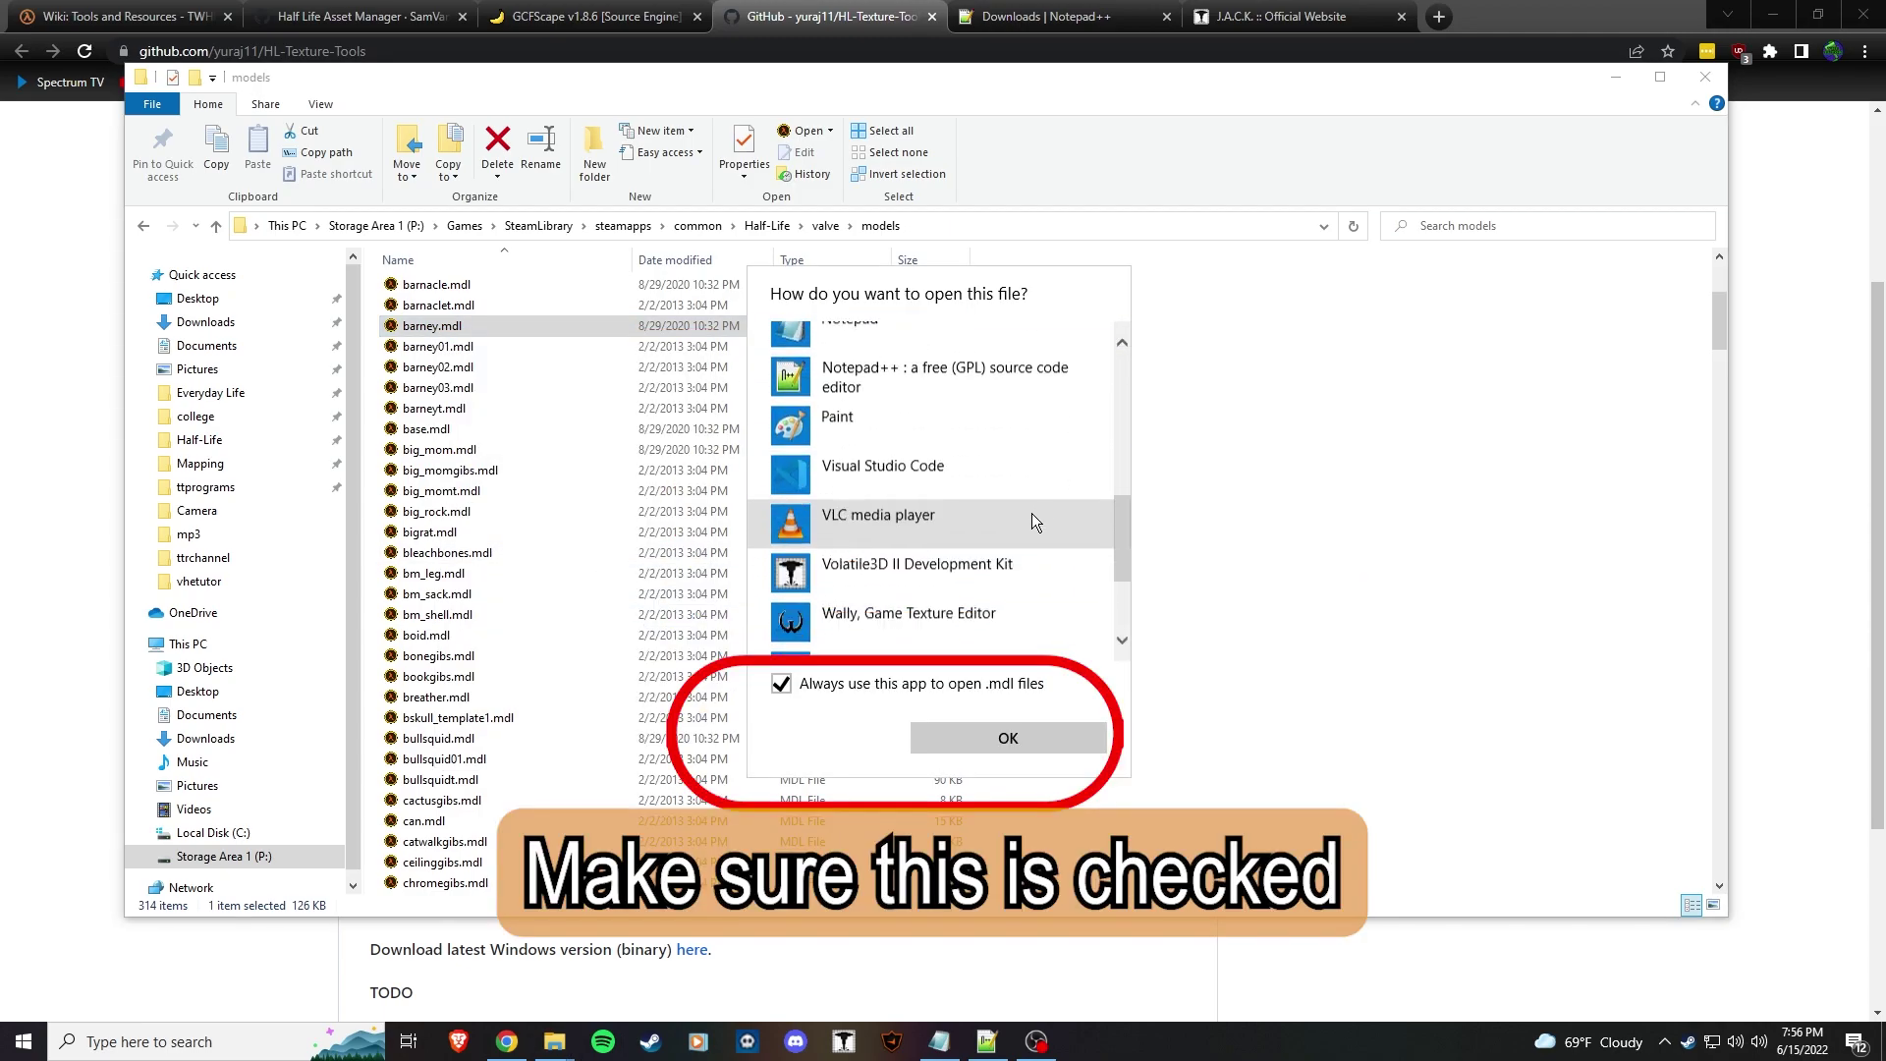
scroll(1032, 515, "down", 3)
left_click(900, 634)
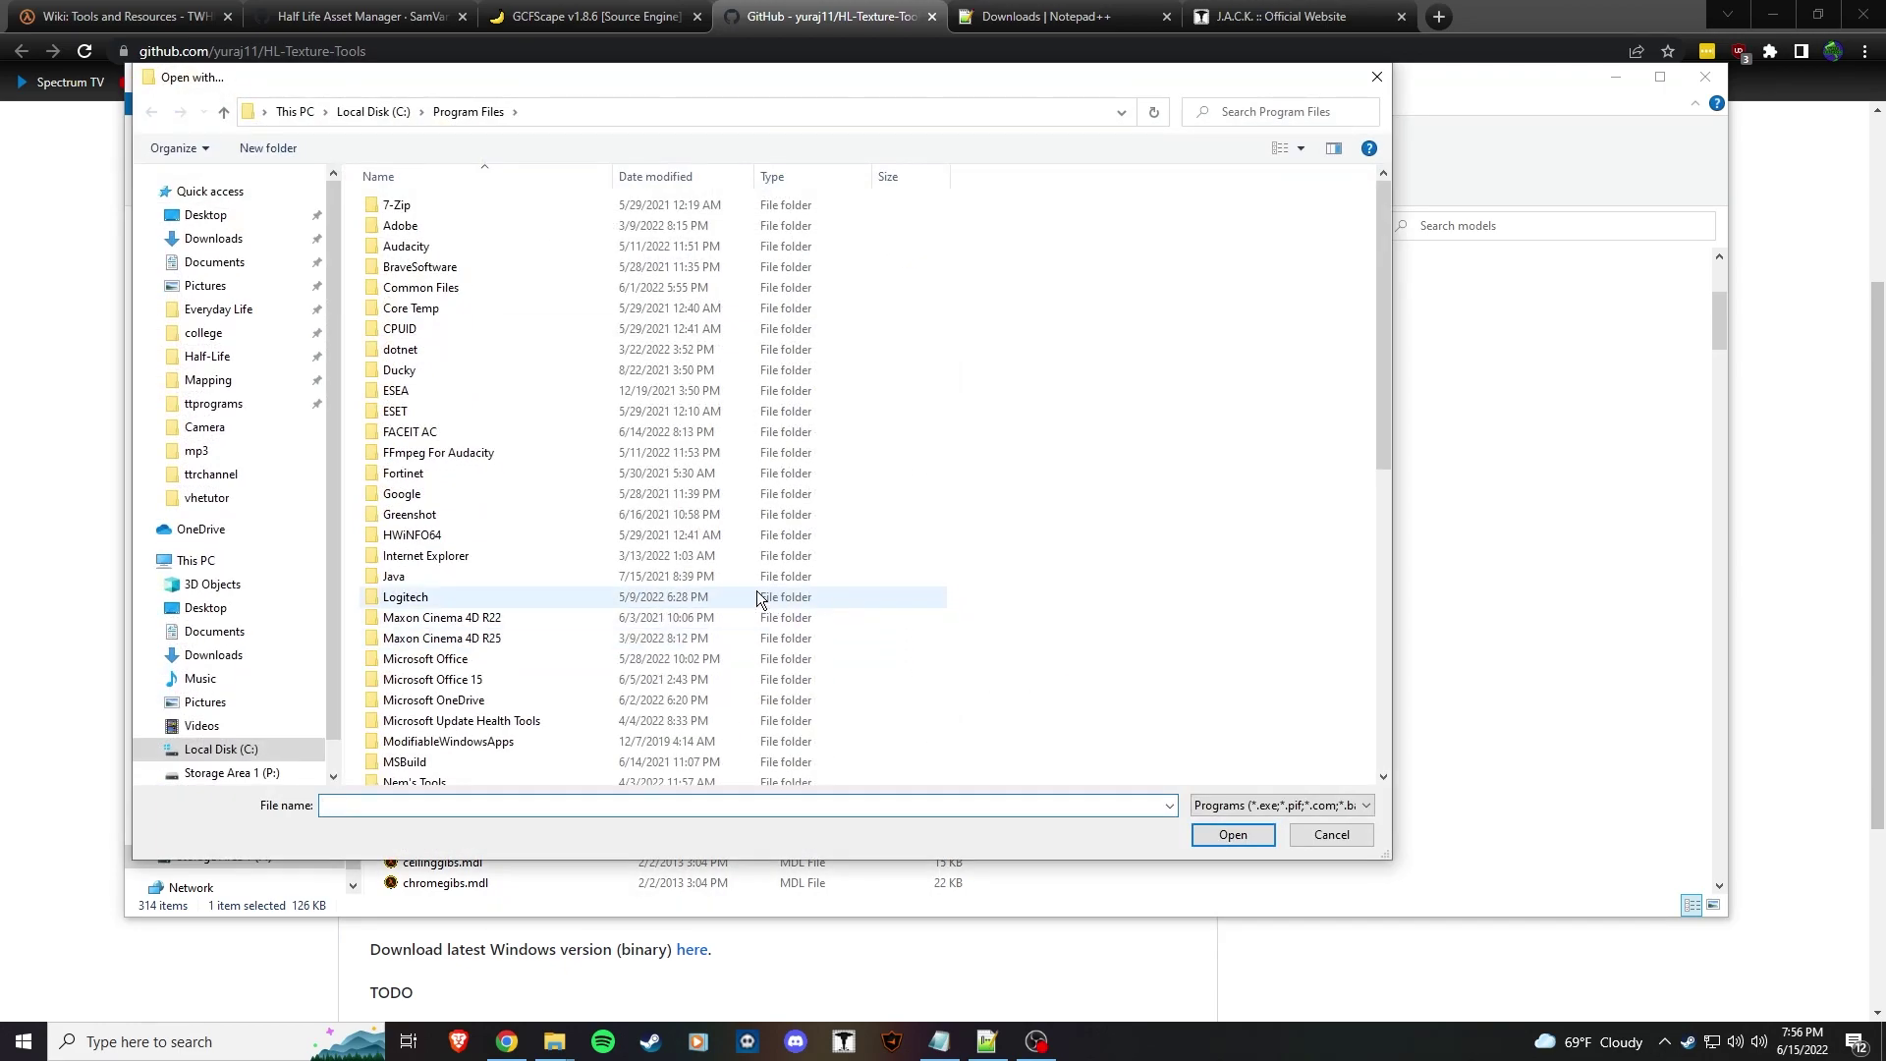
scroll(525, 652, "down", 3)
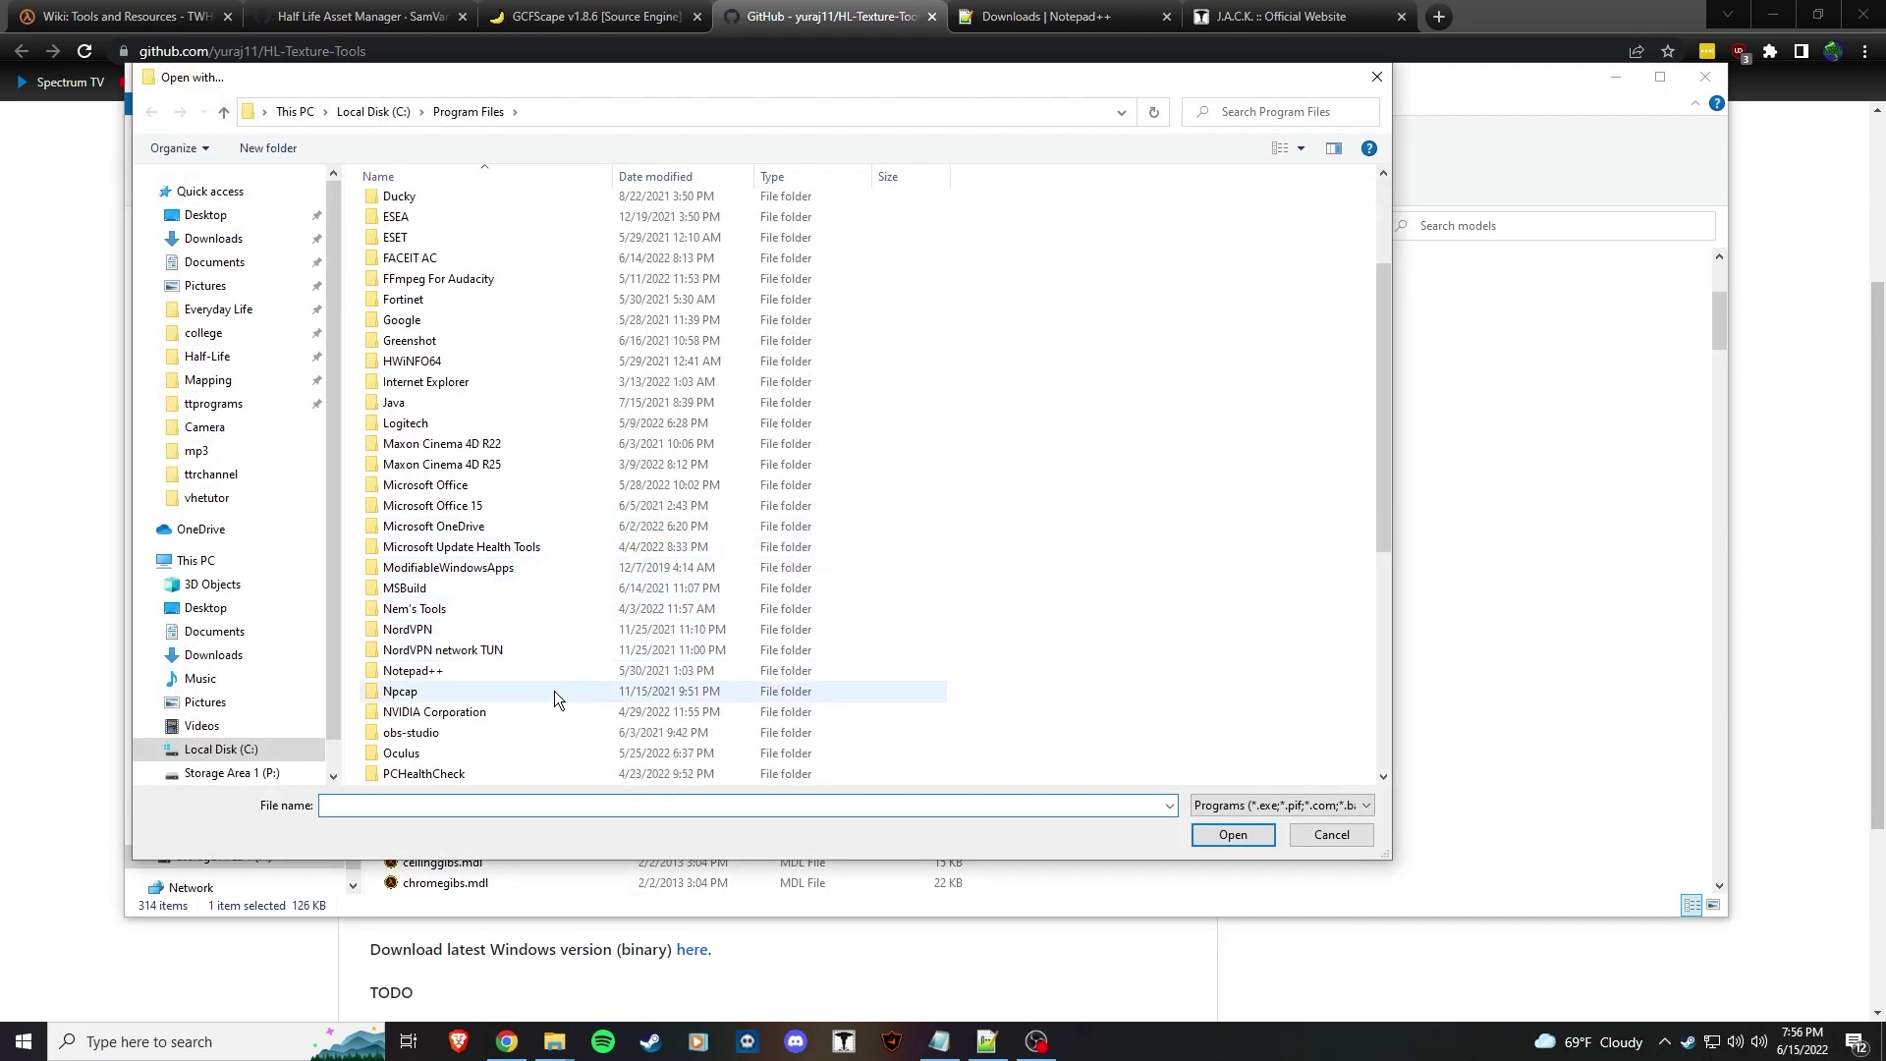
left_click(393, 108)
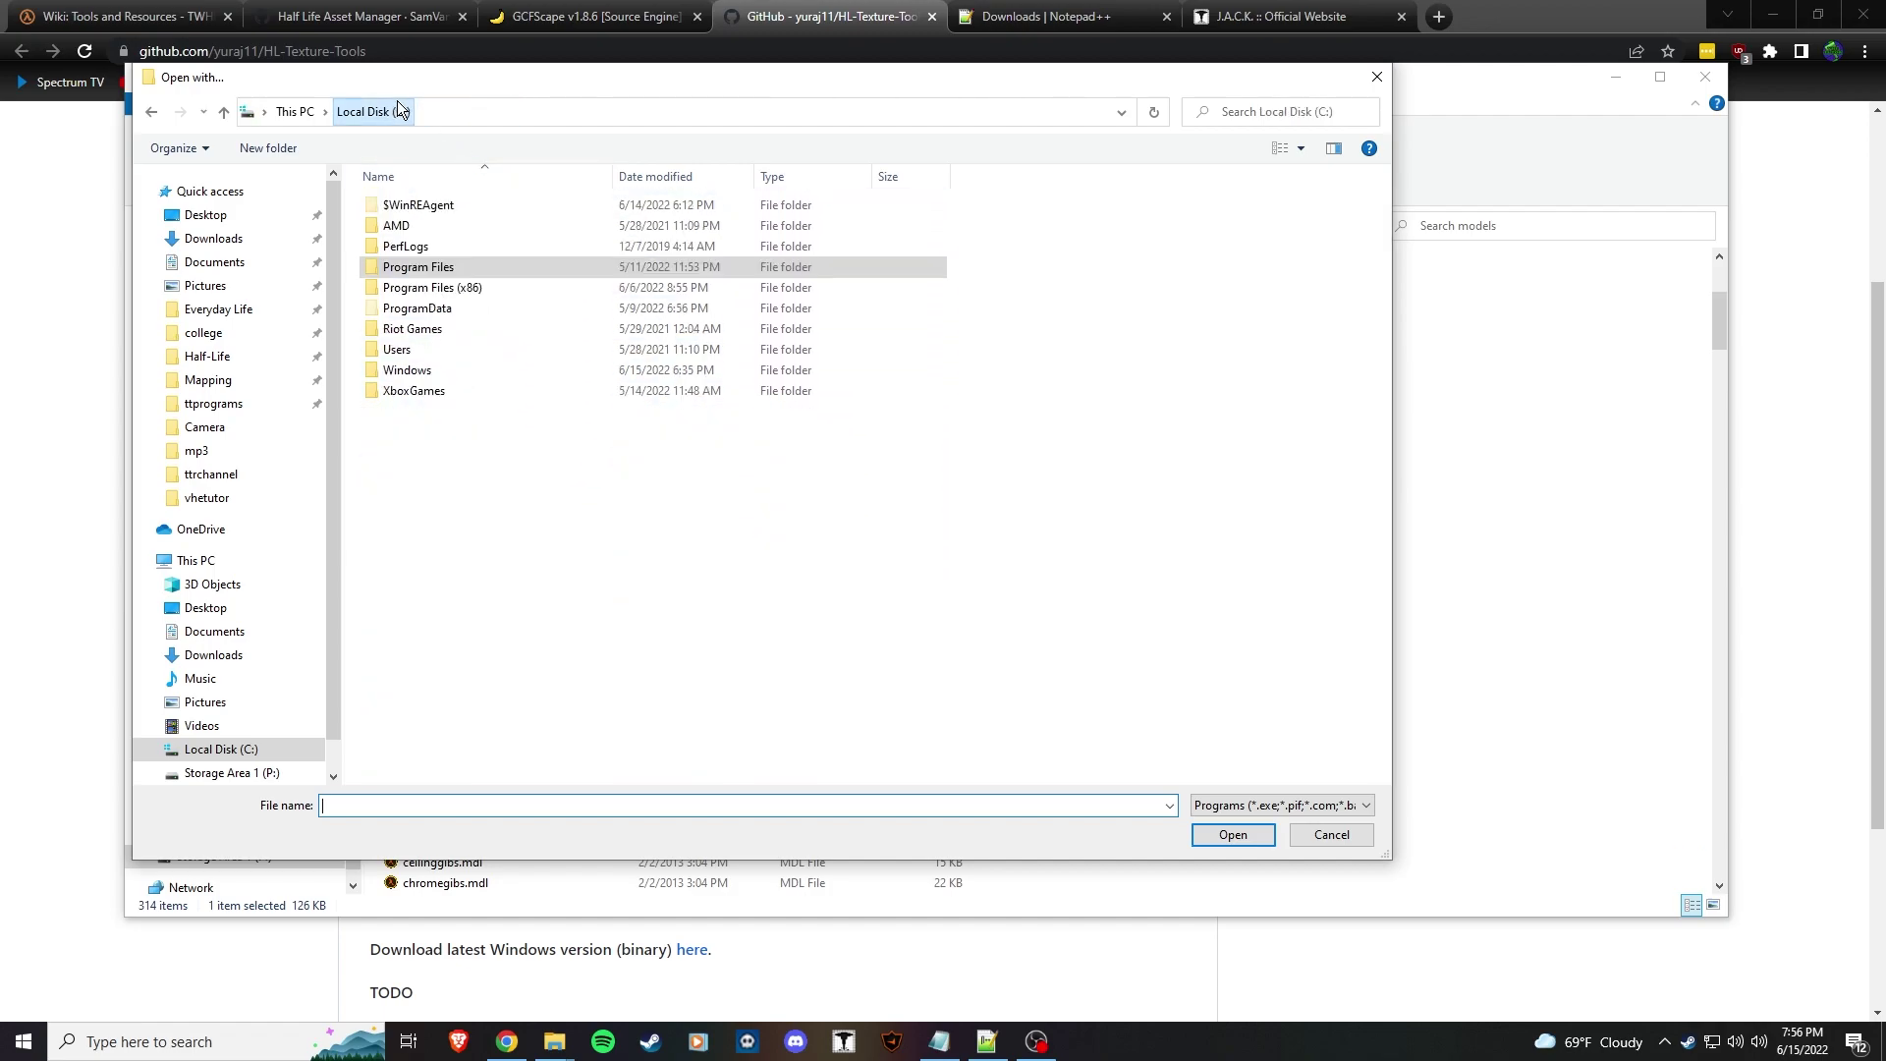
double_click(491, 287)
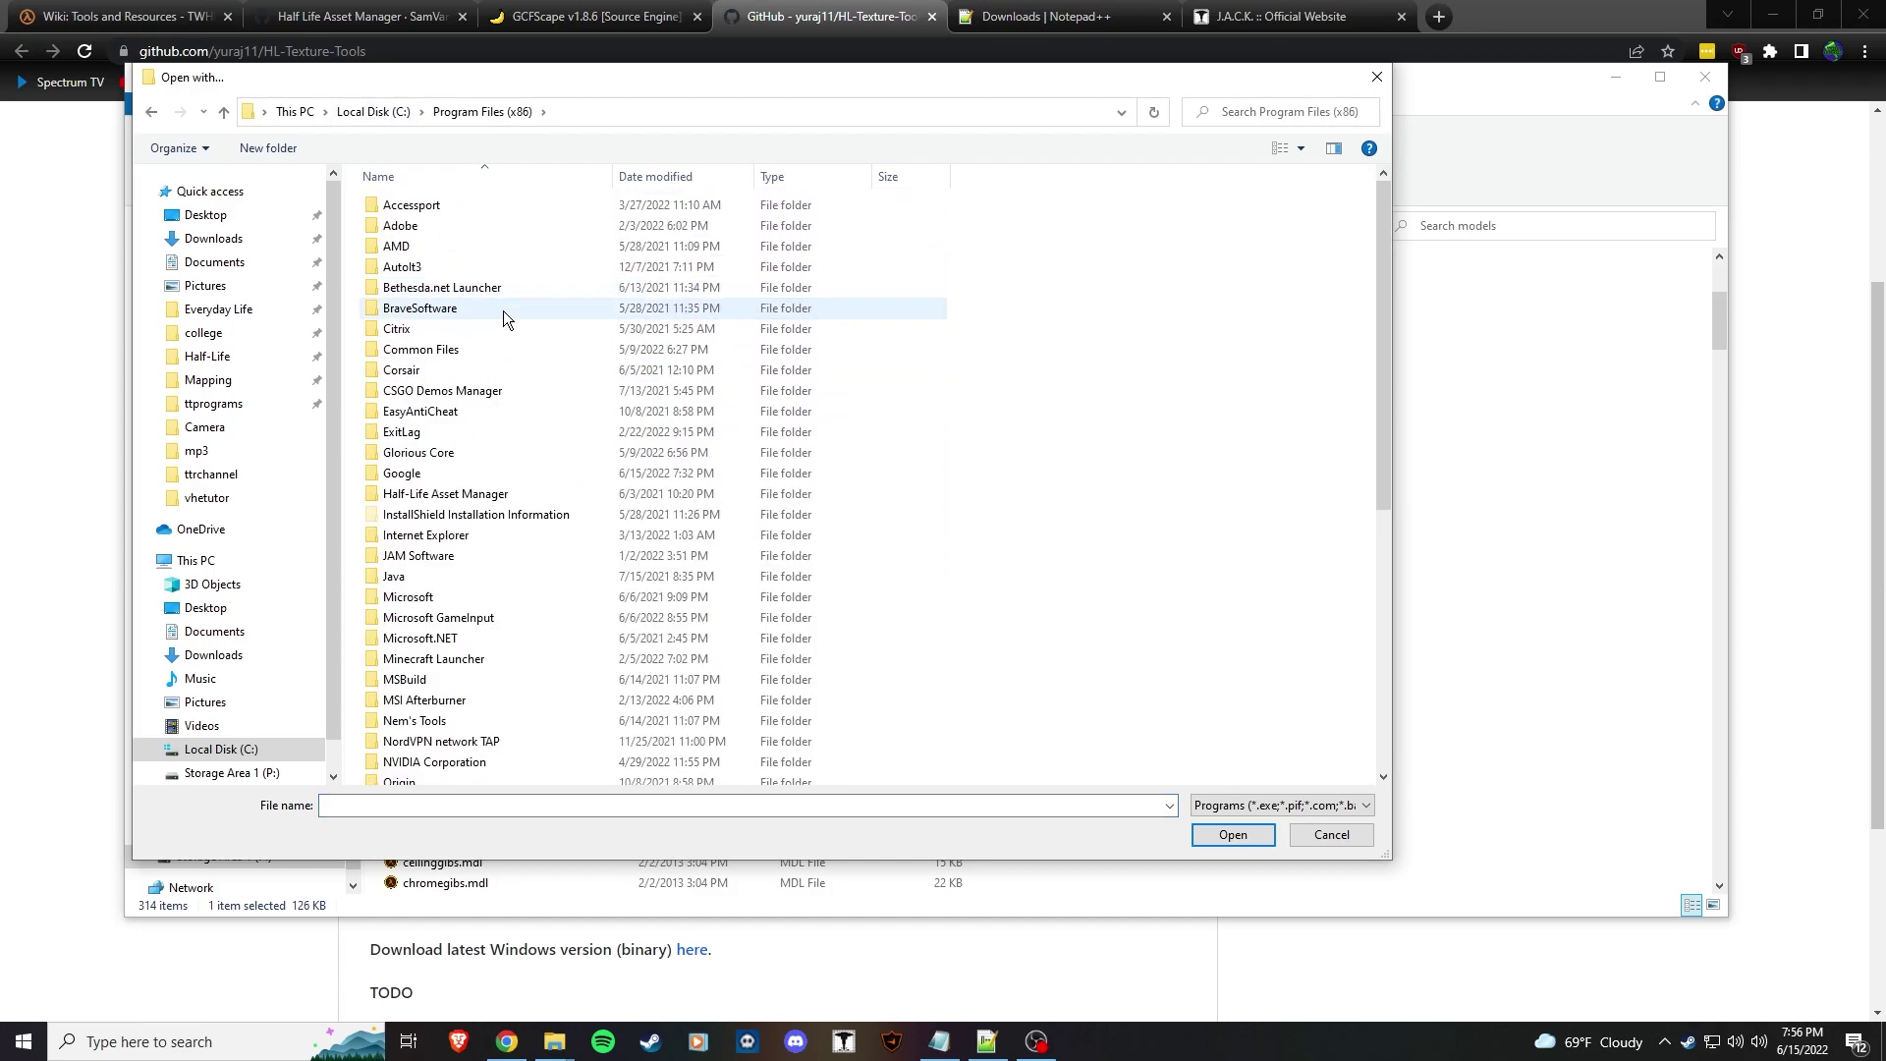
double_click(507, 493)
double_click(433, 206)
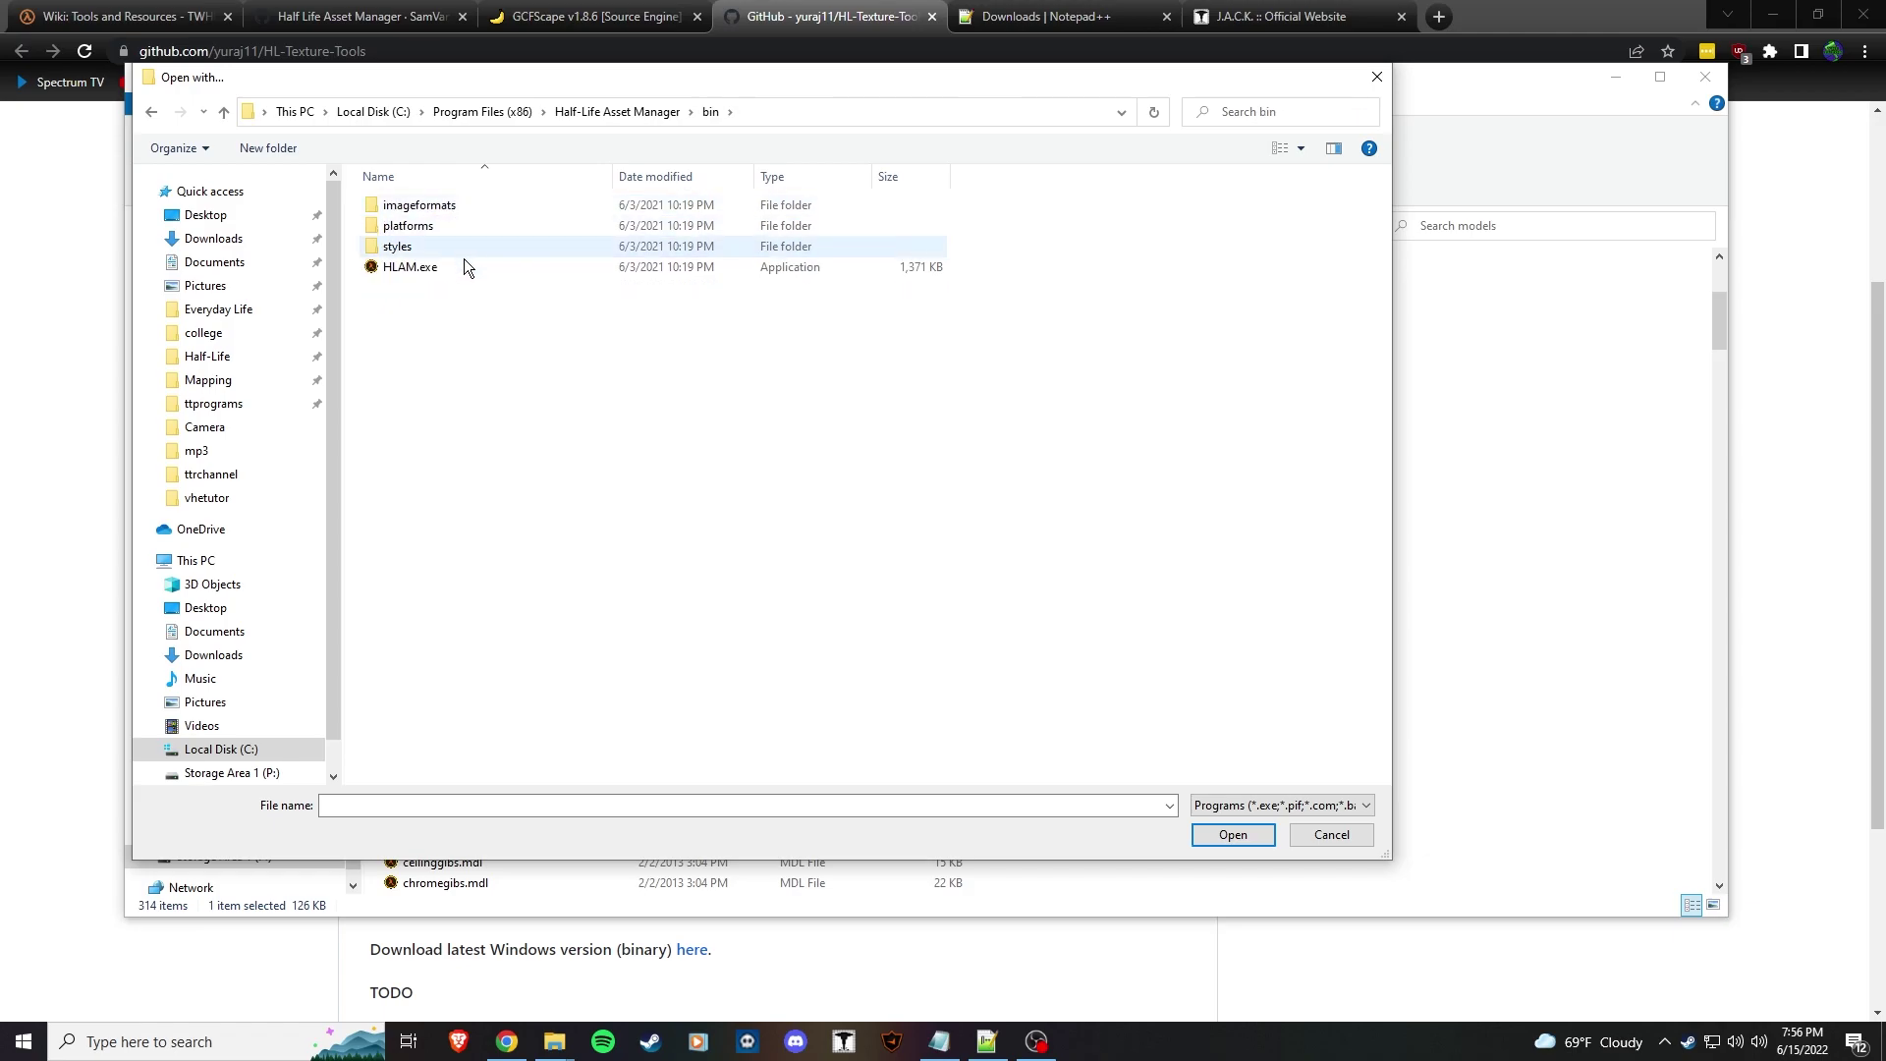
double_click(428, 271)
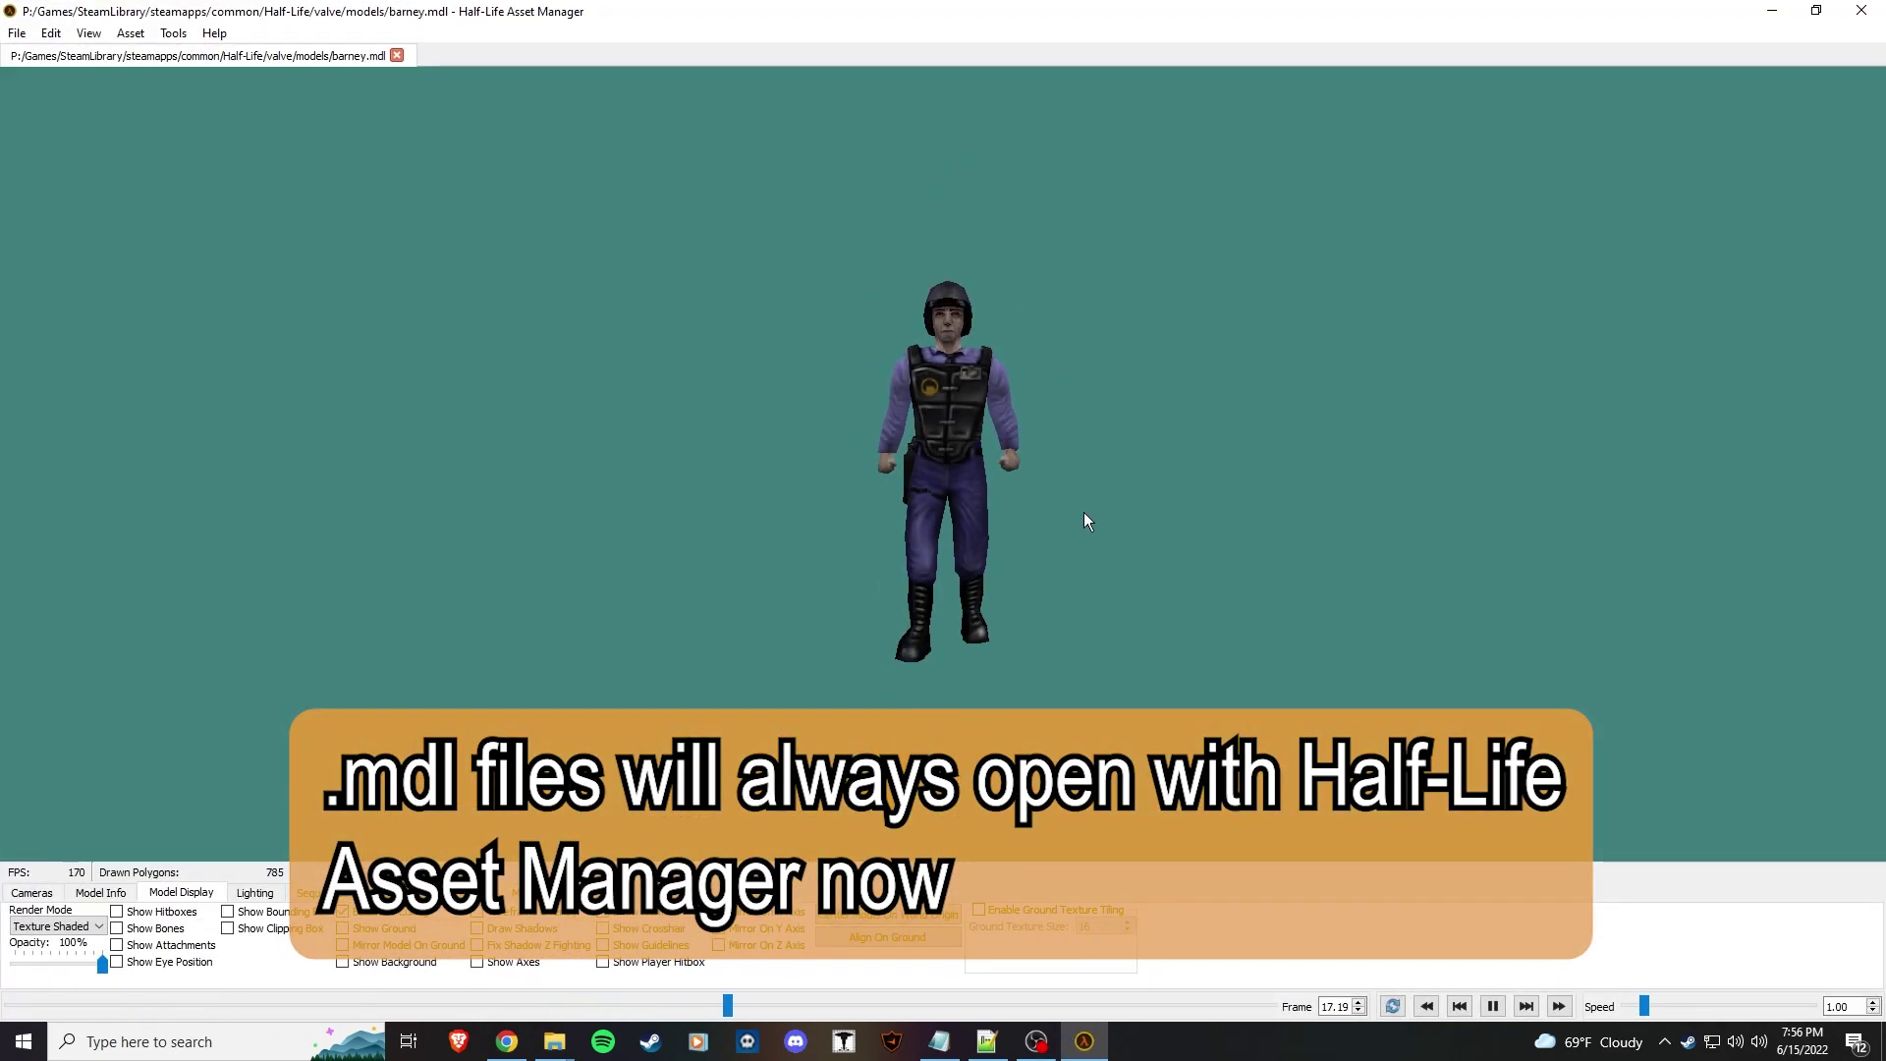
Close the viewer, then set Half-Life Asset Manager as the 'always use' app for .mdl files.
left_click(1862, 10)
right_click(439, 327)
left_click(584, 542)
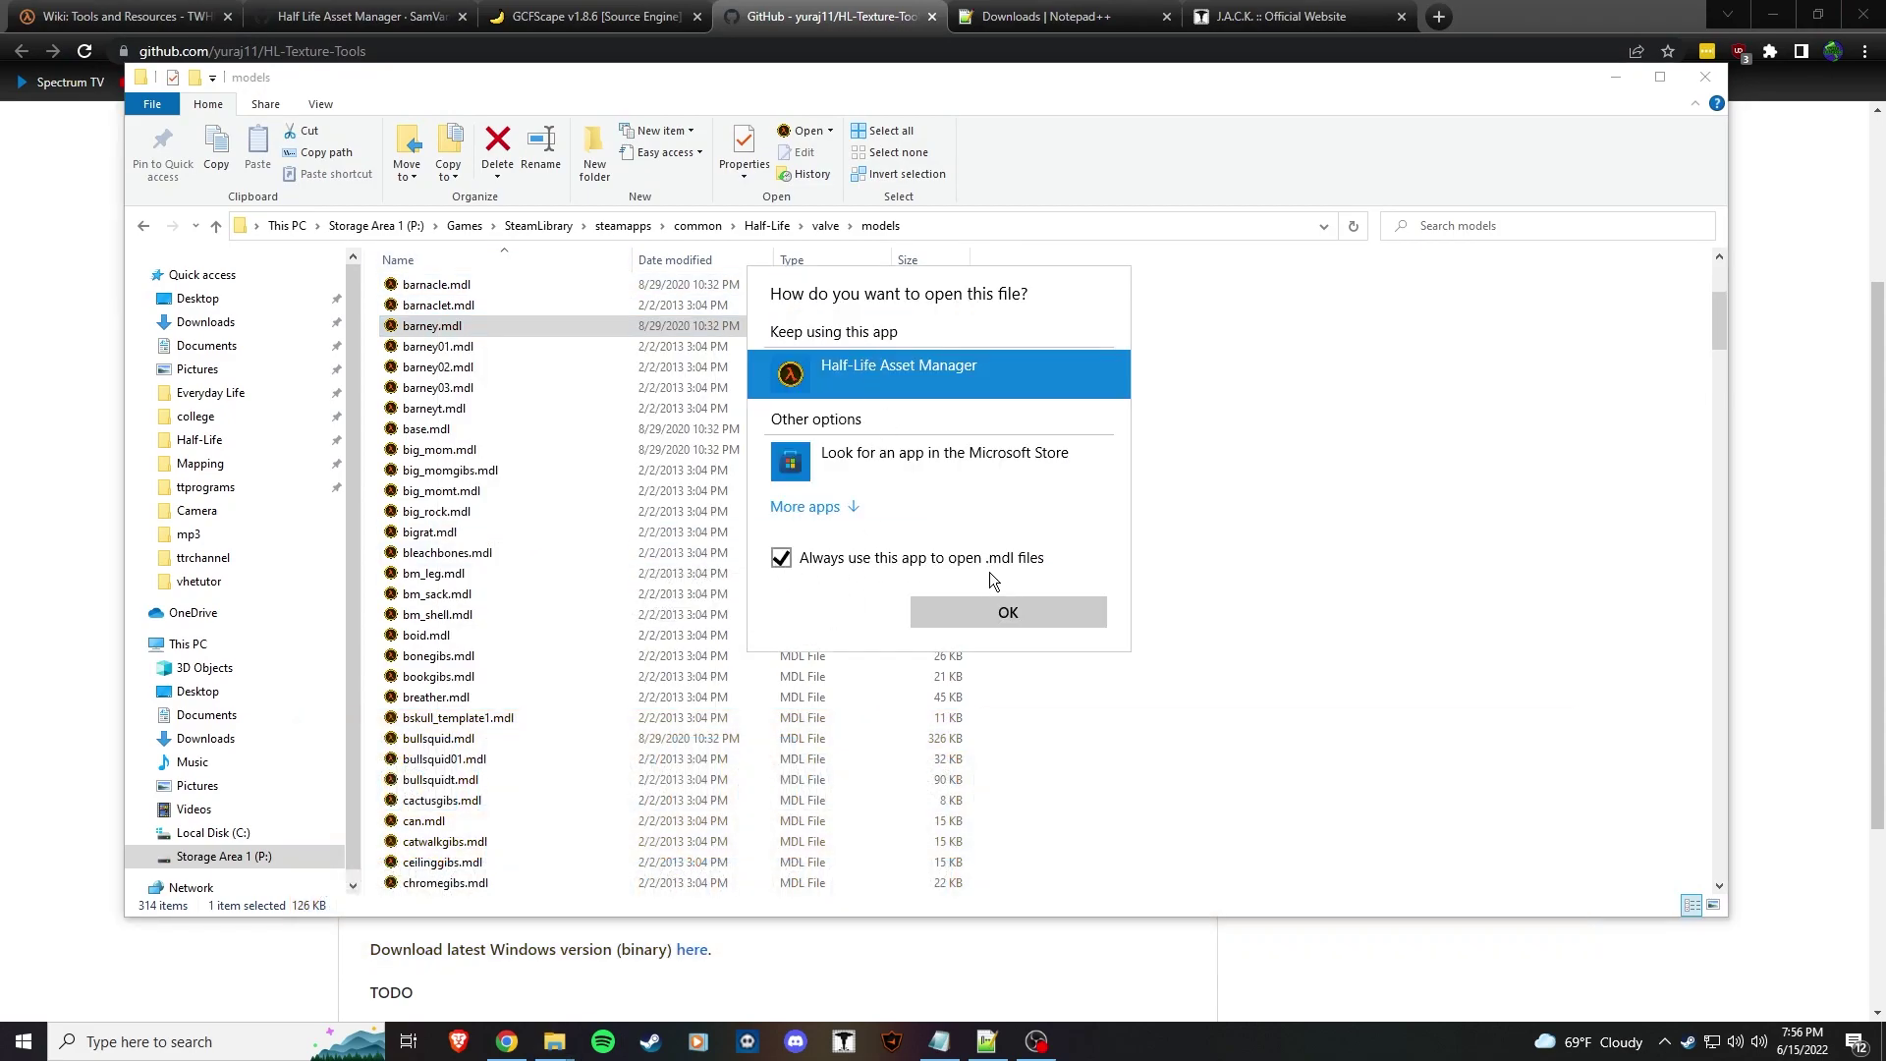
left_click(806, 506)
scroll(885, 511, "down", 5)
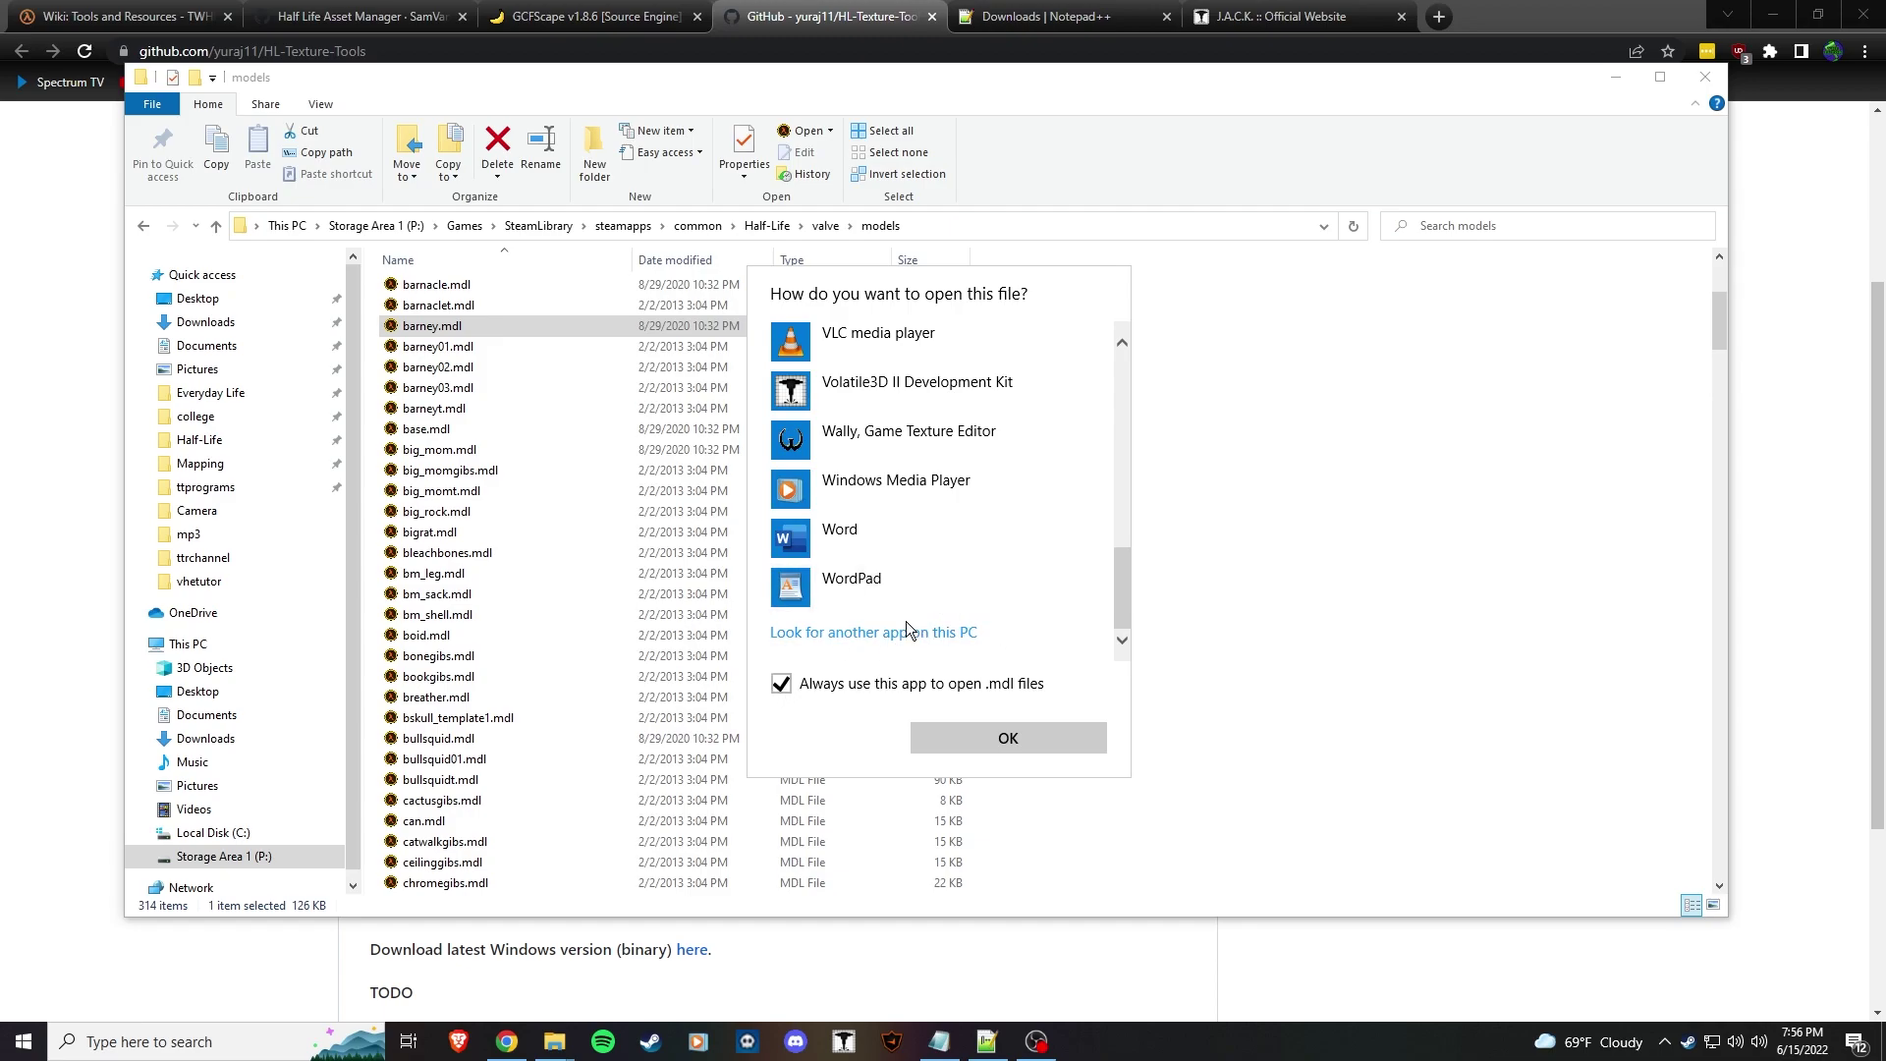
scroll(934, 589, "up", 6)
left_click(929, 388)
left_click(1008, 737)
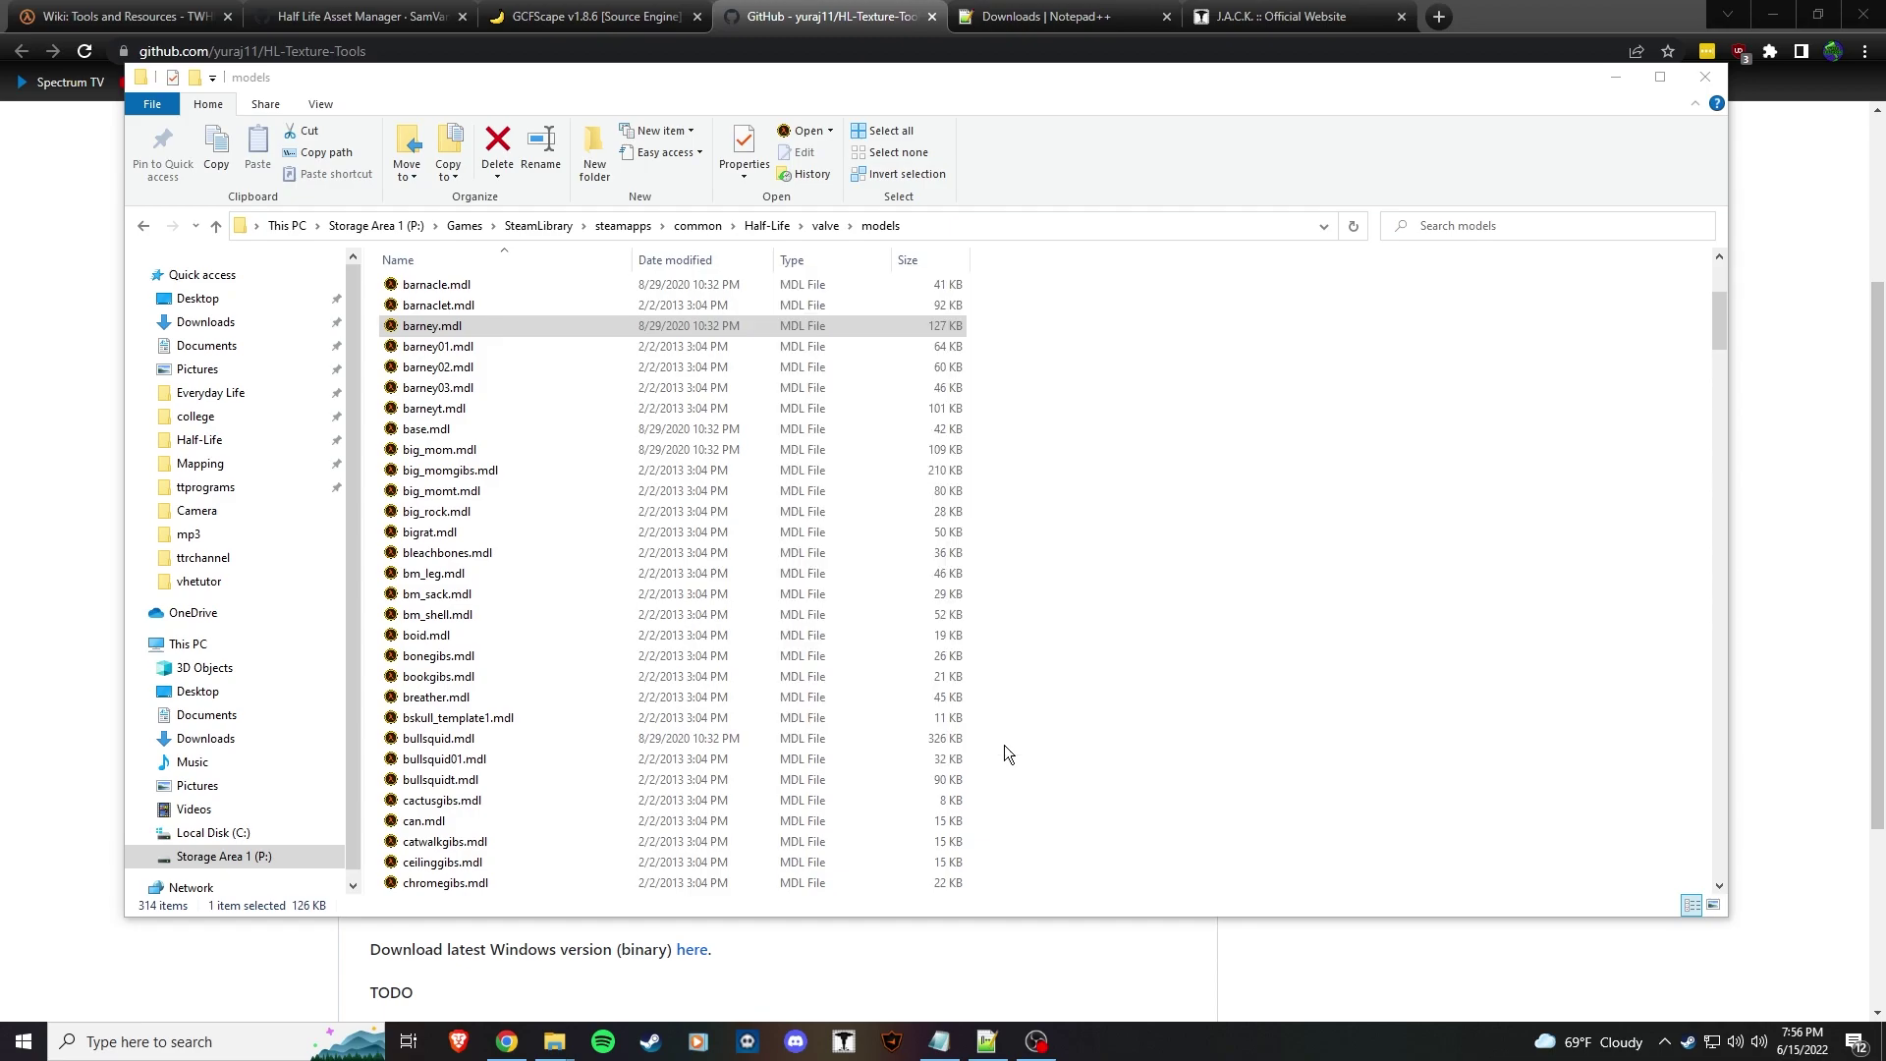
key("alt+Tab")
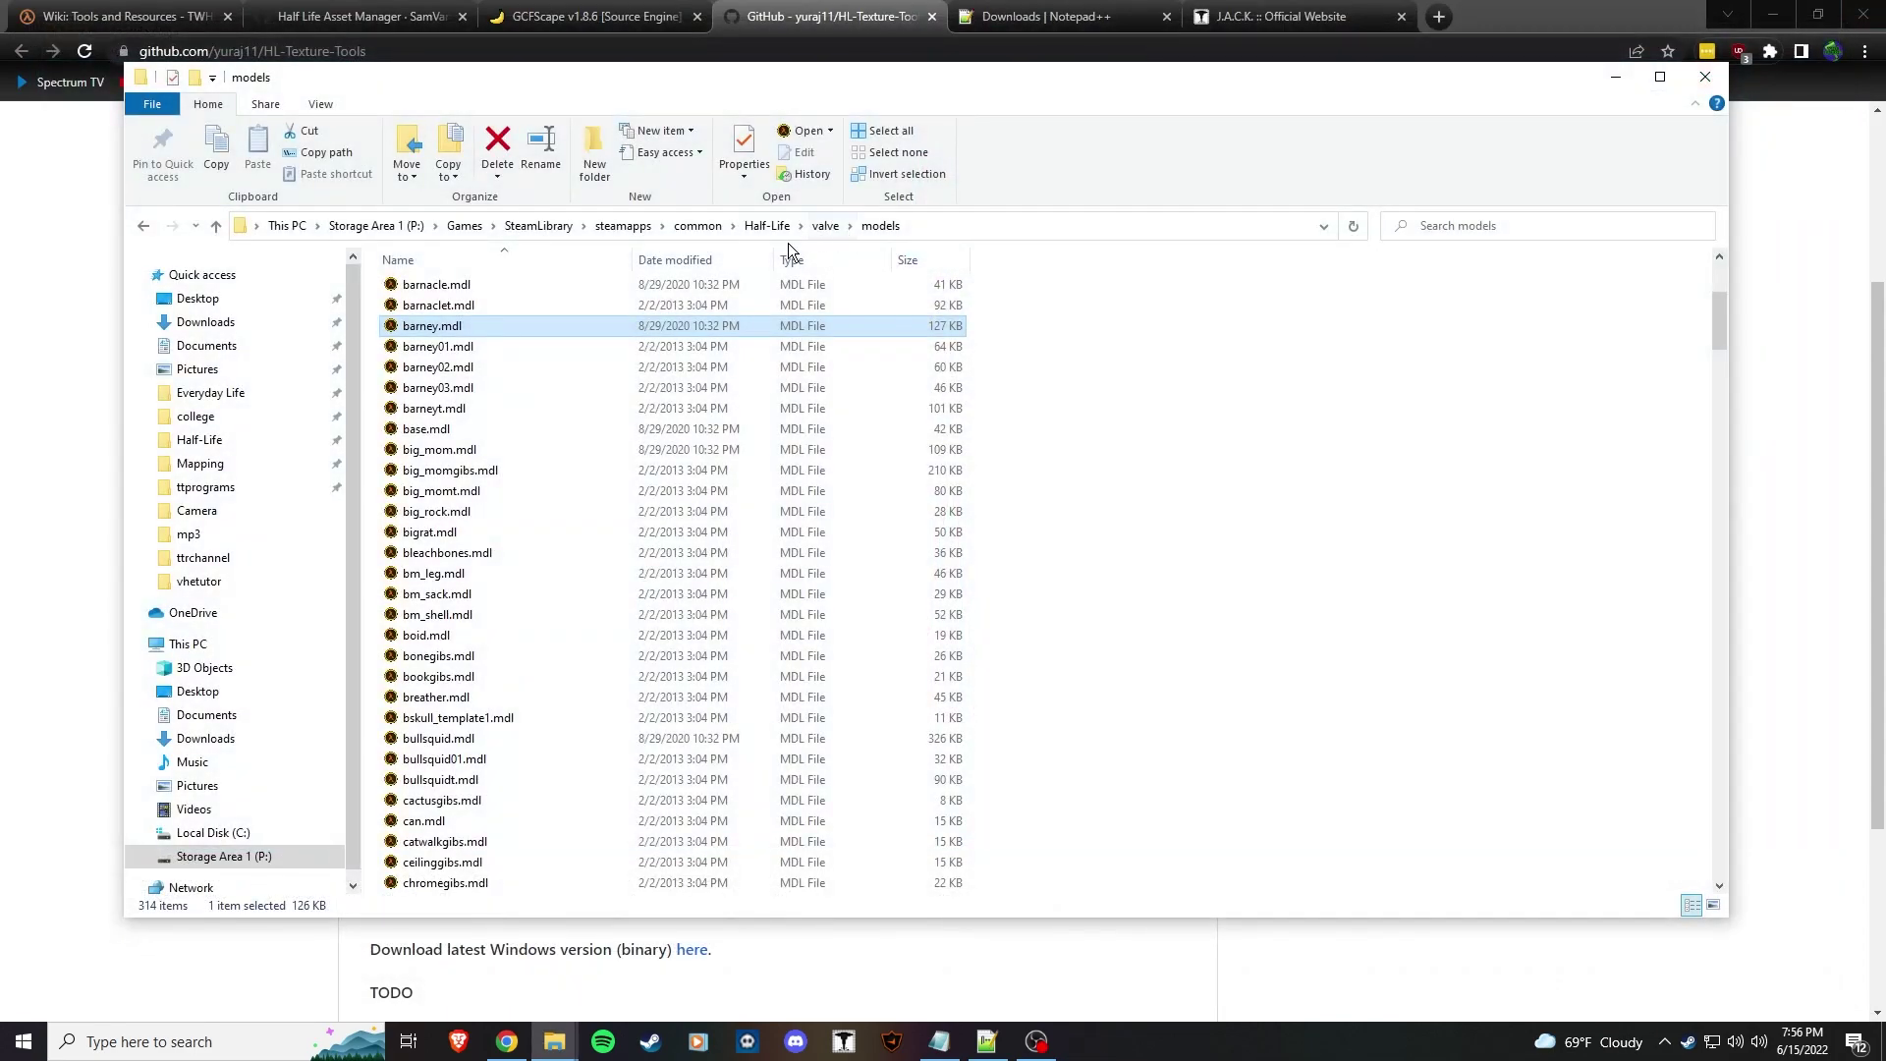
Navigate from the Half-Life folder into valve\sprites.
left_click(777, 227)
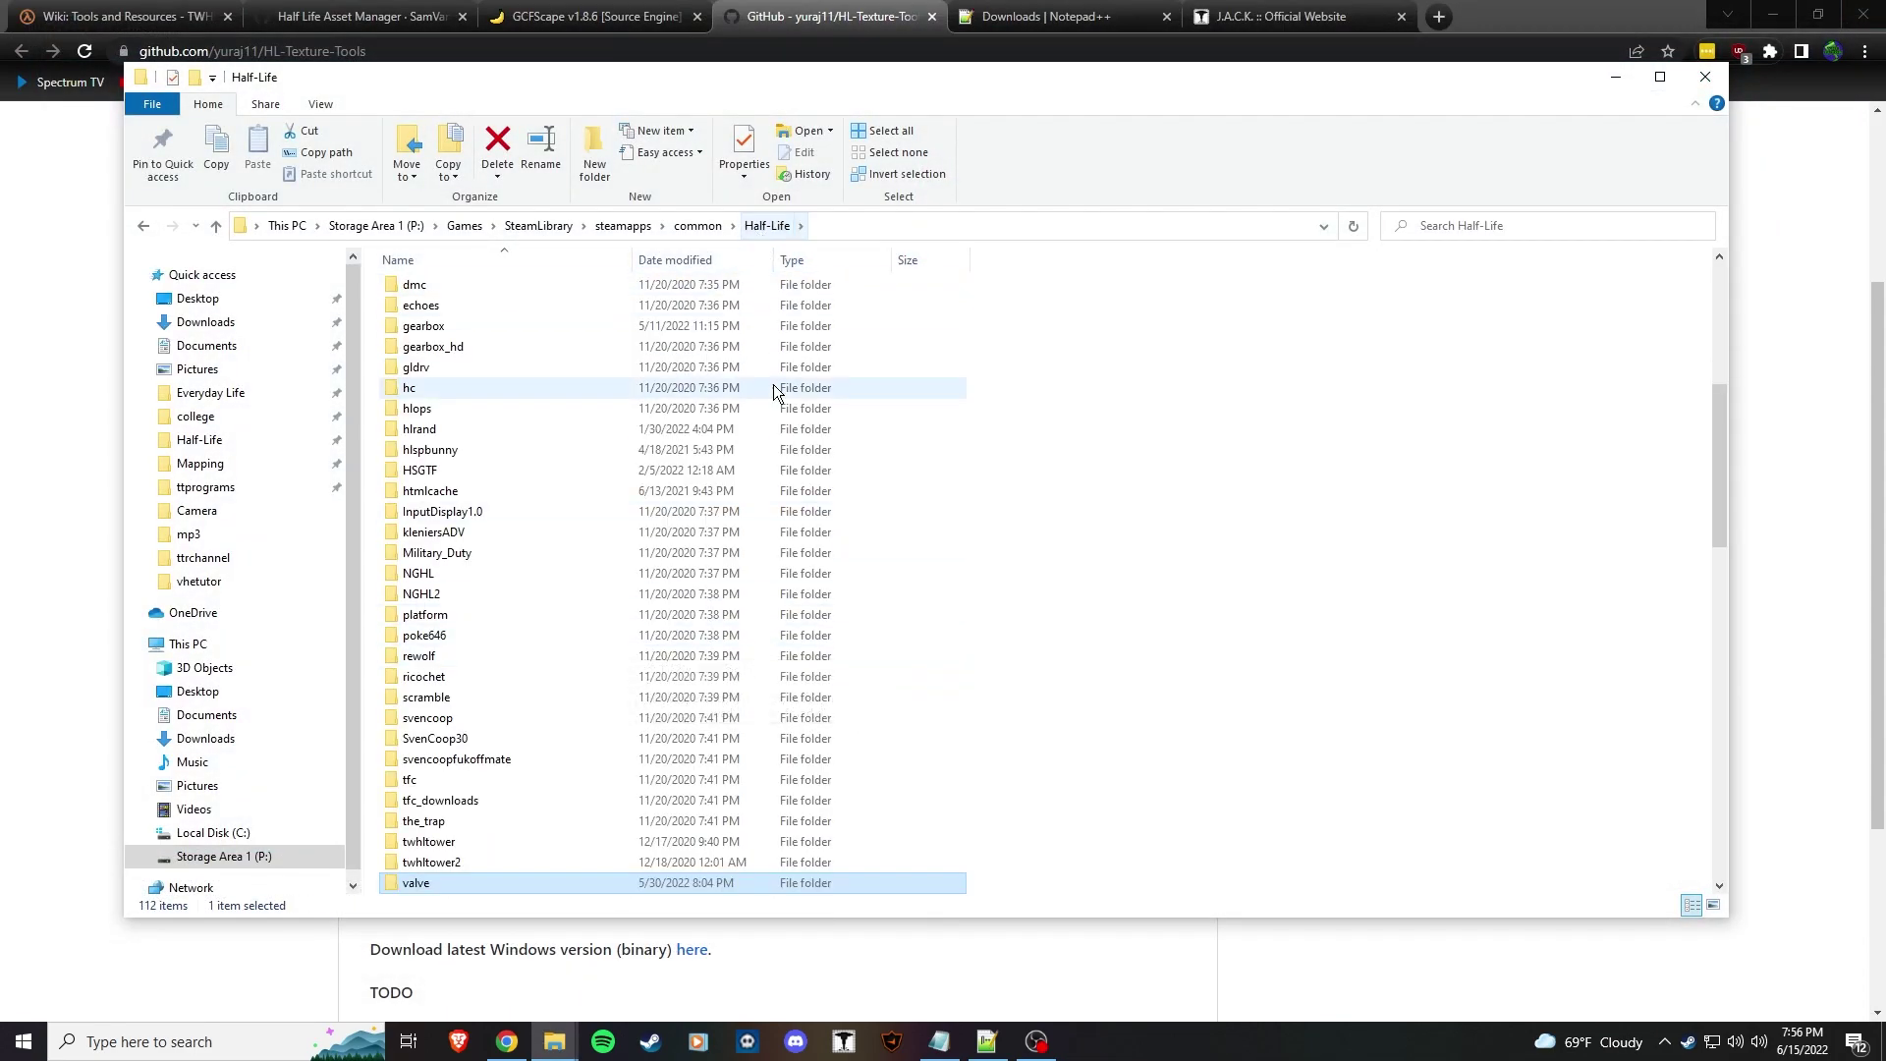
scroll(774, 385, "down", 5)
double_click(475, 570)
double_click(450, 639)
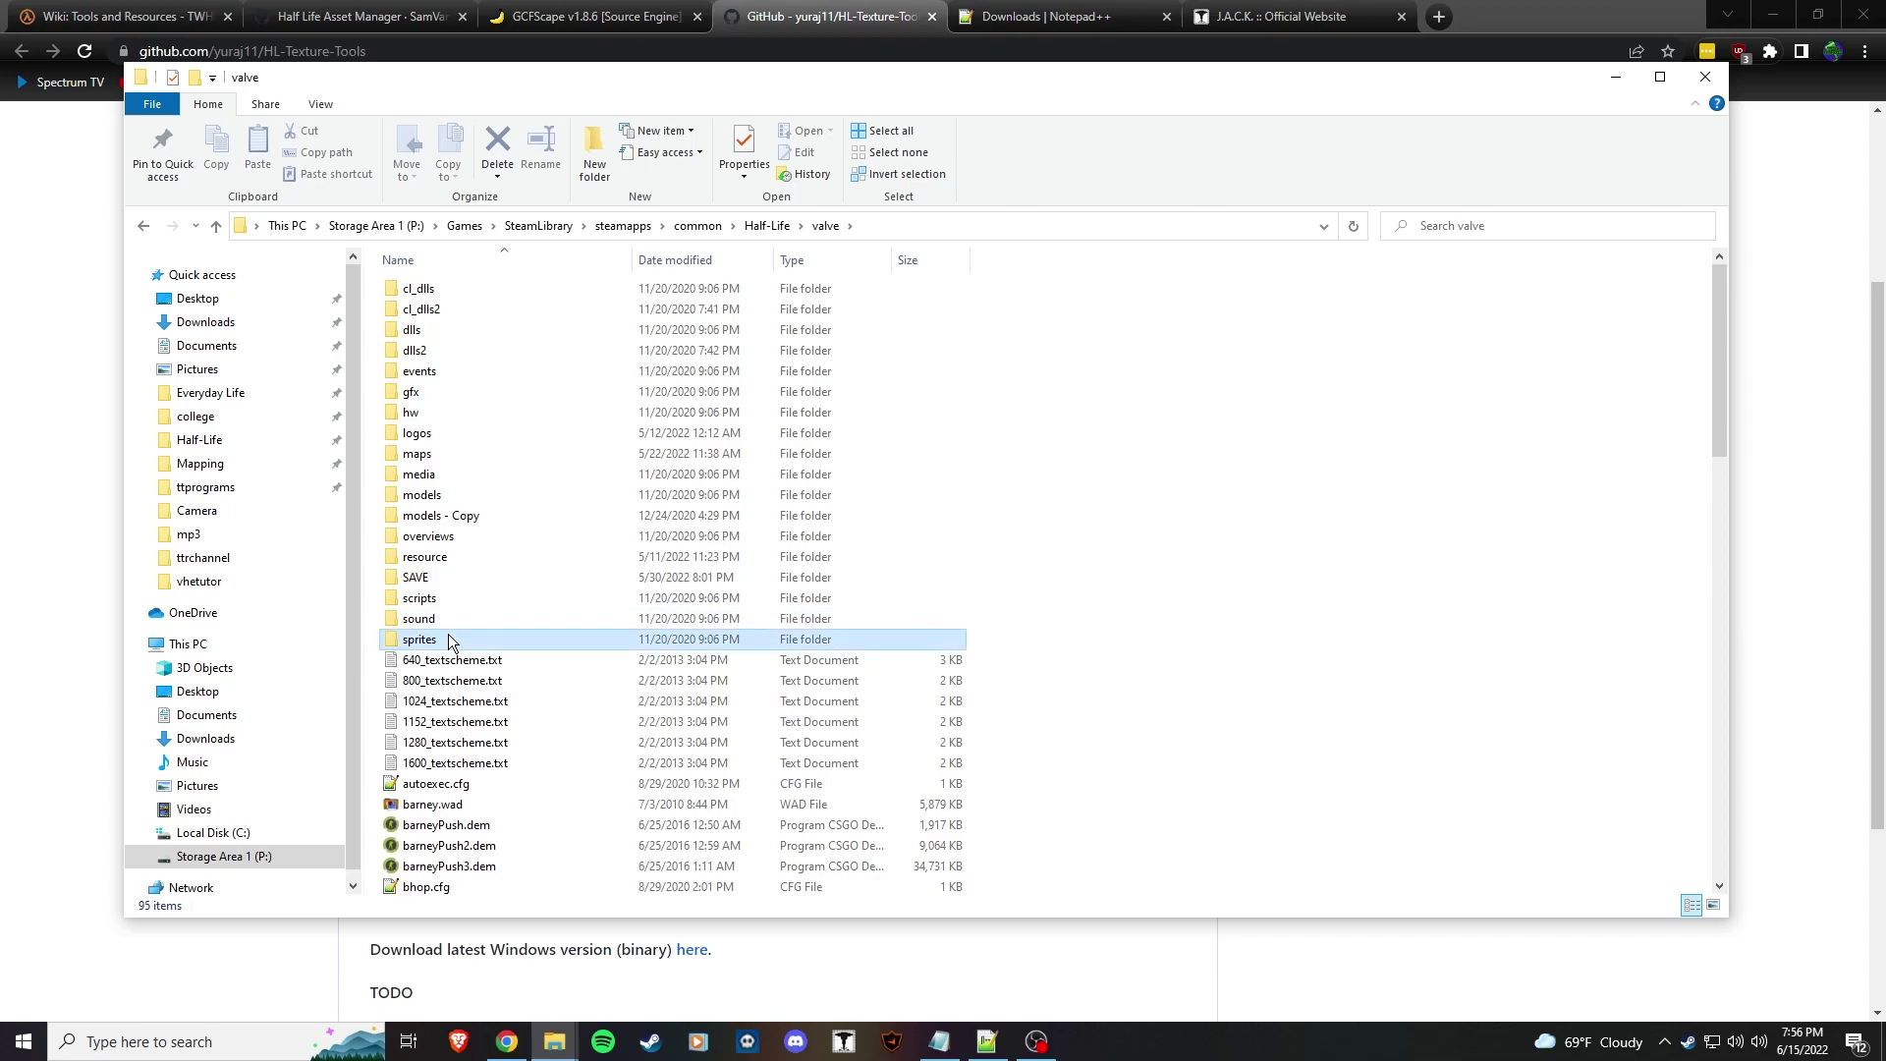
Open 640hud3.spr with Mapping\HLTextureTools_V16\HLTextureTools.exe as its default program, then close it.
right_click(448, 558)
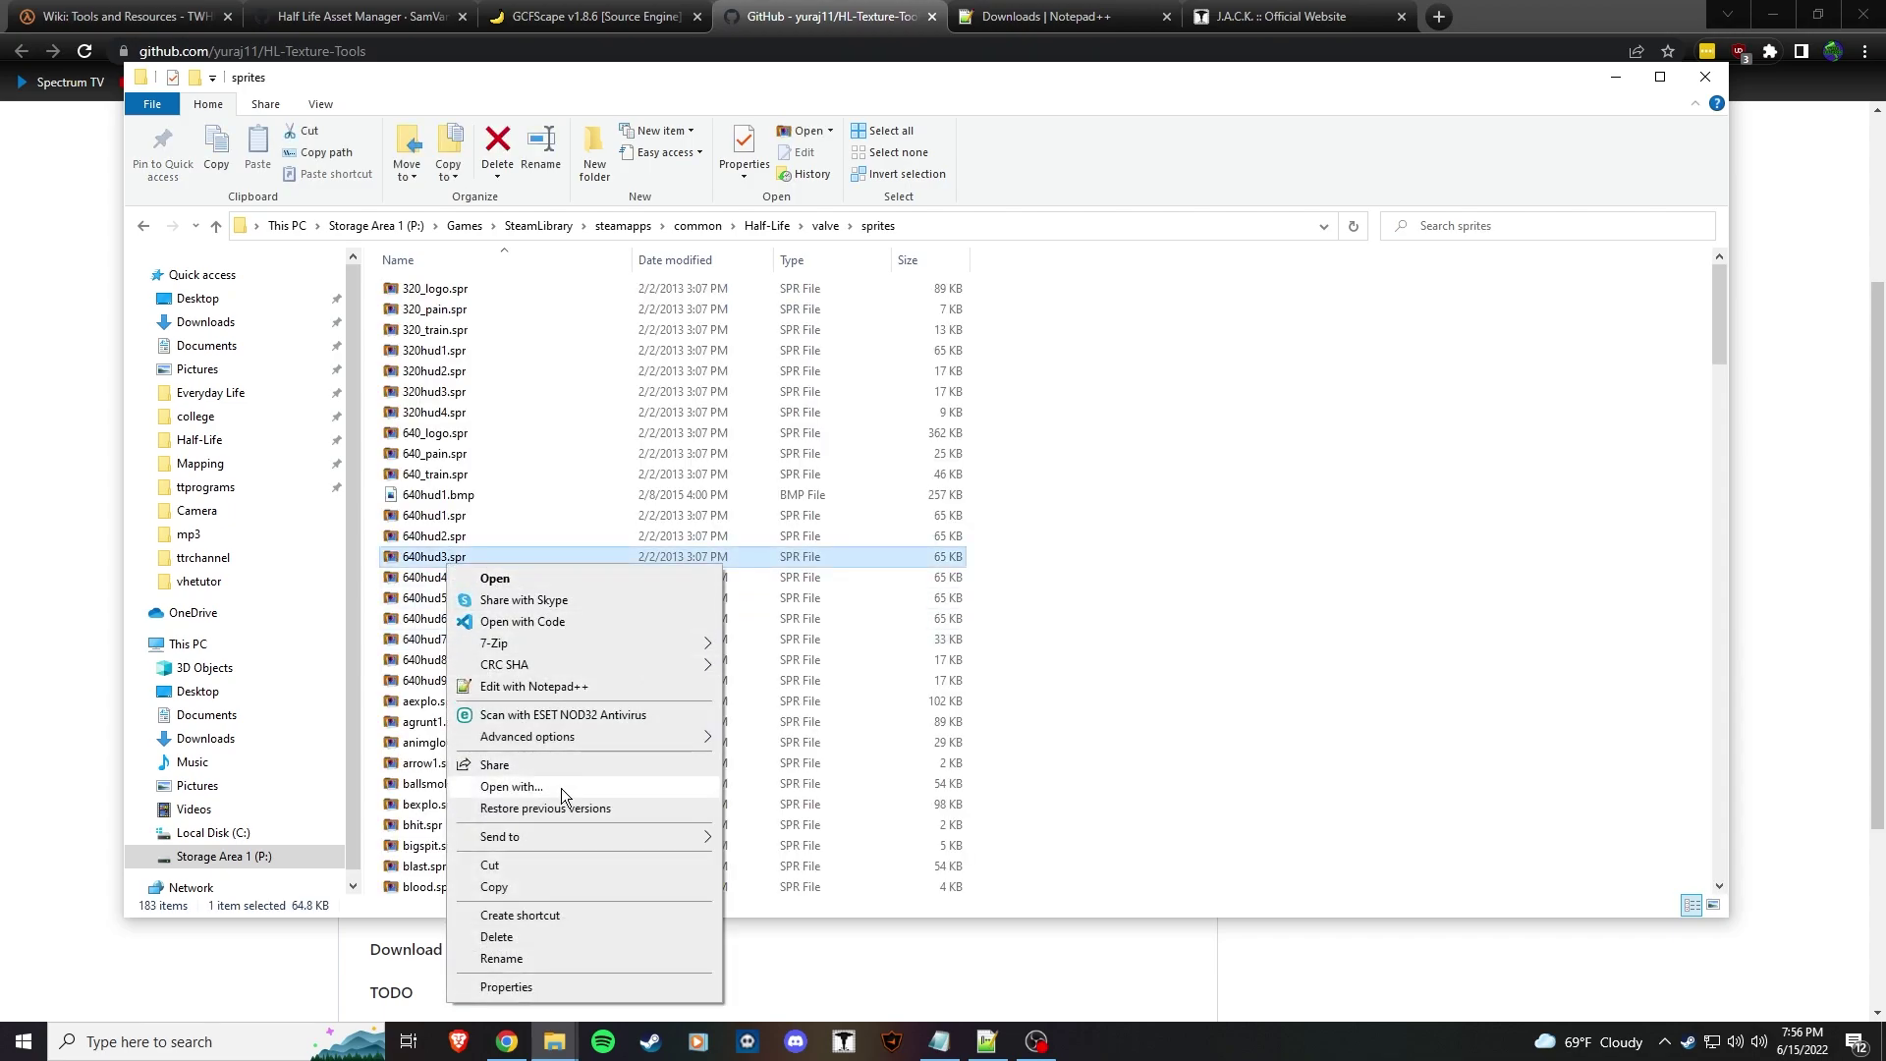
left_click(574, 786)
left_click(851, 440)
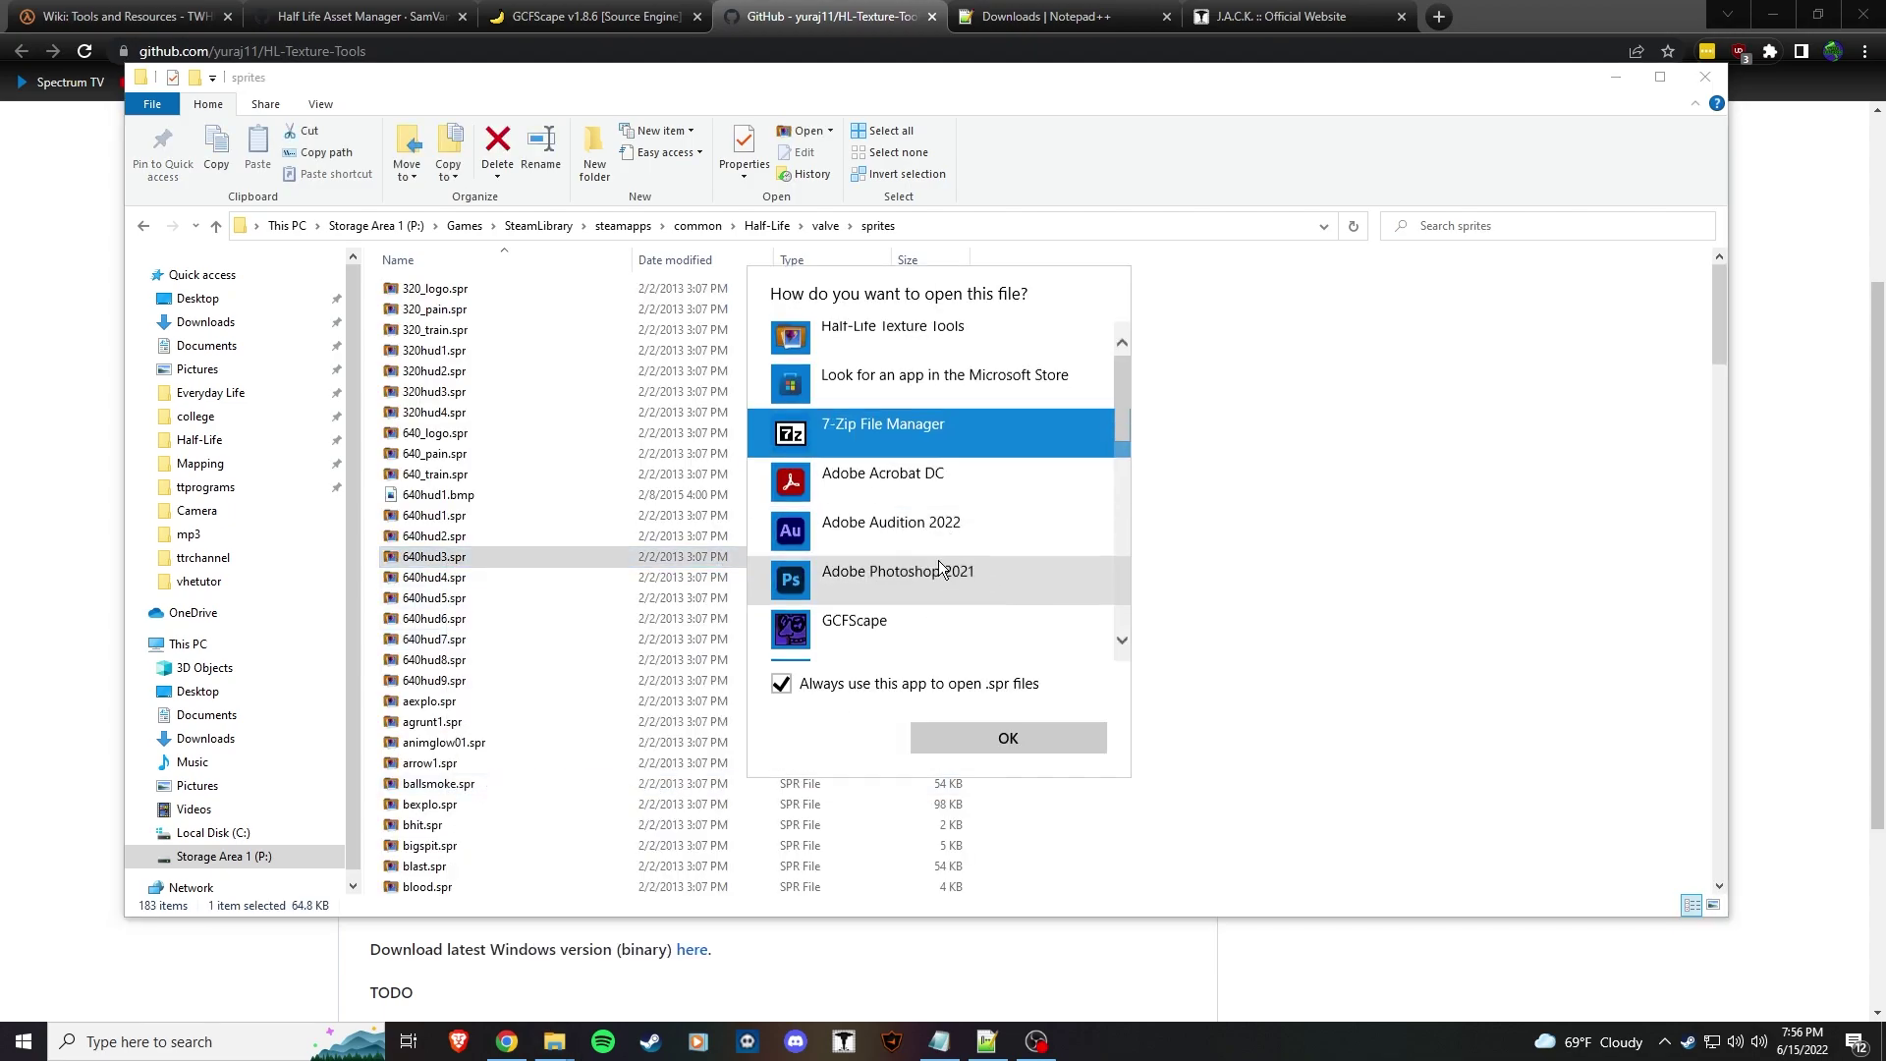
scroll(914, 610, "down", 5)
left_click(920, 635)
scroll(780, 584, "down", 9)
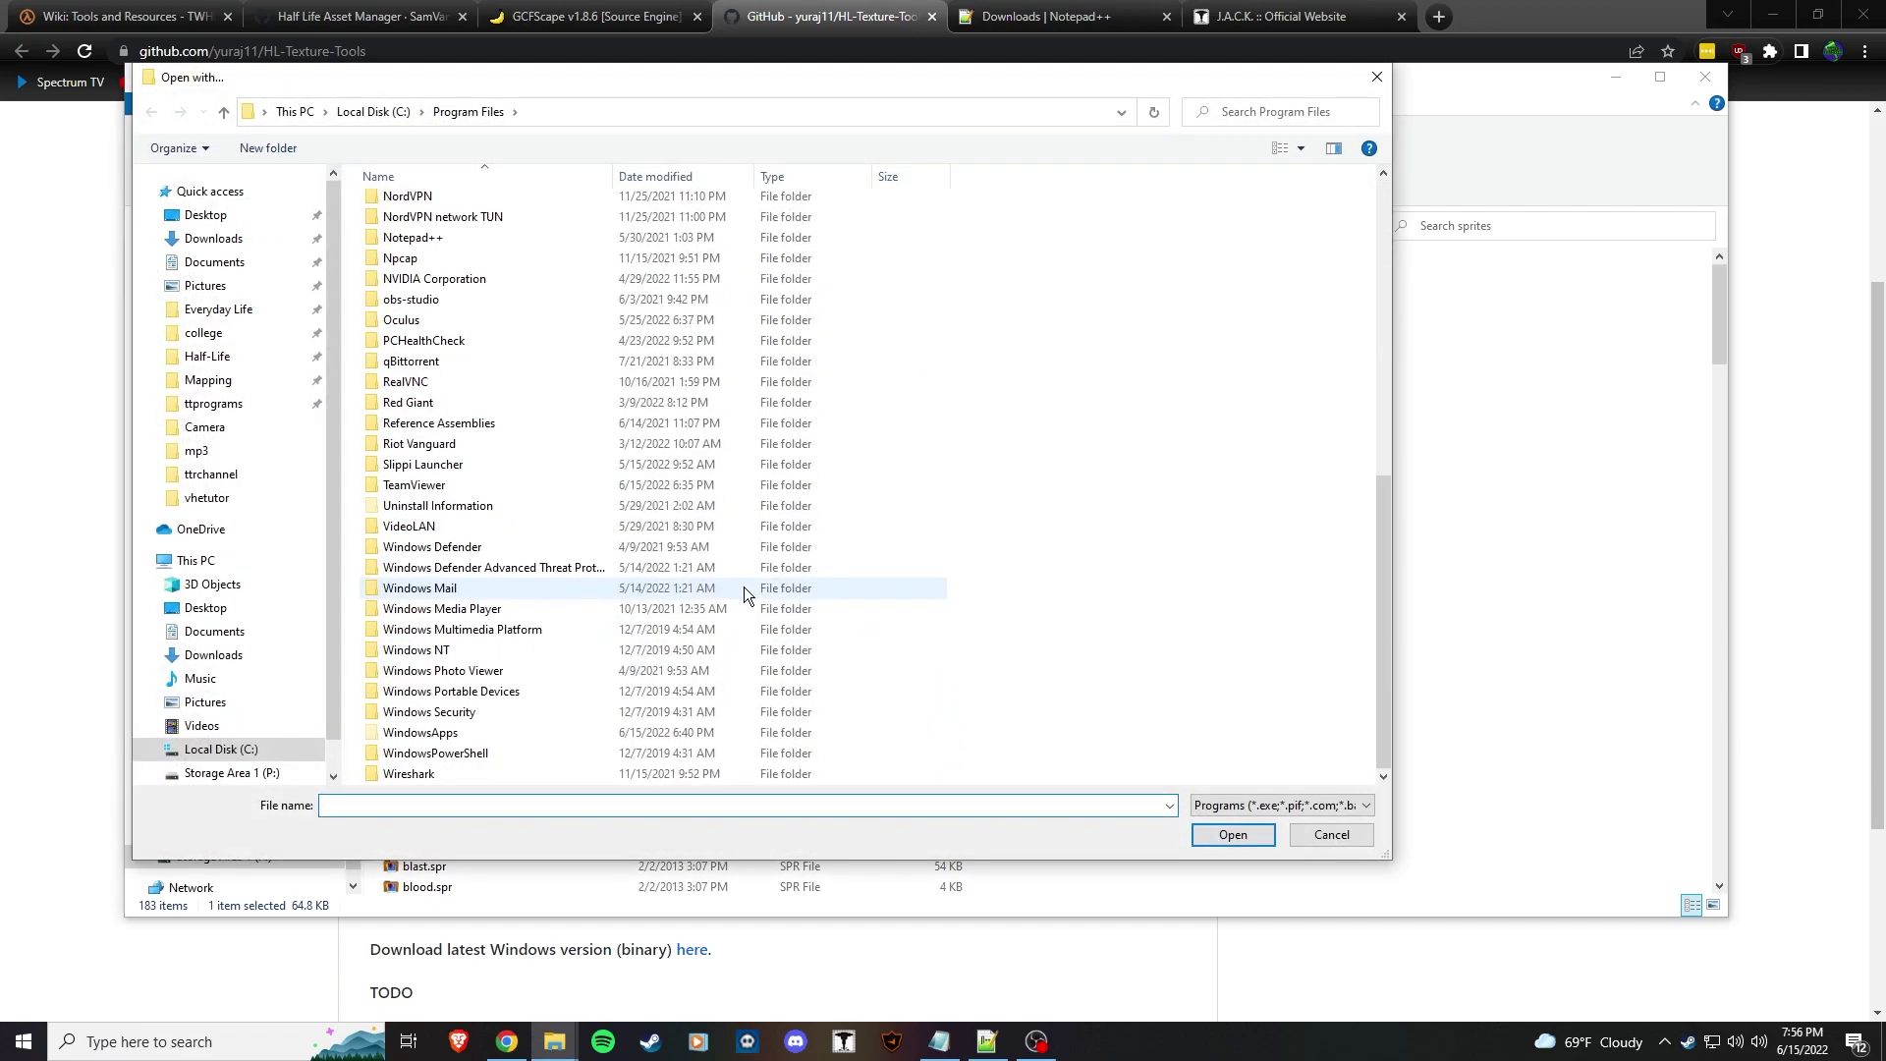
left_click(236, 355)
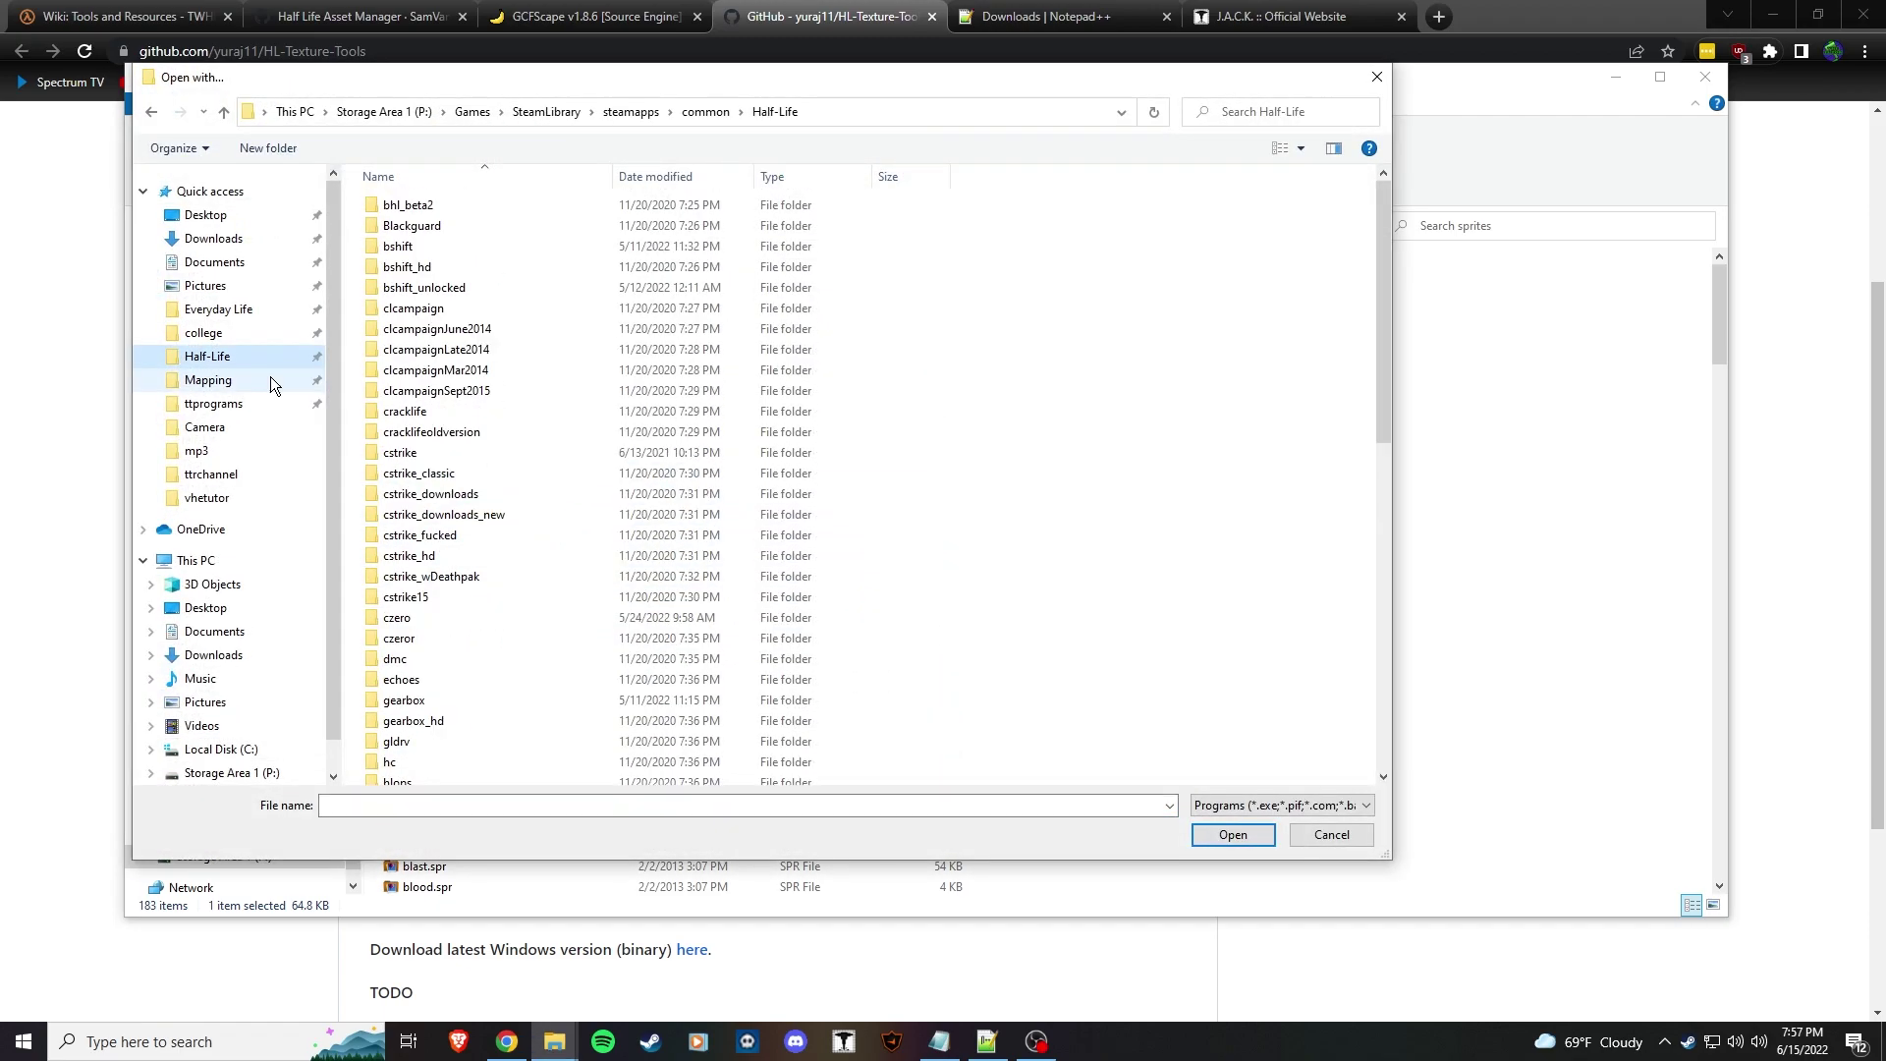
left_click(208, 379)
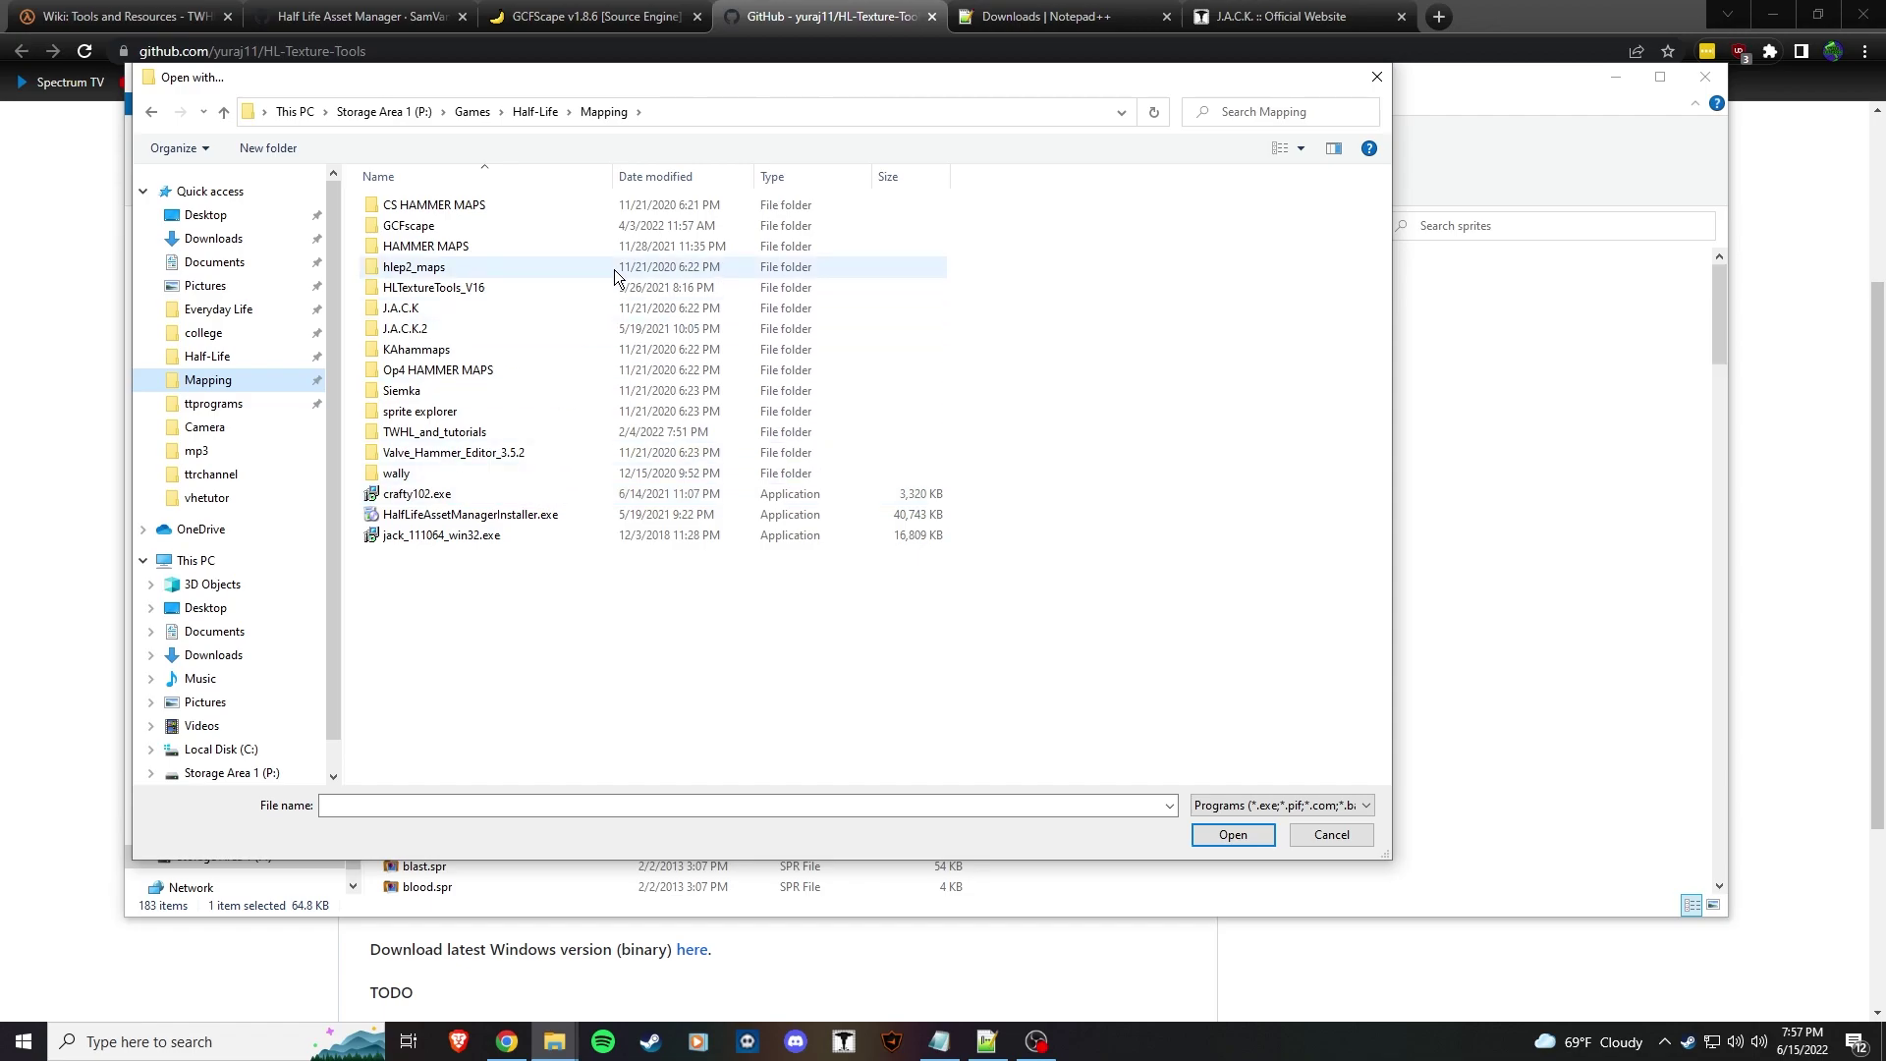
double_click(510, 289)
double_click(466, 204)
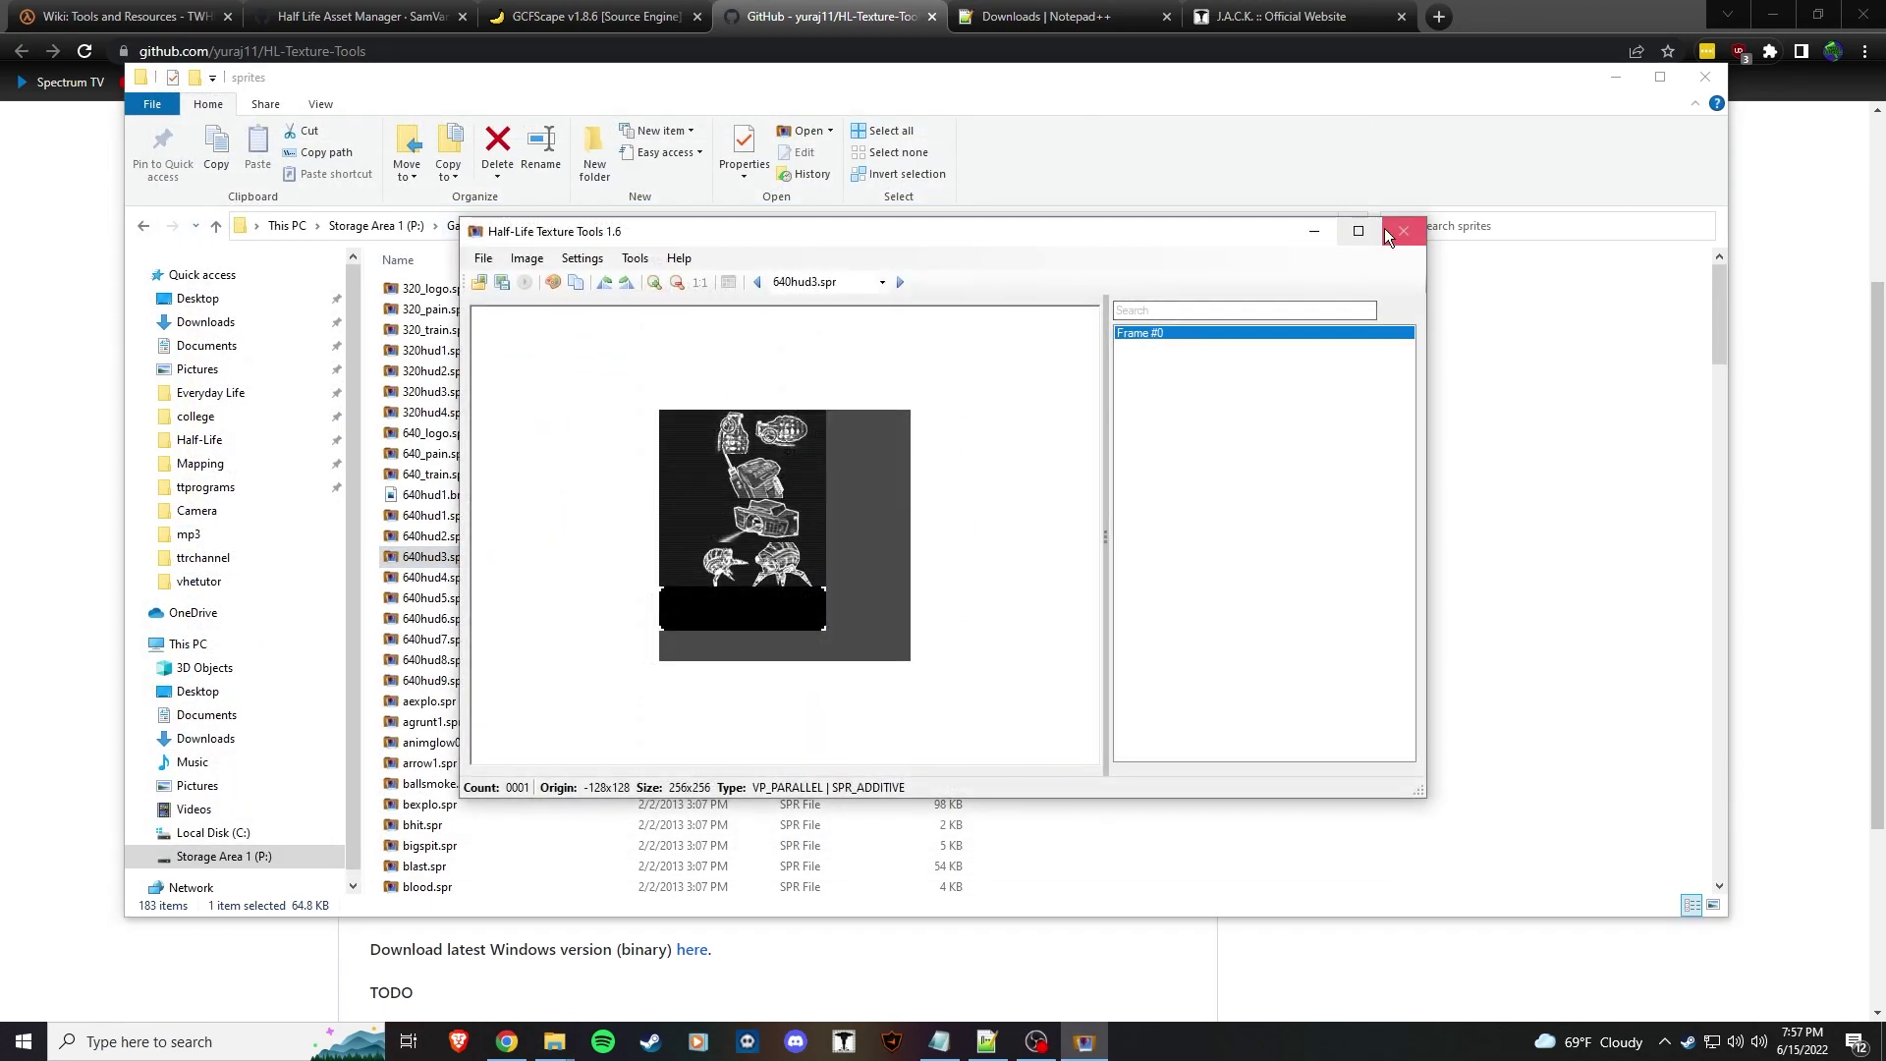
left_click(1403, 232)
Set Notepad++ as the default program for config.cfg in the valve folder.
left_click(767, 226)
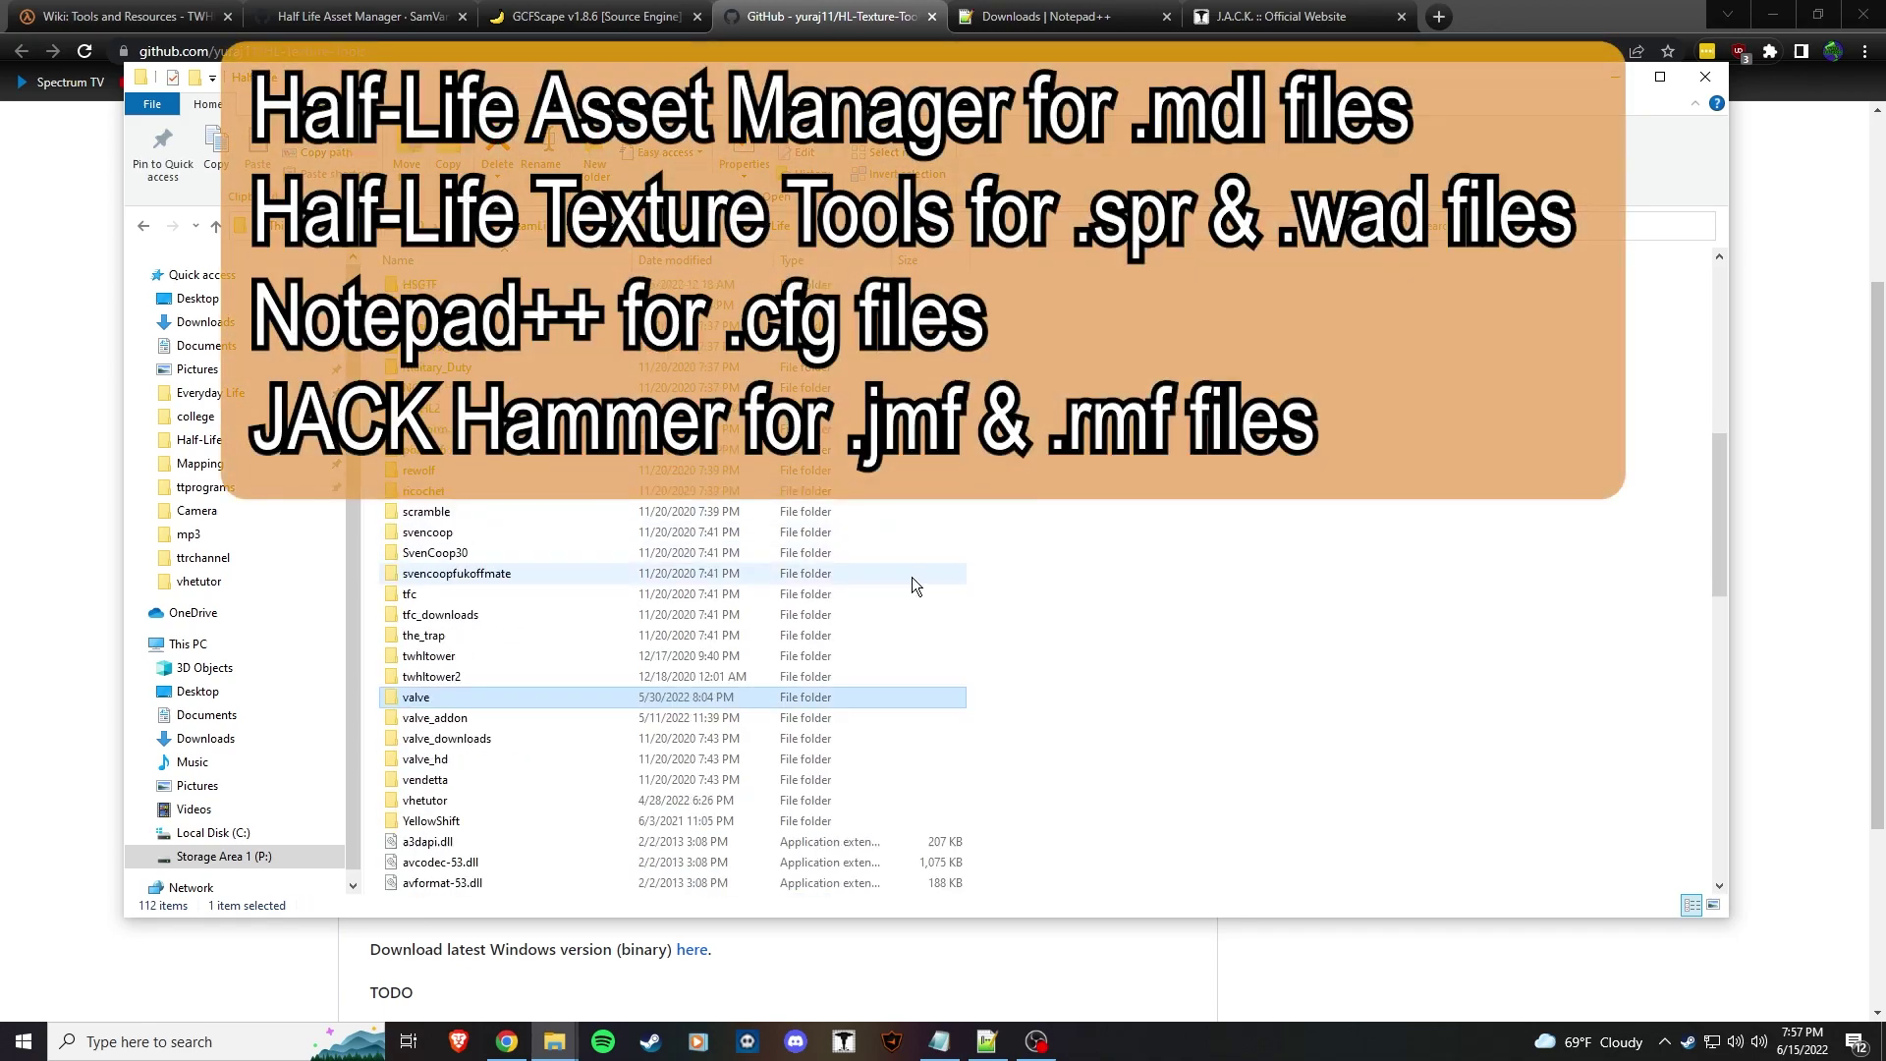
double_click(572, 581)
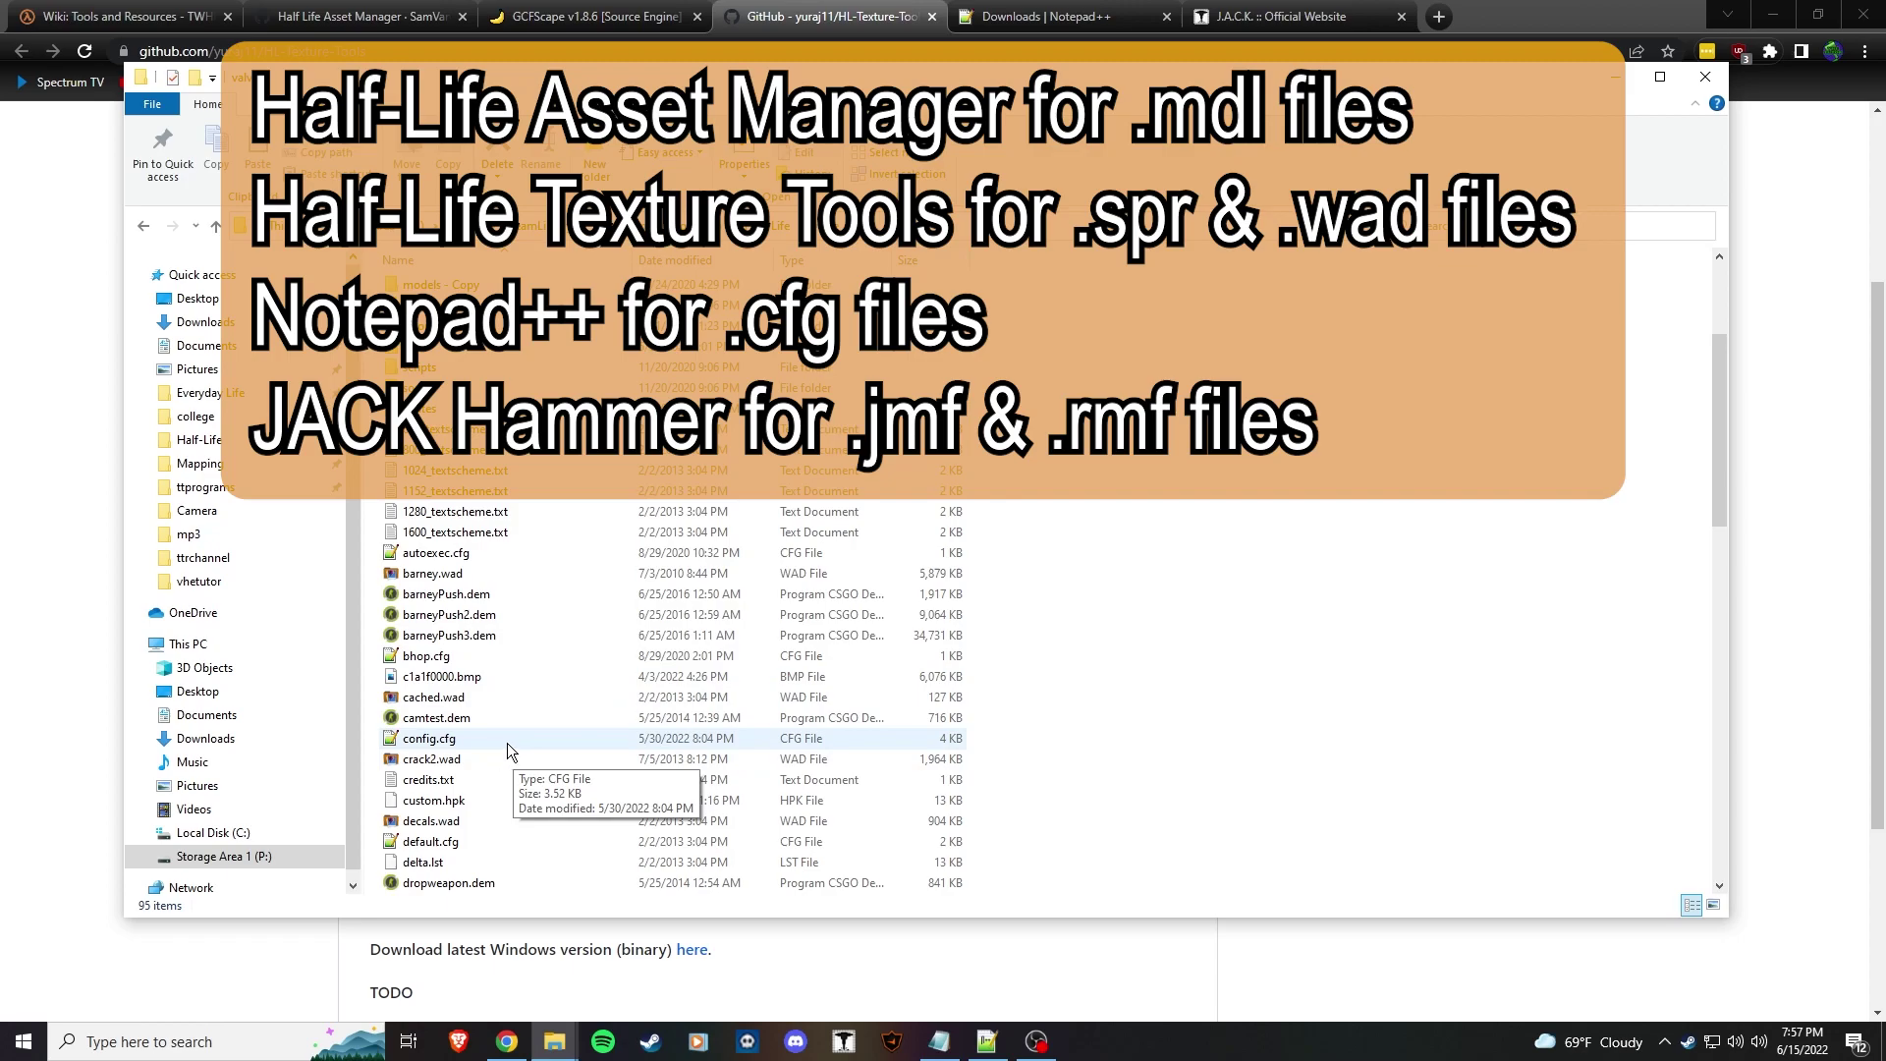
right_click(420, 743)
left_click(511, 521)
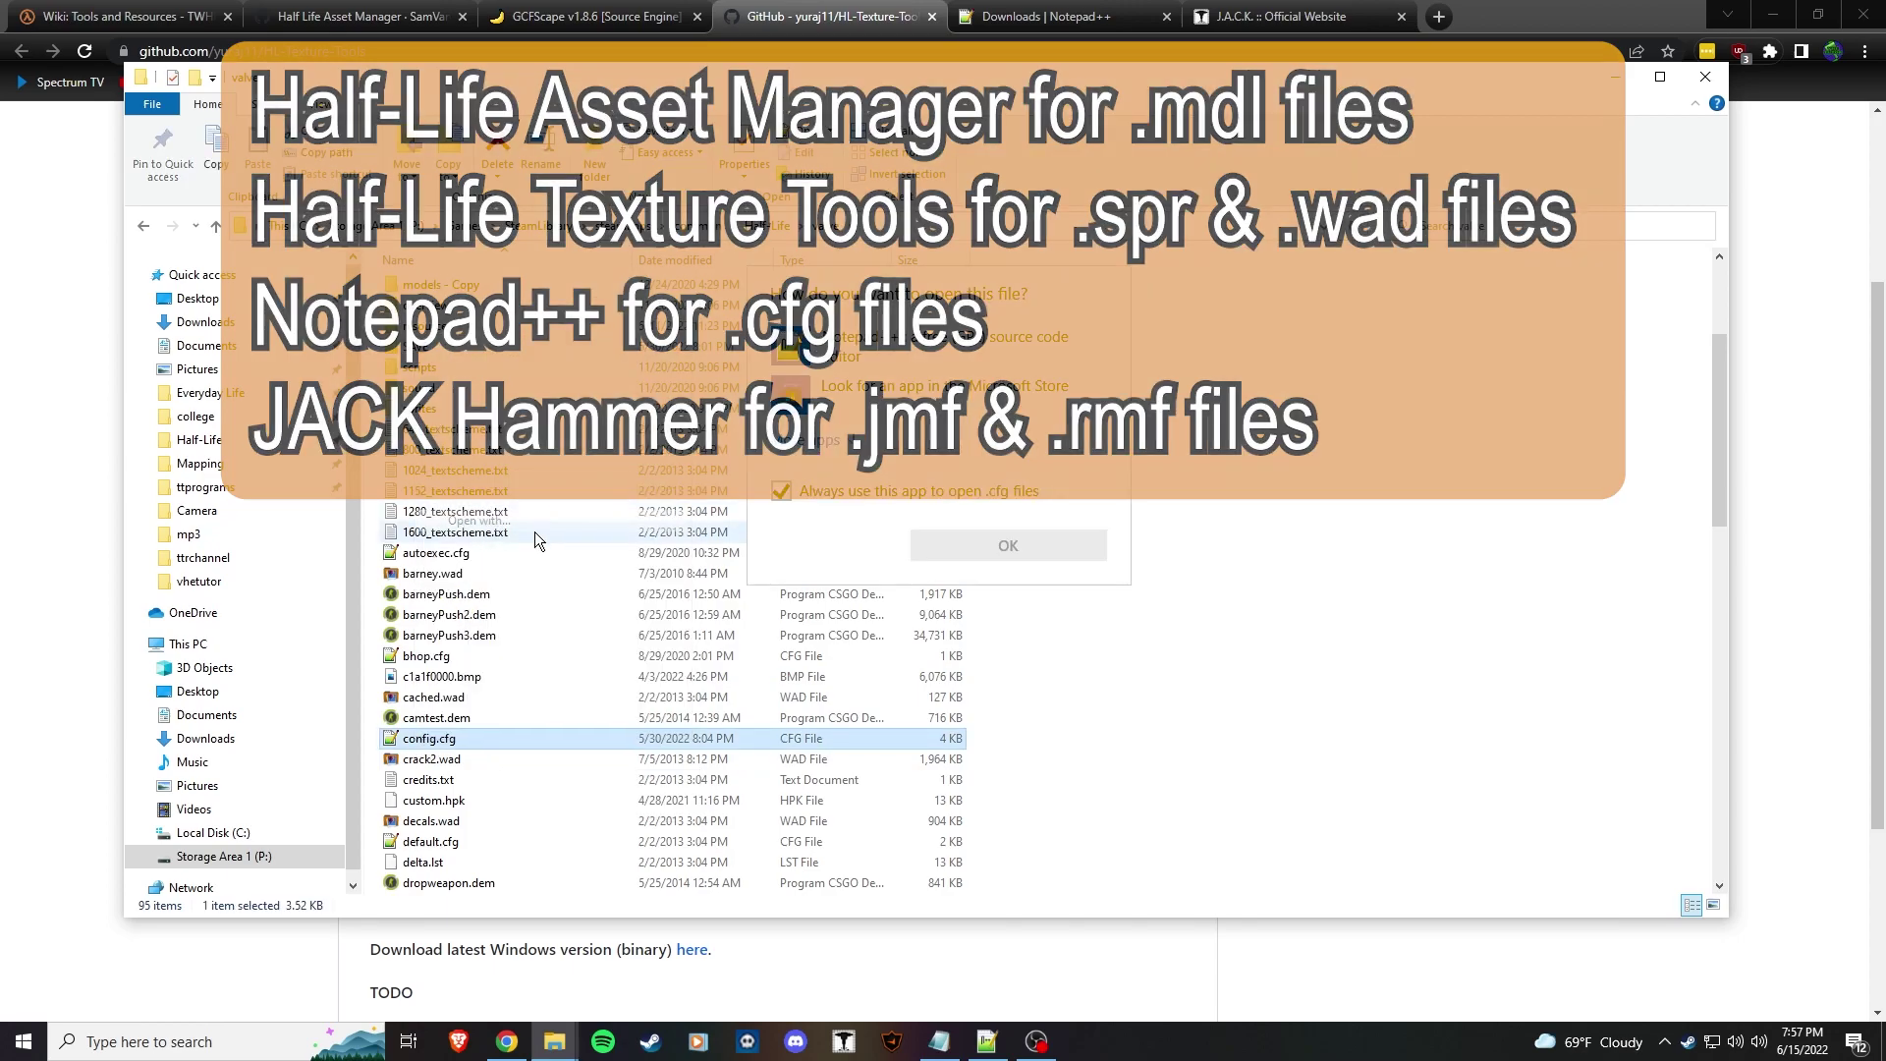
left_click(875, 426)
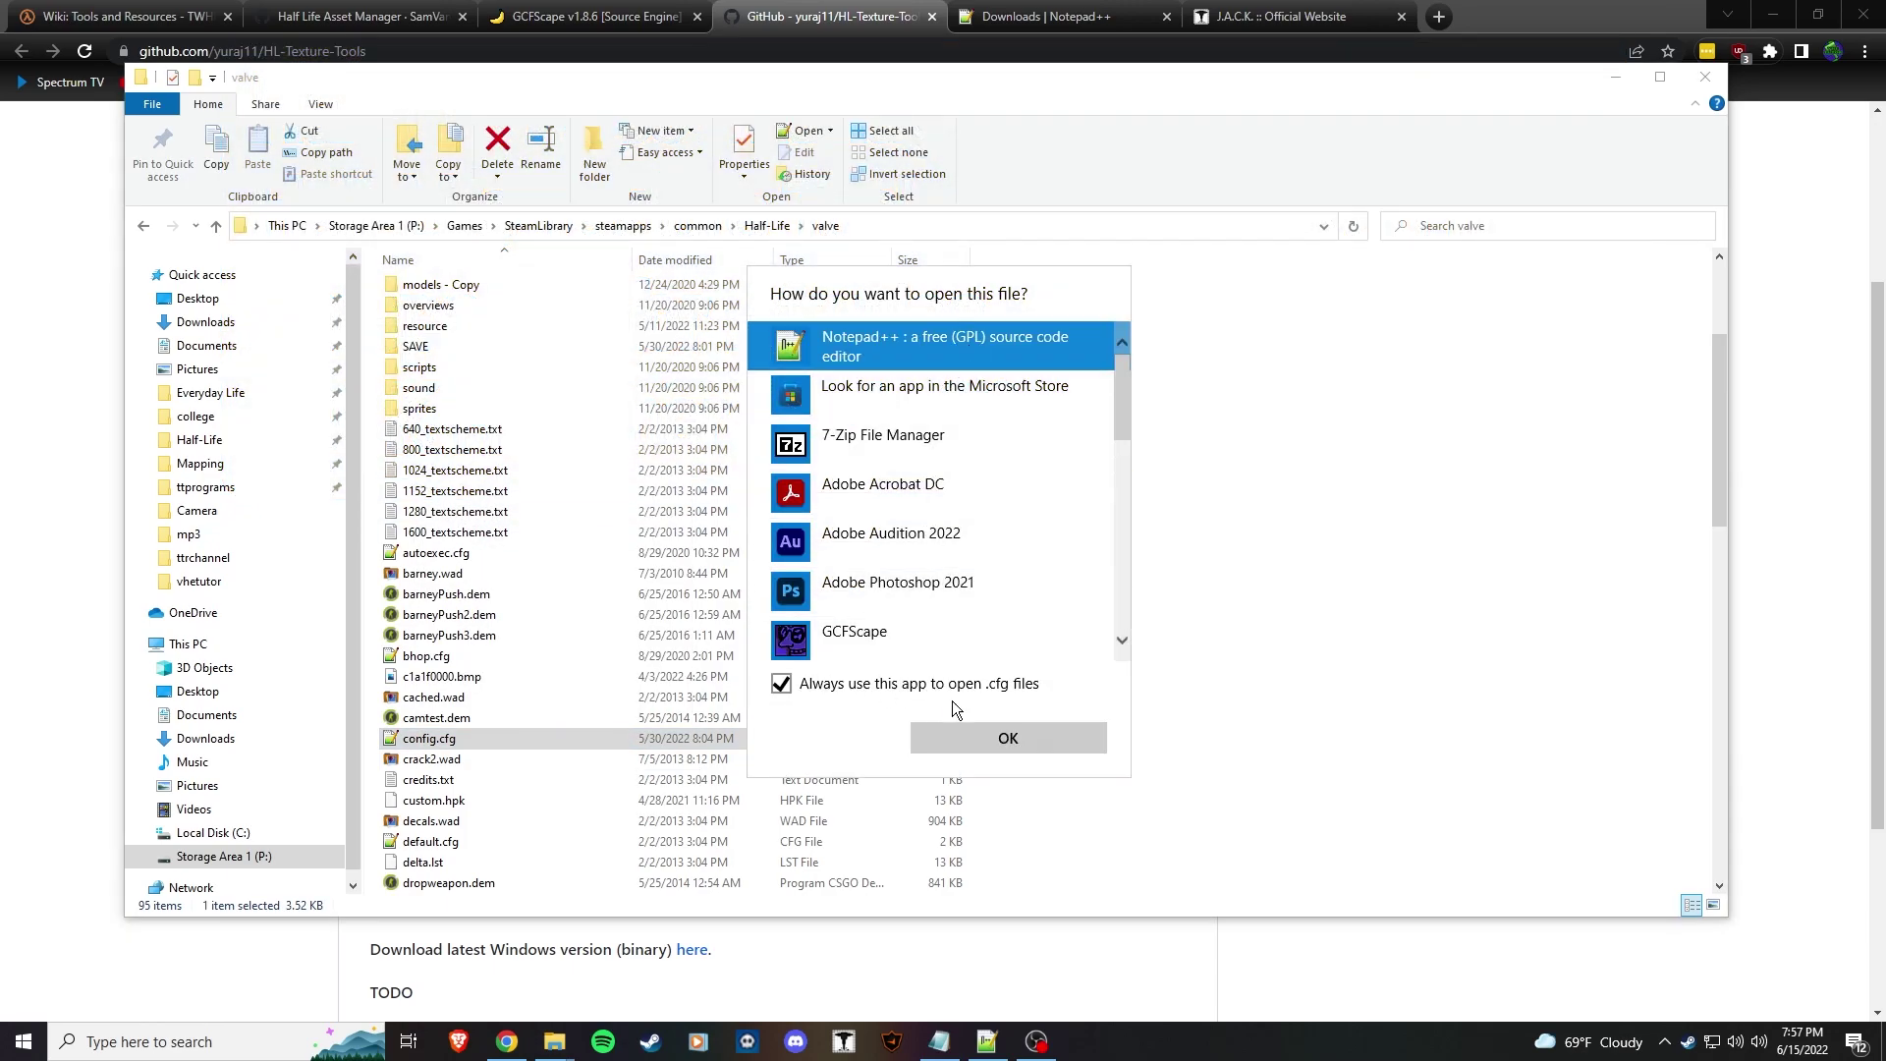
key("Return")
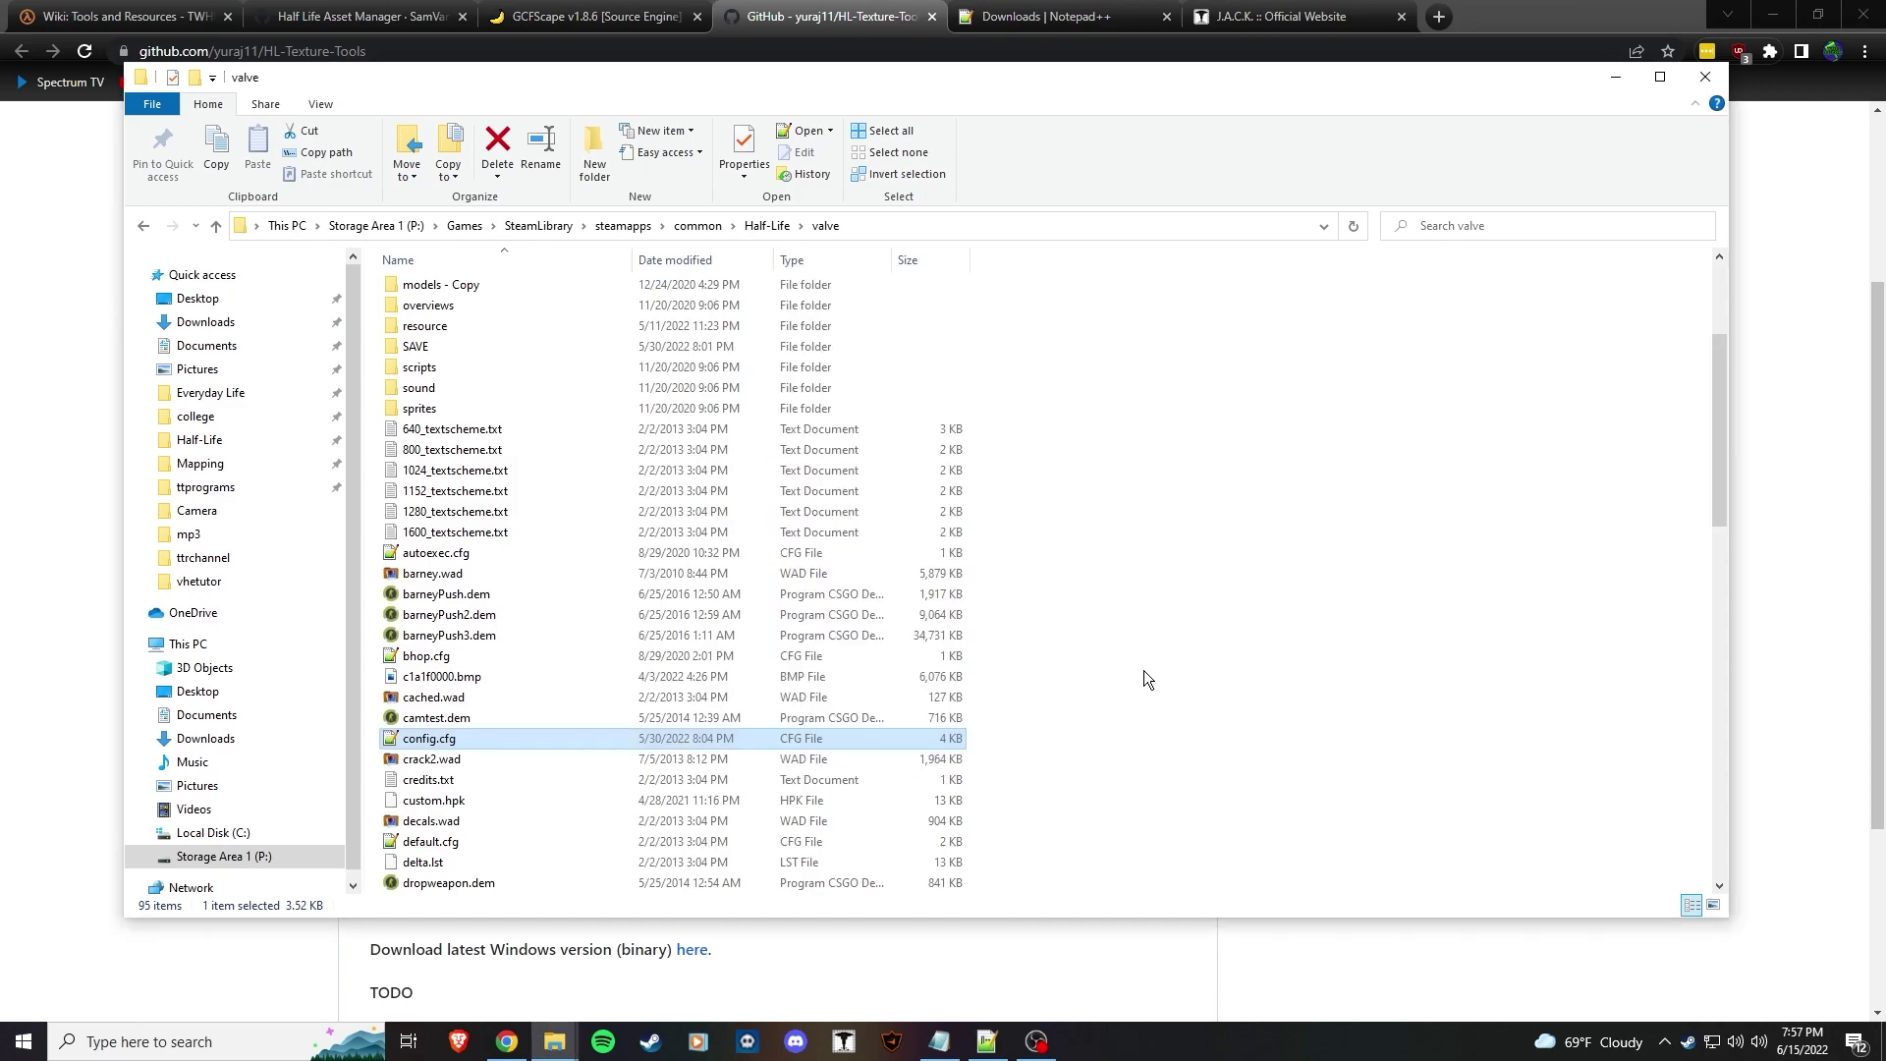
Go to Mapping, peek into J.A.C.K, then browse HAMMER MAPS and its Vhetutor map files.
scroll(1110, 708, "up", 4)
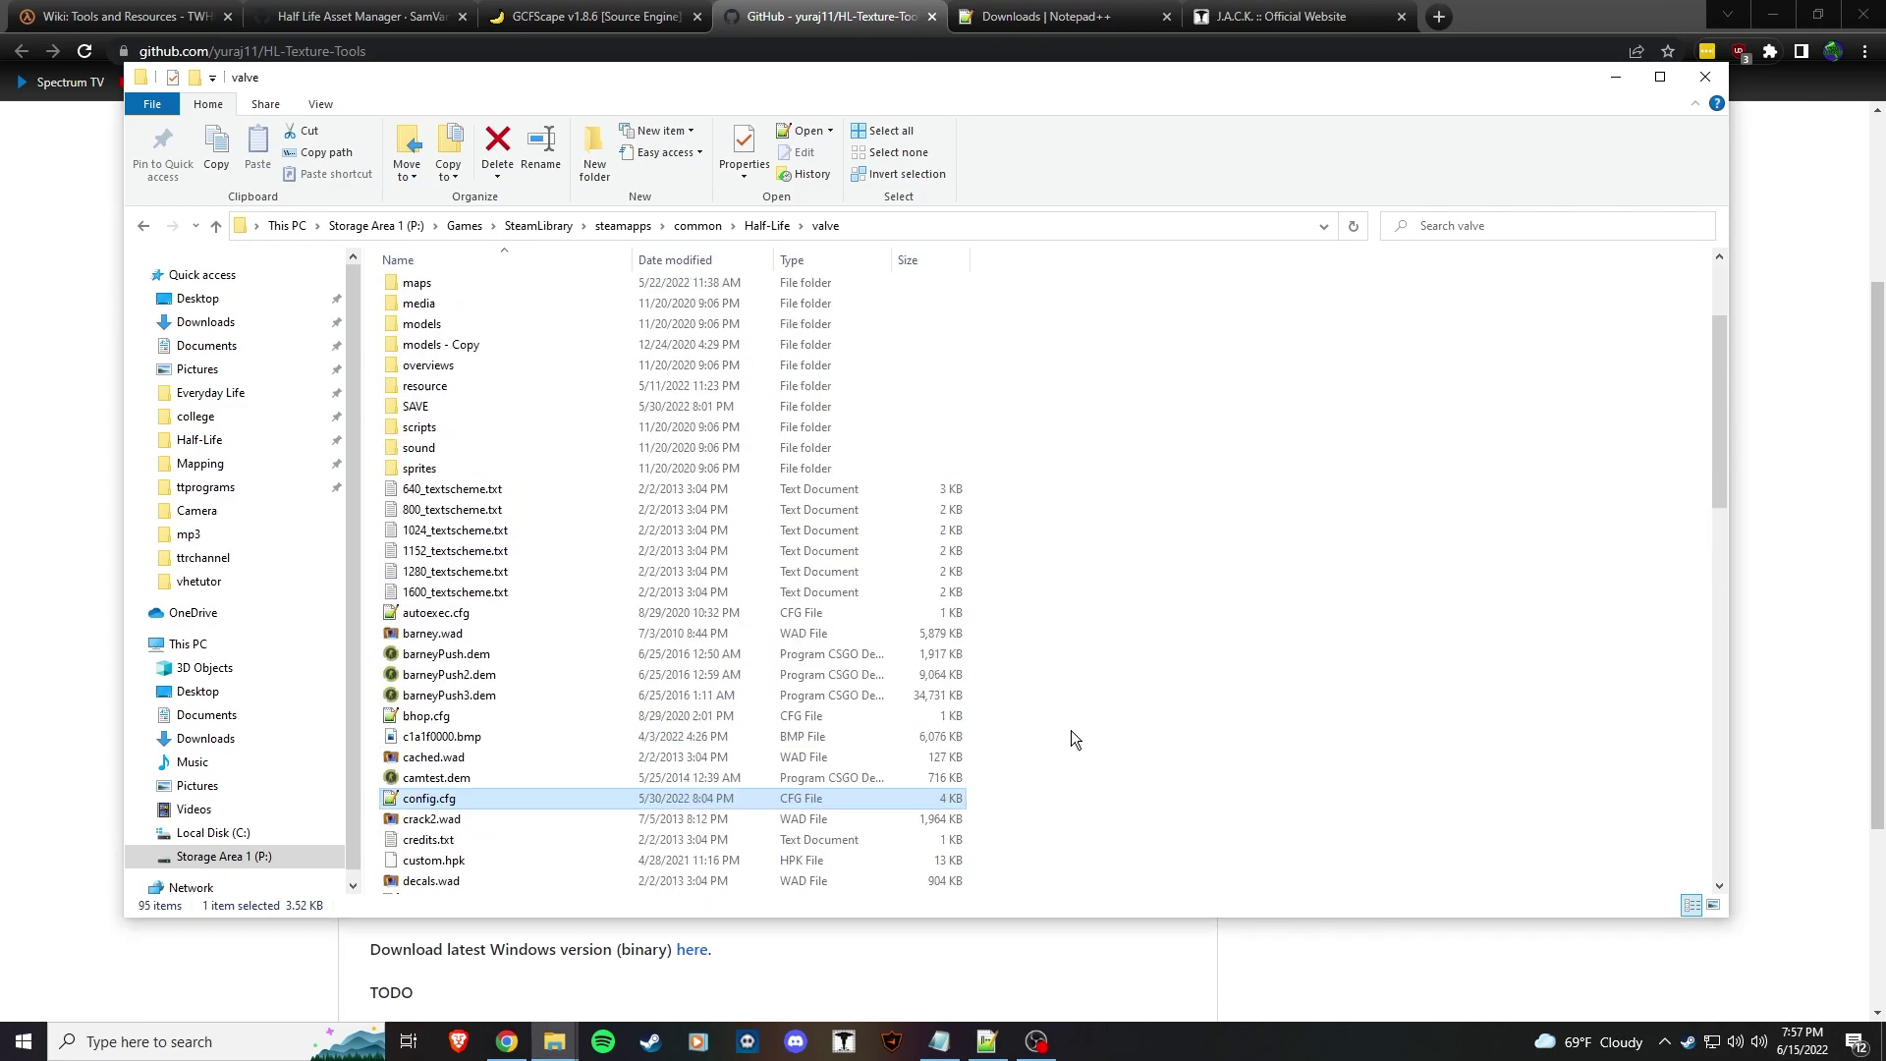
left_click(222, 469)
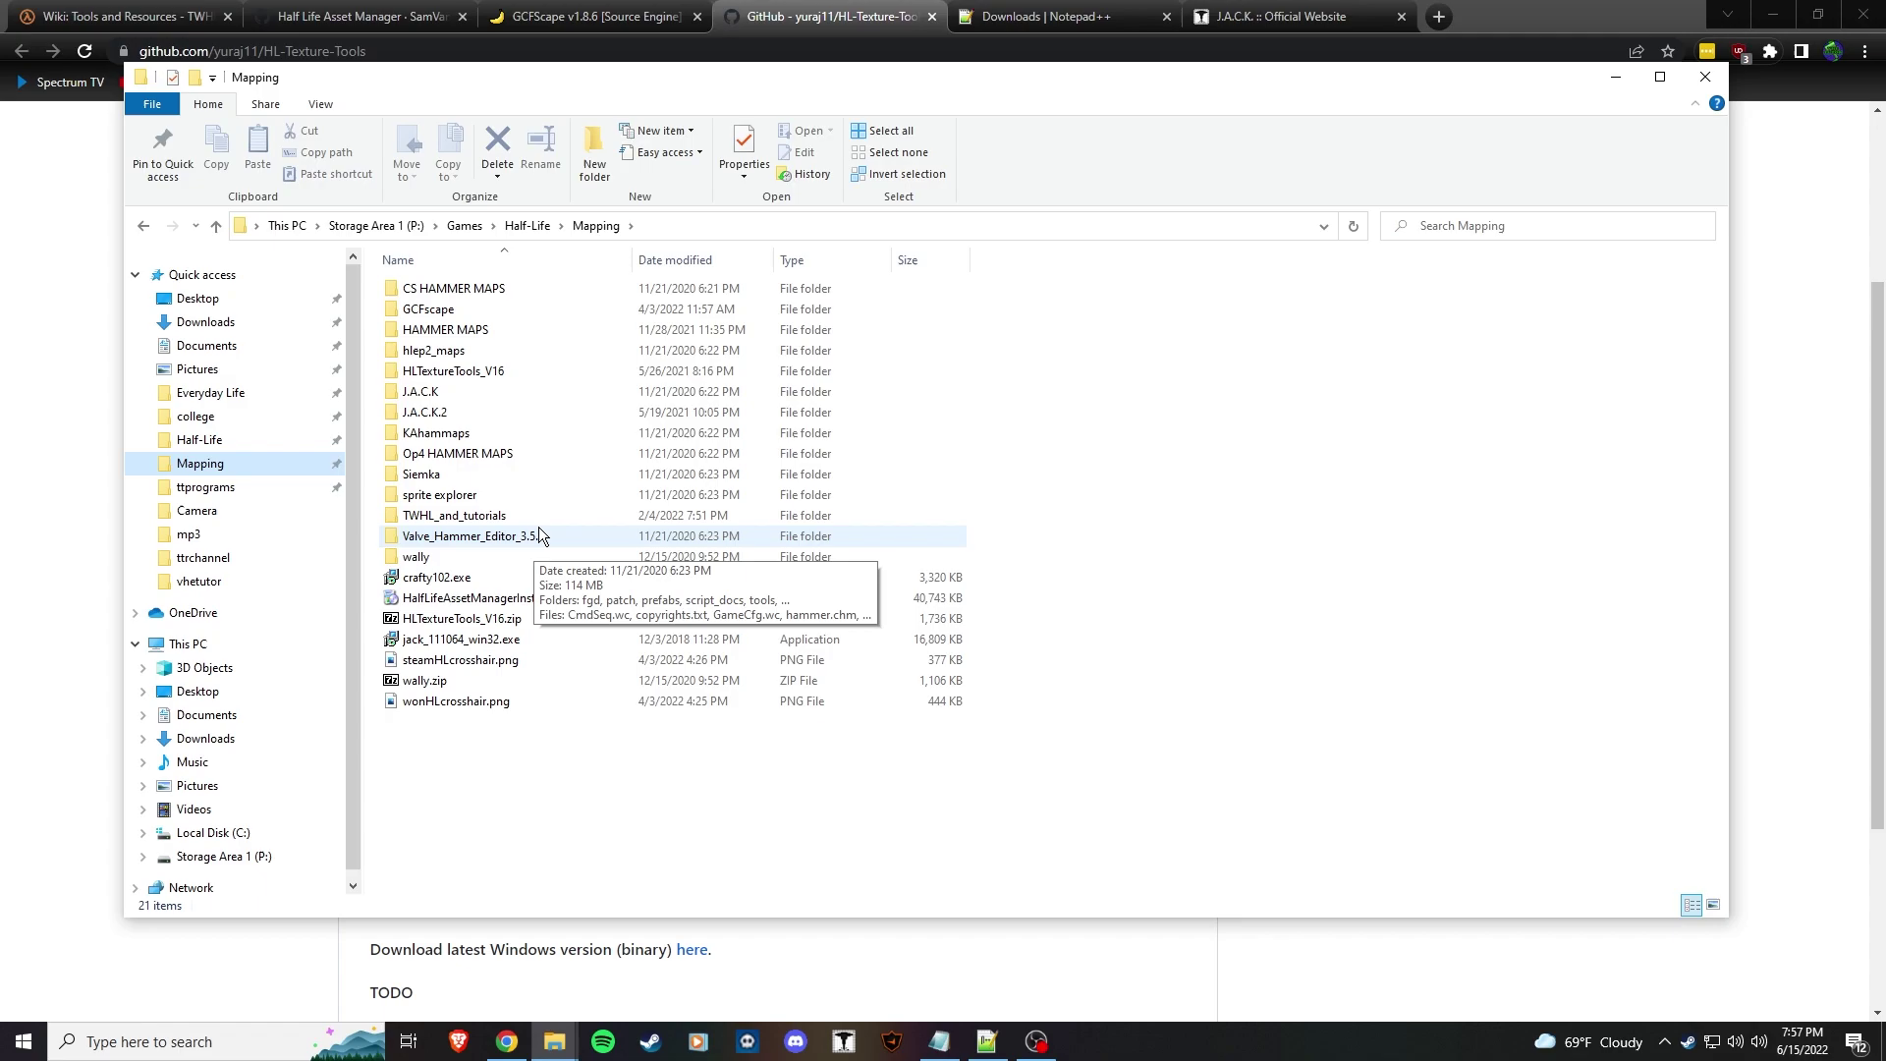
double_click(507, 389)
key("alt+Left")
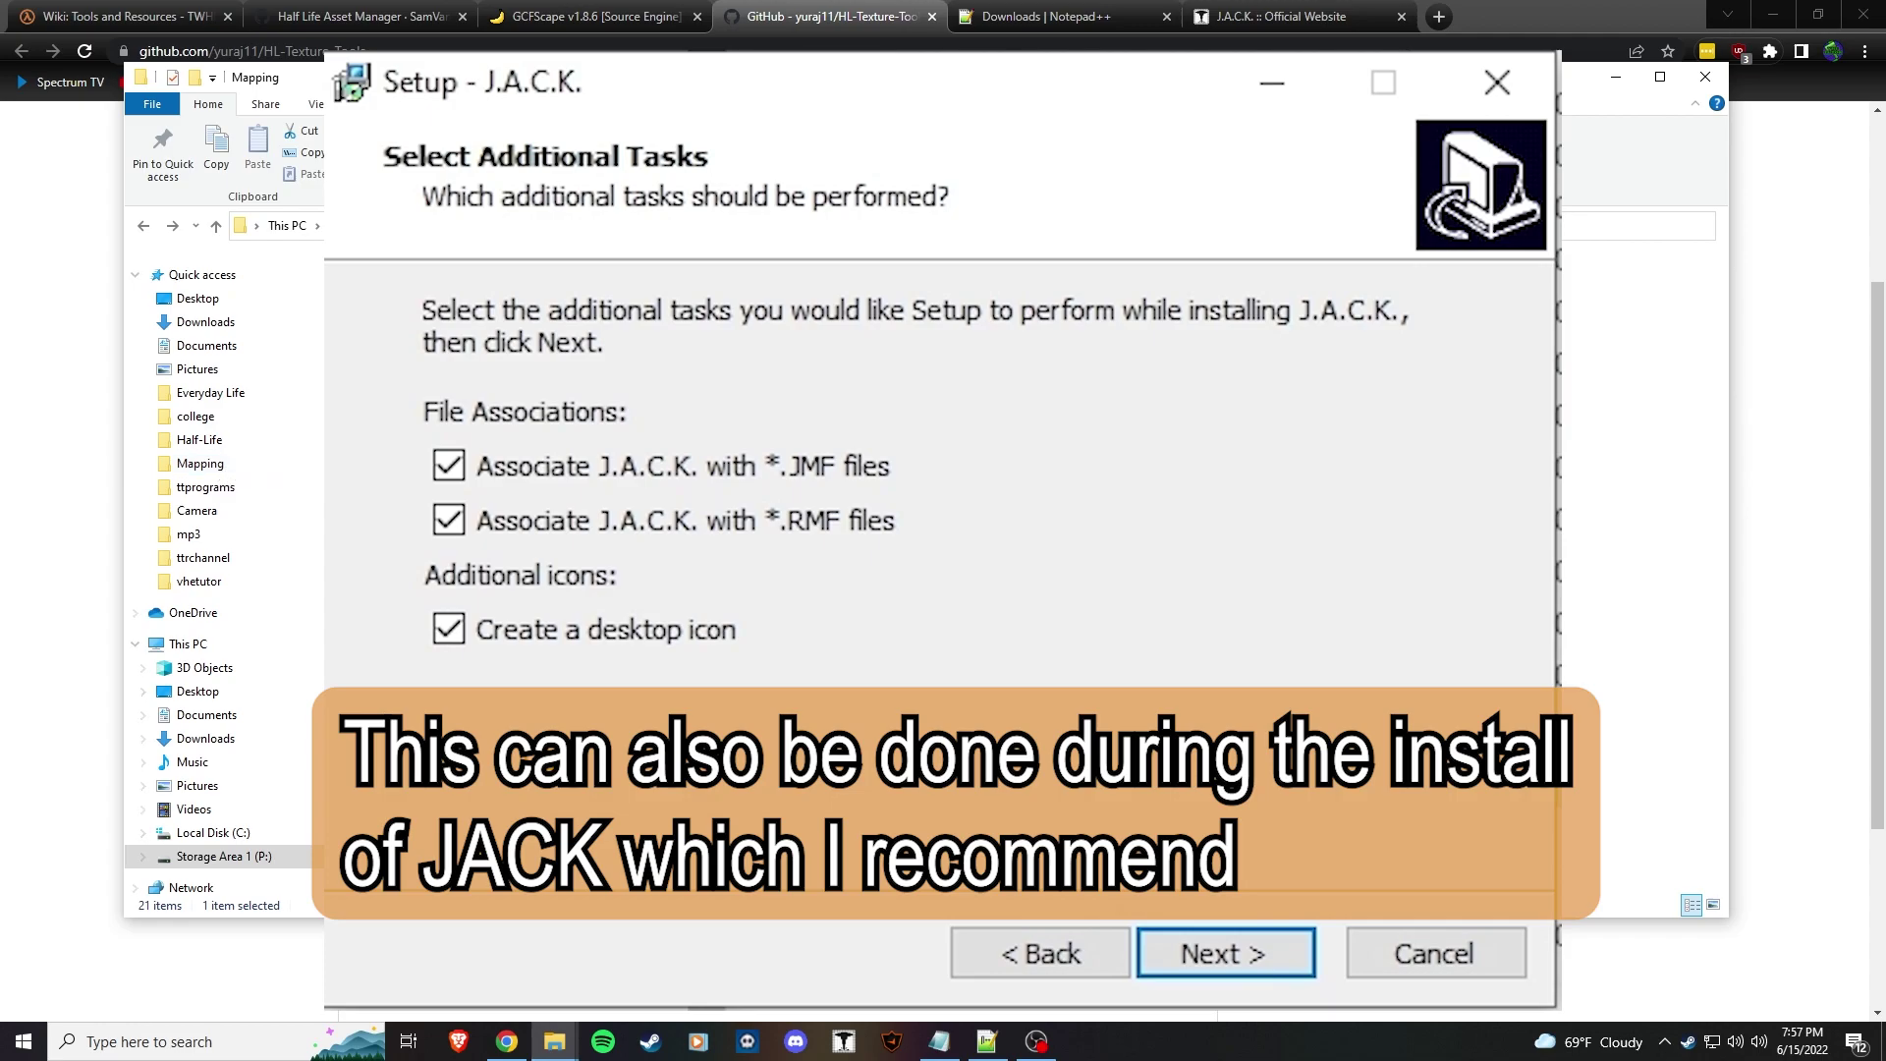
key("Return")
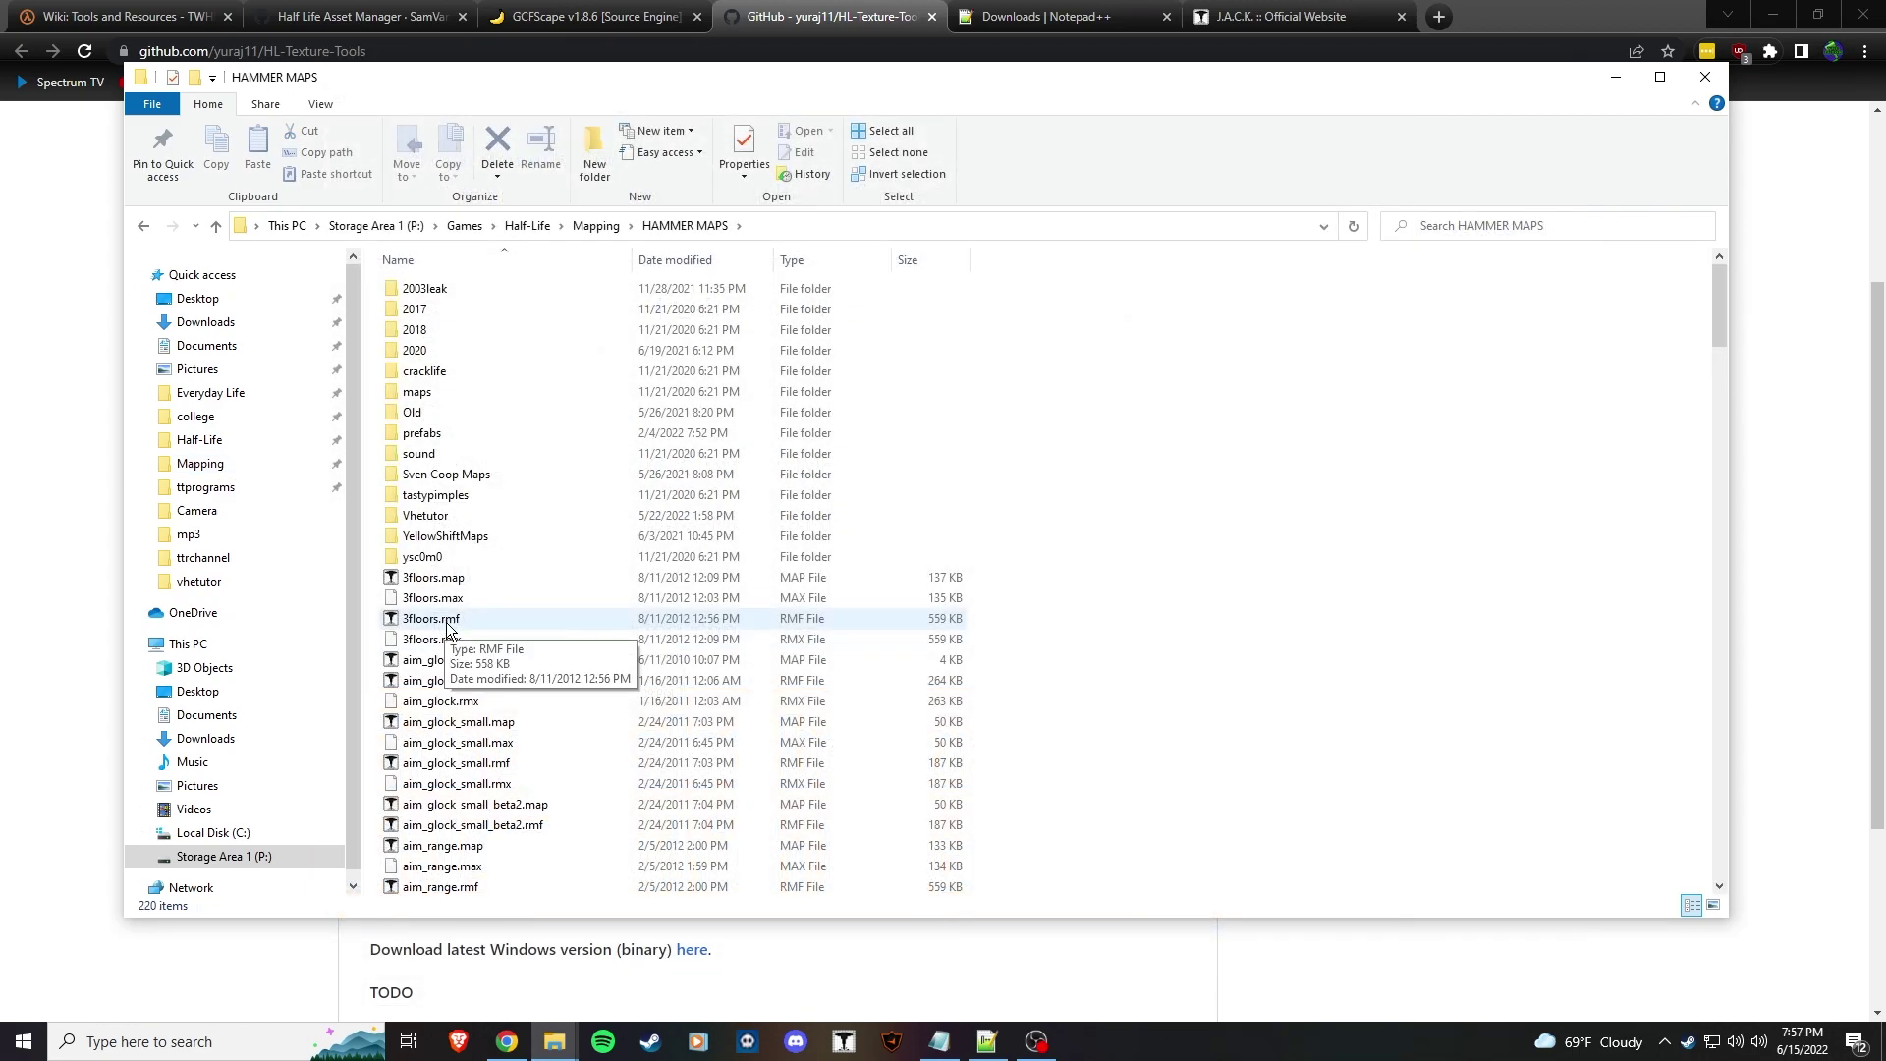
scroll(447, 629, "down", 20)
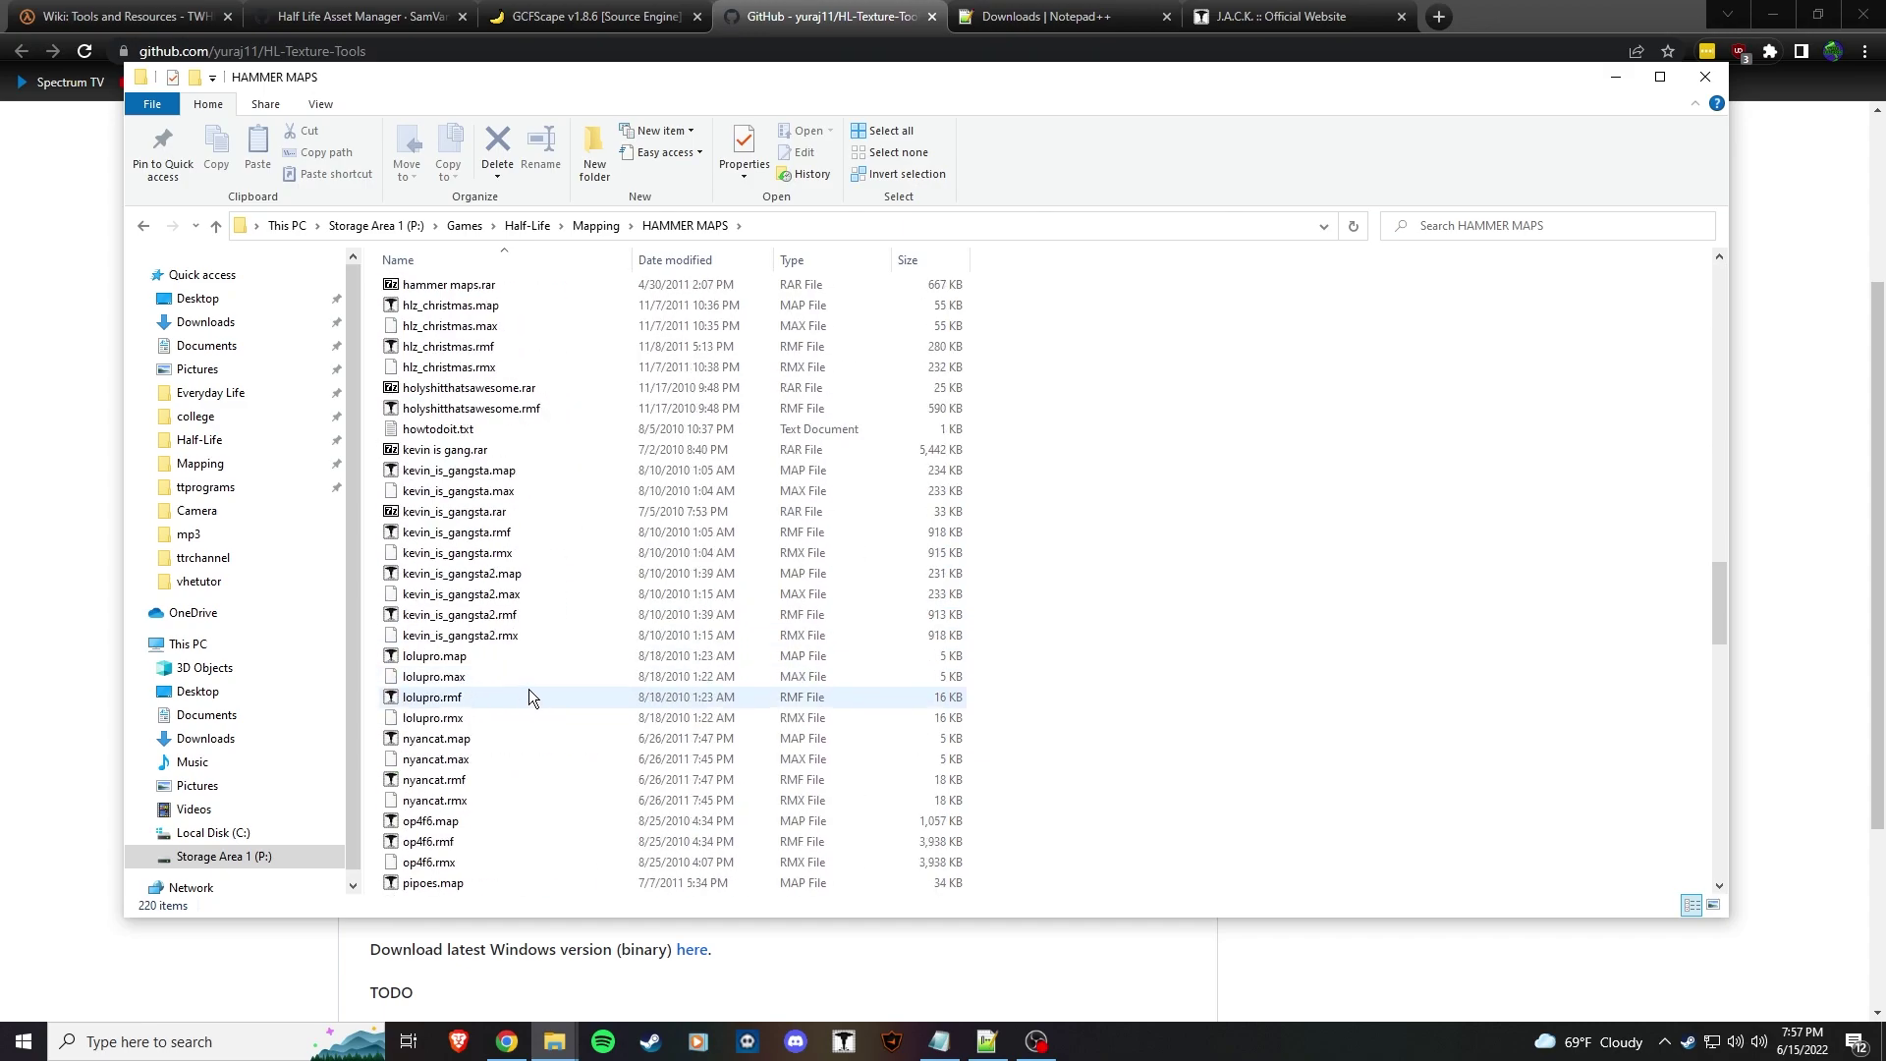
scroll(521, 717, "down", 9)
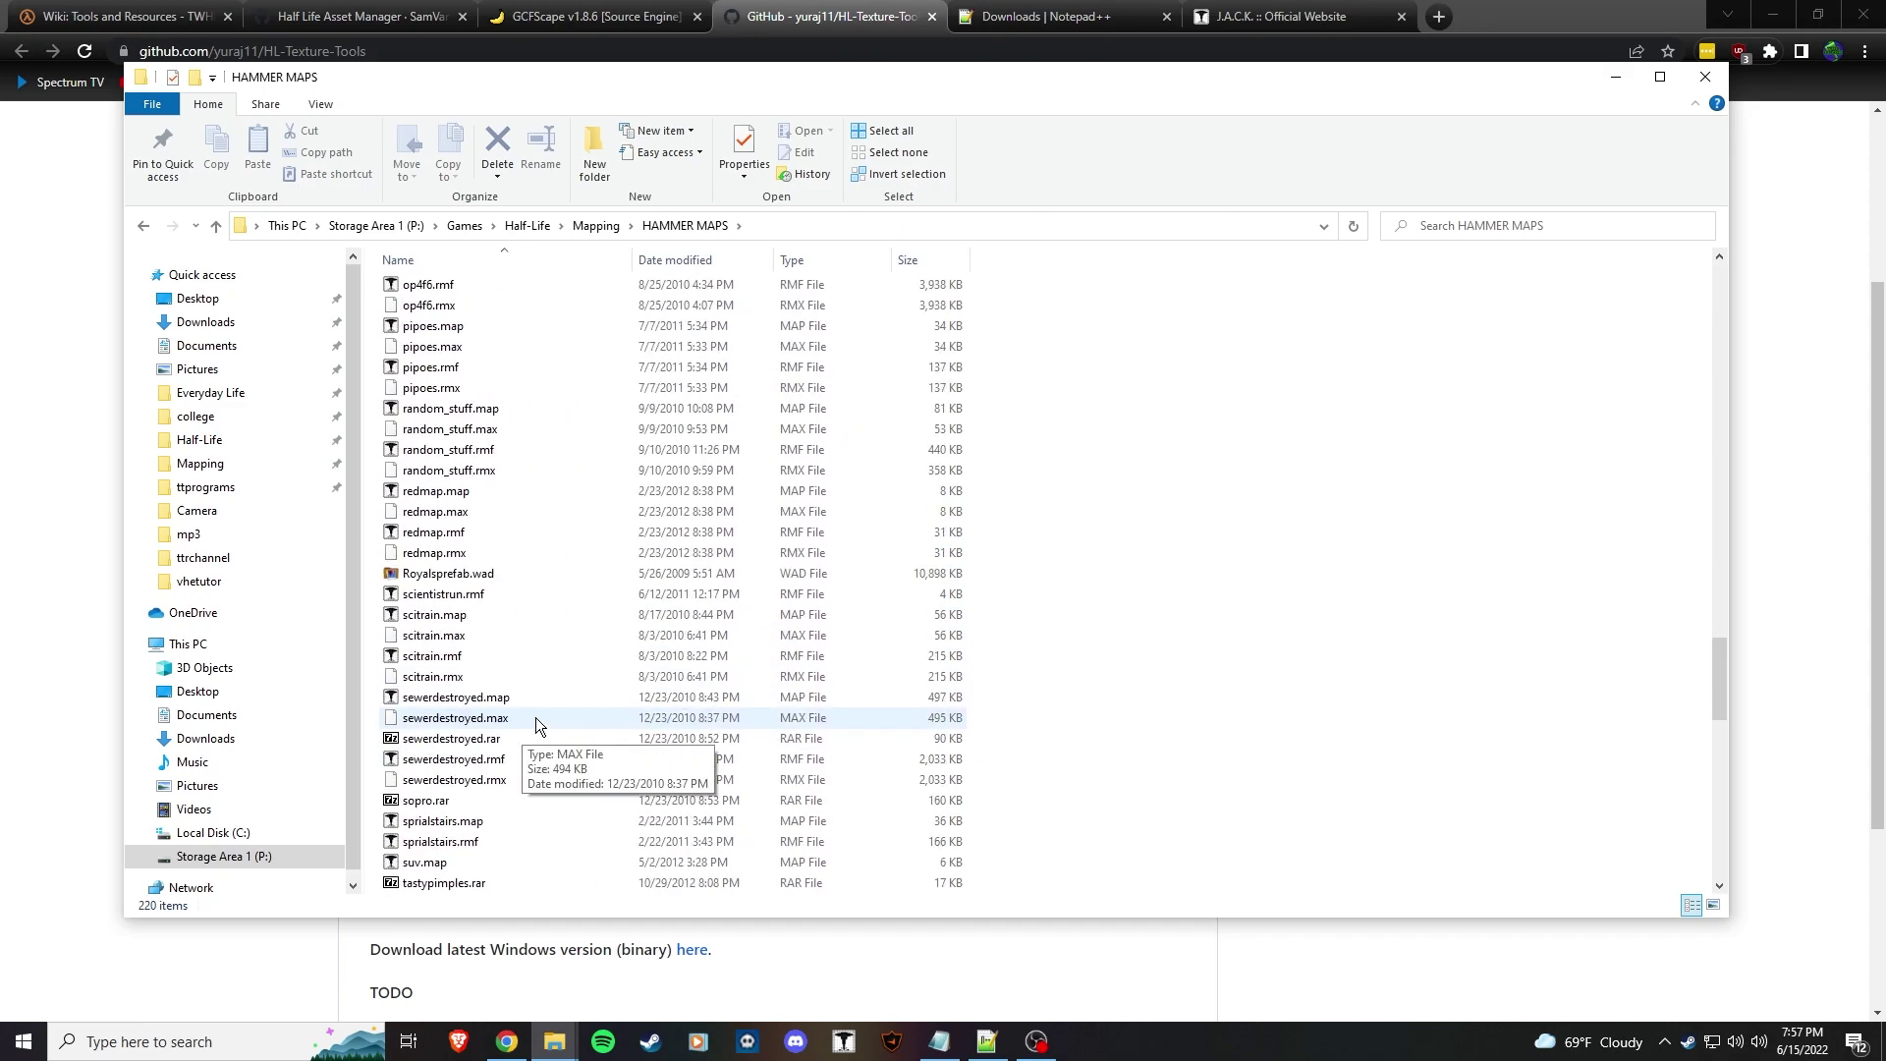
scroll(1070, 776, "down", 2)
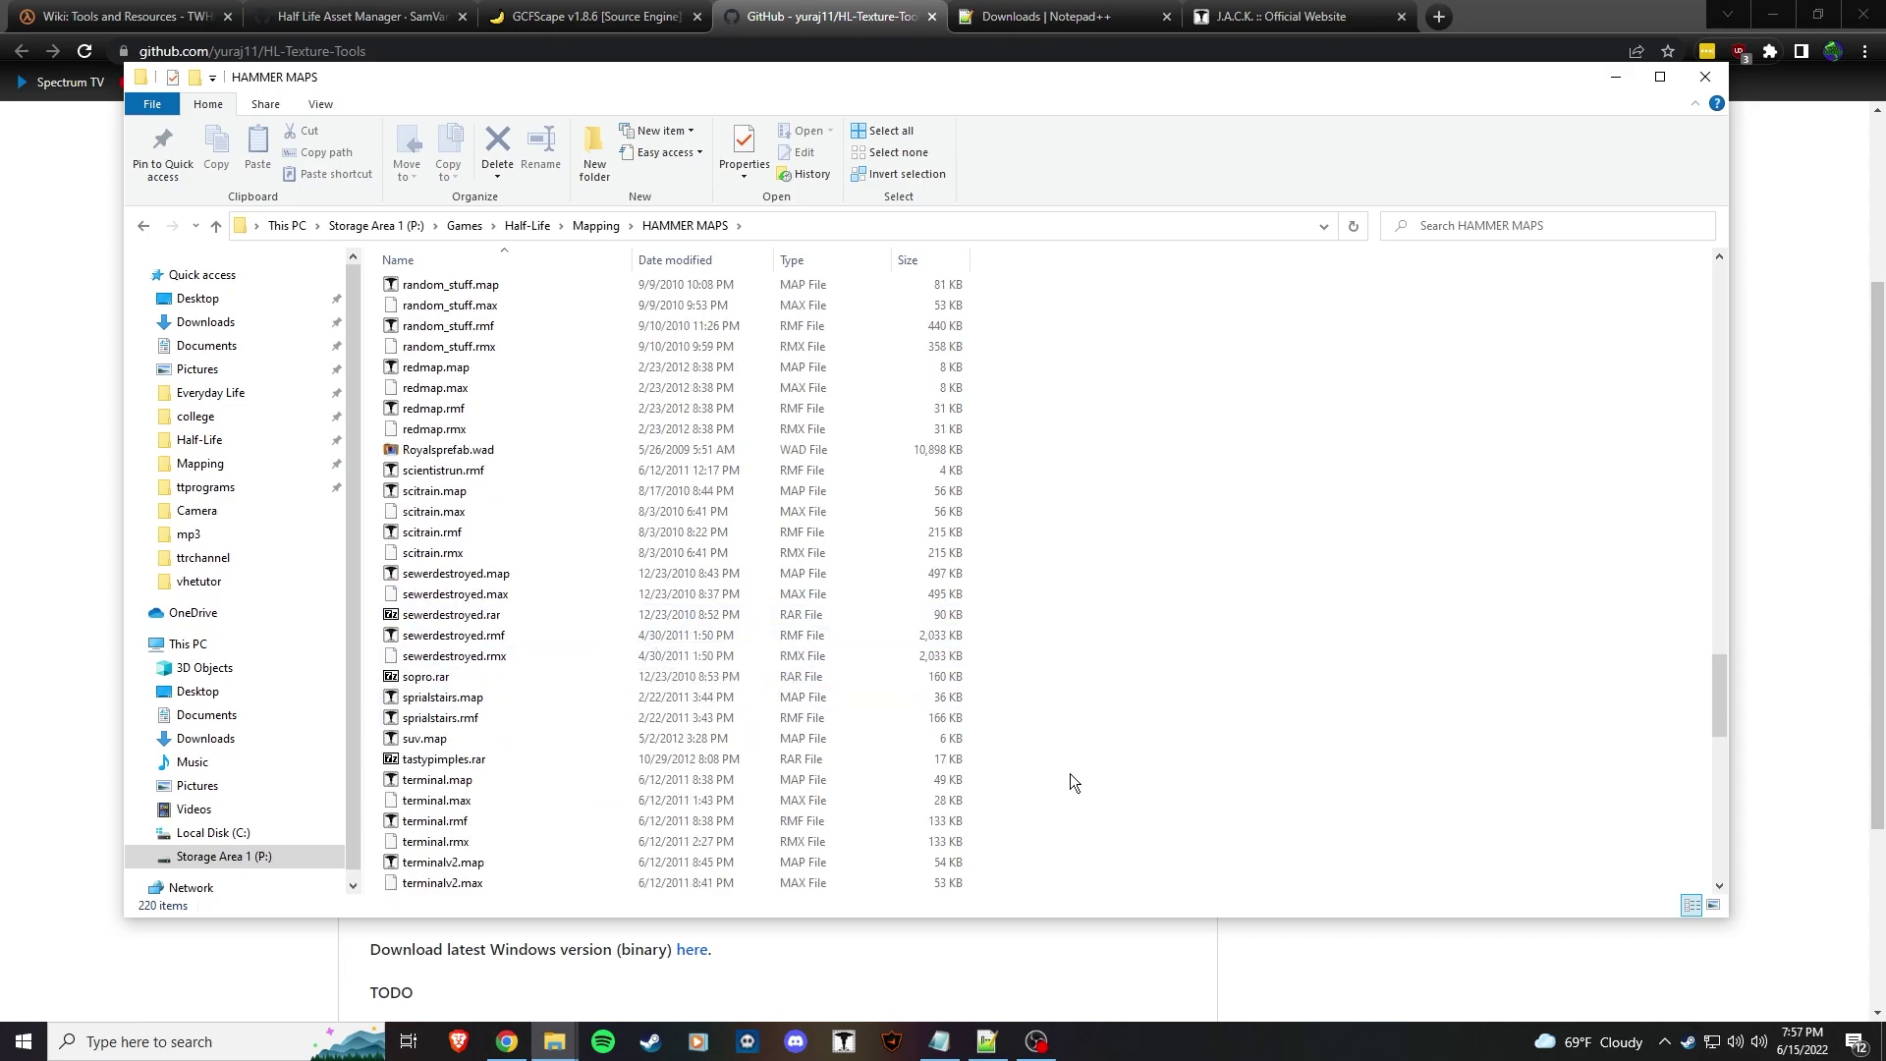
scroll(639, 847, "down", 17)
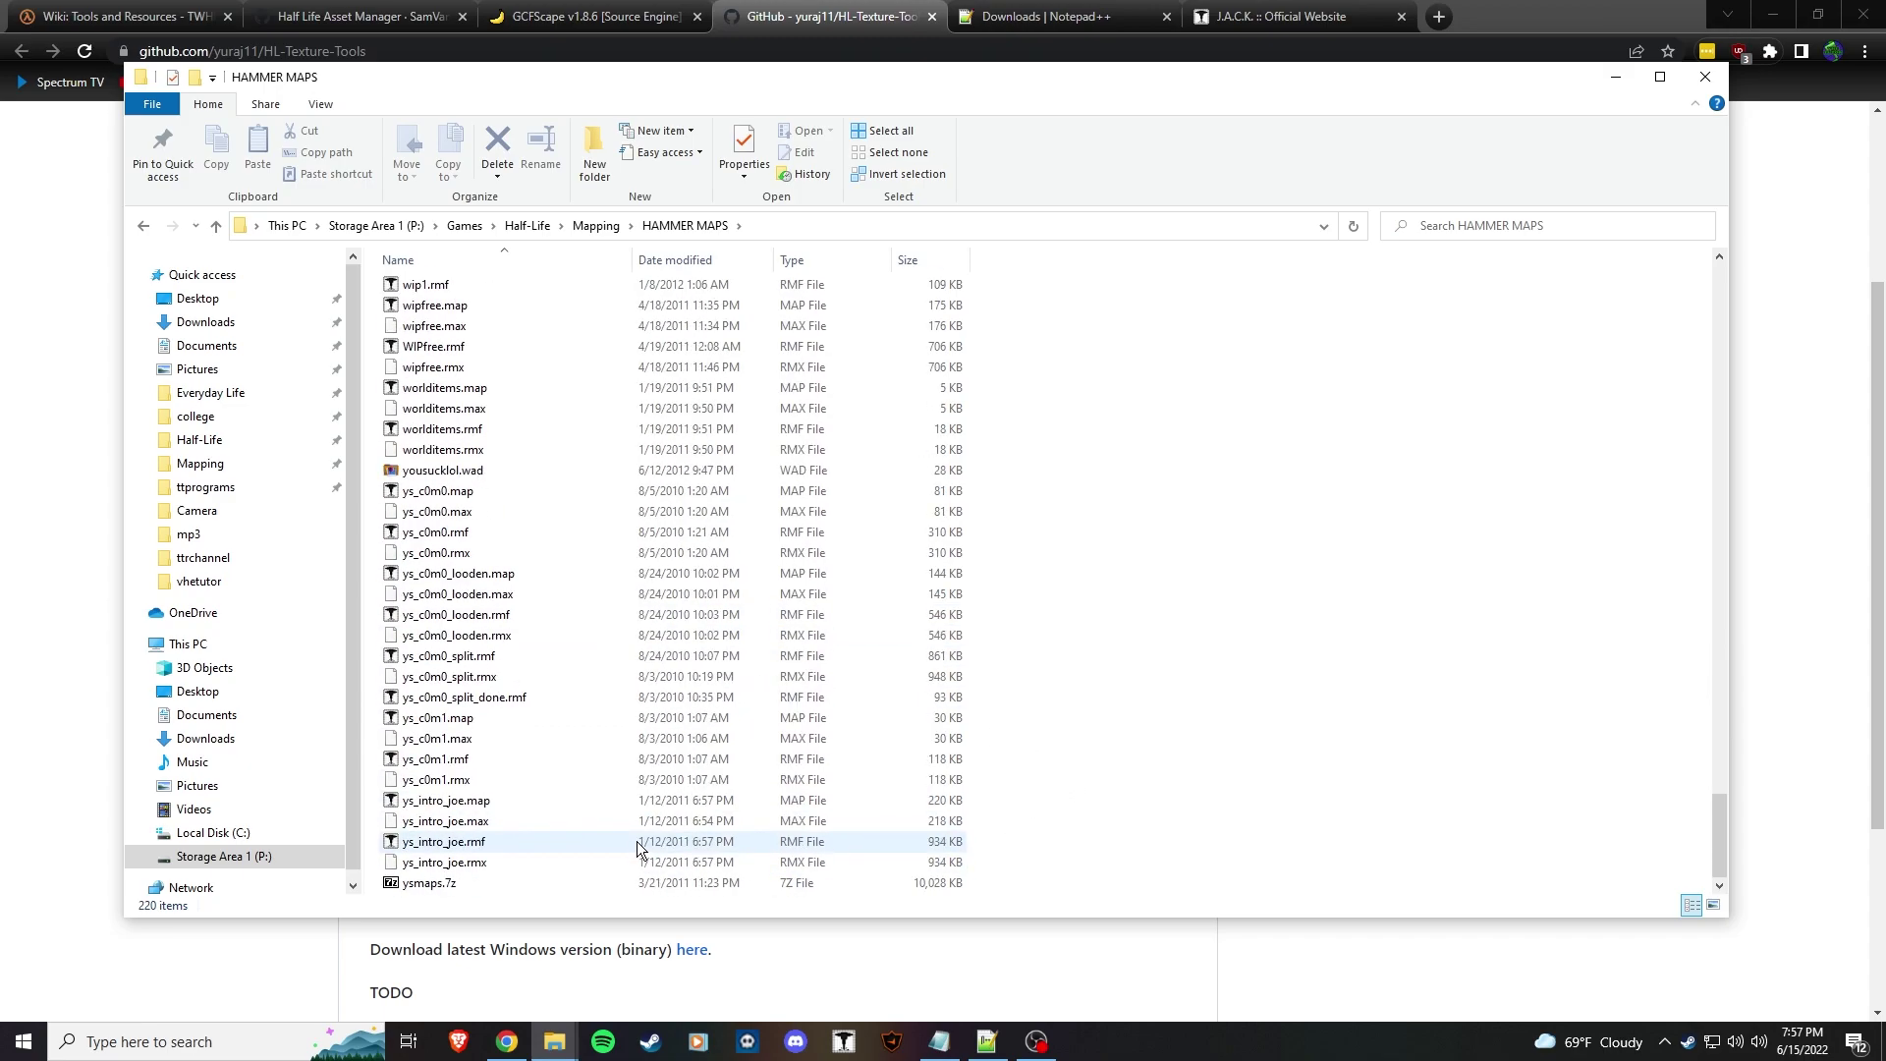
key("alt+Left")
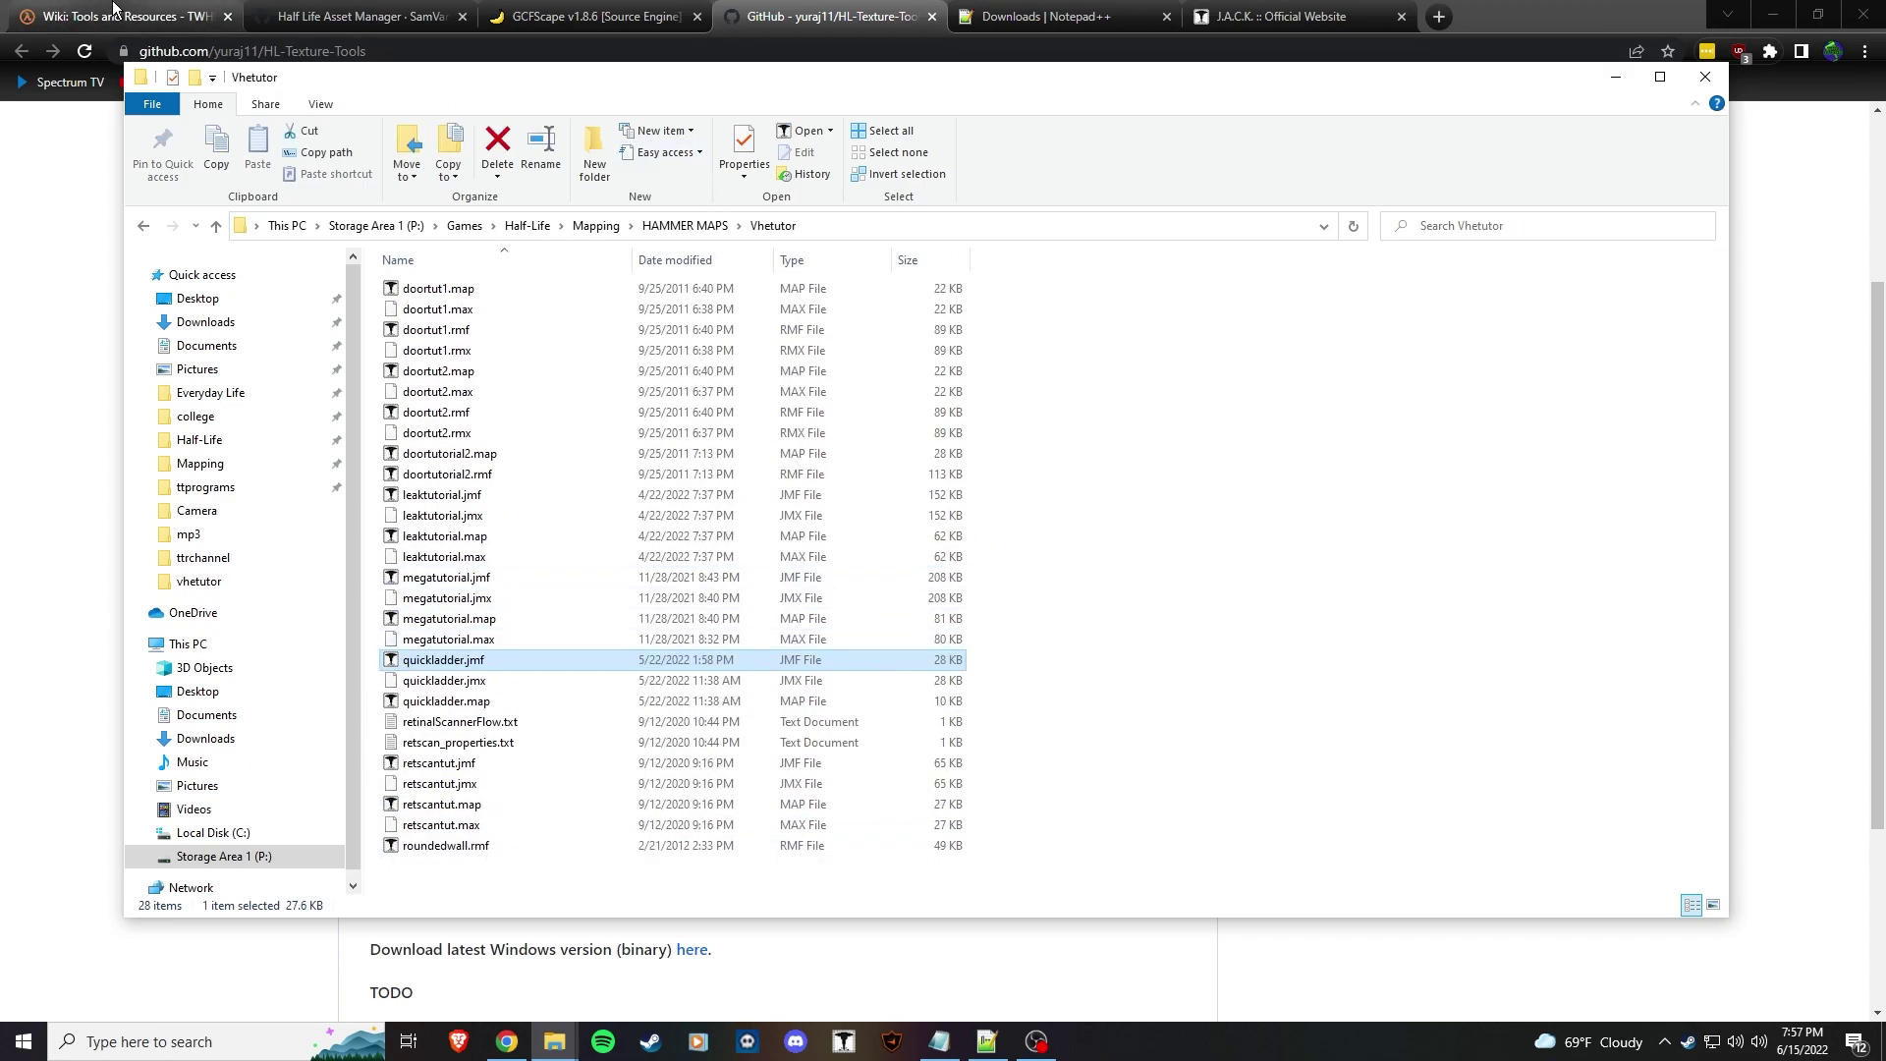
Switch to the 'Wiki: Tools and Resources' page and scroll through its compile, decompile, texture and modelling sections.
left_click(115, 10)
scroll(645, 642, "down", 10)
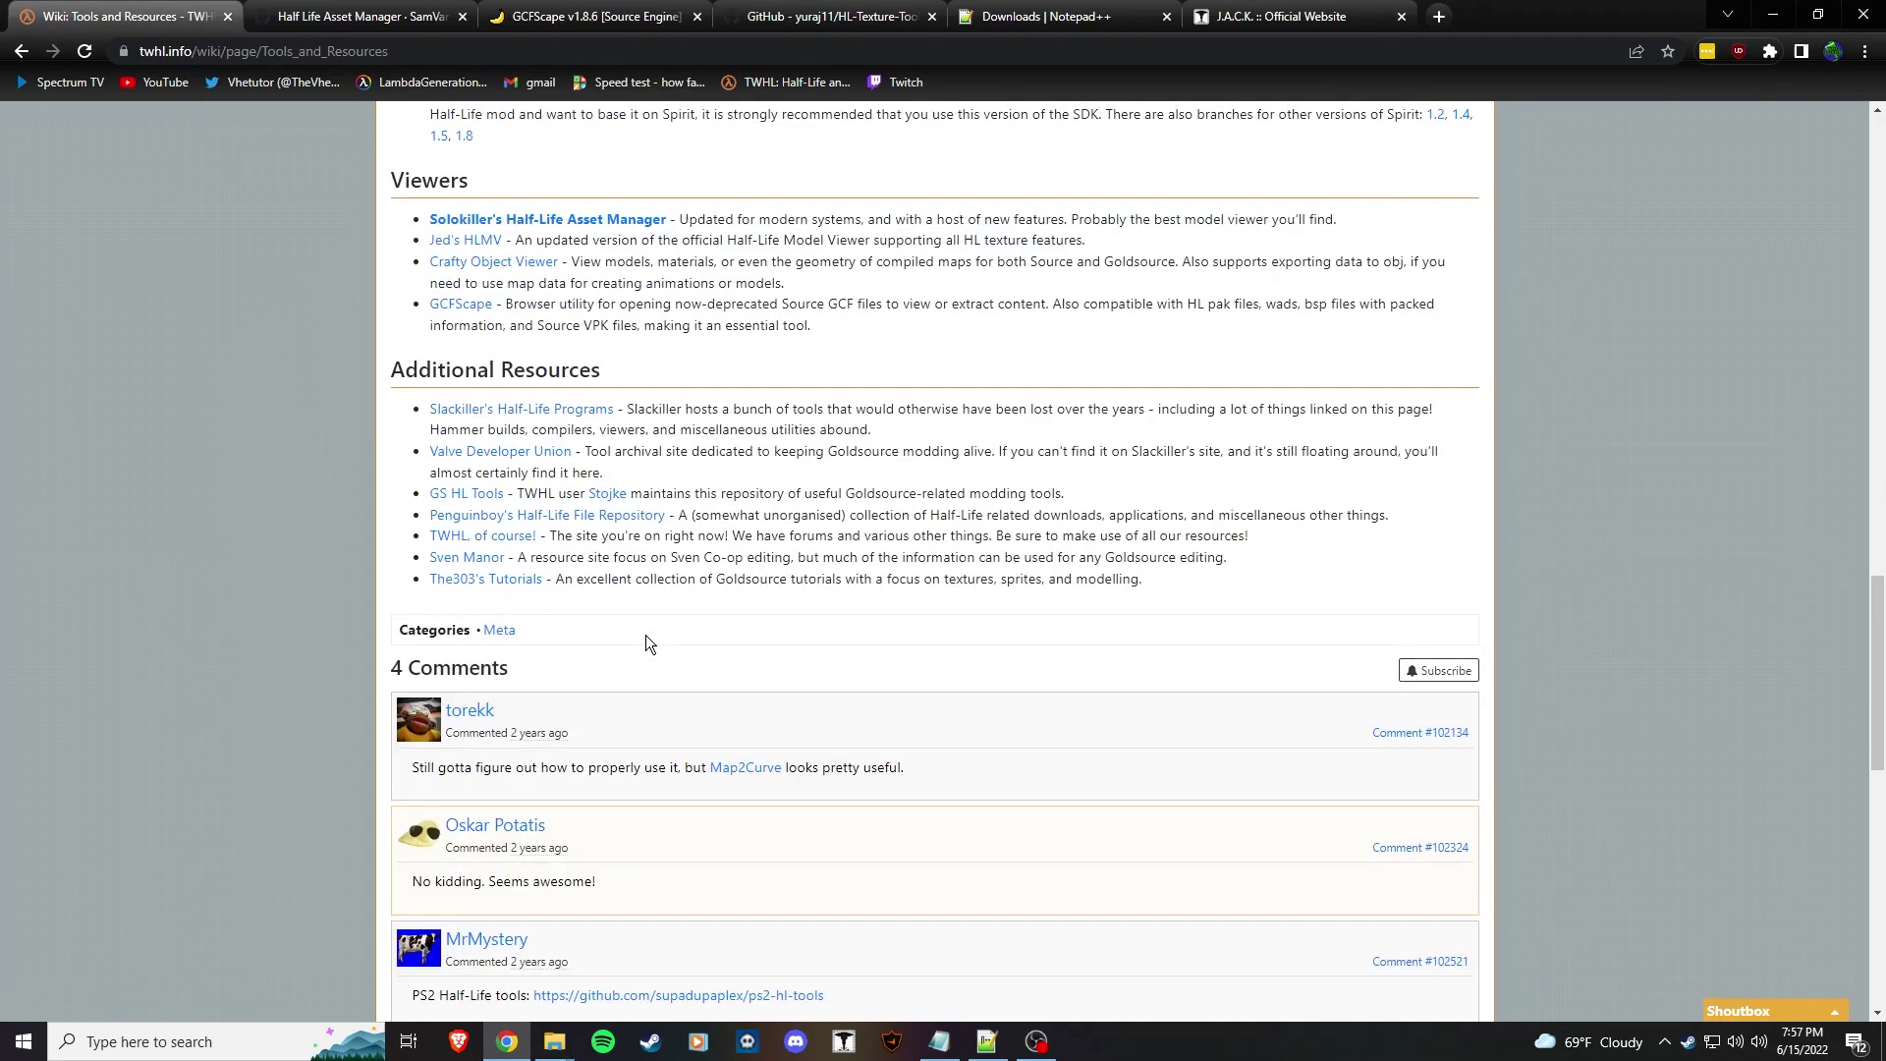
scroll(766, 707, "up", 12)
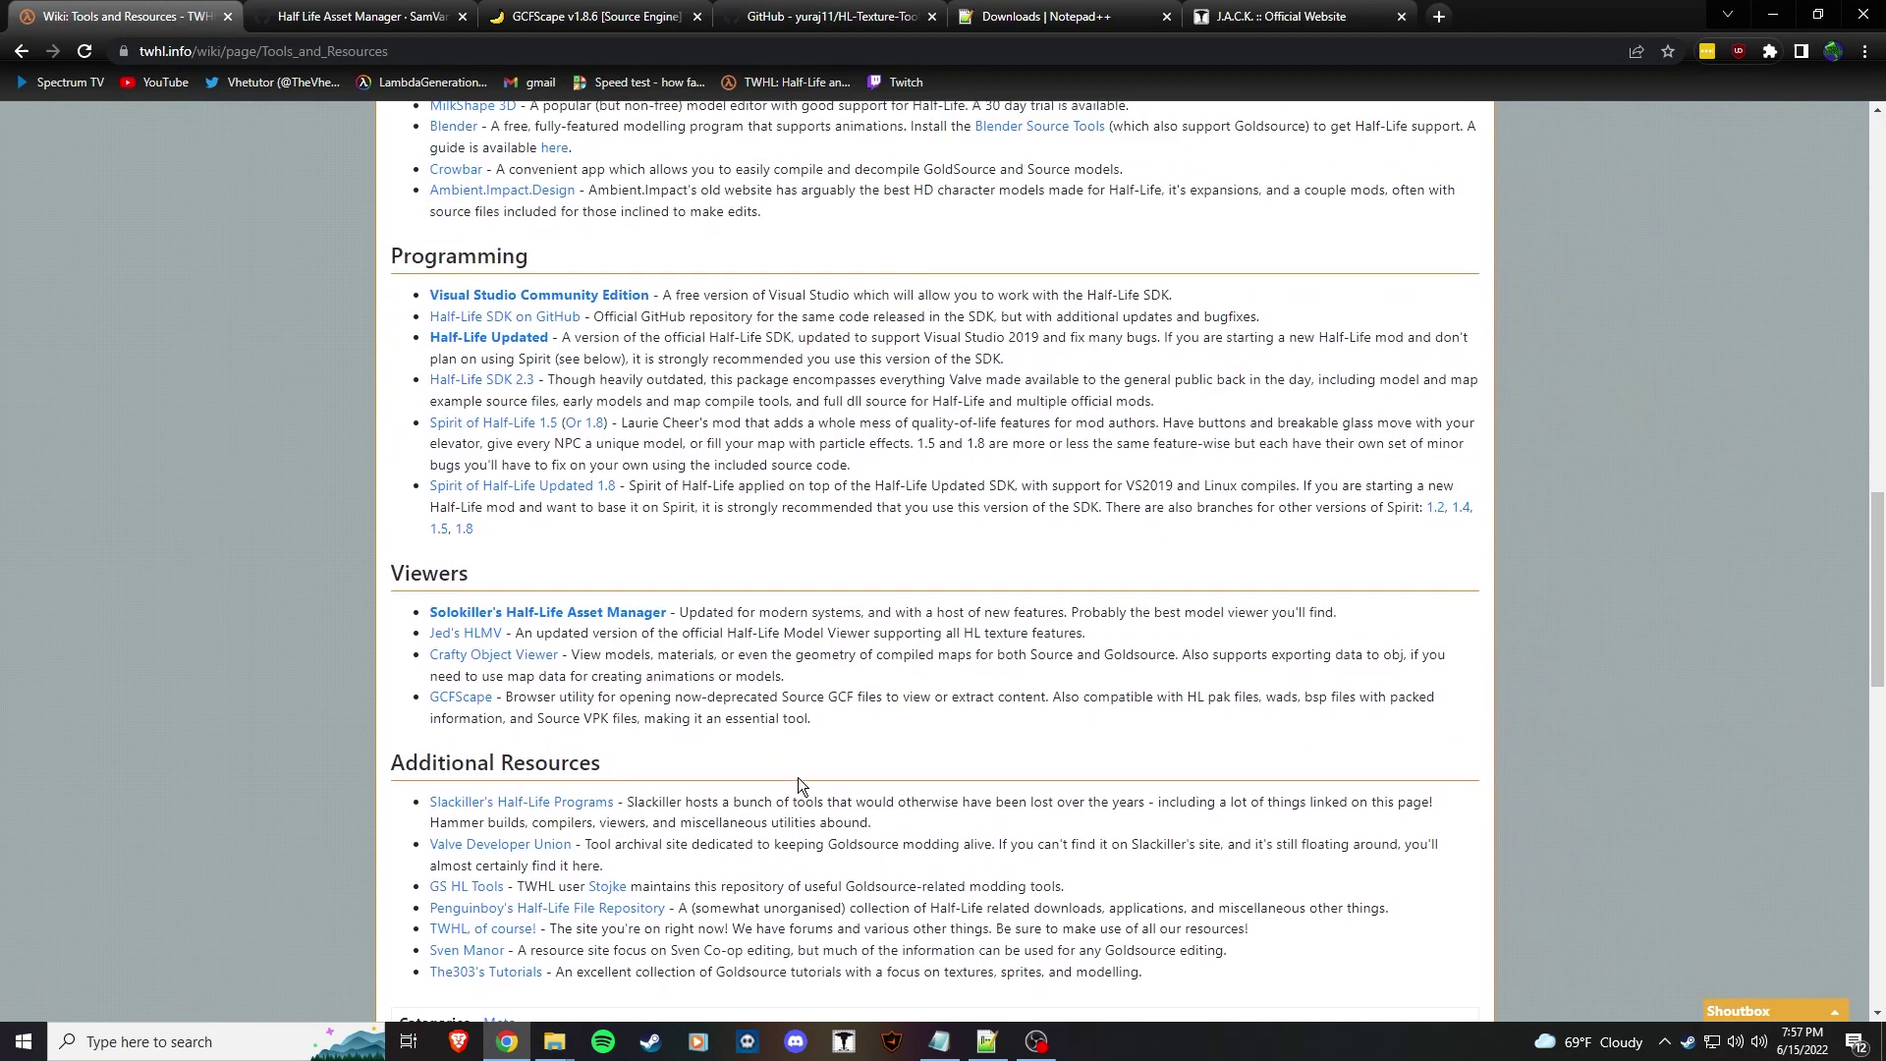
scroll(698, 751, "up", 9)
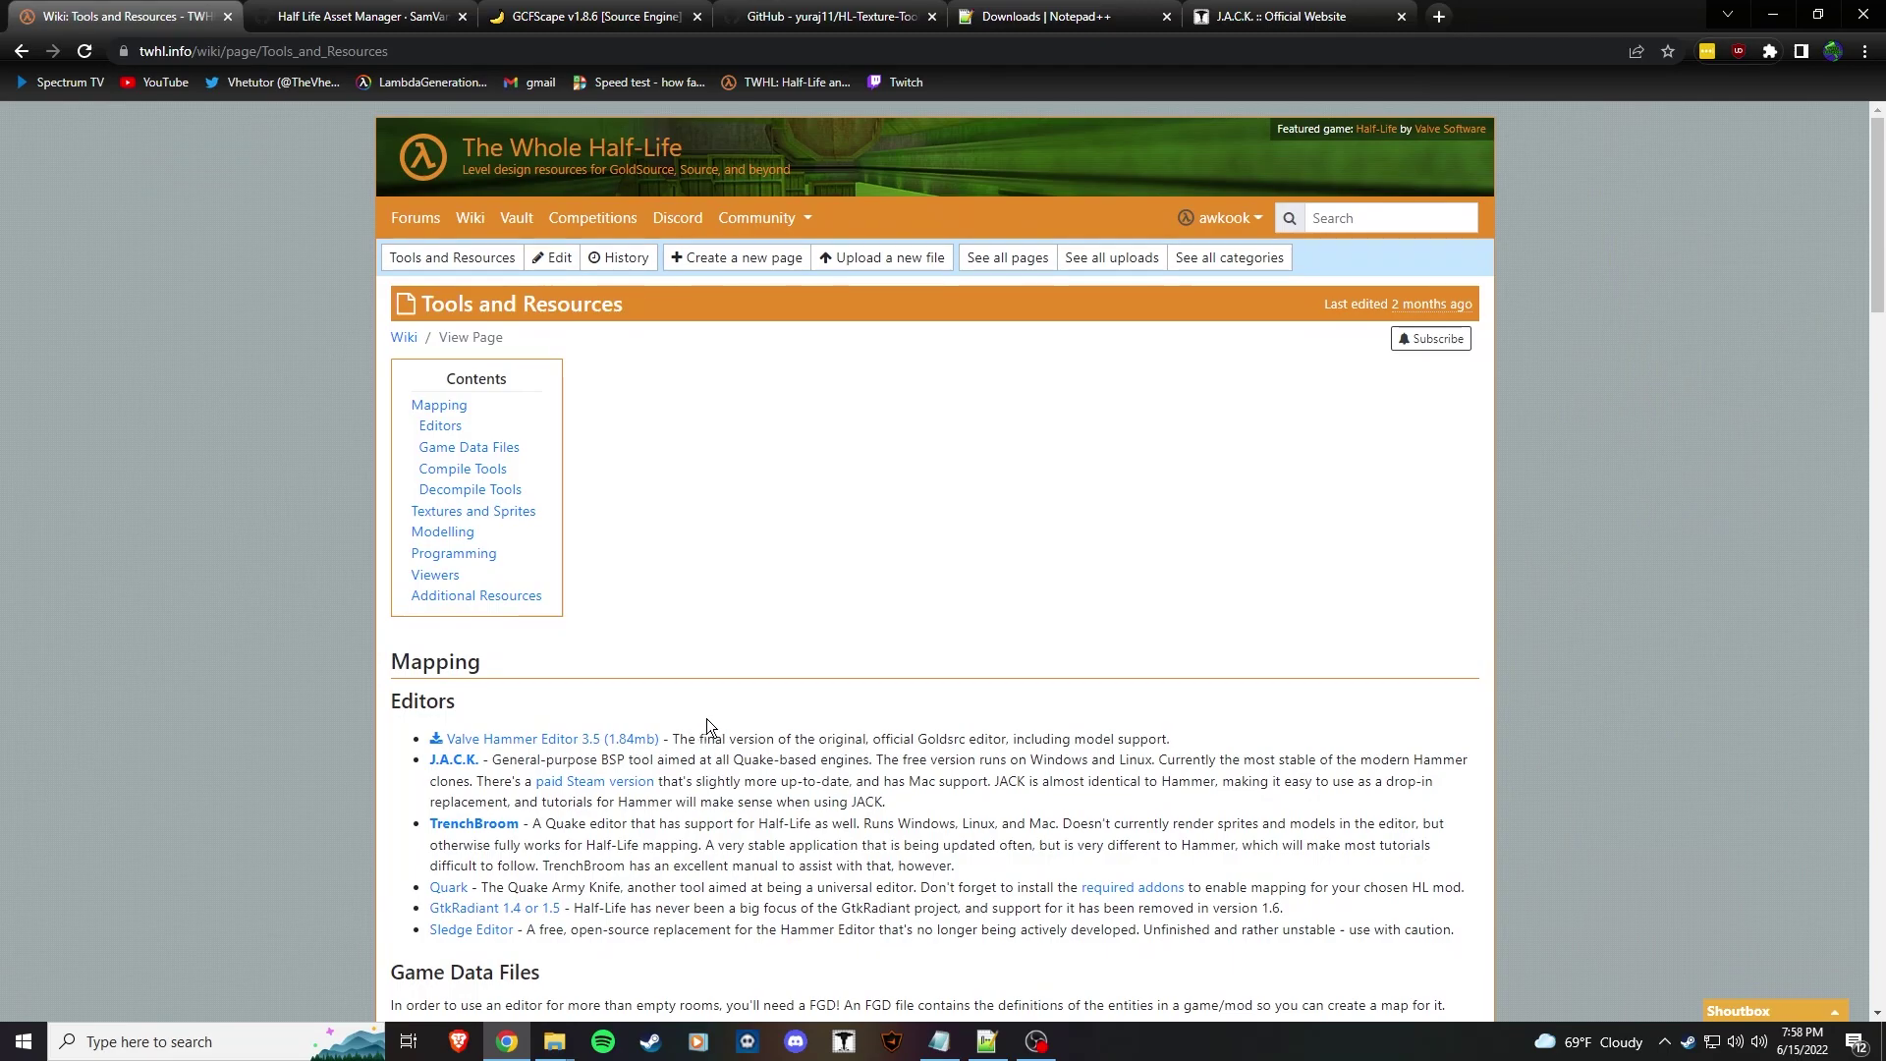
scroll(707, 722, "down", 15)
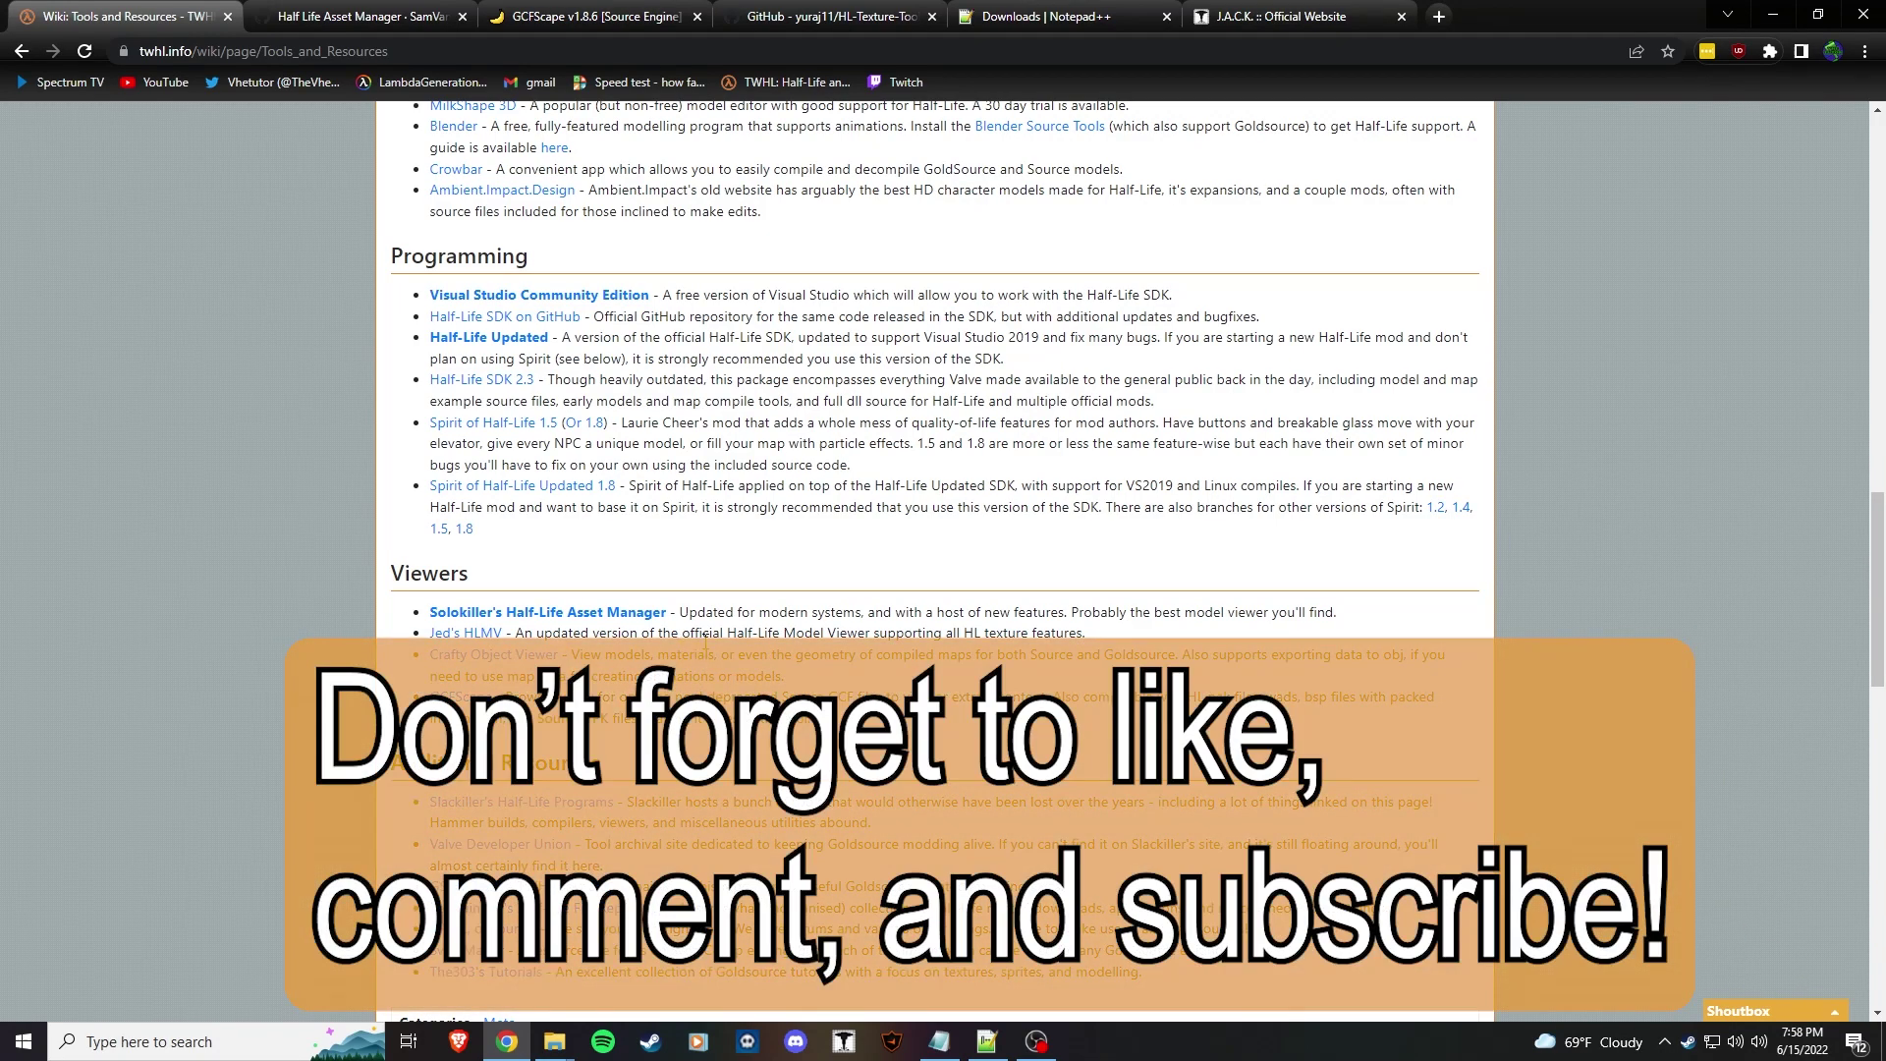
scroll(723, 670, "down", 7)
scroll(723, 670, "up", 9)
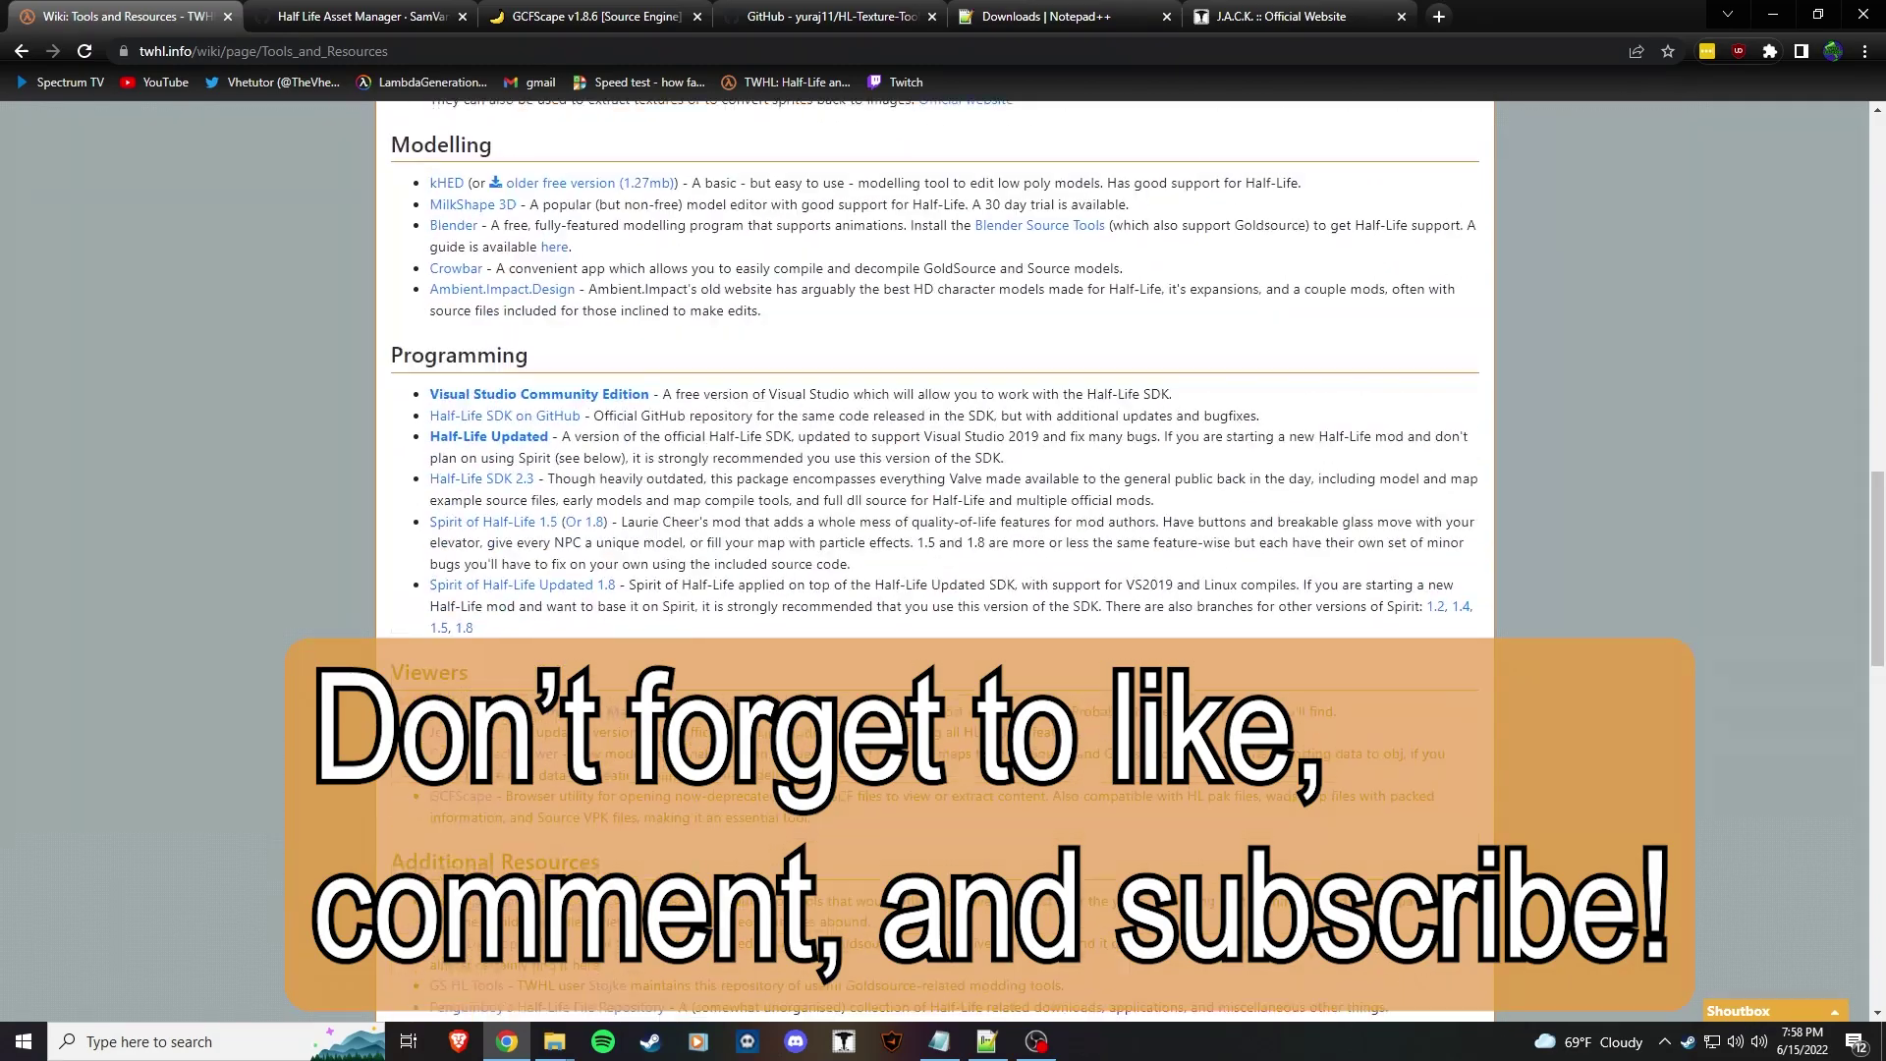
scroll(1056, 825, "up", 6)
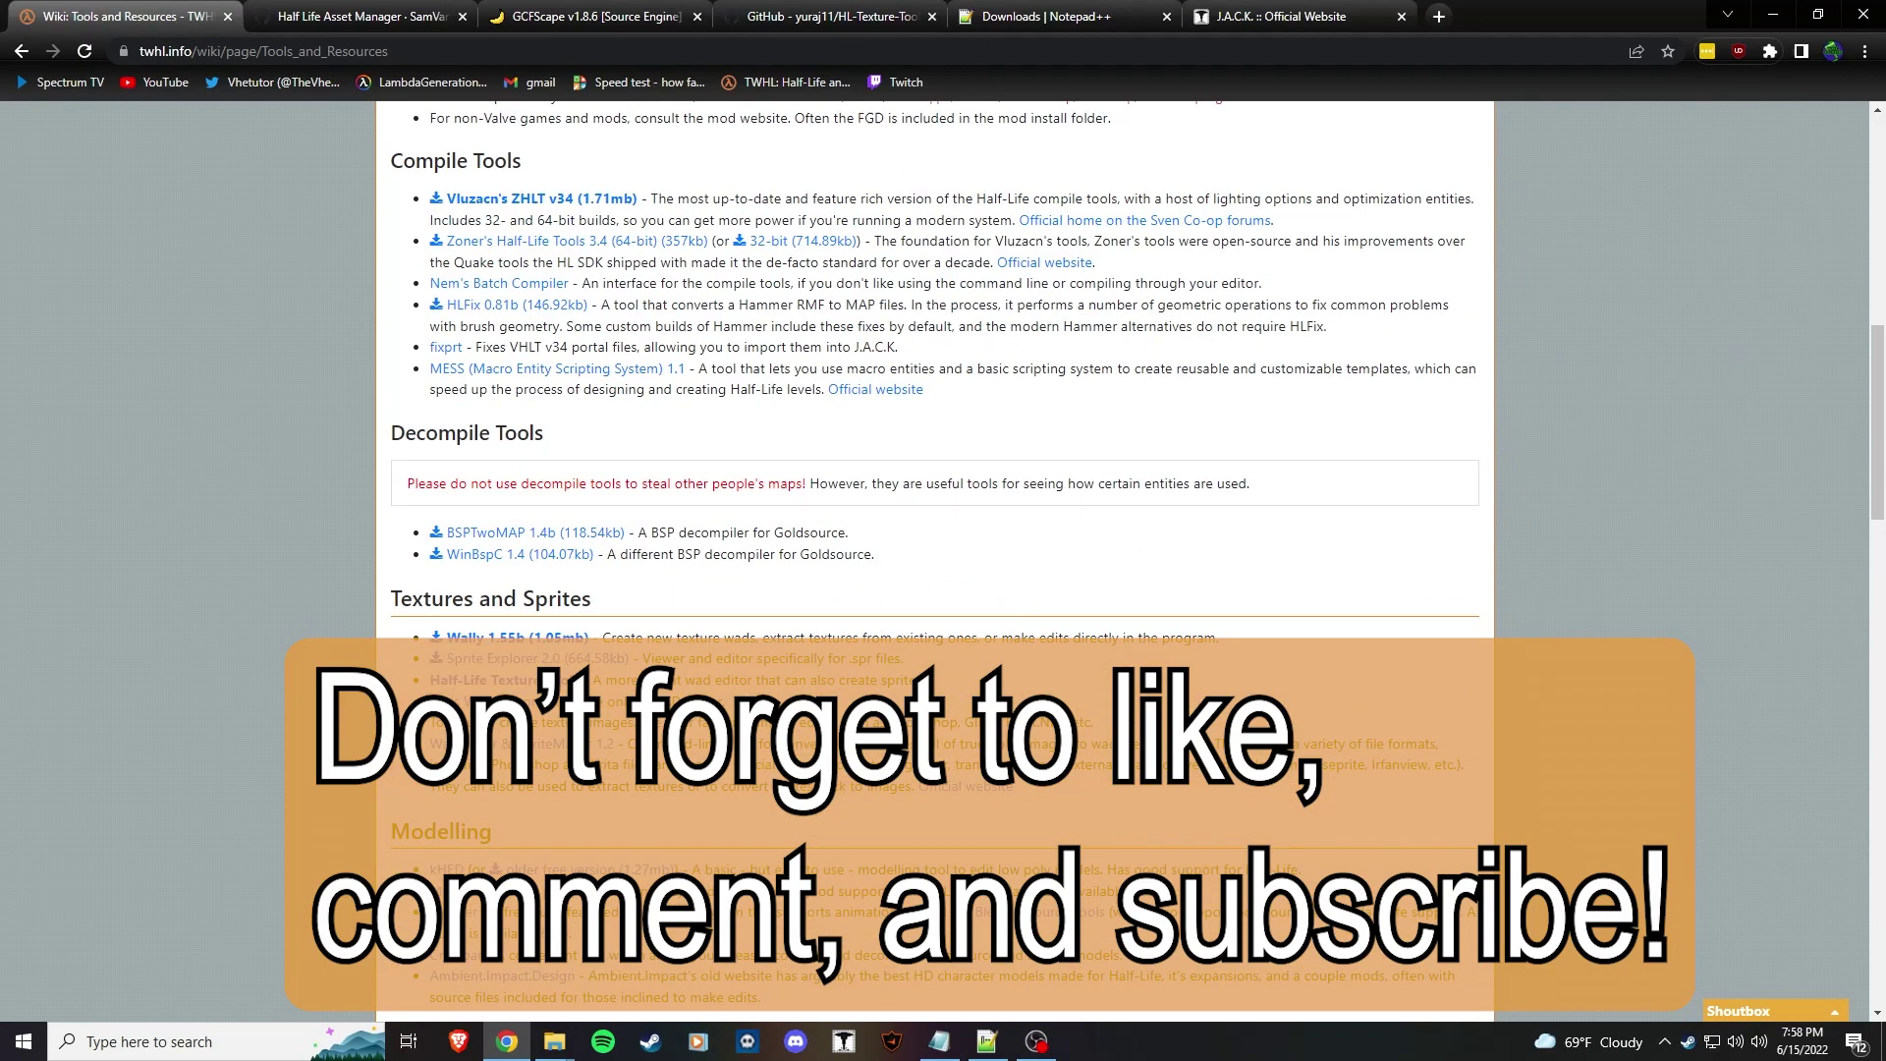